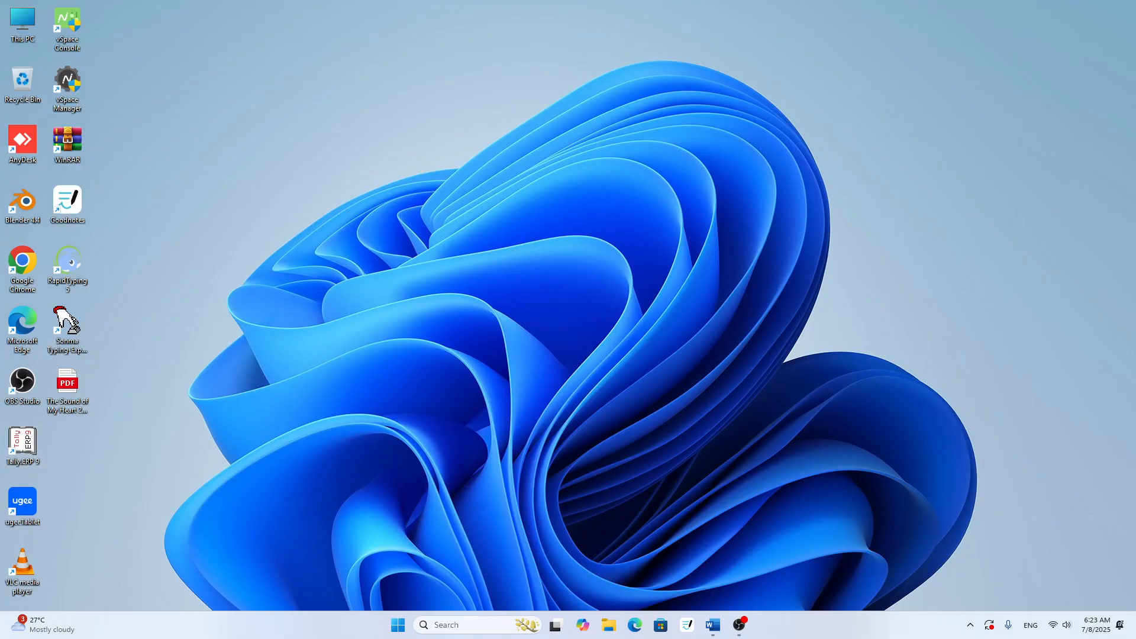
- Launch Tally.ERP 9 and list the companies stored in the directory D:\Data\Kumar(etc) for selection
left_click(23, 444)
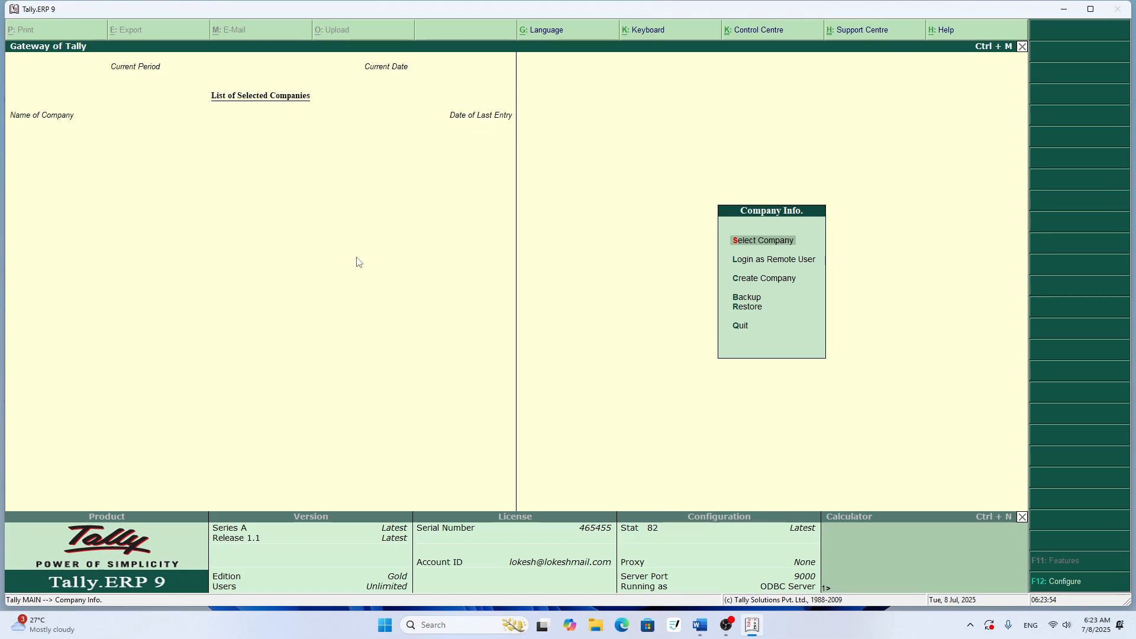
key("Return")
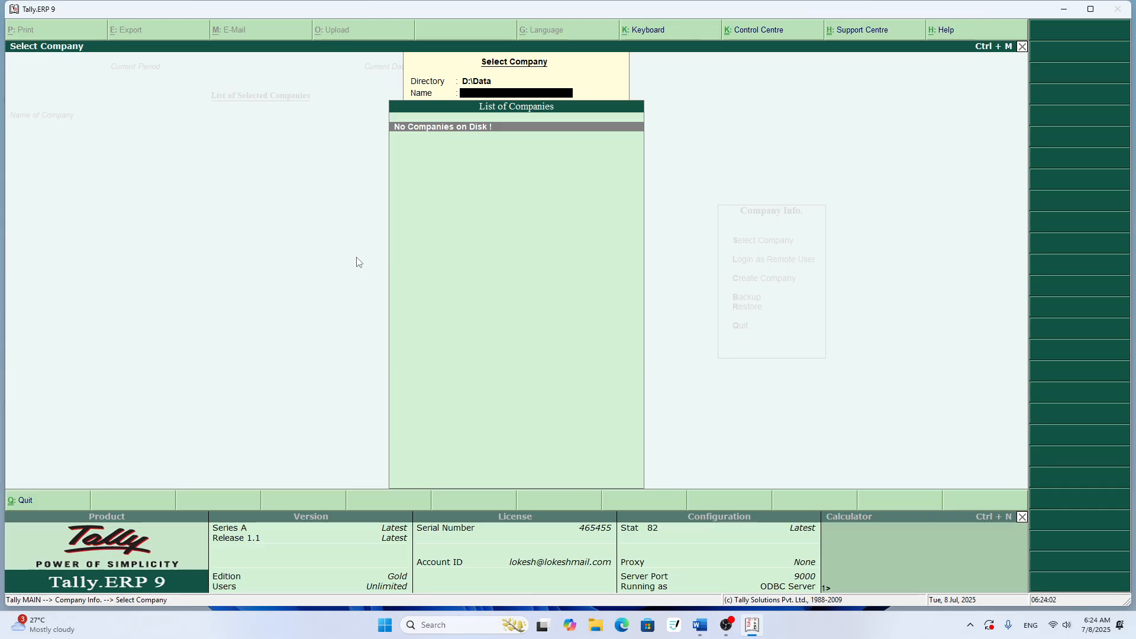
key("BackSpace")
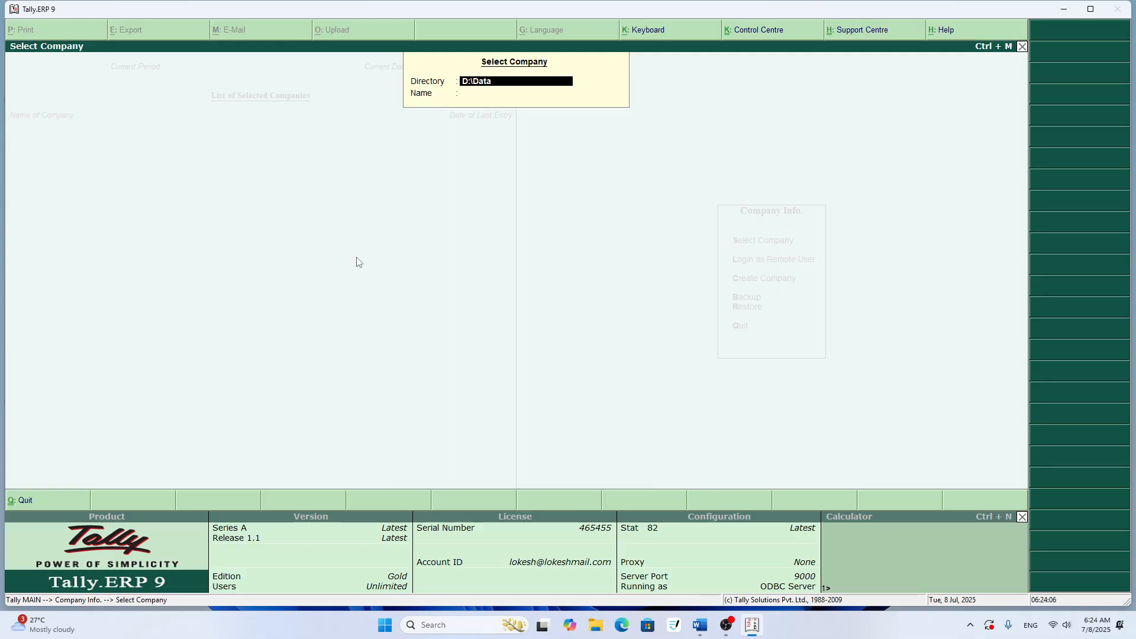
type("\\")
type("Ku")
type("mar(etc")
key("Return")
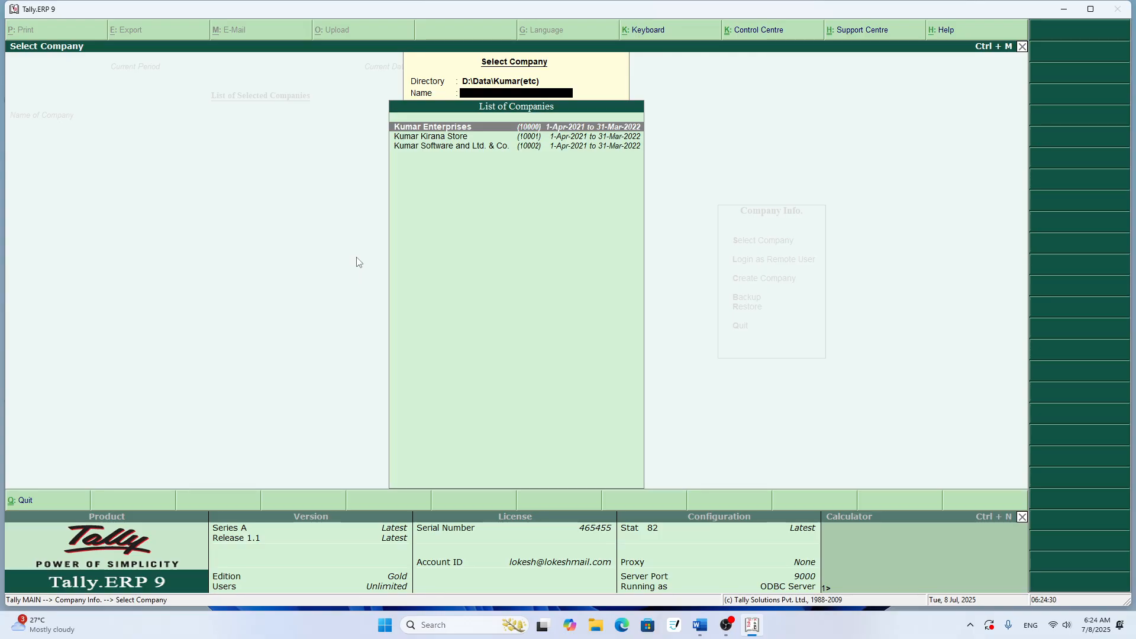
- Change the company directory to D:\Data\Amarjeet (Nau) and list the companies it holds
key("Escape")
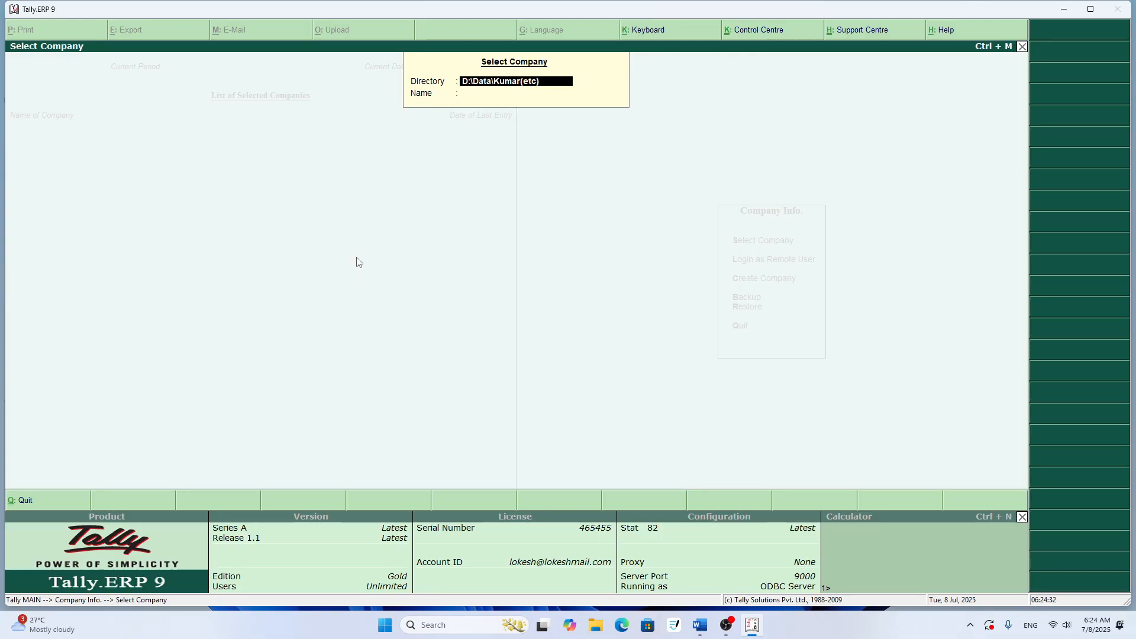
key("BackSpace")
key("BackSpace")
key("BackSpace")
key("BackSpace")
key("BackSpace")
key("BackSpace")
key("BackSpace")
key("BackSpace")
key("BackSpace")
type("Amarjeet (Nau)")
key("Return")
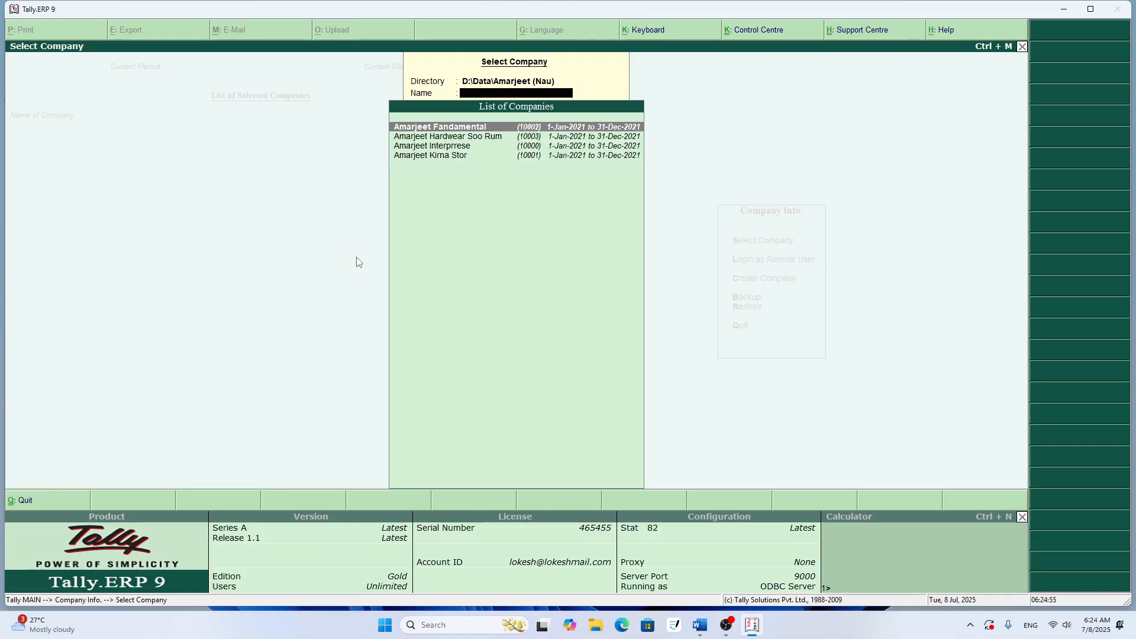
- Set the company directory to D:\Data\kumar(etc), open the company Kumar Enterprises, and close the Magnifier window
key("BackSpace")
key("BackSpace")
key("BackSpace")
key("BackSpace")
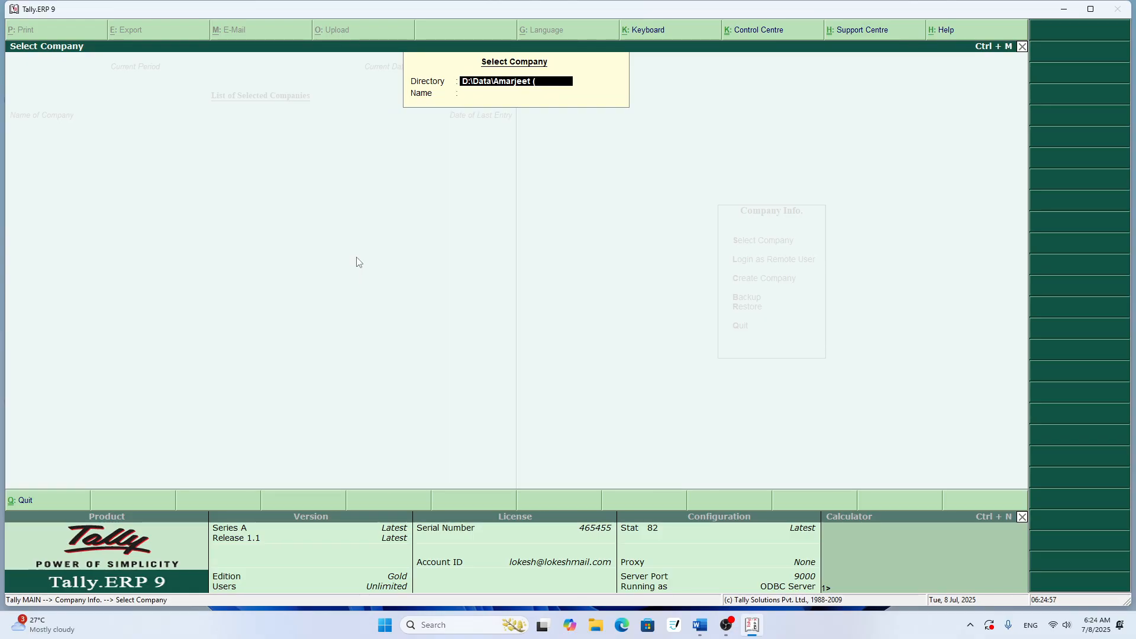
key("BackSpace")
key("BackSpace")
key("BackSpace")
key("BackSpace")
key("BackSpace")
key("BackSpace")
key("BackSpace")
key("BackSpace")
key("super+plus")
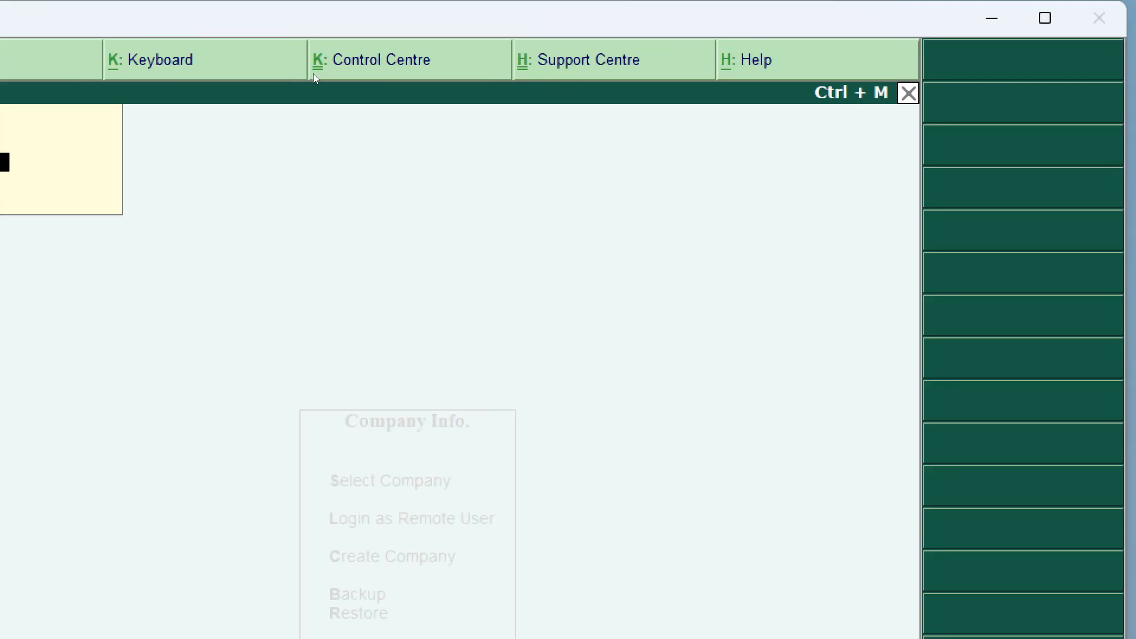
key("super+minus")
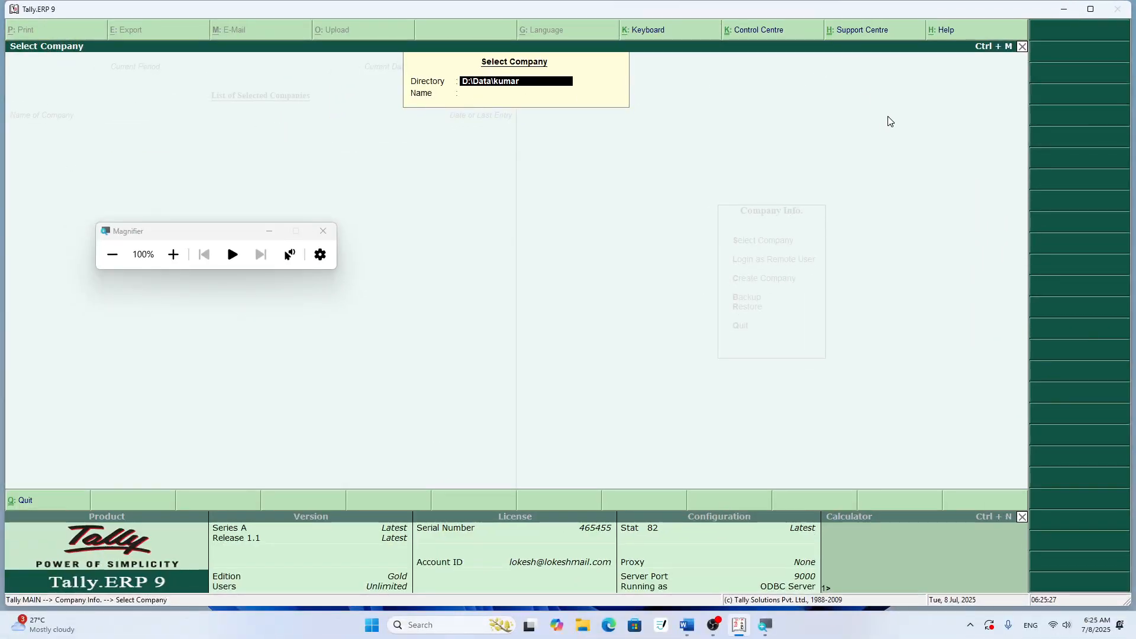
type("etc")
key("BackSpace")
key("BackSpace")
type(")")
key("Return")
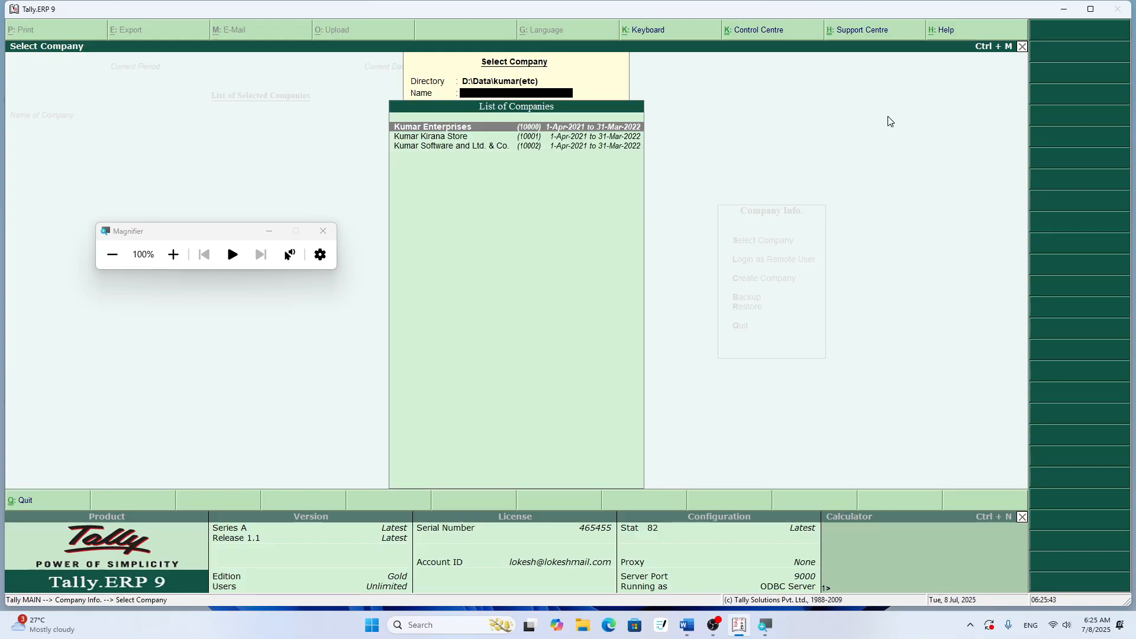
key("Return")
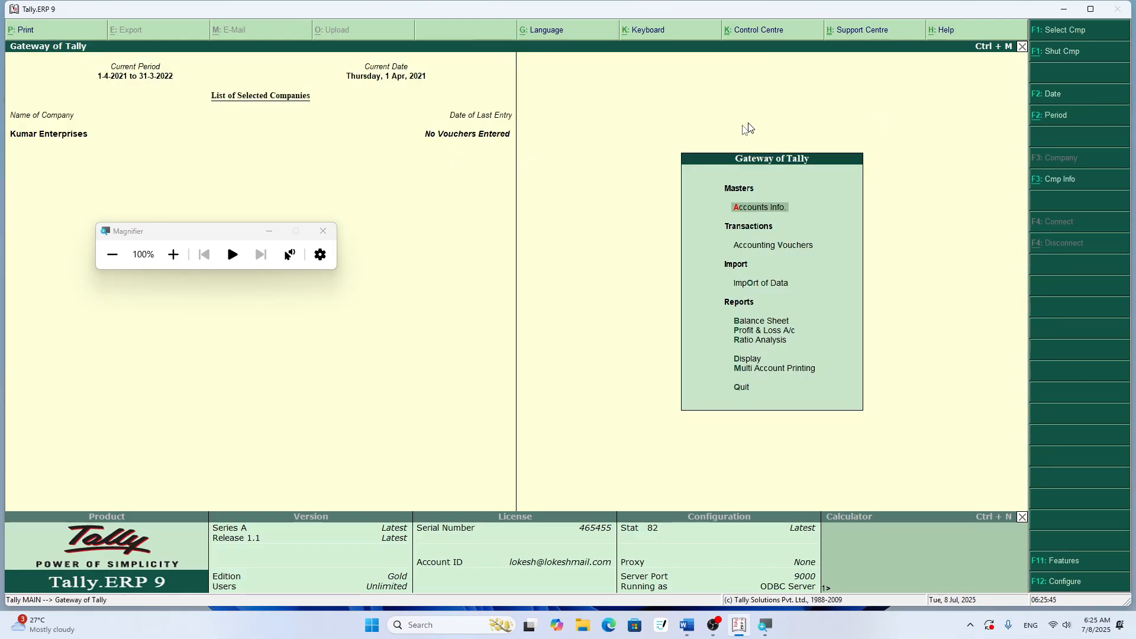
left_click(320, 231)
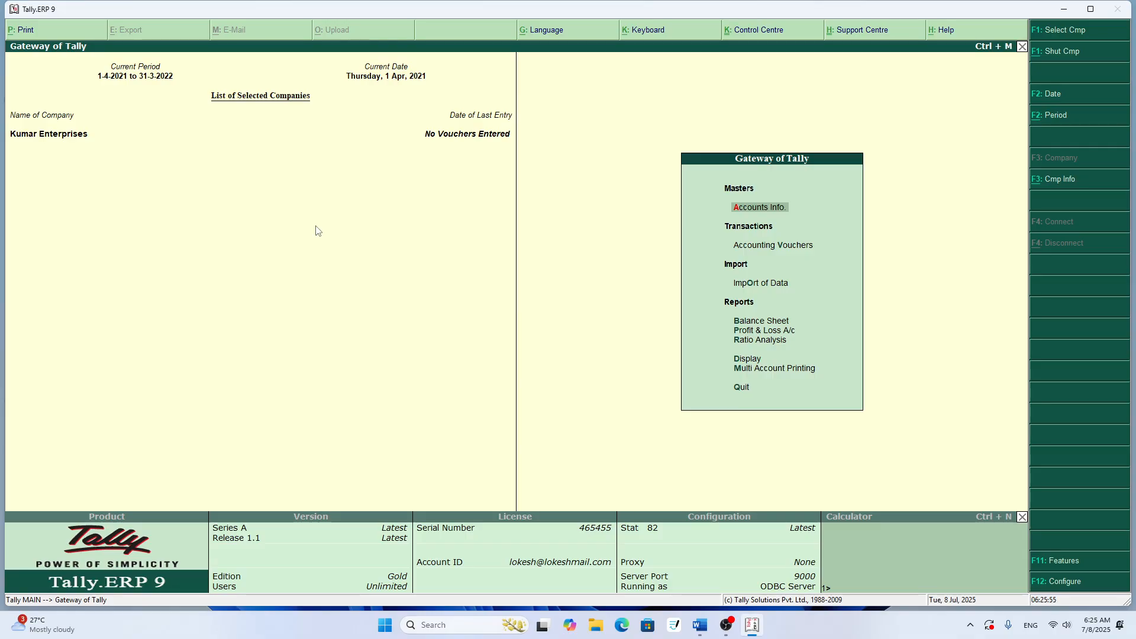
- Display the multiple-ledger list of Kumar Enterprises for All Items, and return to the Gateway of Tally
key("Return")
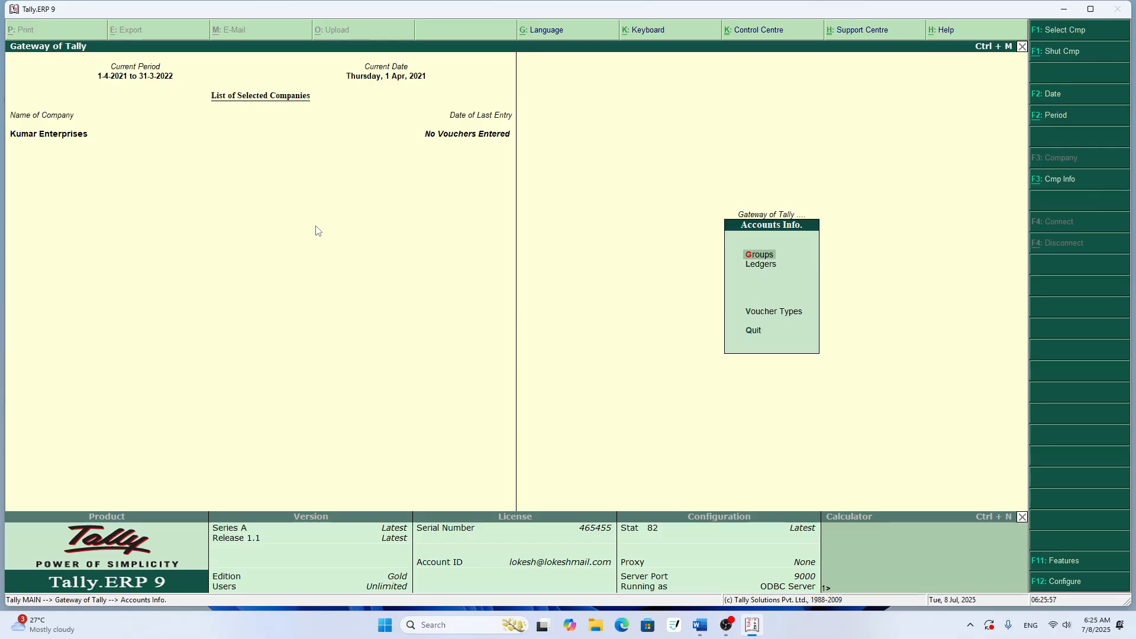
key("Down")
key("Return")
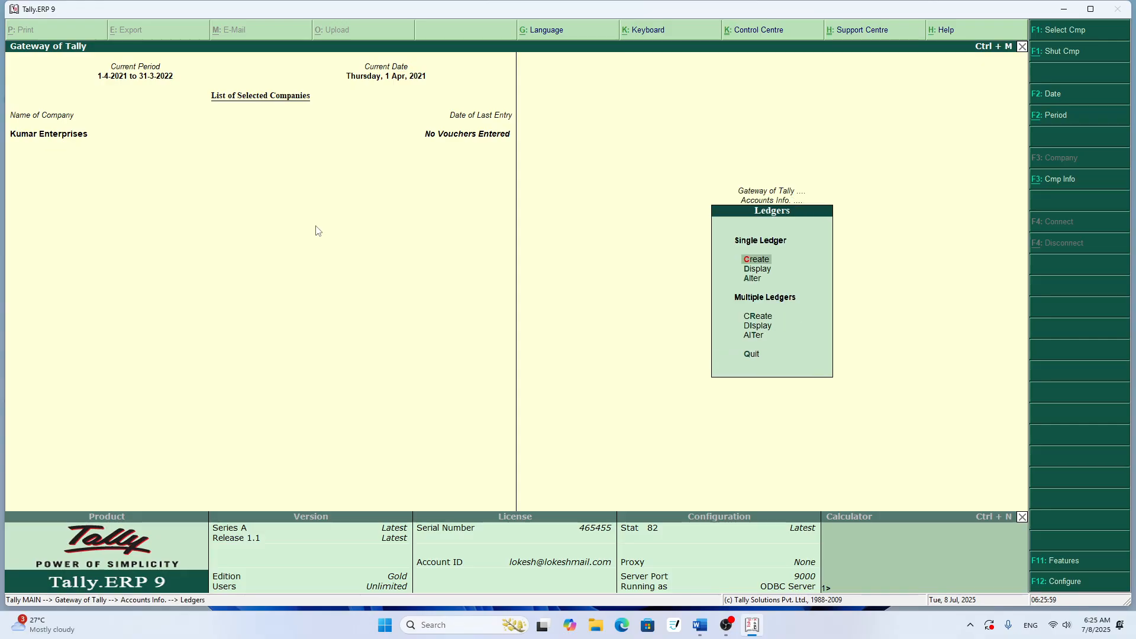
key("Down")
key("Down")
key("Down")
key("Down")
key("Return")
key("Return")
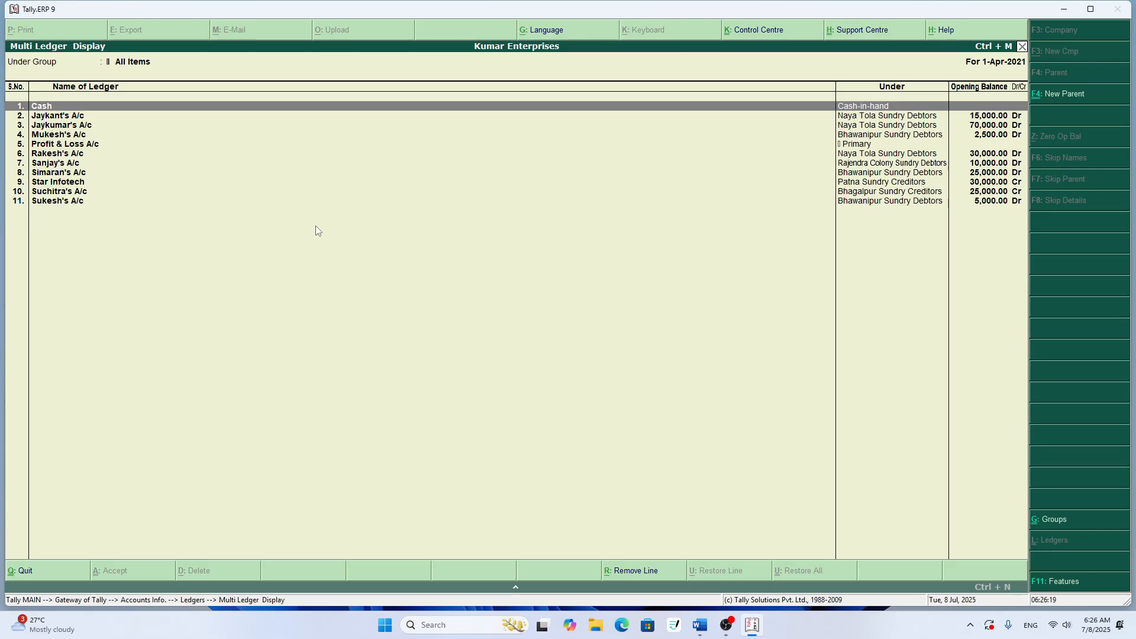
key("Escape")
key("Escape")
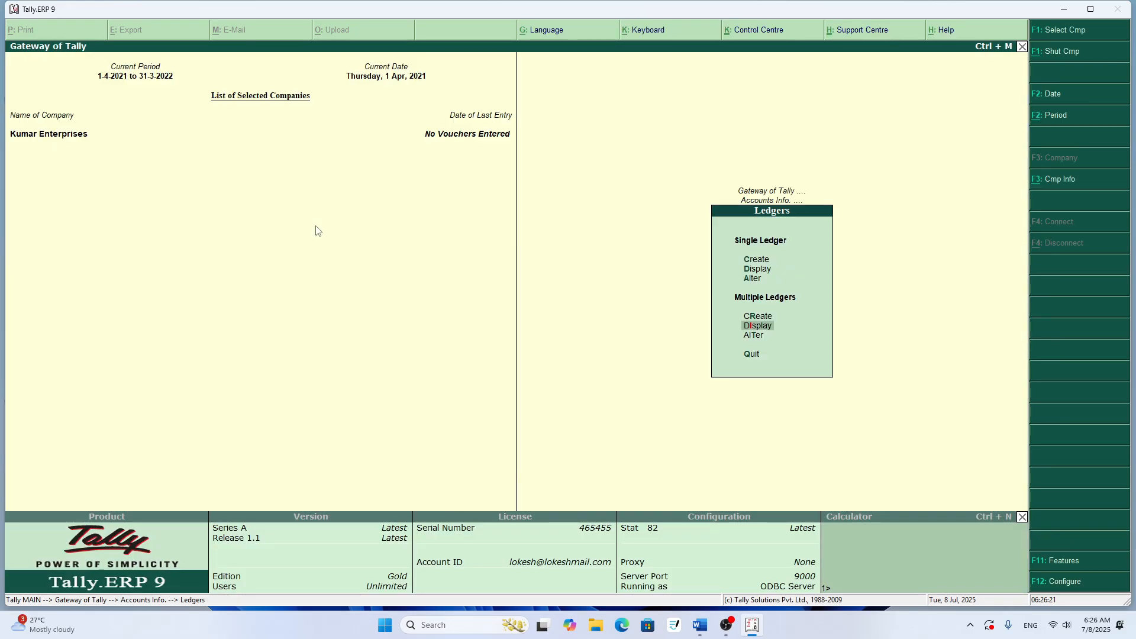
key("Escape")
key("Escape")
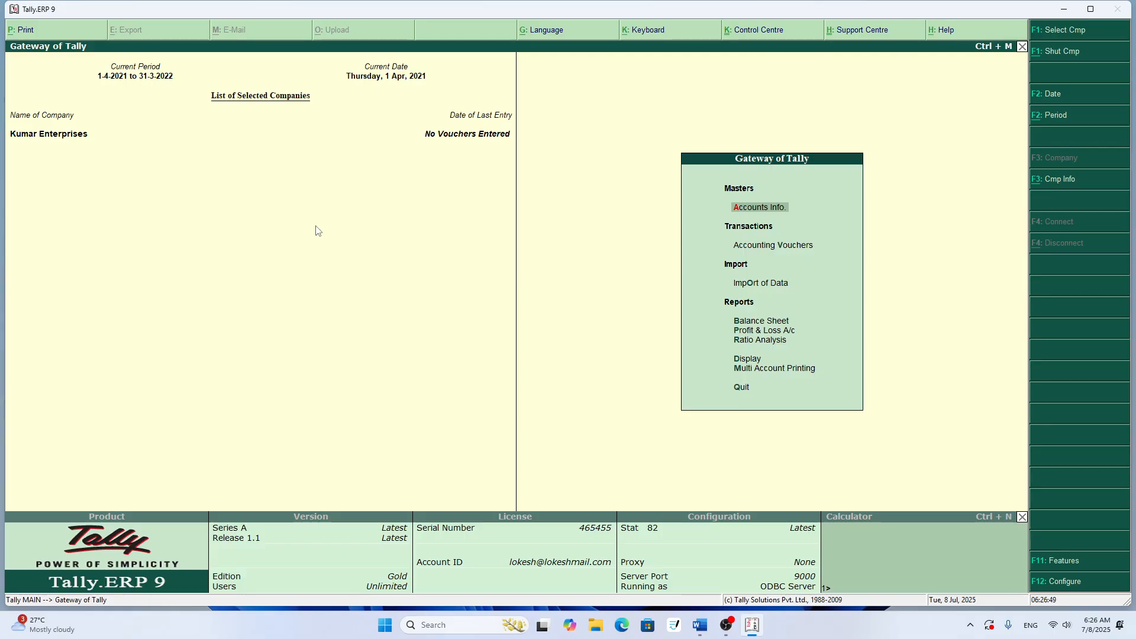
- Go to the company's ledger options under Accounts Info and highlight Alter for a single ledger
key("Return")
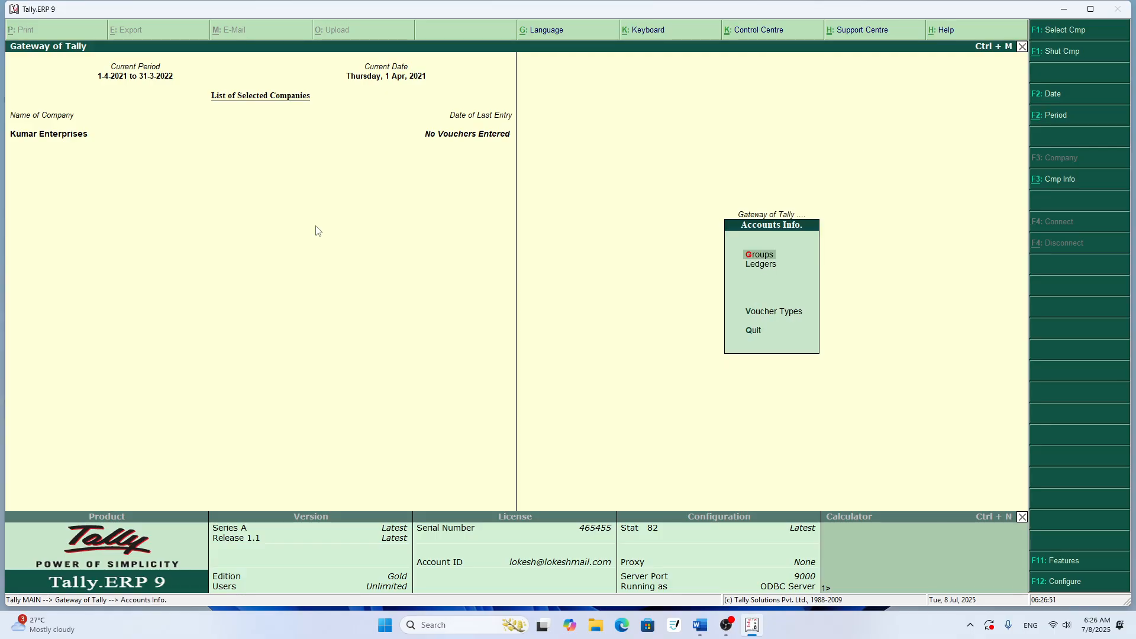
key("Down")
key("Return")
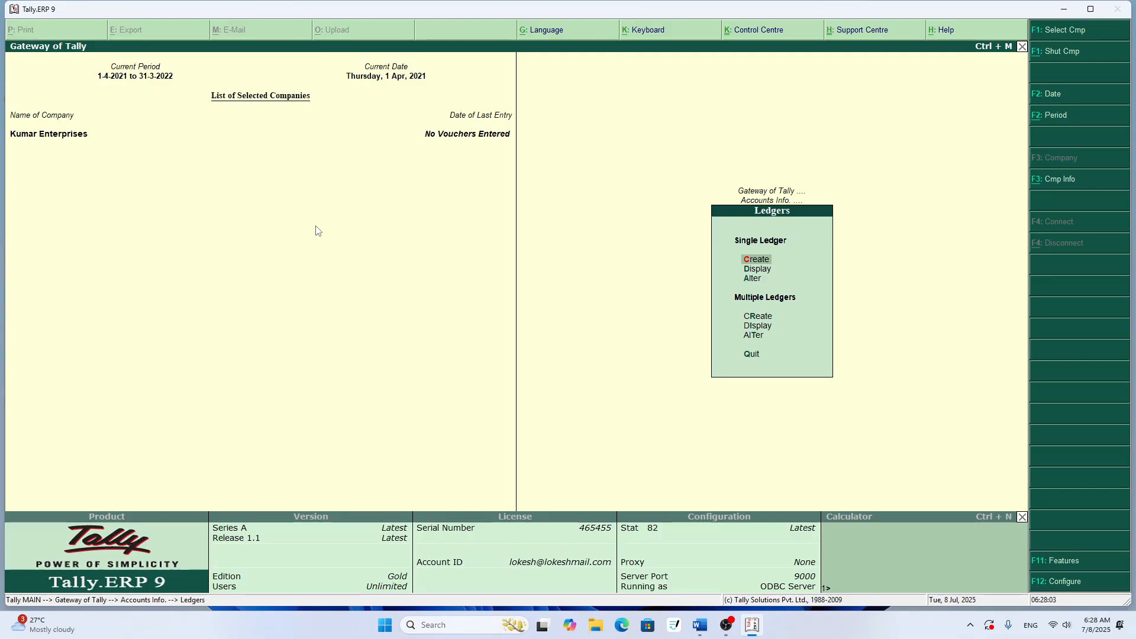
key("Down")
key("Down")
- Switch to the TALLY FOR 20 document in Word and add a row after row 15, numbered 16. with ledger name Cash
key("alt+Tab")
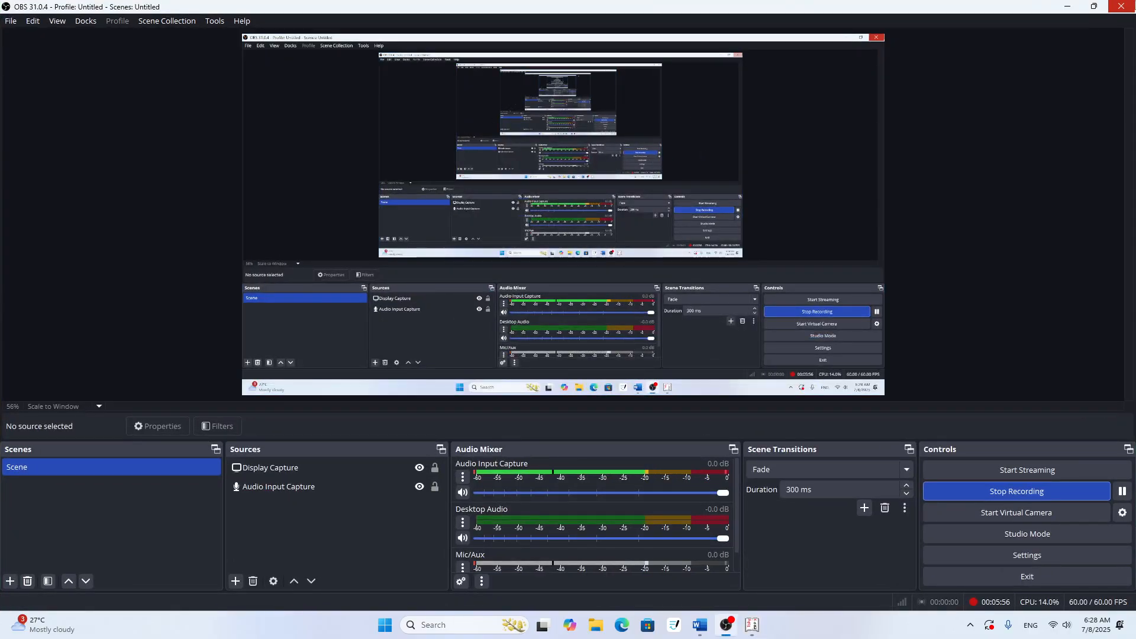
key("alt+Tab")
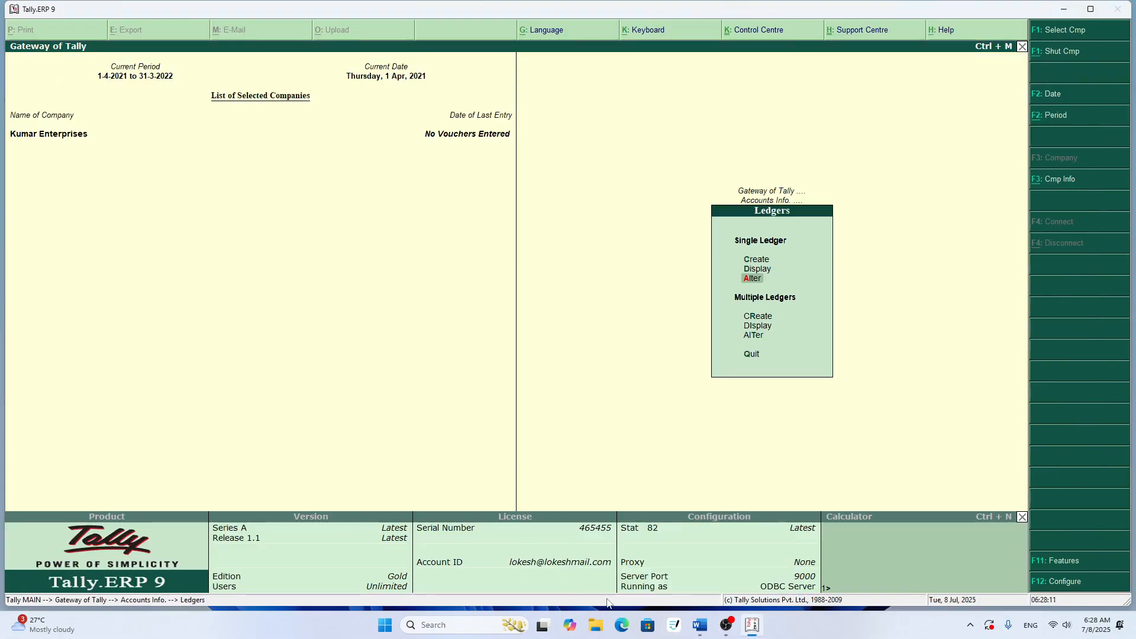
left_click(698, 627)
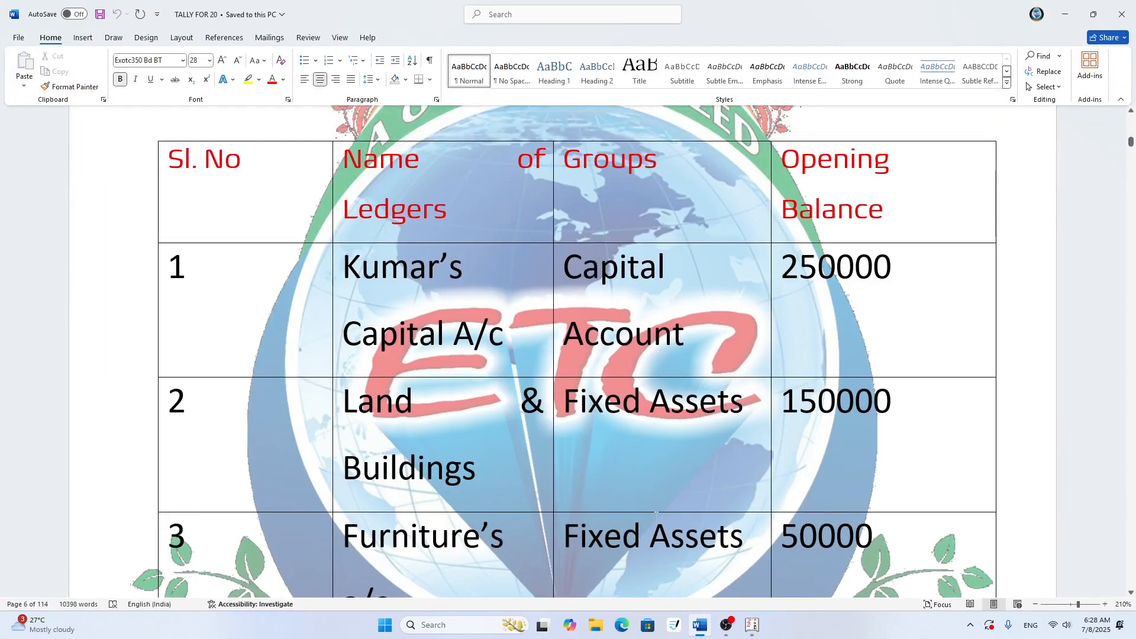
scroll(662, 515, "down", 15)
scroll(661, 515, "down", 12)
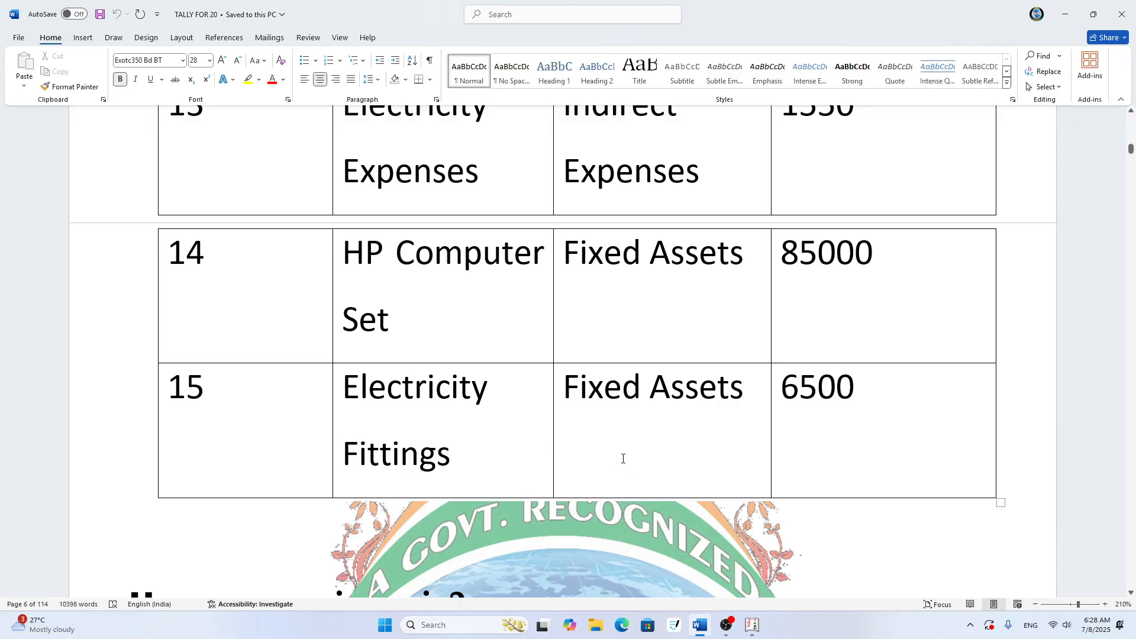
left_click(889, 400)
key("Tab")
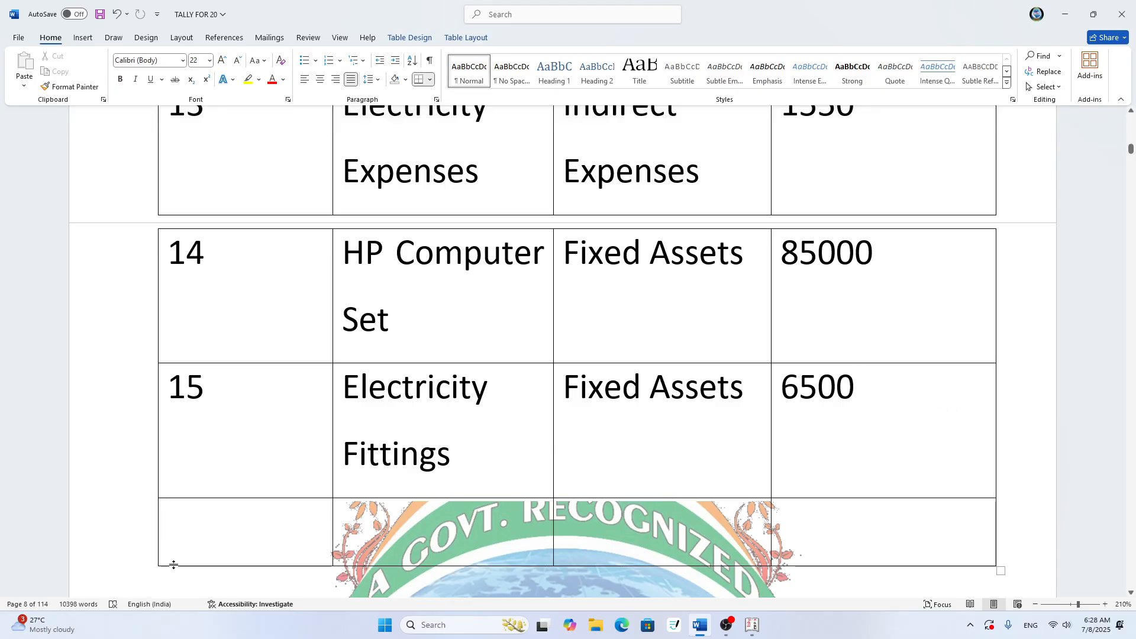
type("16")
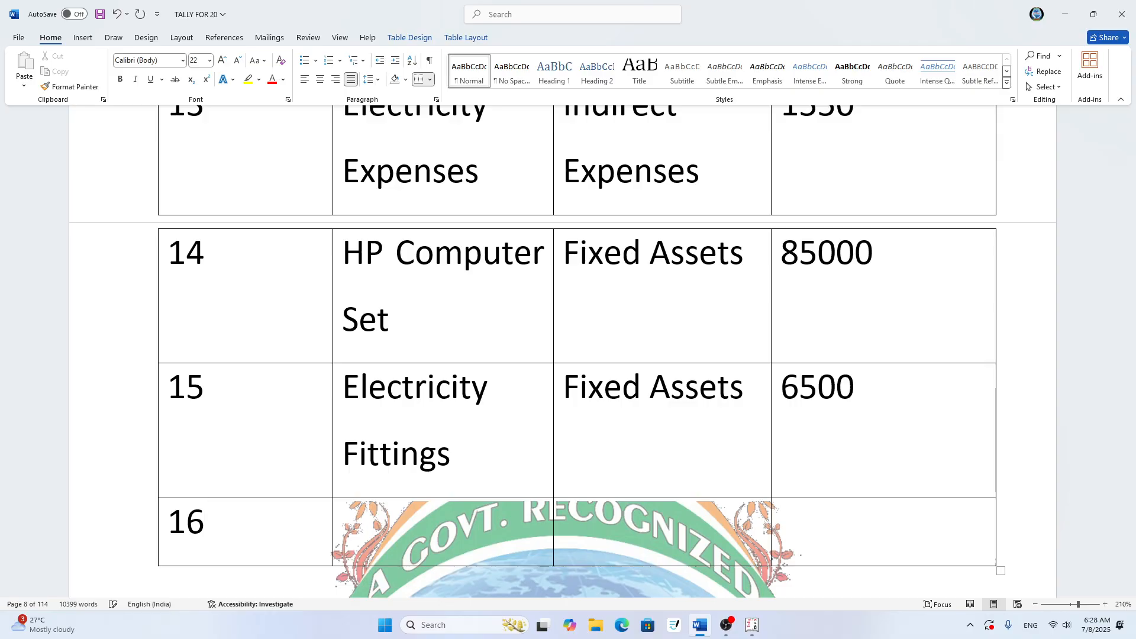
type(".")
key("Tab")
type("Cash")
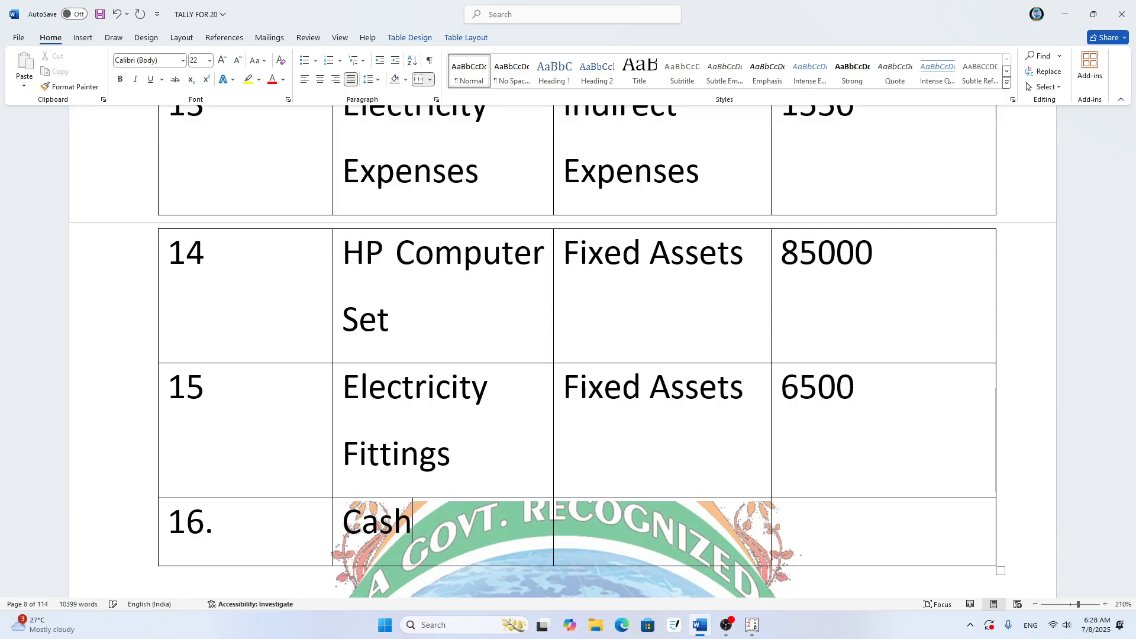
- Fill in the Cash row with group Cash in hand and opening balance 25000, and save the document
key("Tab")
type("Cash")
key("BackSpace")
type("sh")
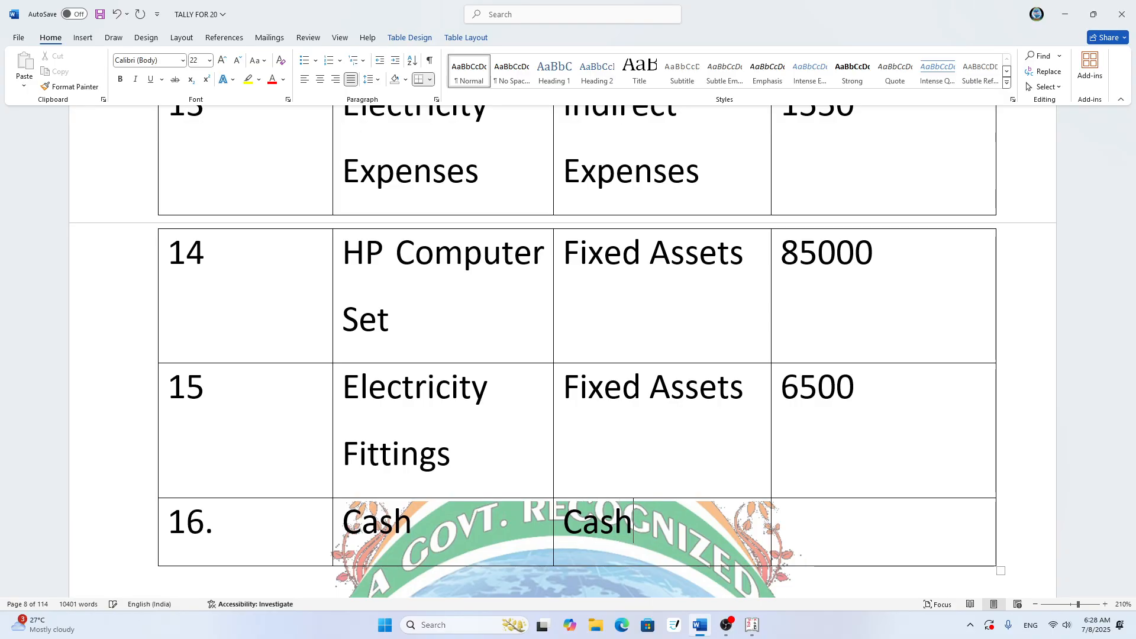
type(" in hand")
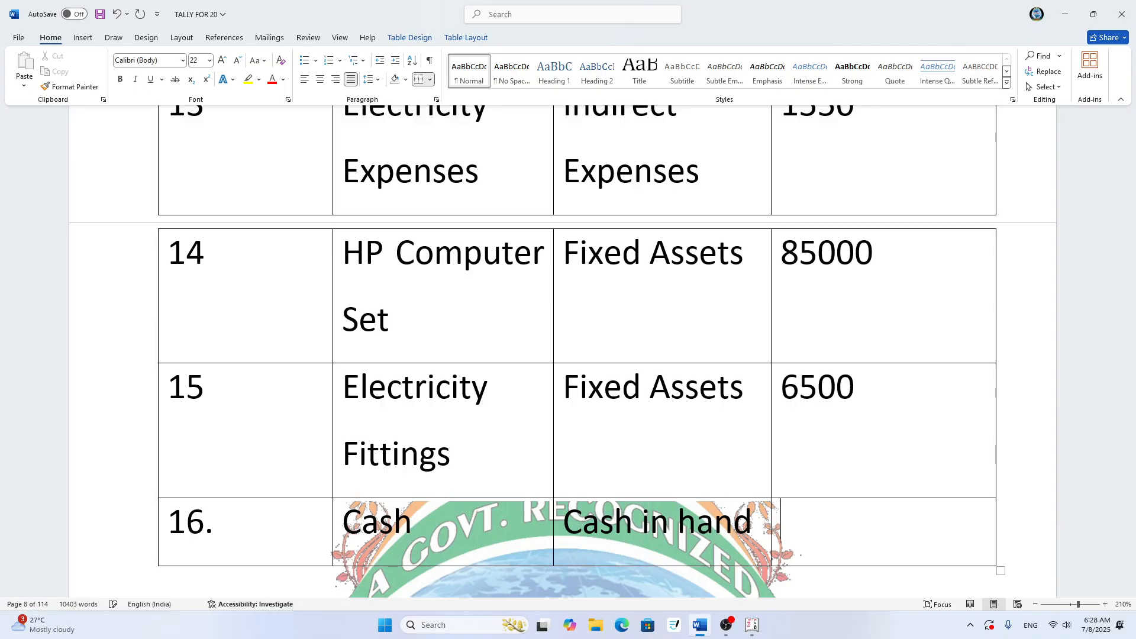
key("Tab")
type("25000")
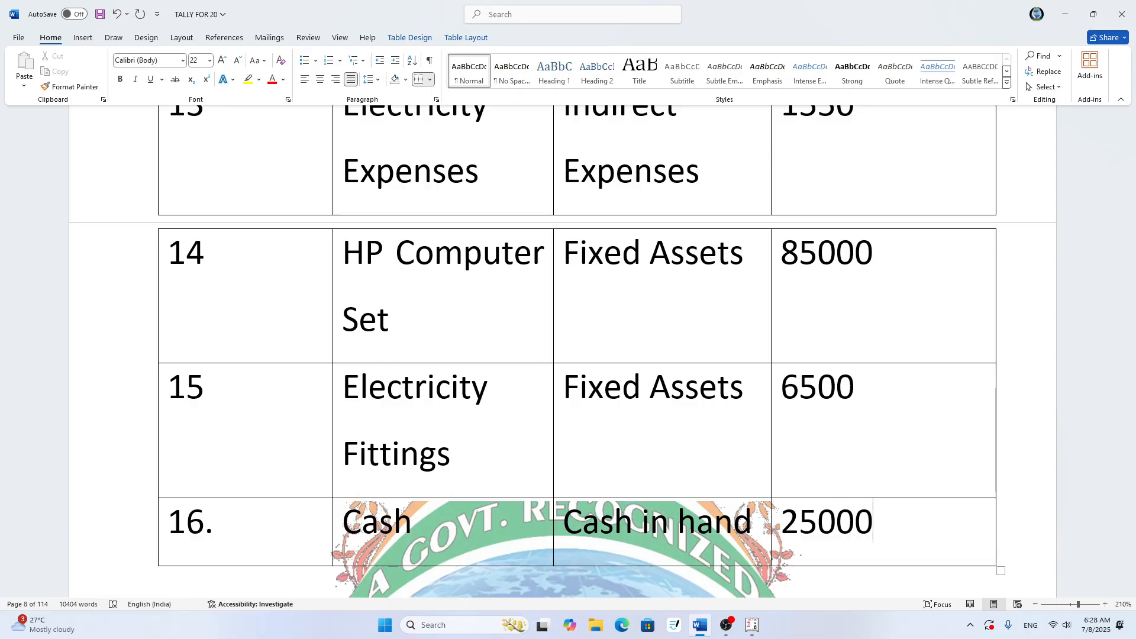
key("ctrl+s")
- Add a new row below the Cash row of the ledger table and number it 17
scroll(223, 539, "up", 3)
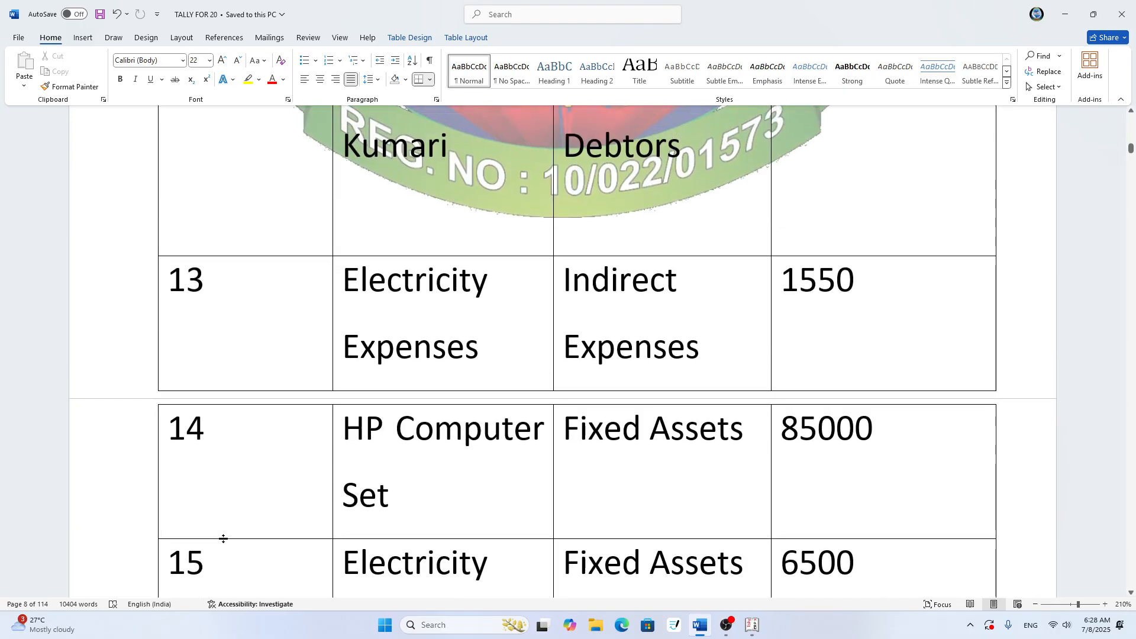
scroll(224, 538, "down", 6)
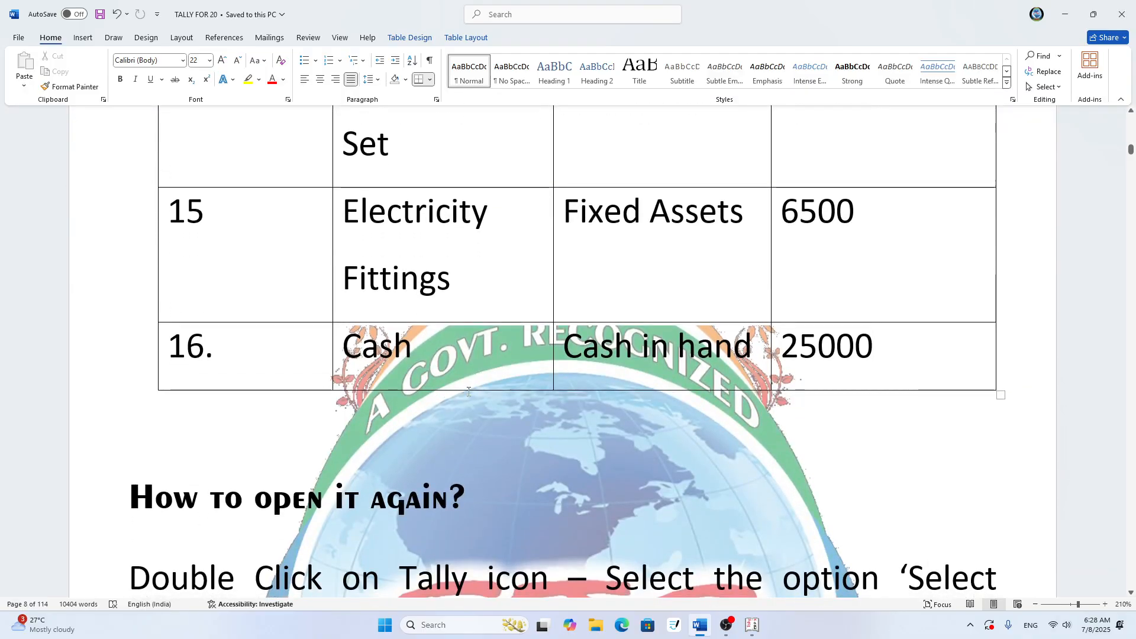
key("Tab")
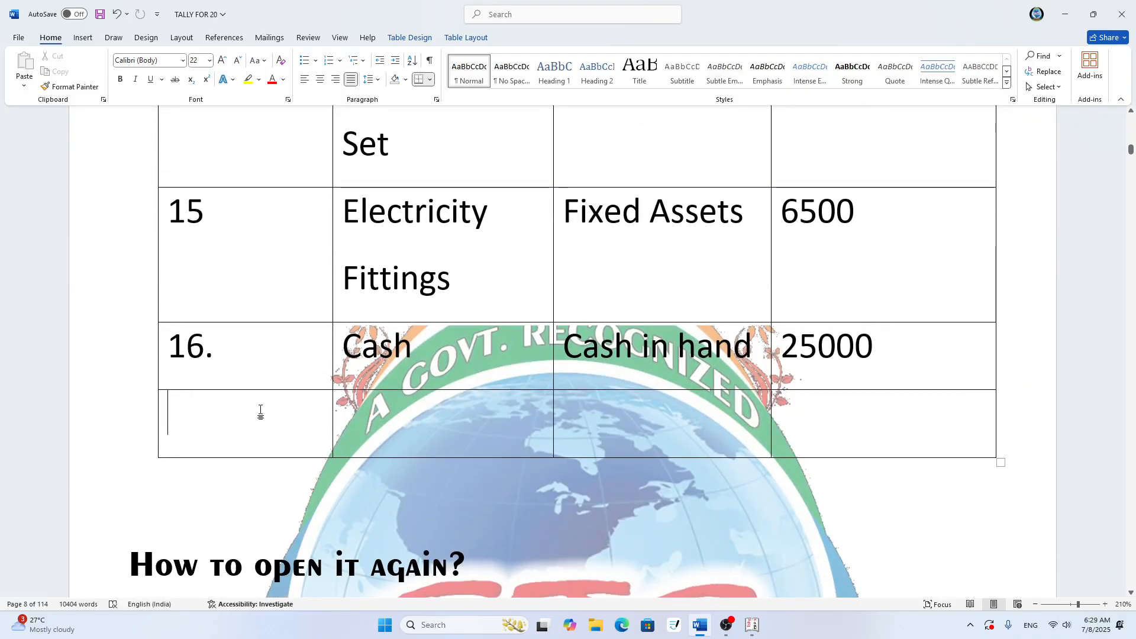
type("17")
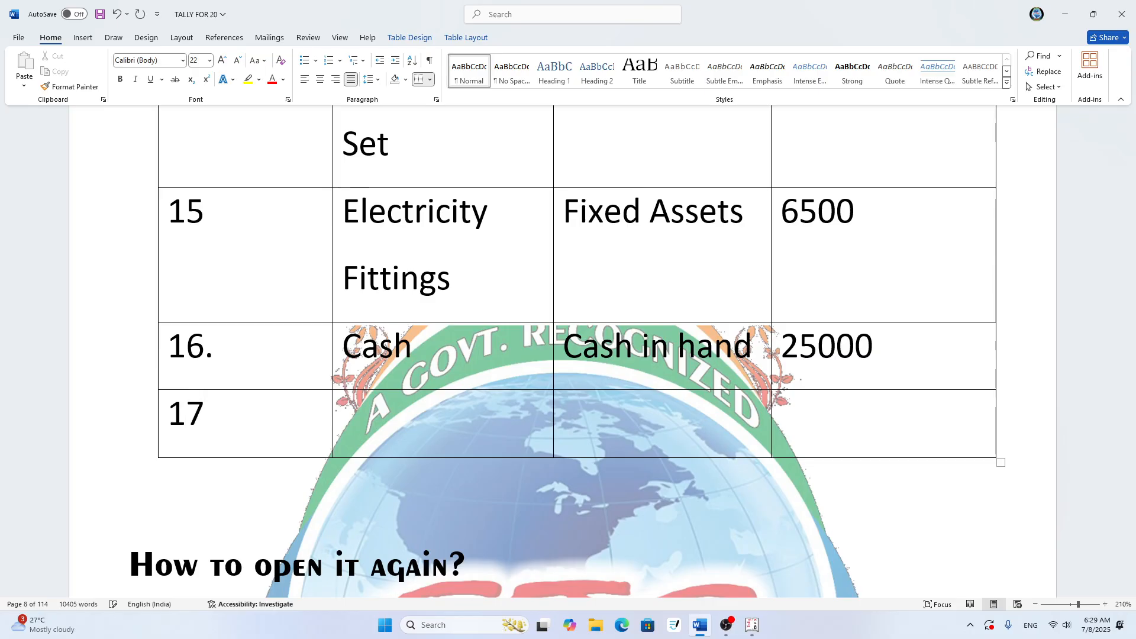
type(".")
- Enter Security Deposit (Telephone) as the ledger name in row 17
type("Te")
key("BackSpace")
key("BackSpace")
type("Secru")
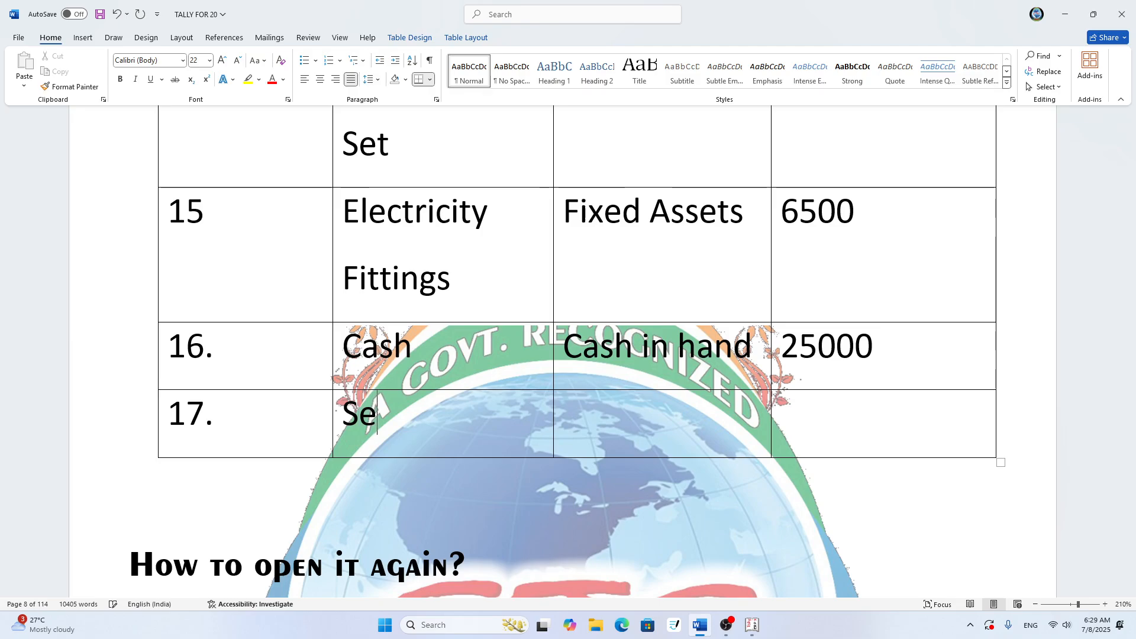
key("BackSpace")
key("BackSpace")
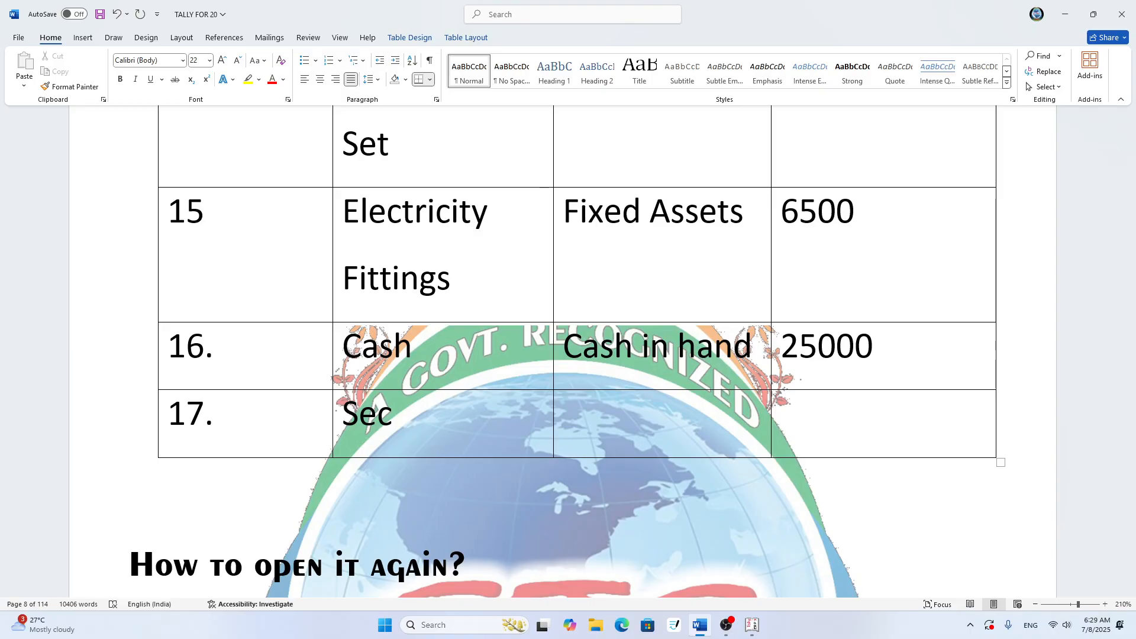
type("urity Depos")
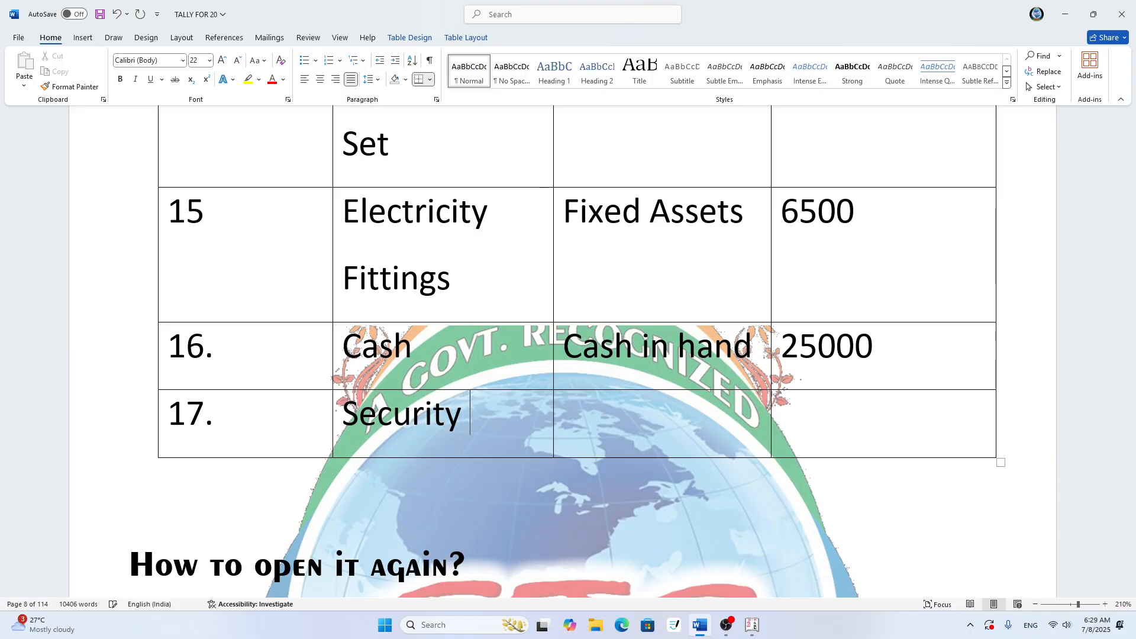
type("it")
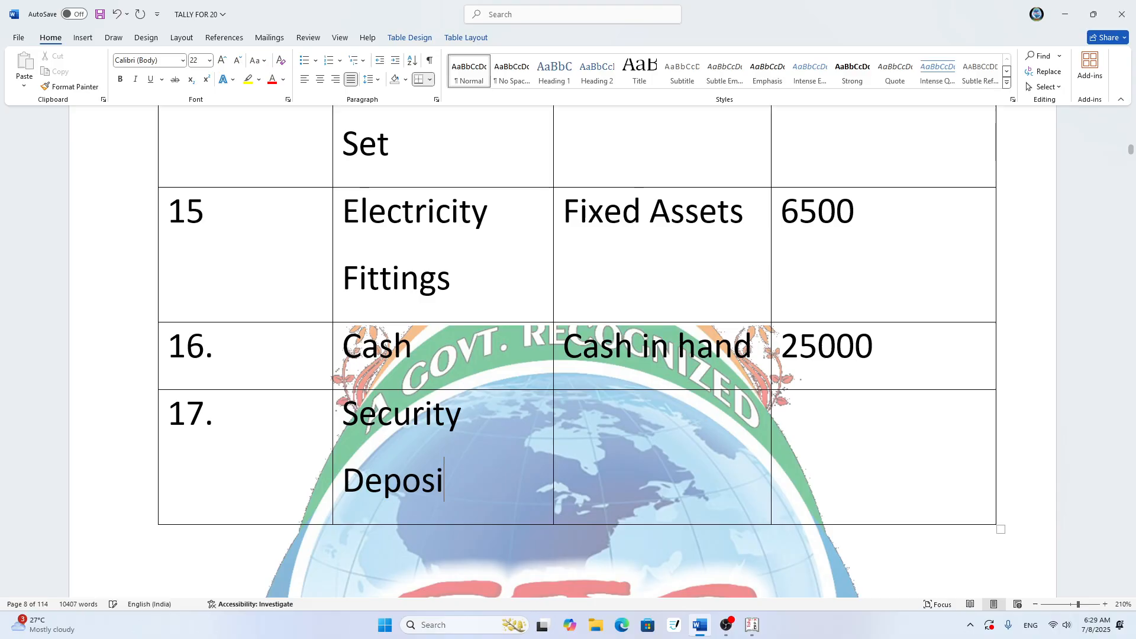
key("Tab")
left_click(486, 495)
type("(Teleph")
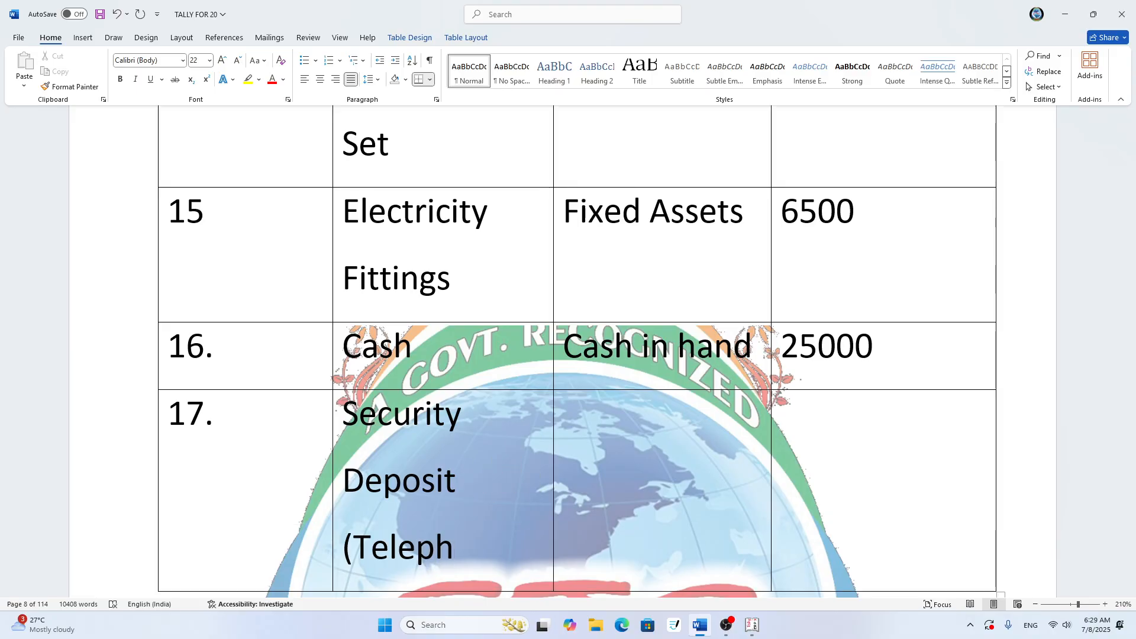
type("on")
key("BackSpace")
type("one")
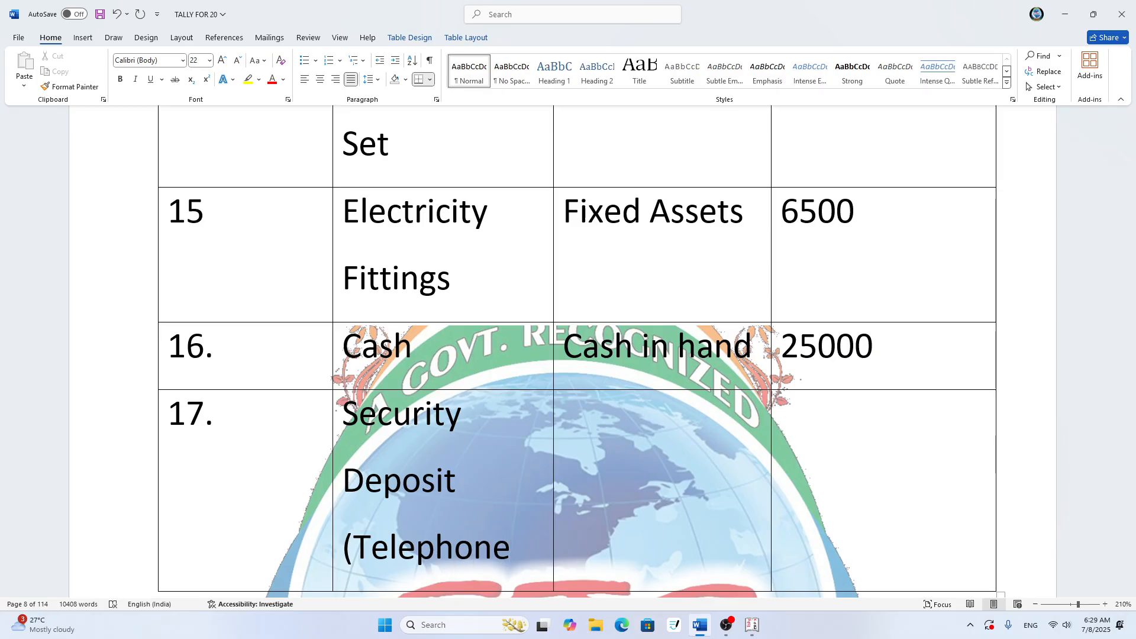
type(")")
- Fill in row 17 with group Deposit Assets and opening balance 2500, and save the document
key("Tab")
type("Depo")
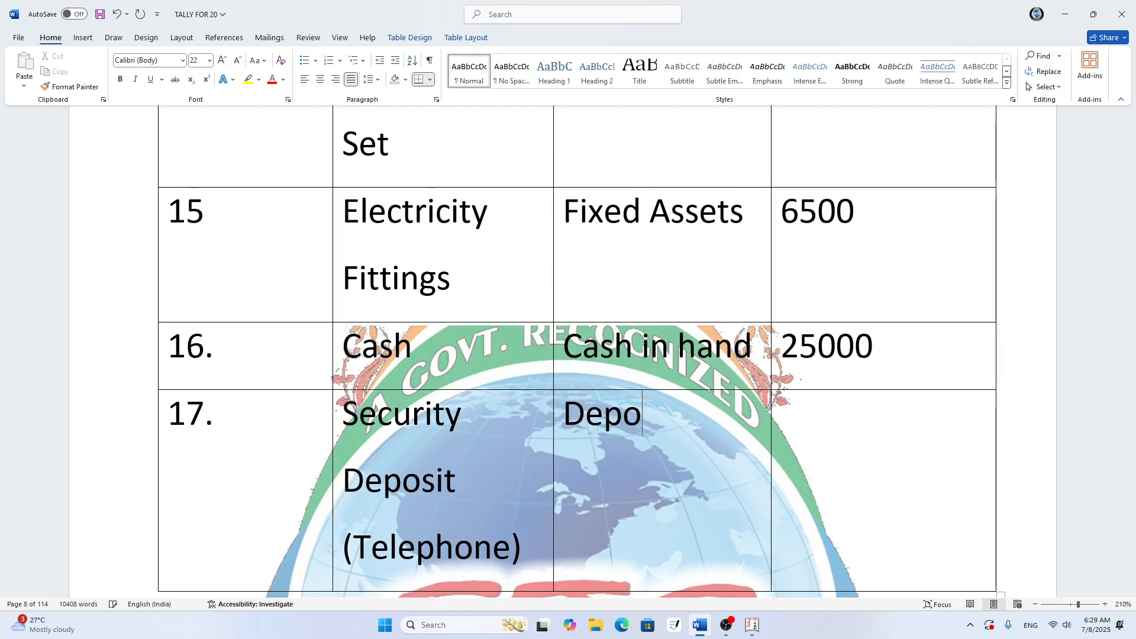
type("sit Assets")
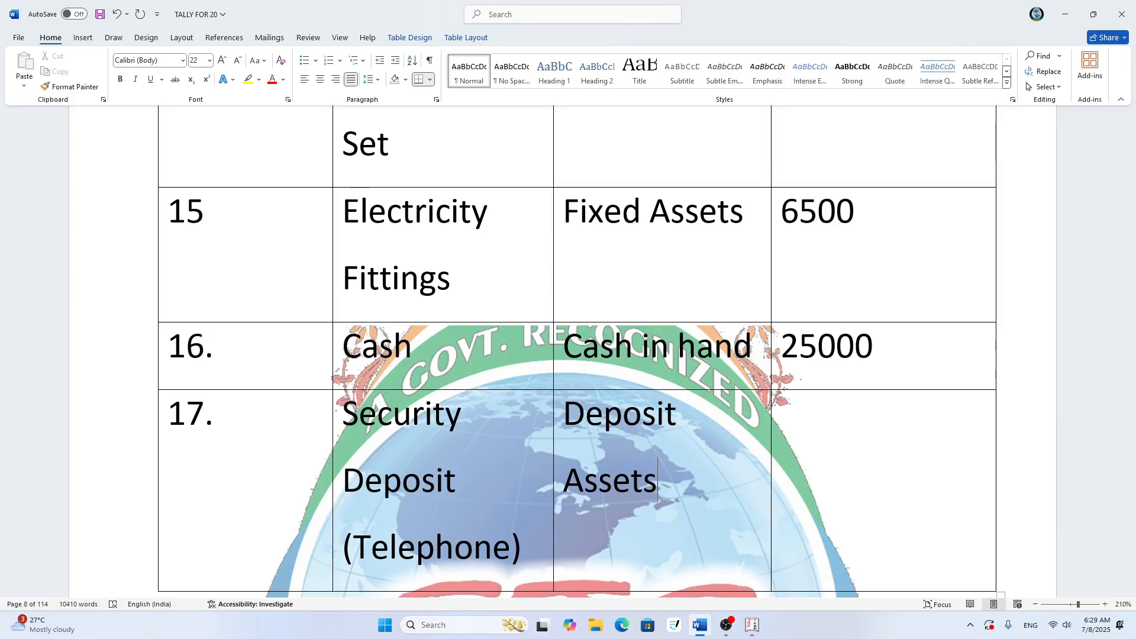
key("Tab")
type("2500")
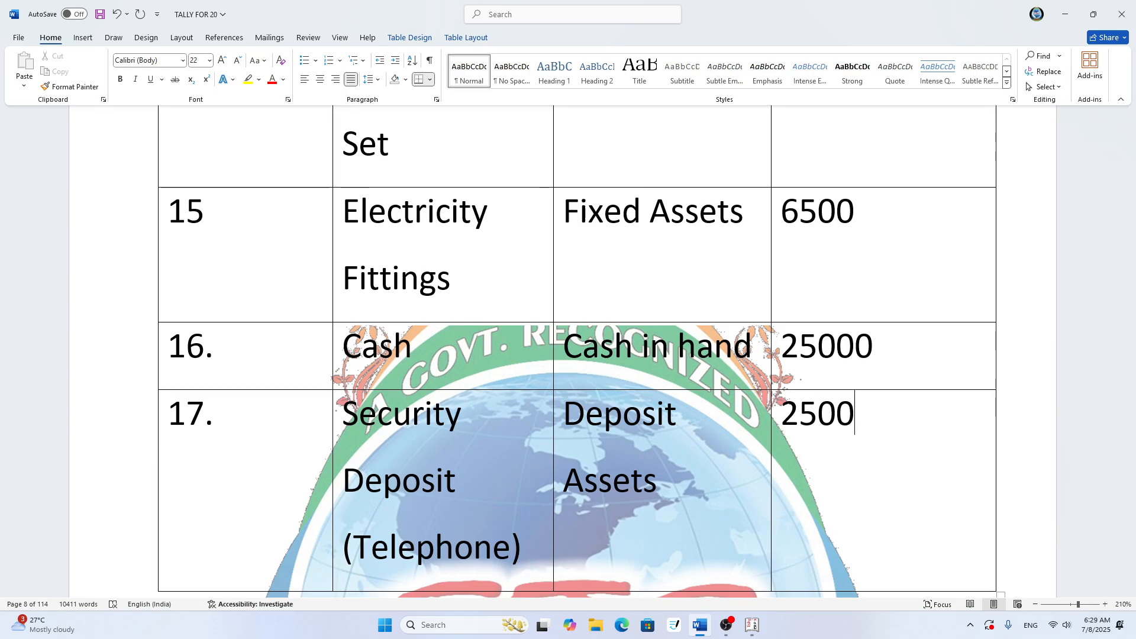
scroll(577, 352, "down", 1)
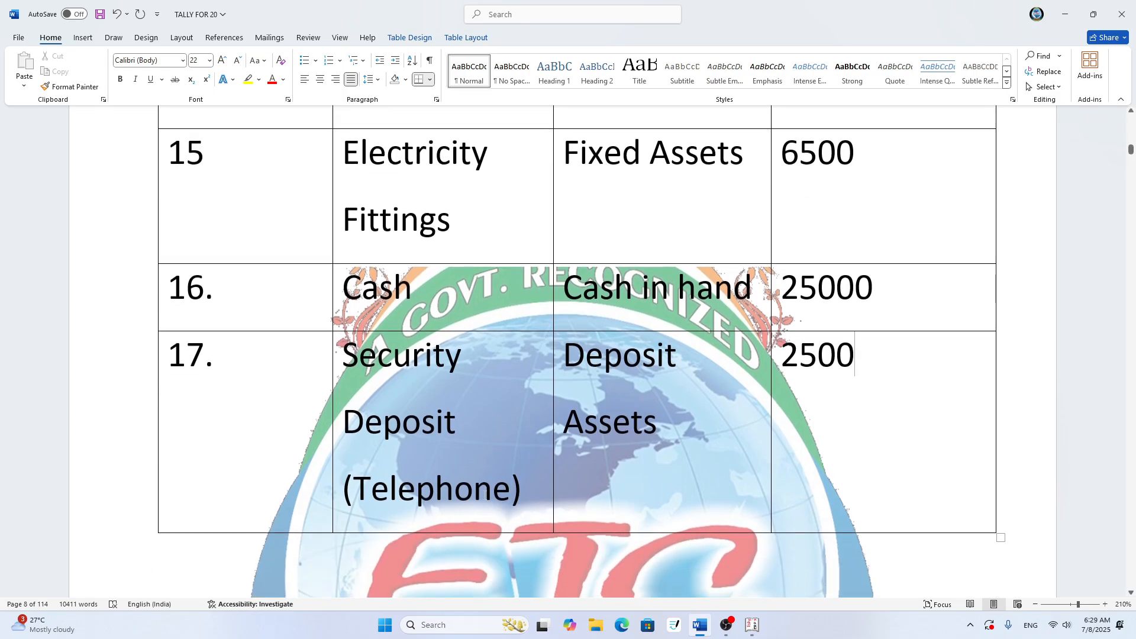
key("ctrl+s")
- Set the opening balance of Star Infotech in row 5 of the ledger table to 60000
scroll(542, 304, "up", 2)
scroll(543, 304, "up", 1)
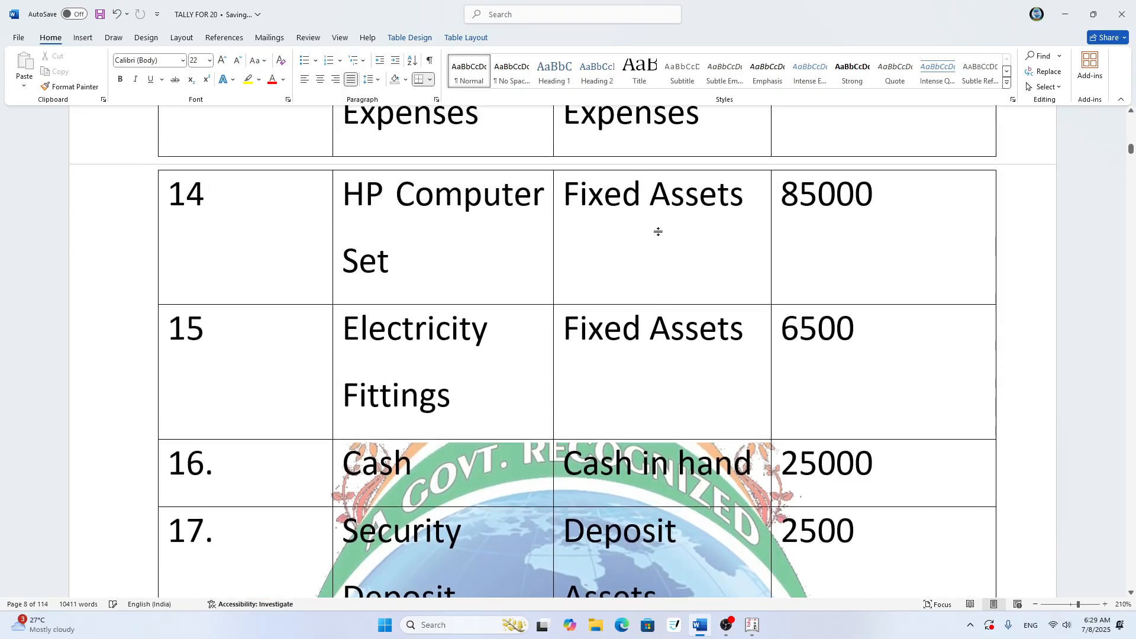
scroll(763, 263, "up", 1)
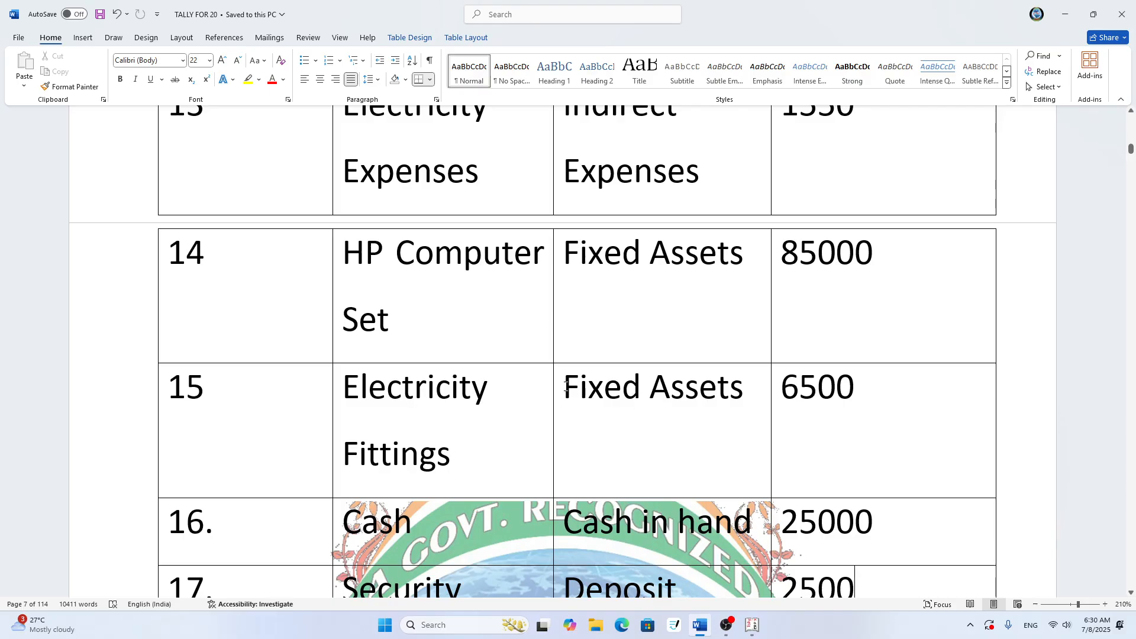
scroll(567, 395, "up", 9)
scroll(567, 394, "up", 4)
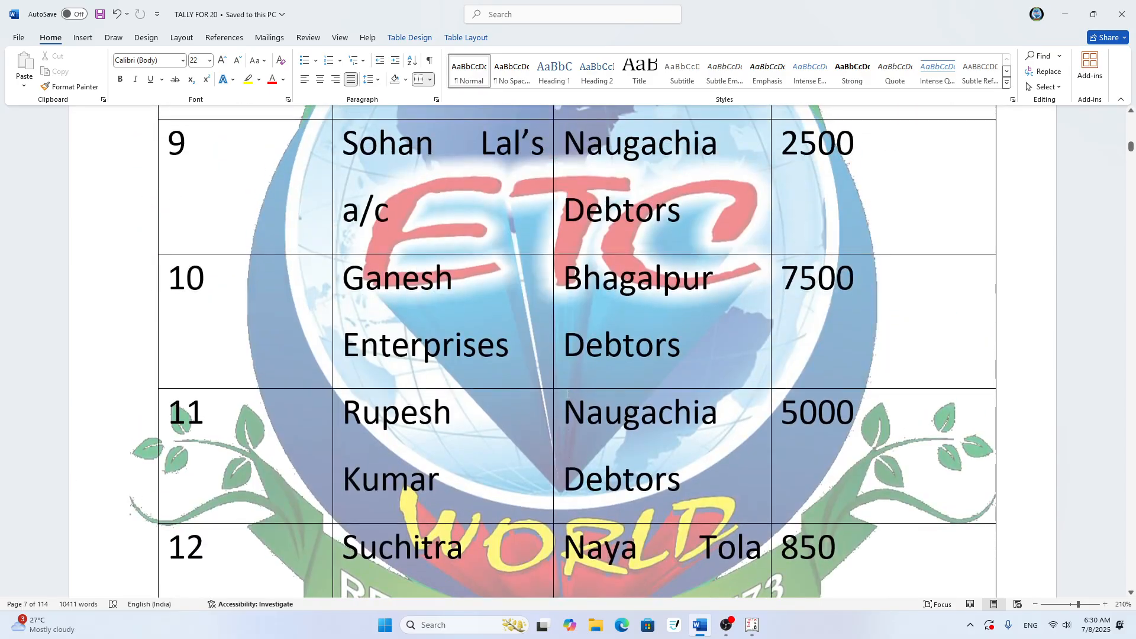
scroll(553, 391, "up", 4)
scroll(553, 392, "up", 2)
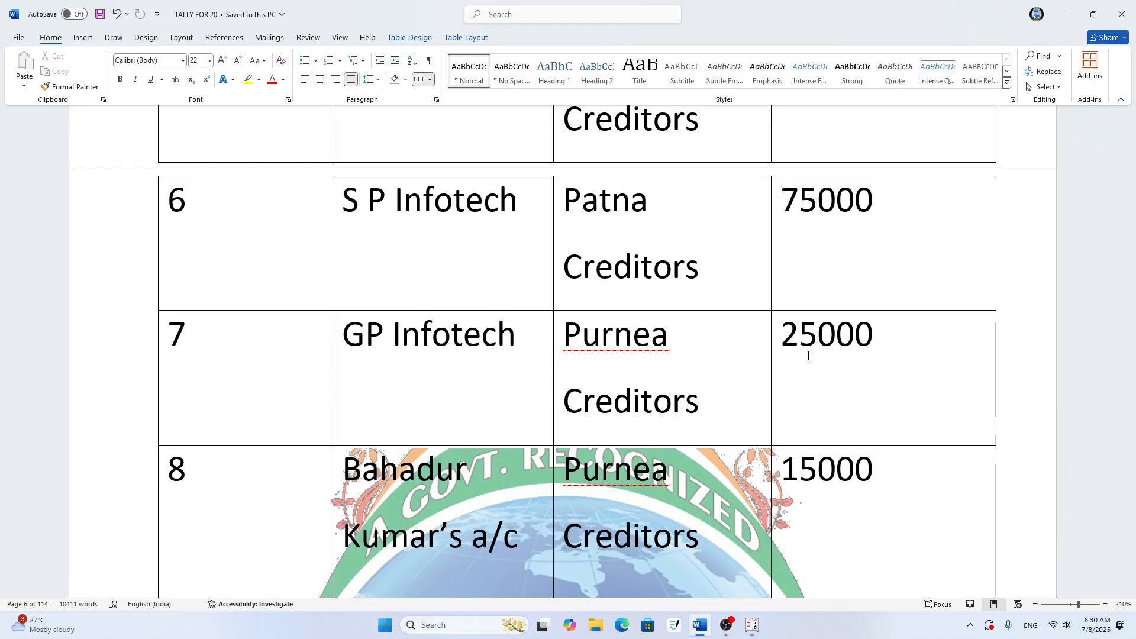
scroll(781, 320, "up", 2)
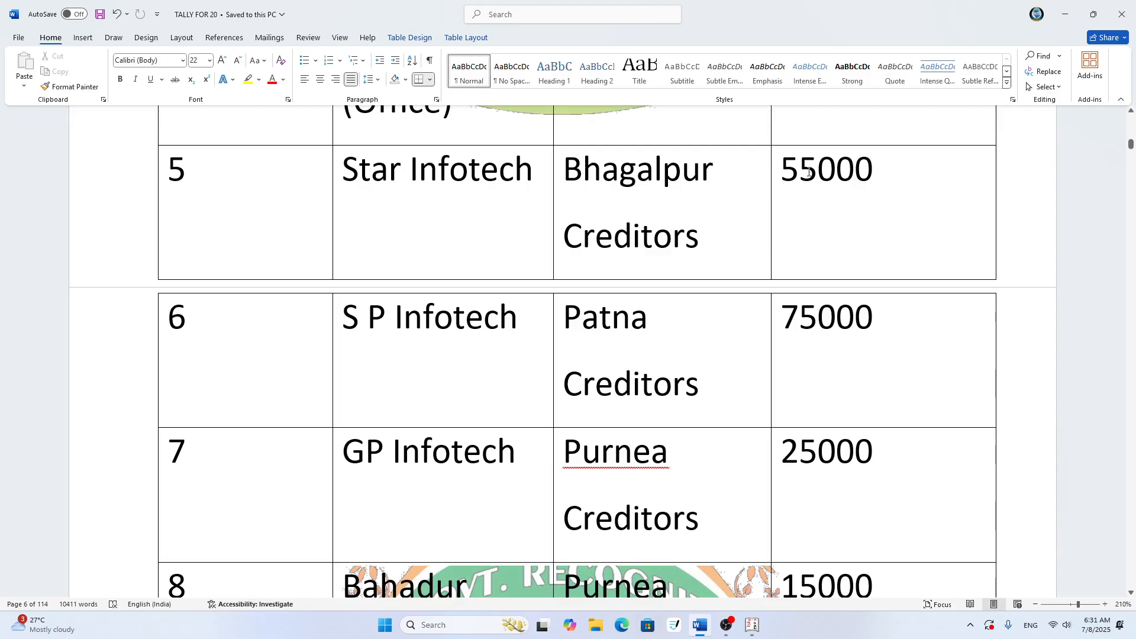
left_click_drag(818, 171, 774, 178)
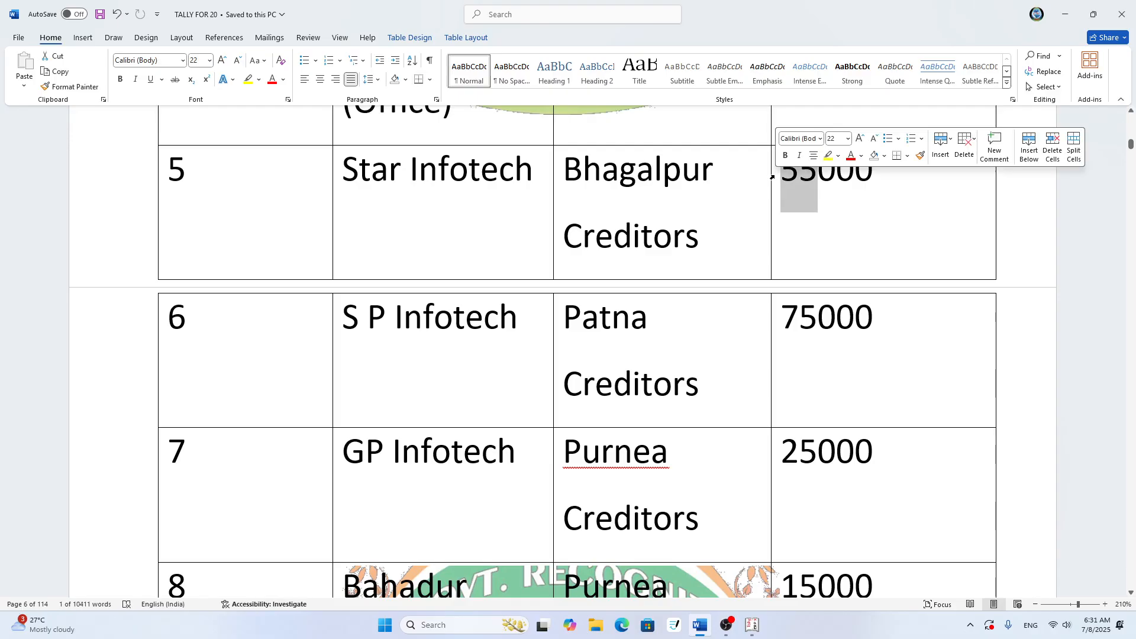
type("60")
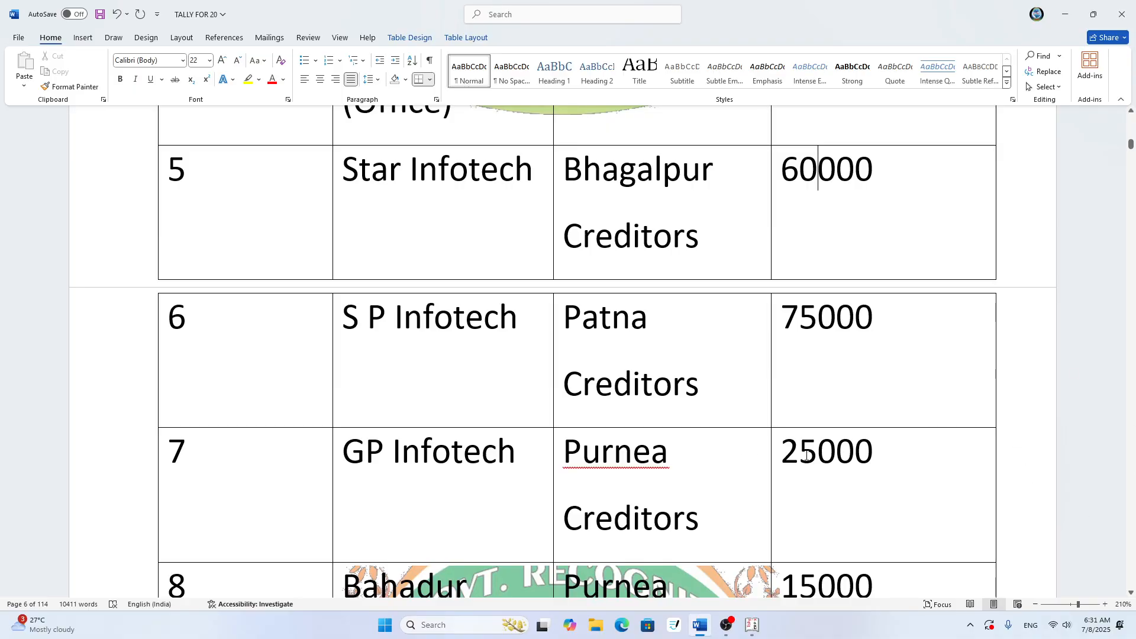
- Set the opening balance of GP Infotech in row 7 to 35000 and save the document
left_click_drag(818, 456, 786, 458)
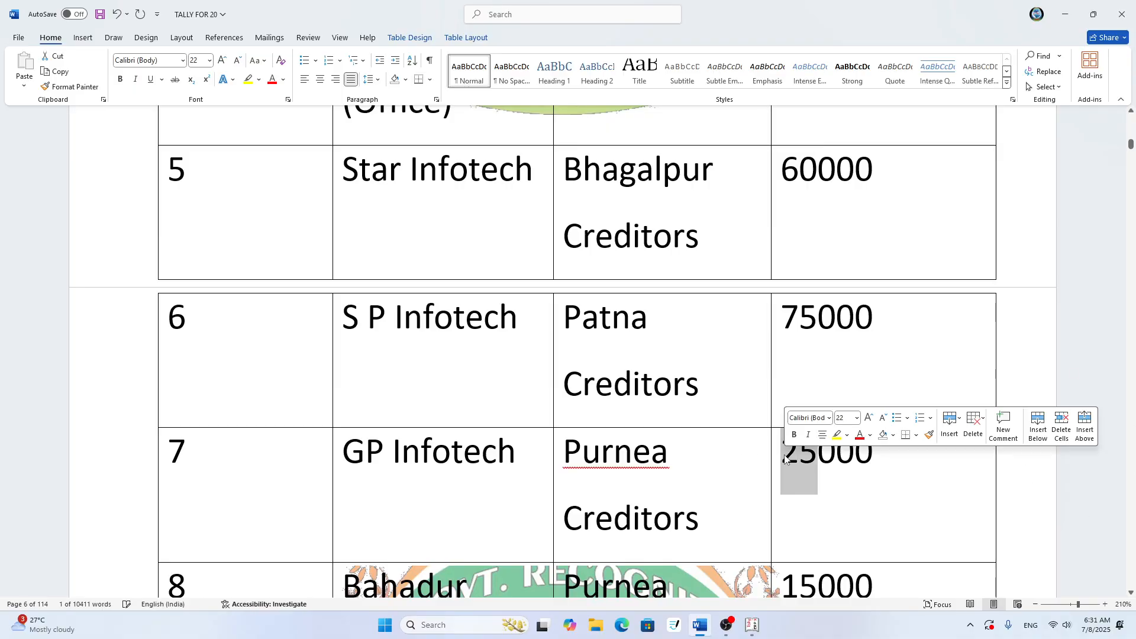
type("35")
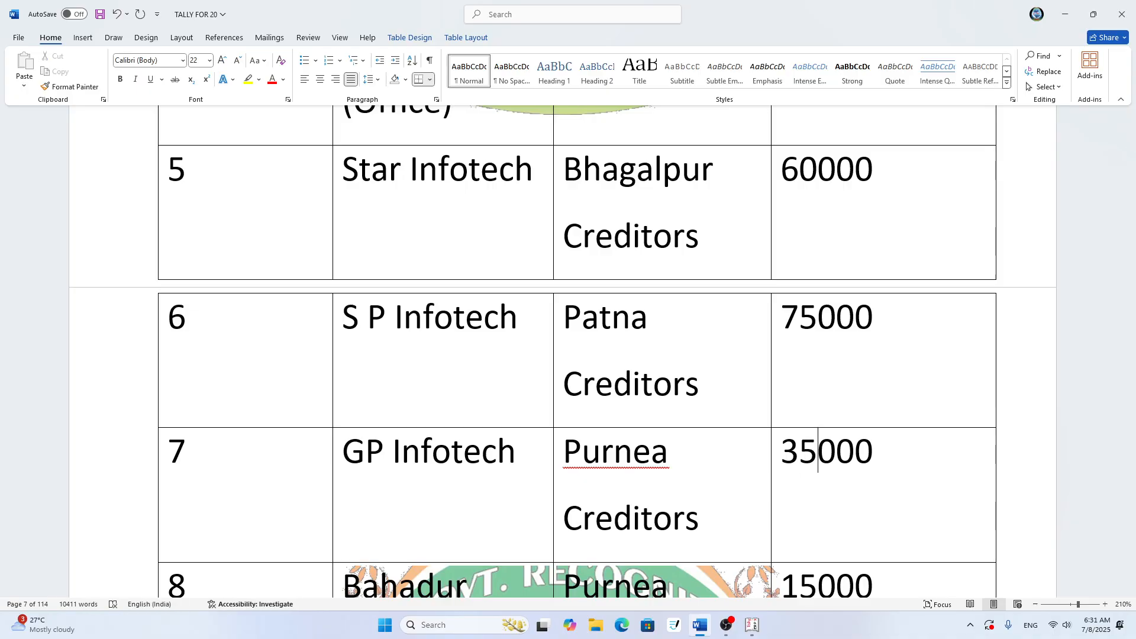
key("ctrl+s")
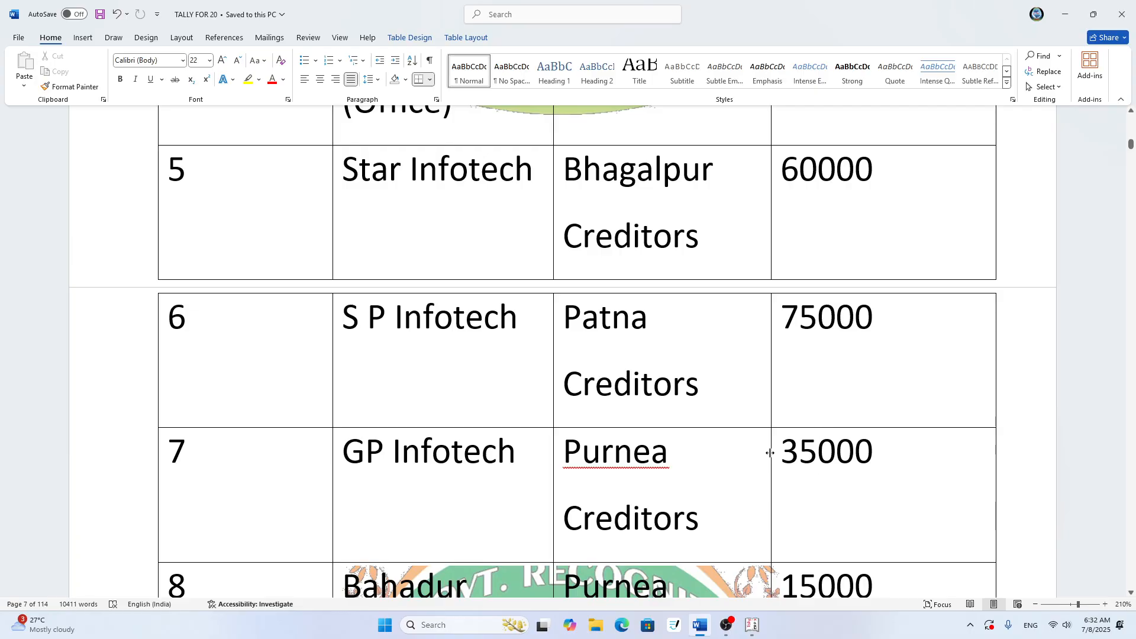
- Review the ledger names, groups and opening balances in rows 1 to 8 of the table, with the document zoom reduced to 194%
scroll(768, 454, "up", 1)
scroll(857, 479, "up", 3)
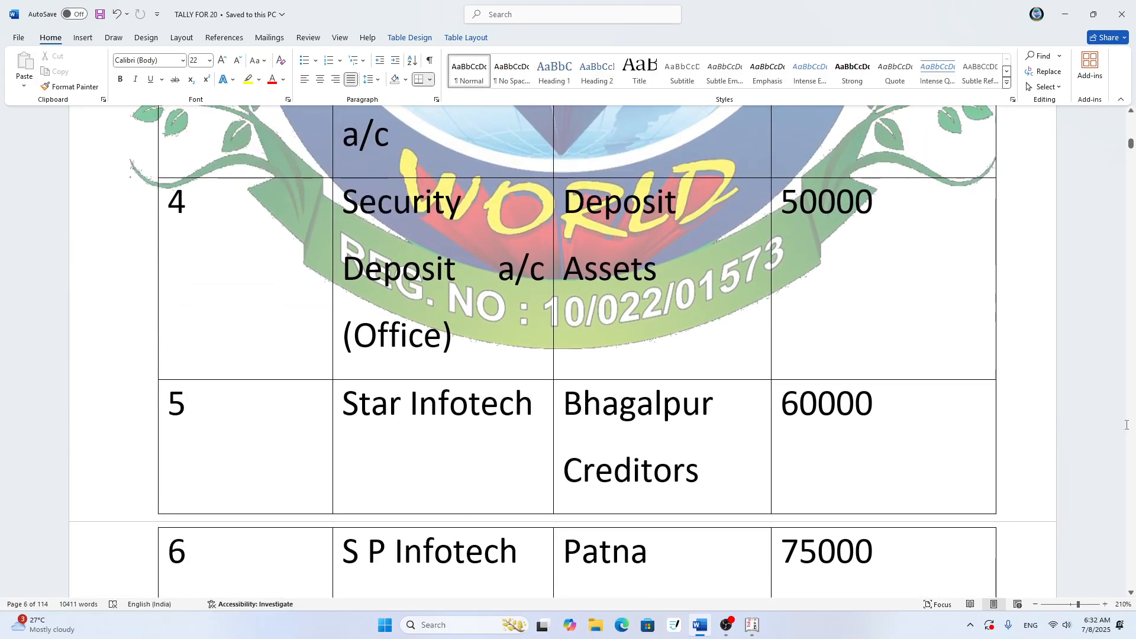
scroll(861, 481, "up", 5)
scroll(1126, 425, "up", 2)
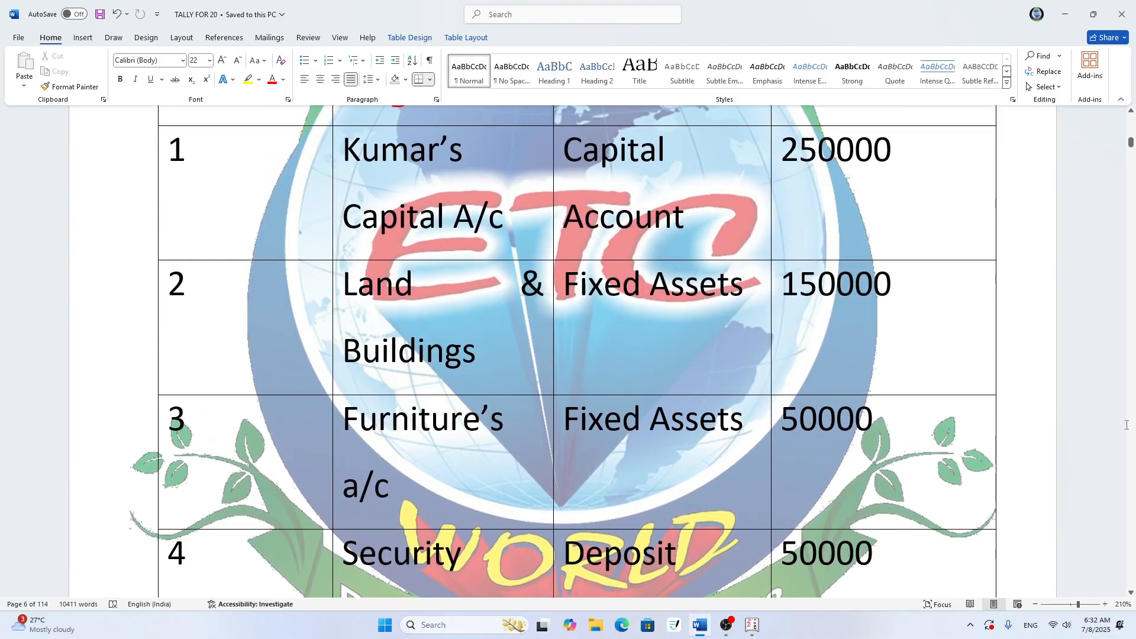
scroll(1126, 425, "down", 5)
scroll(1126, 425, "down", 2)
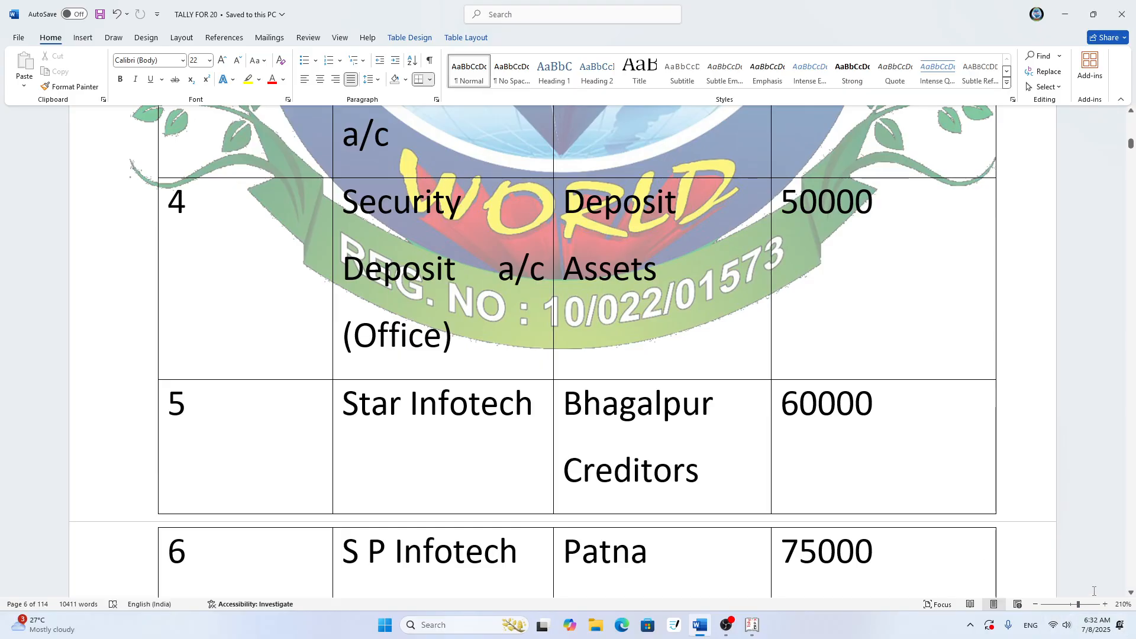
left_click_drag(1078, 605, 1077, 604)
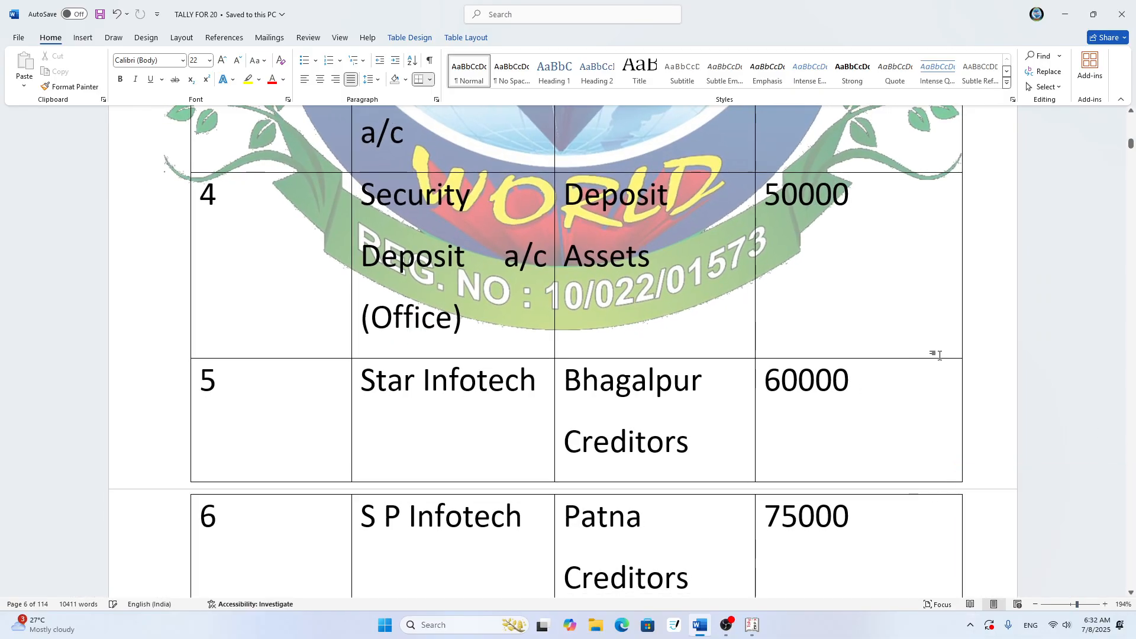
scroll(918, 378, "up", 1)
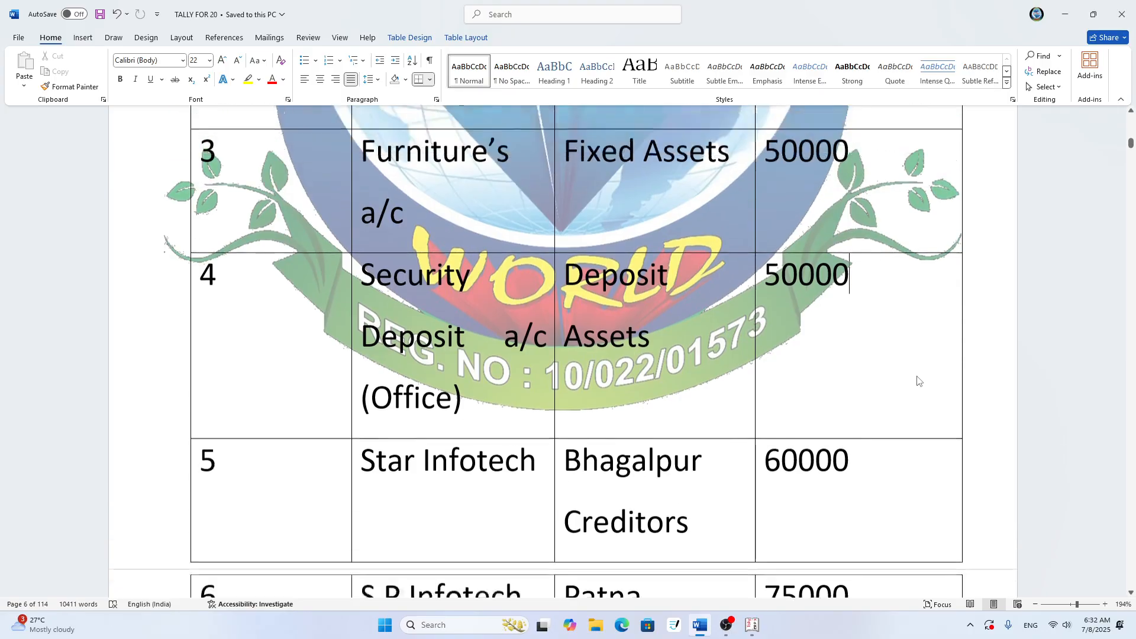
scroll(918, 376, "down", 1)
scroll(742, 386, "down", 1)
scroll(742, 386, "down", 2)
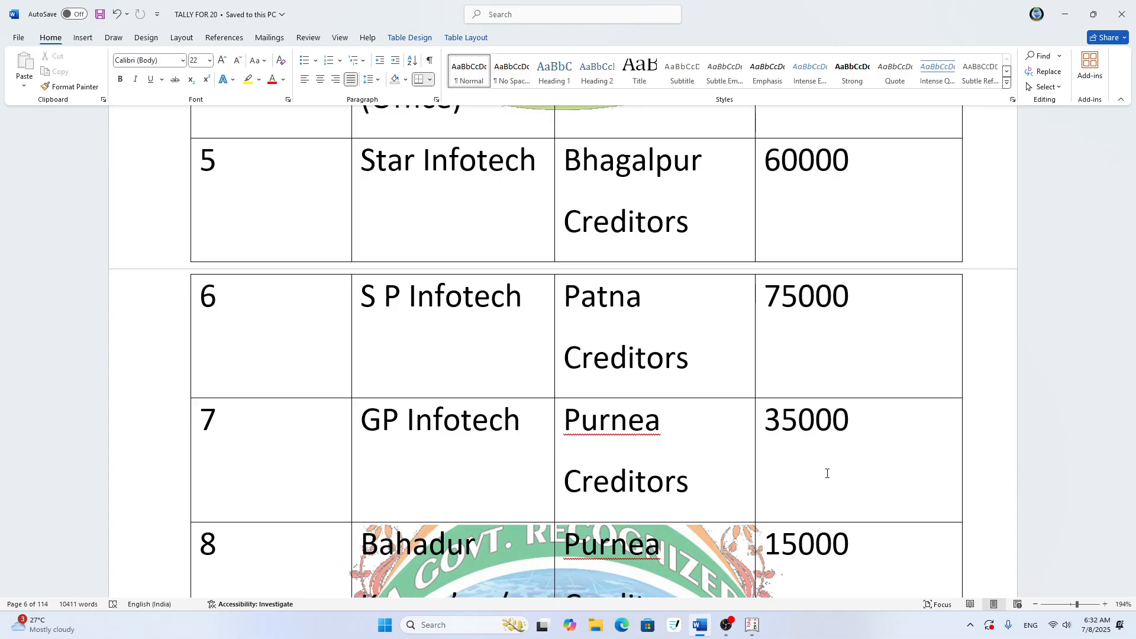
- Switch to Tally.ERP 9, return to the Gateway of Tally, and open the list of ledgers for altering a single ledger under Accounts Info
left_click(1065, 14)
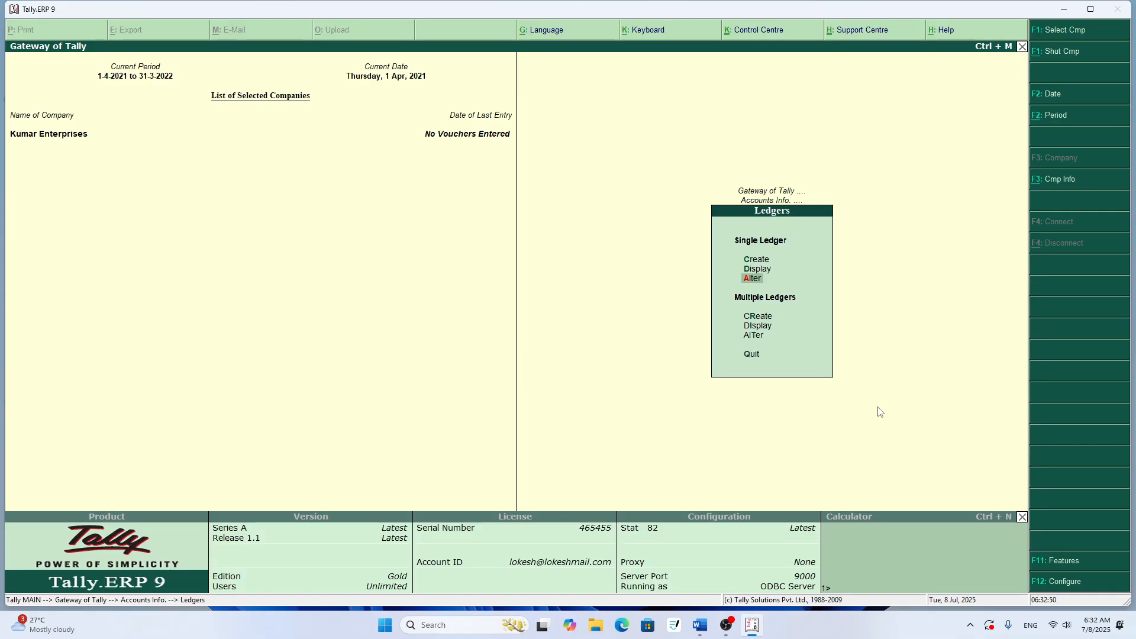
key("Escape")
key("Escape")
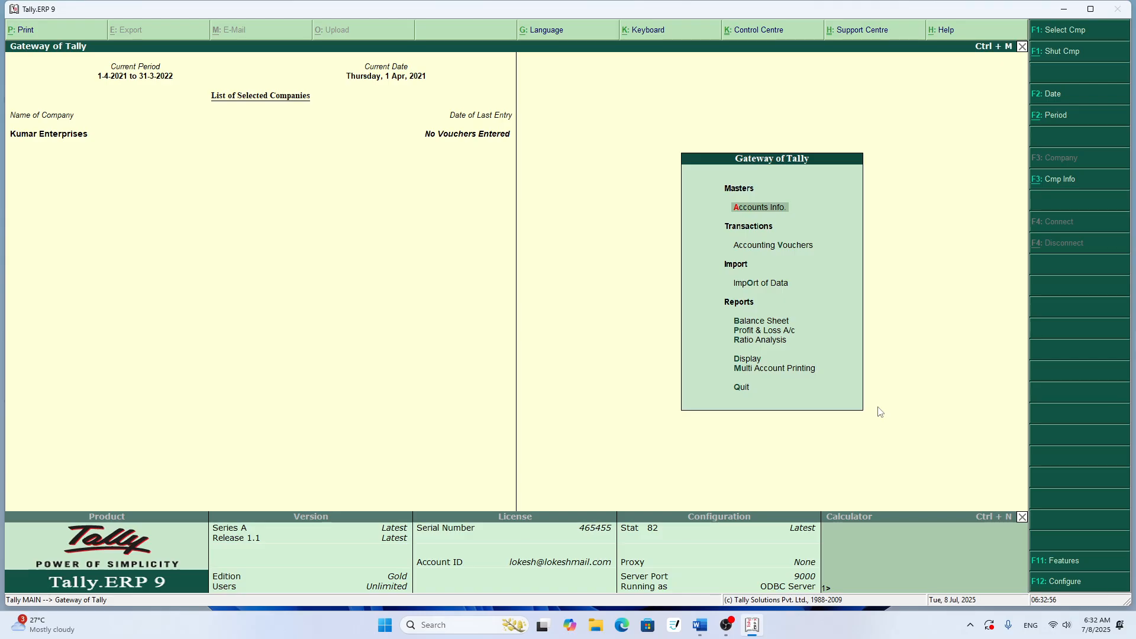
key("Return")
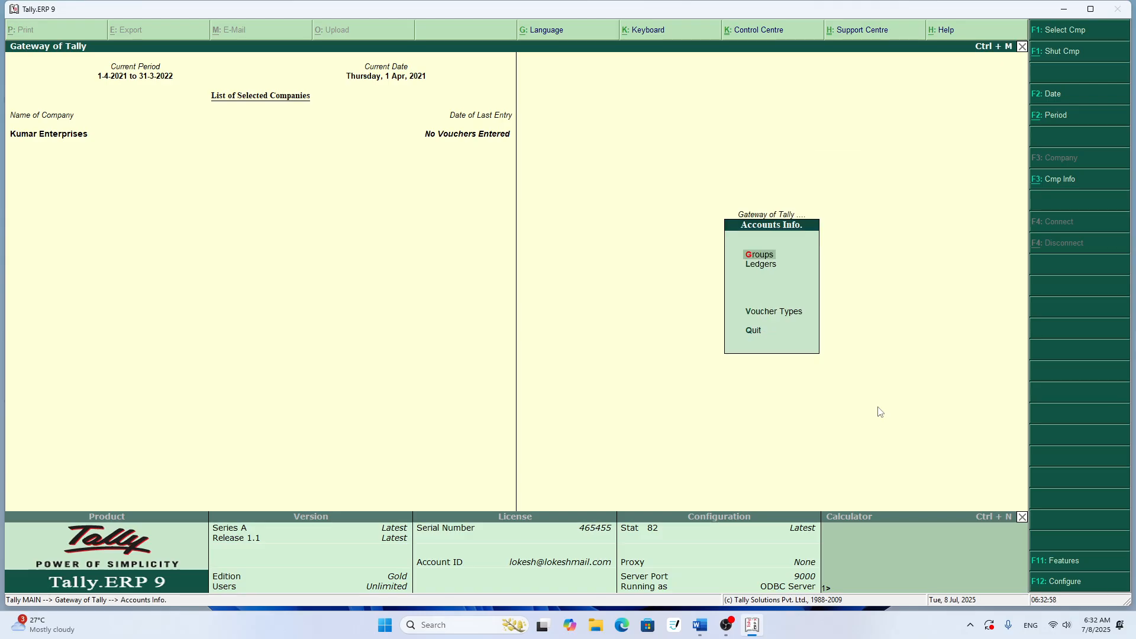
key("Down")
key("Return")
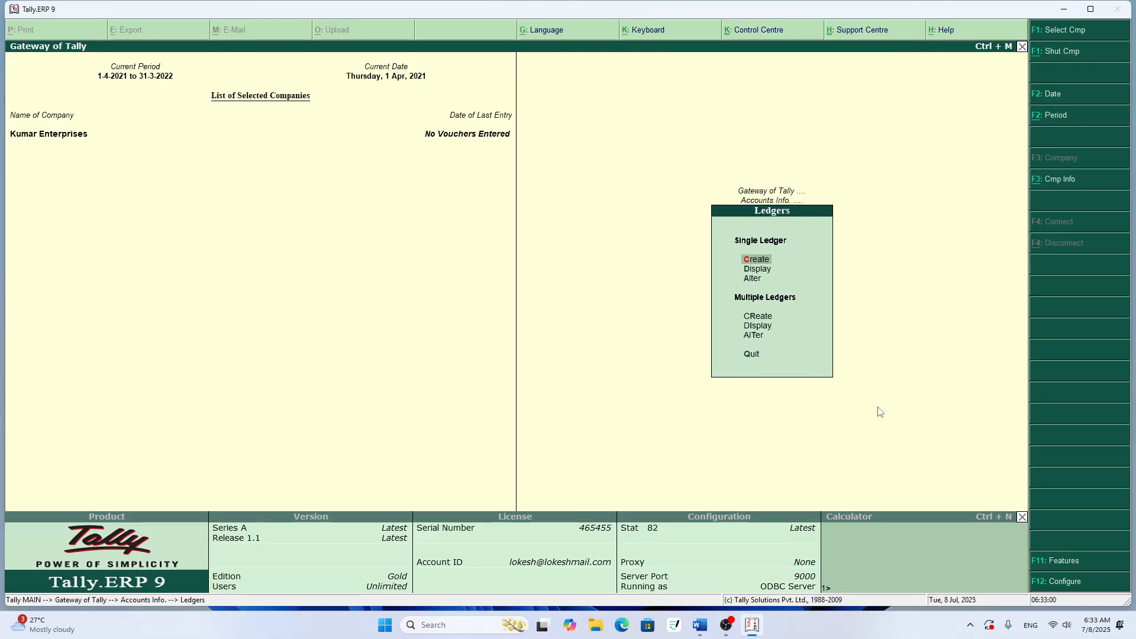
key("Down")
key("Down")
key("Return")
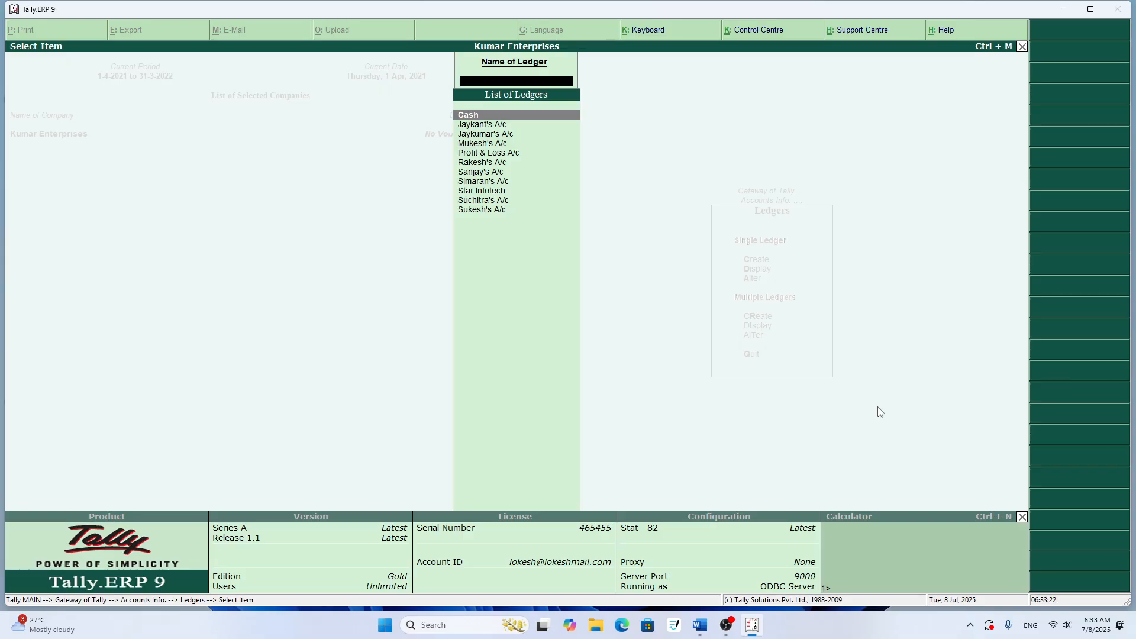
- Open the Star Infotech ledger of Kumar Enterprises for alteration
type("S")
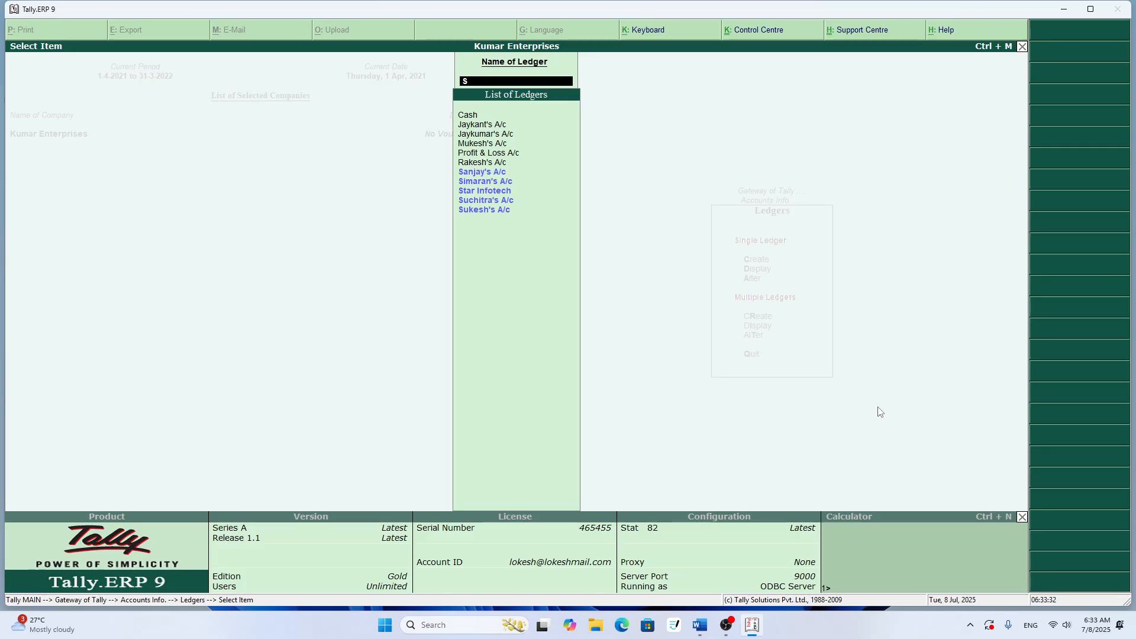
key("Return")
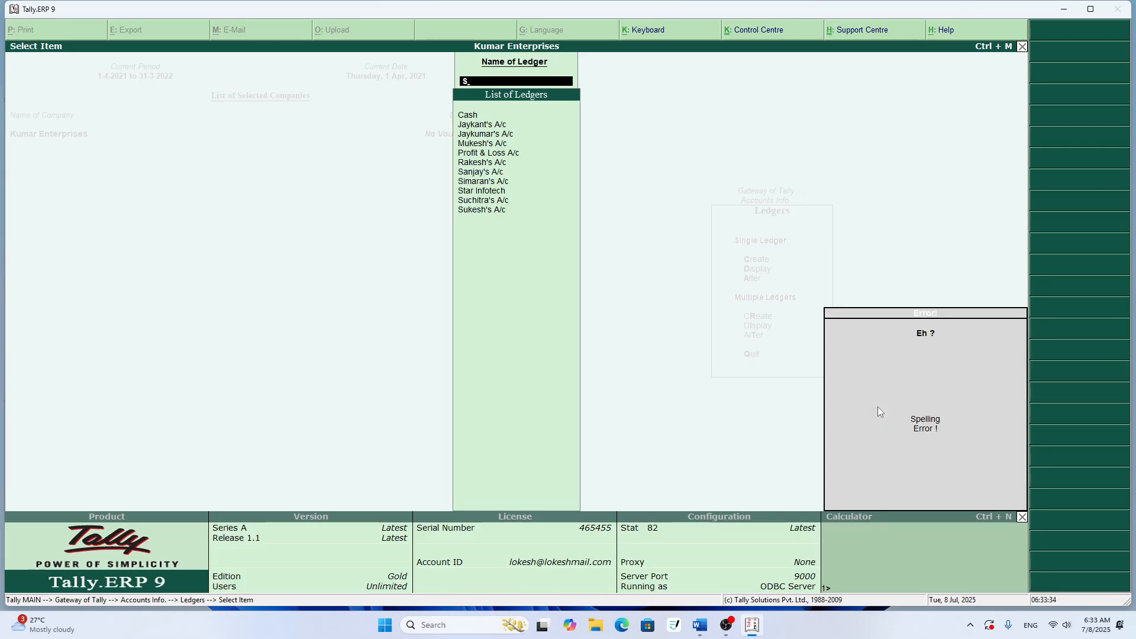
key("Down")
key("Down")
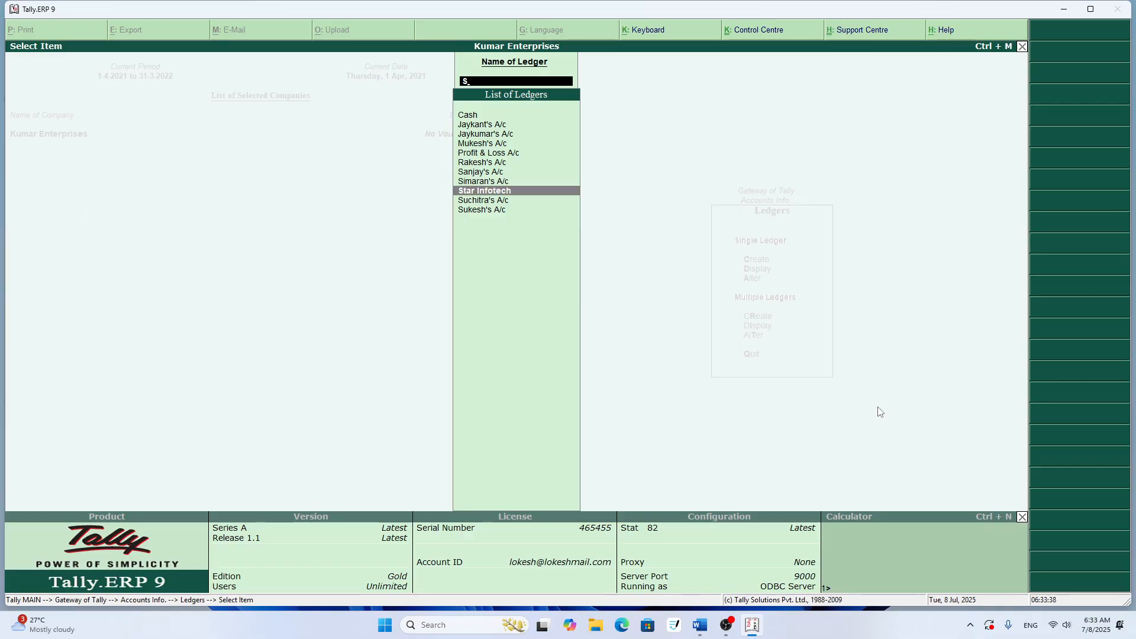
key("Return")
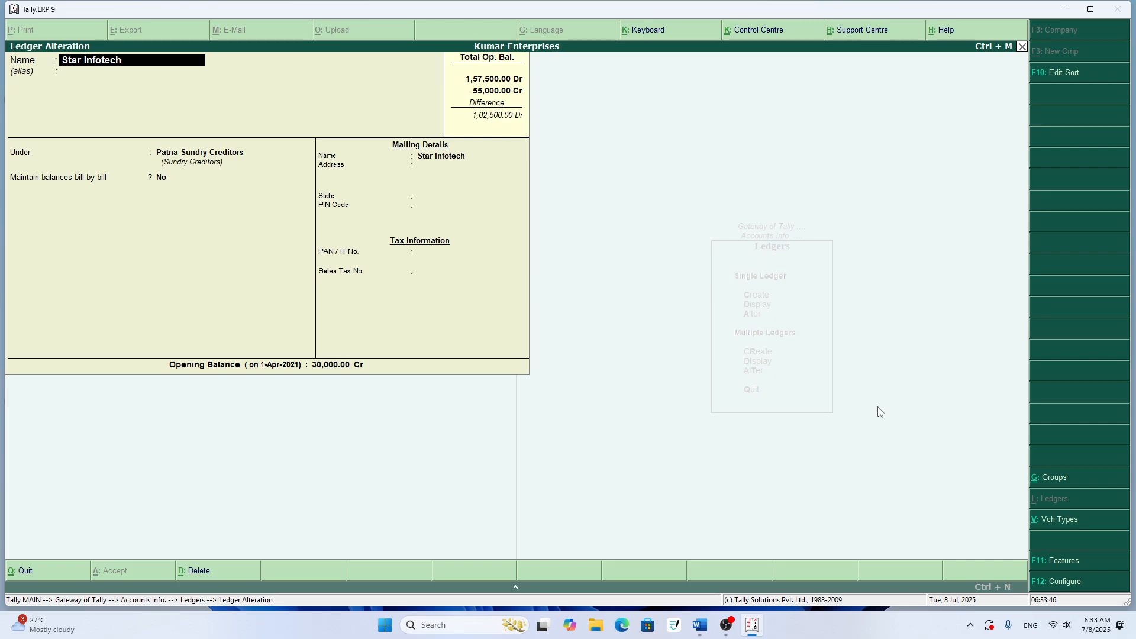
- Keep Star Infotech under Patna Sundry Creditors, set its state to Not Applicable, and proceed to the opening balance
key("Return")
key("Return")
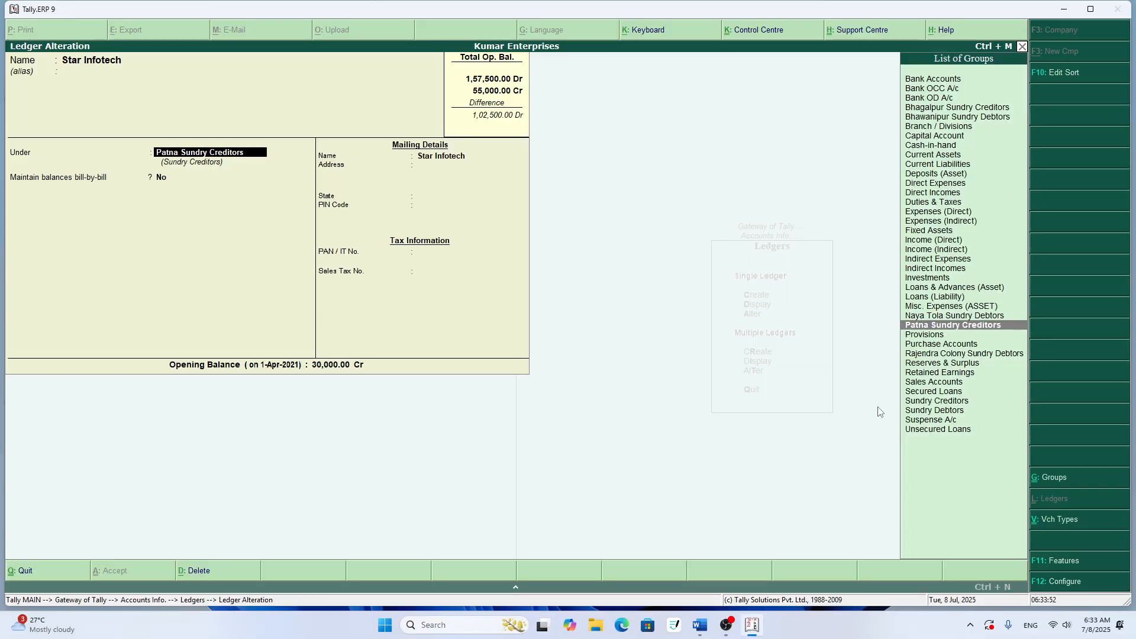
key("Return")
key("Return")
key("Return")
key("Return")
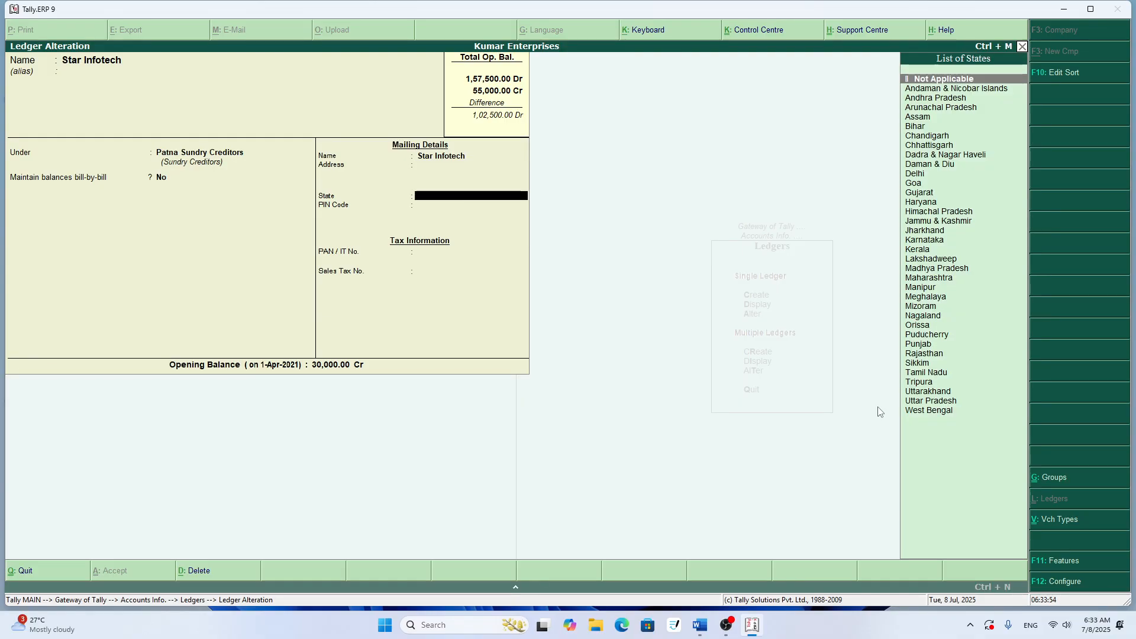
key("Return")
key("Return")
key("Return")
key("Return")
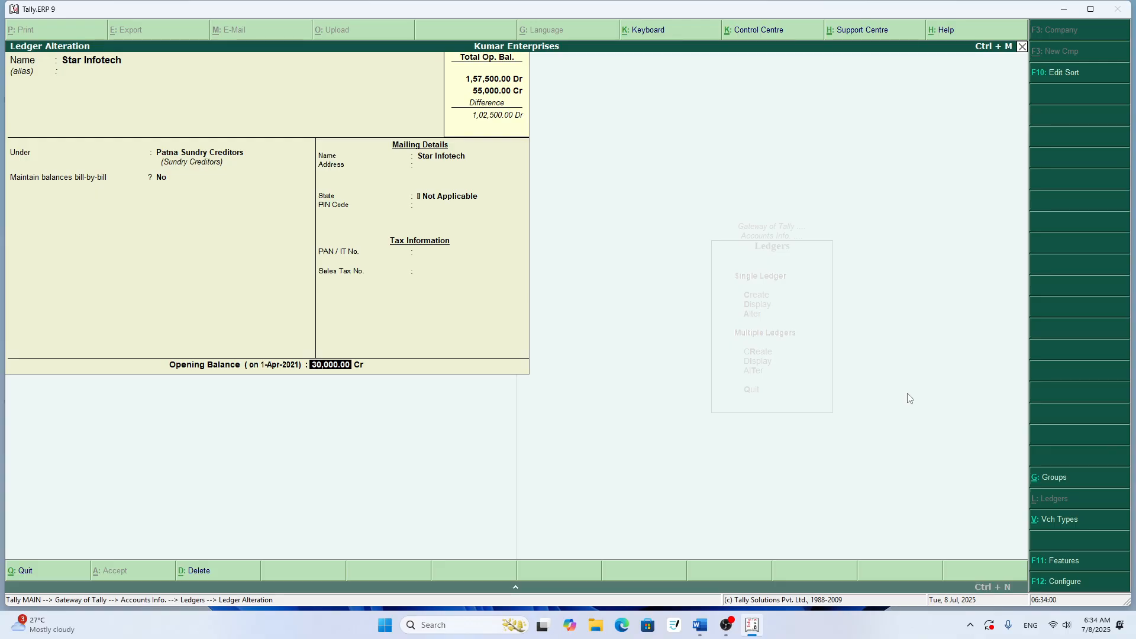
- Check row 5 of the Word ledger table, then set Star Infotech's opening balance to 60000 and accept the ledger
left_click(699, 632)
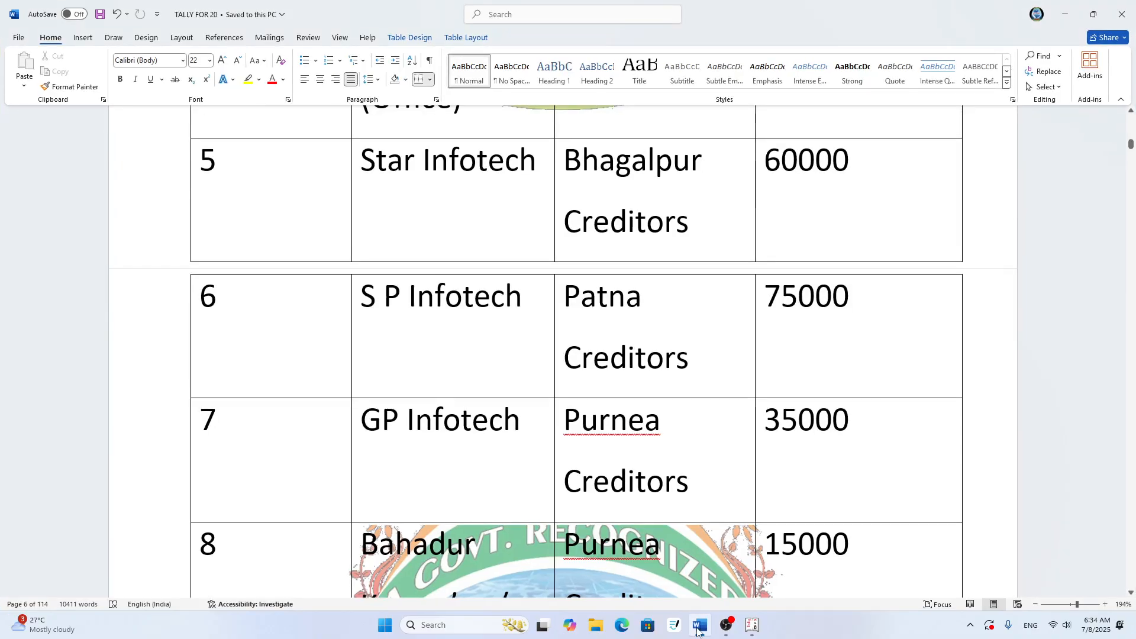
left_click(698, 632)
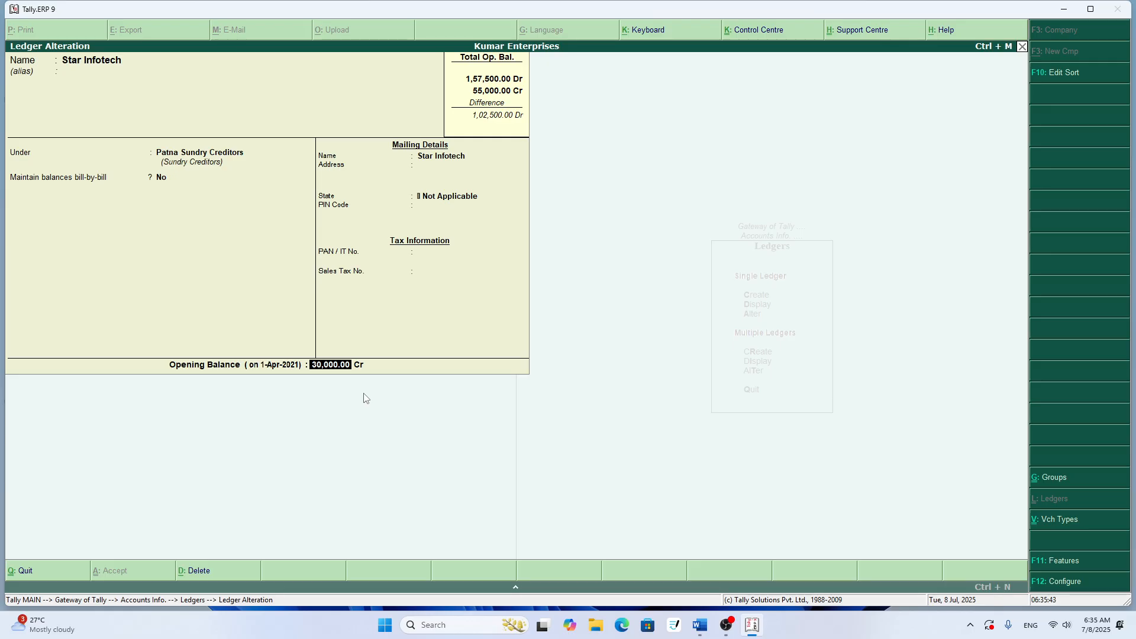
type("60000")
key("Return")
key("Return")
key("Return")
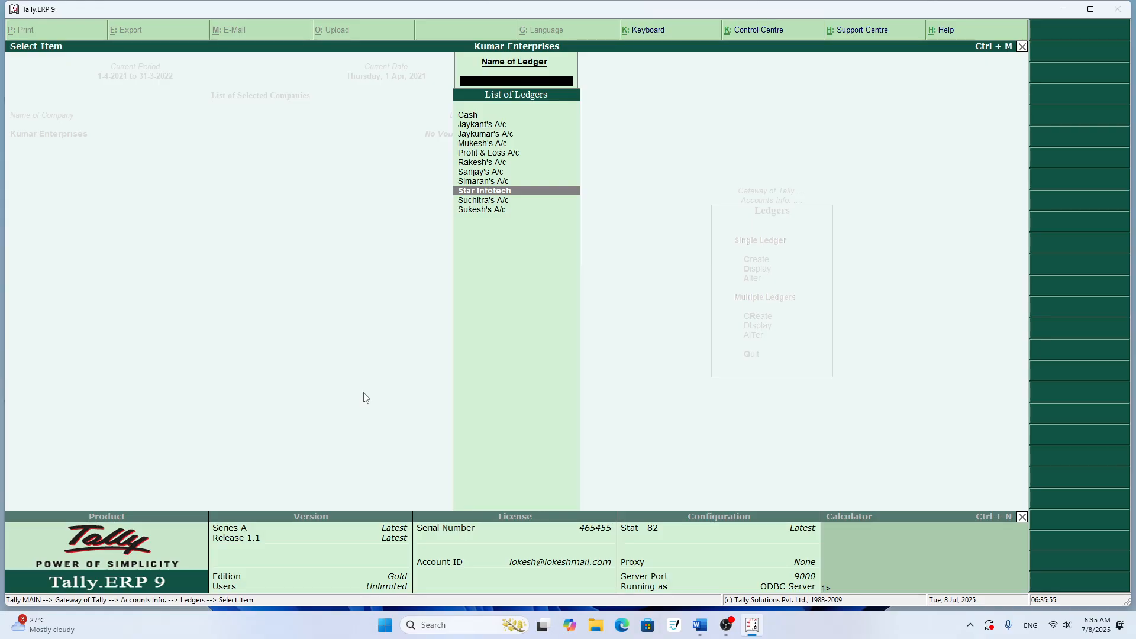
- Return to the Gateway of Tally and open multiple-ledger alteration for All Items under Accounts Info
key("Escape")
key("Escape")
key("Escape")
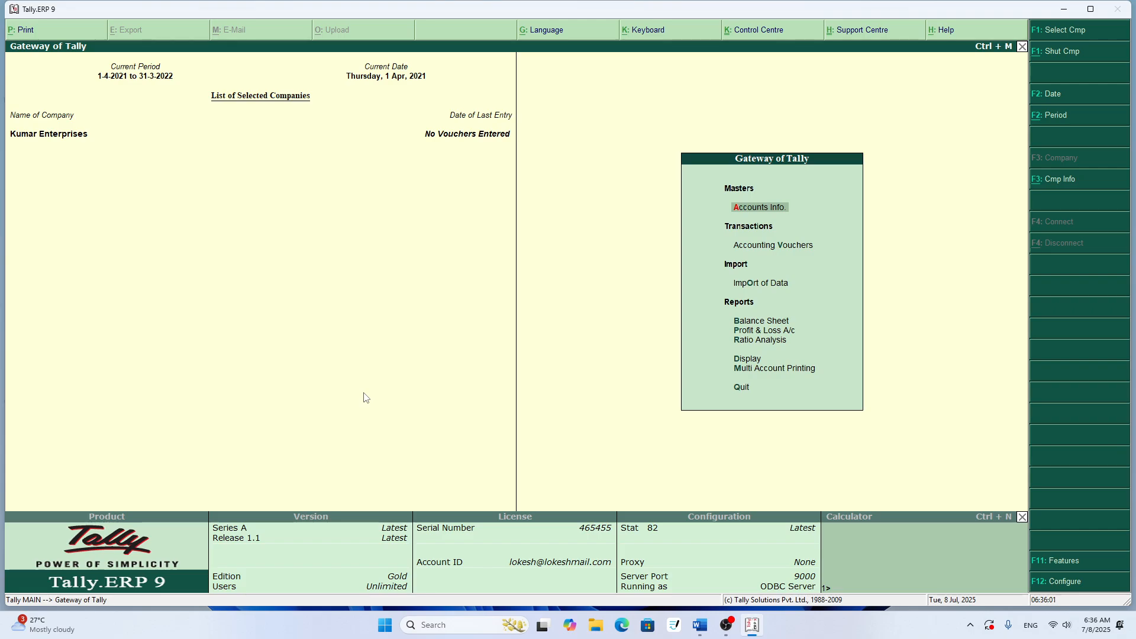
key("Return")
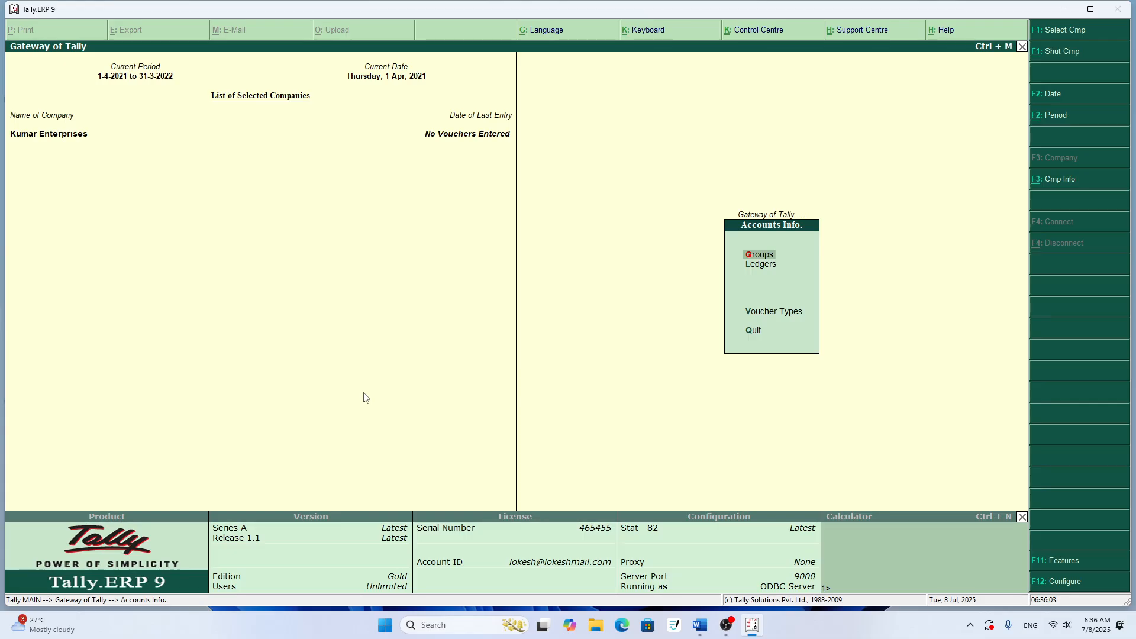
key("Down")
key("Return")
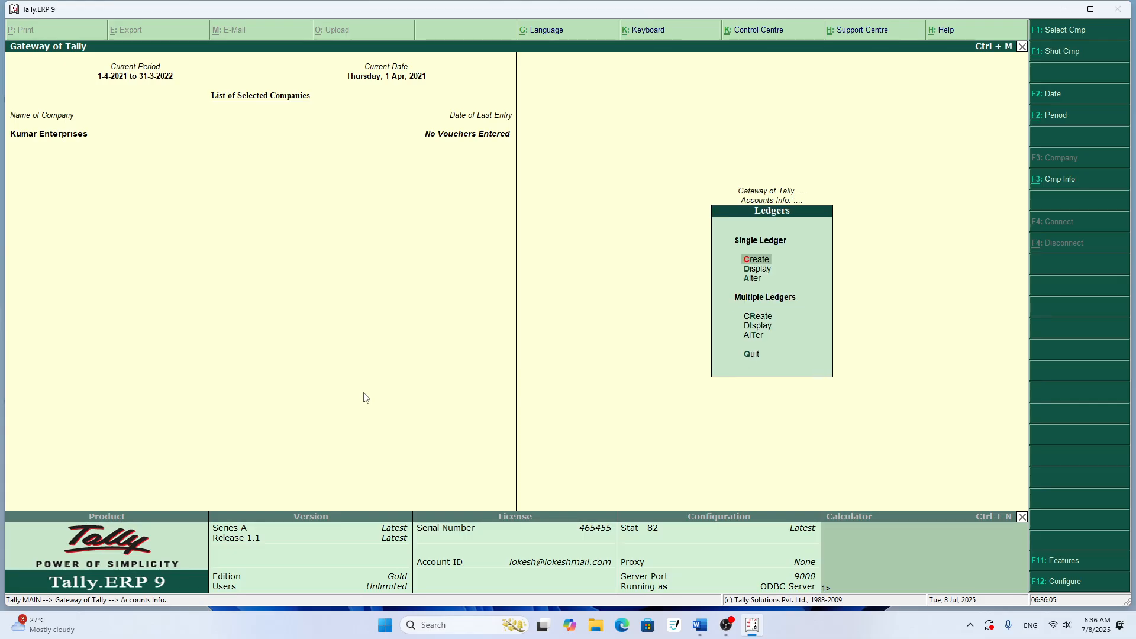
key("Down")
key("Down")
key("Down")
key("Down")
key("Down")
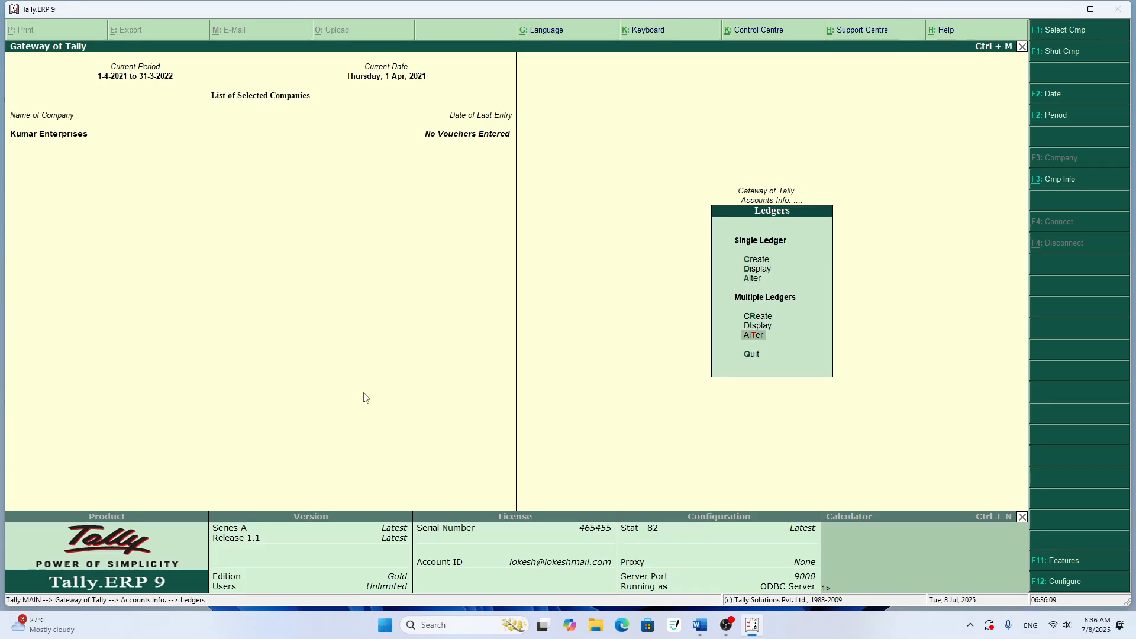
key("Return")
- Examine the name, group and opening balance of each ledger in Multi Ledger Alteration, and return to the ledger options
key("Return")
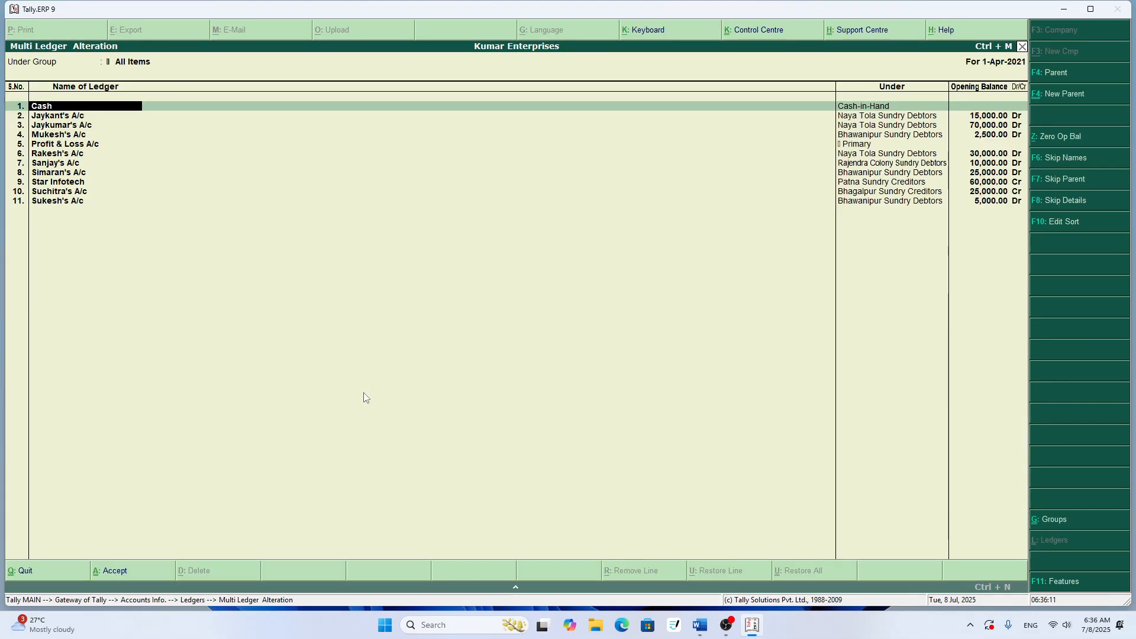
key("Return")
key("Return")
key("Return")
key("Return")
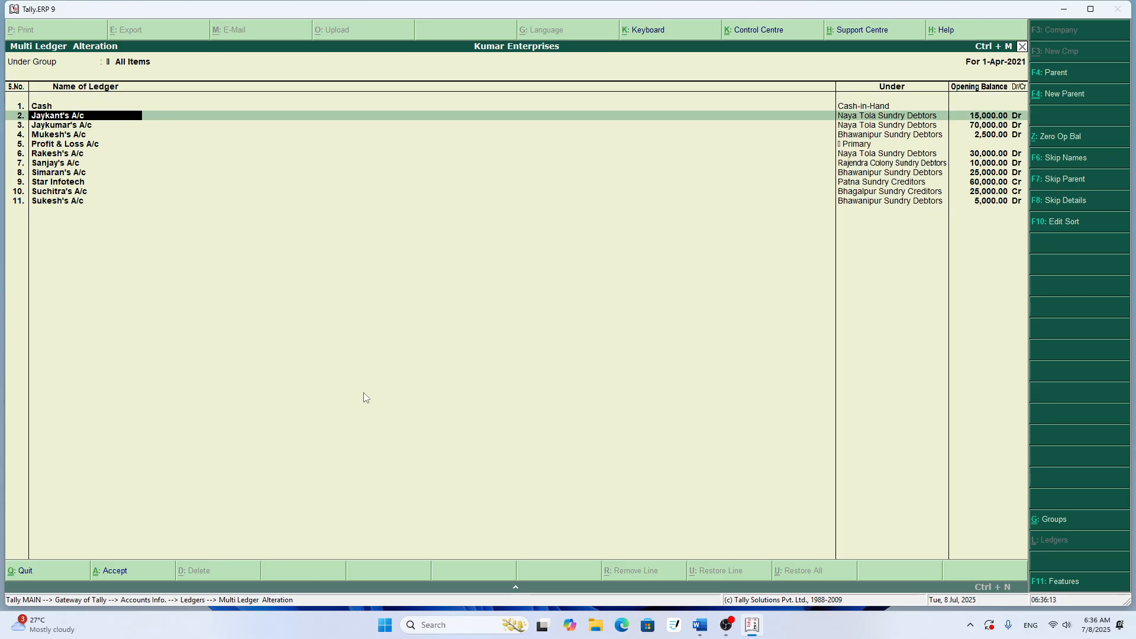
key("Return")
key("Return")
key("Return")
key("Return")
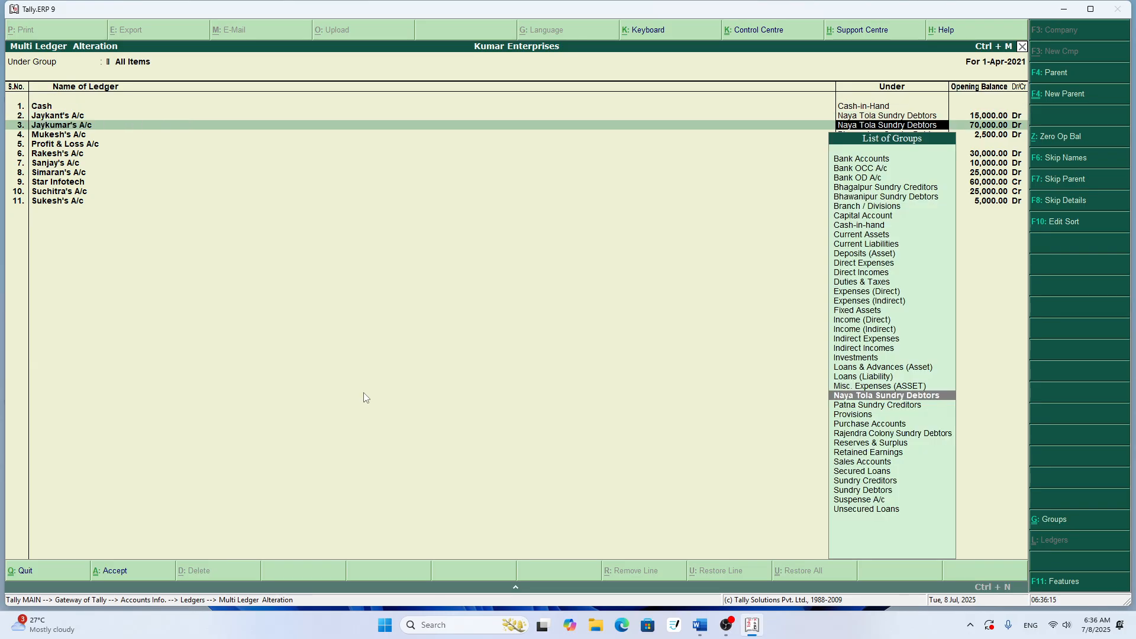
key("Return")
key("Return")
key("Return")
key("Return")
key("Return")
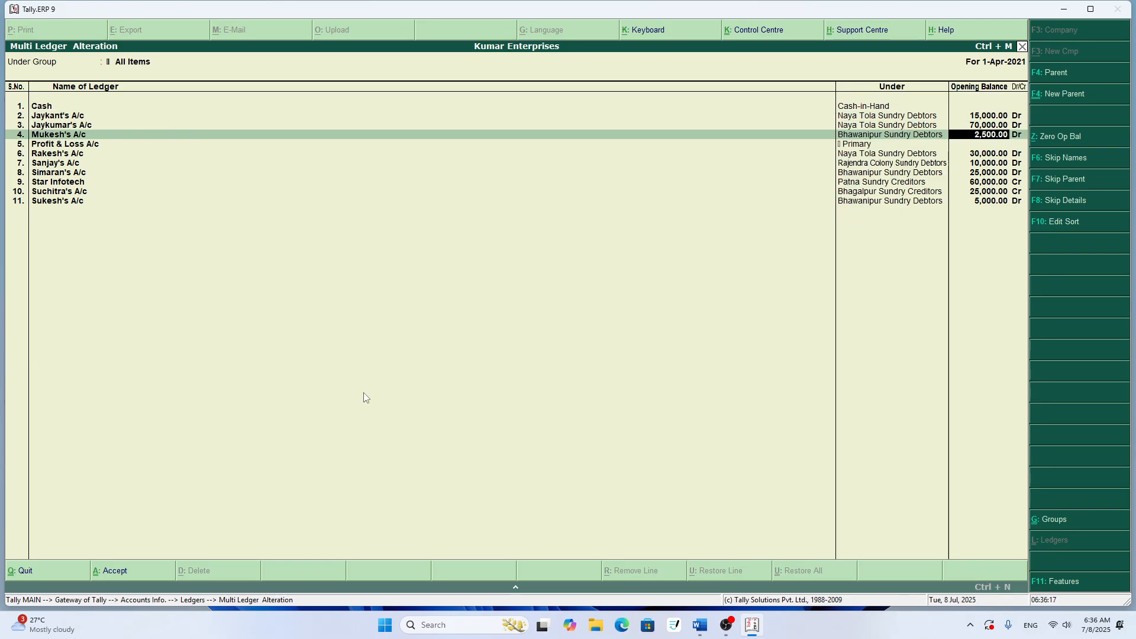
key("Return")
key("Return")
key("Return")
key("Return")
key("Return")
key("Return")
key("Return")
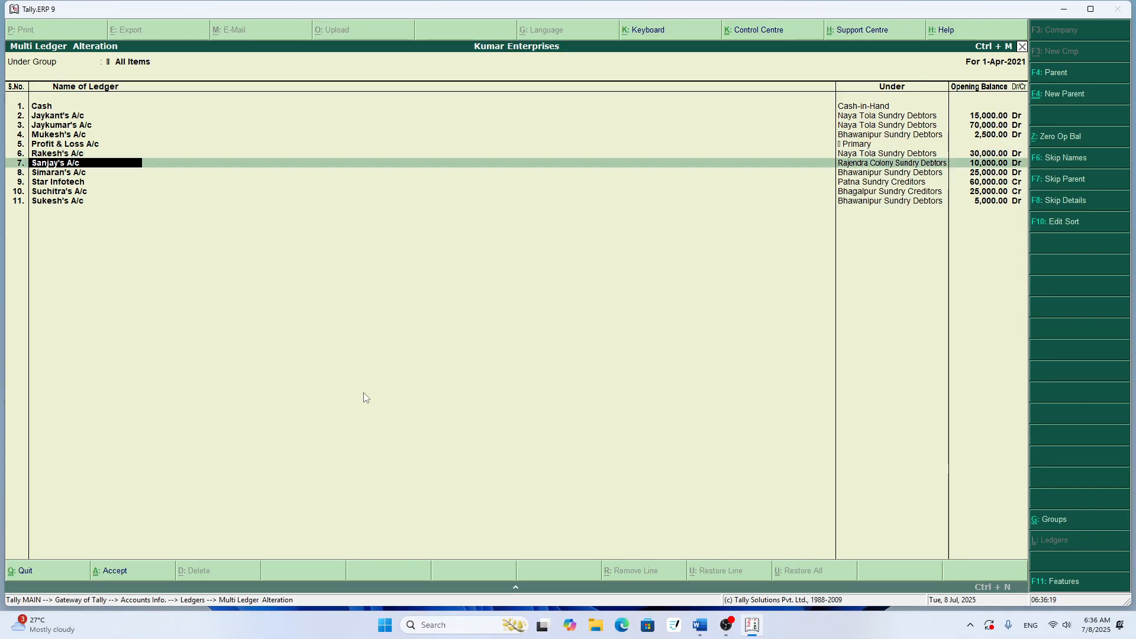
key("Return")
key("Return")
key("Return")
key("Return")
key("Return")
key("Return")
key("Return")
key("Return")
key("Return")
key("Return")
key("Return")
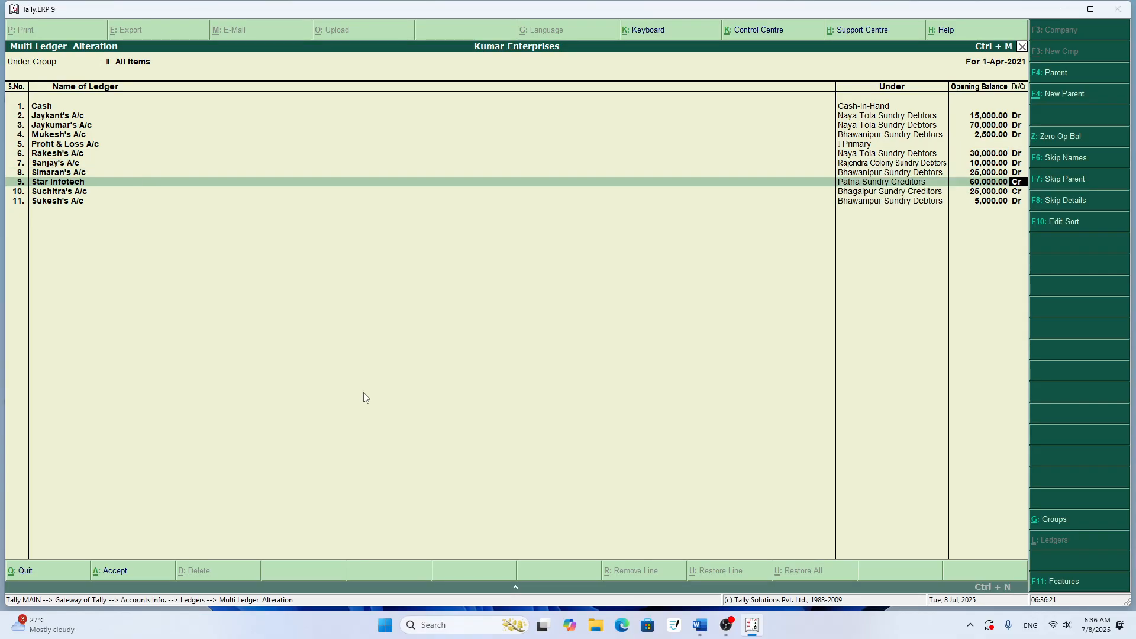
key("Return")
key("Return")
key("Return")
key("Return")
key("Return")
key("Return")
key("Return")
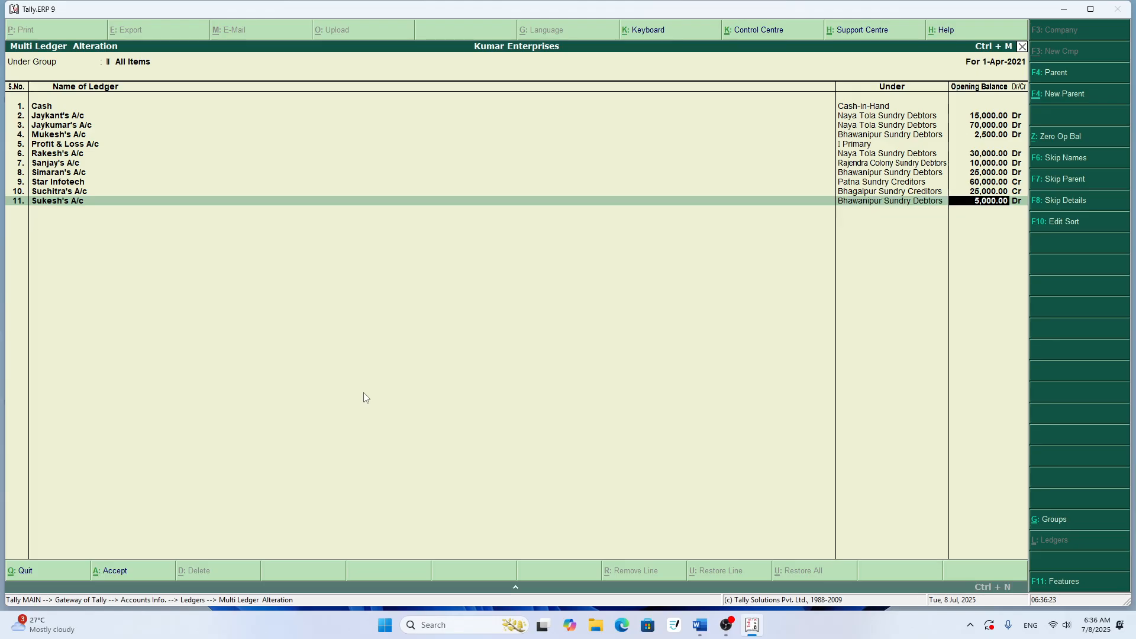
key("Return")
key("Return")
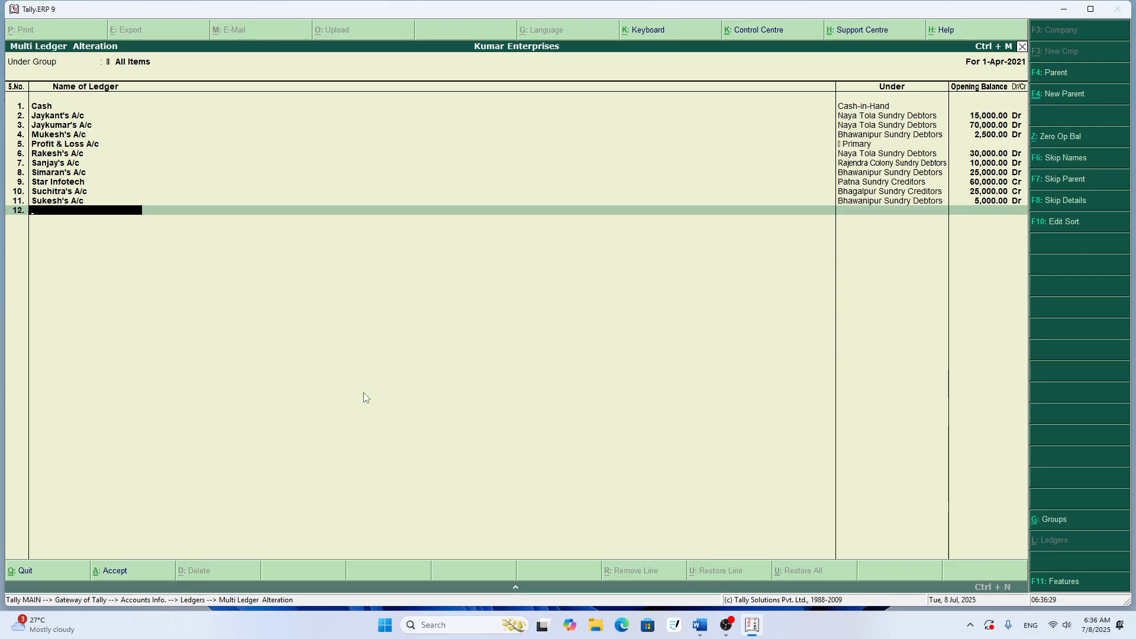
key("Return")
key("Return")
key("Escape")
key("Escape")
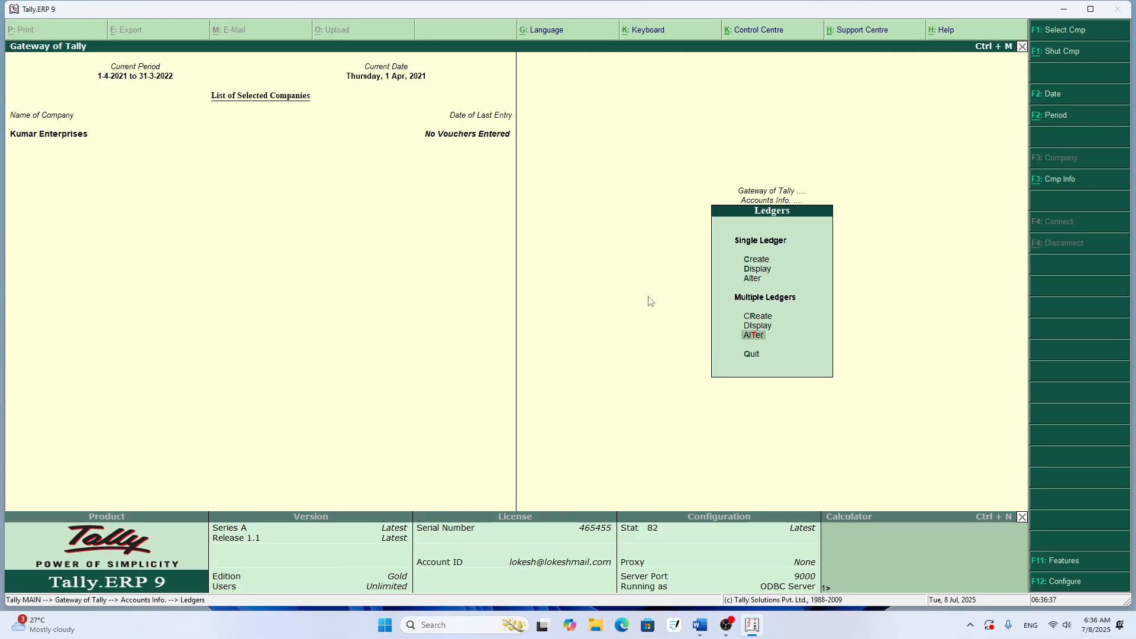
- Open the creation form for a single ledger
key("Up")
key("Up")
key("Up")
key("Up")
key("Up")
key("Return")
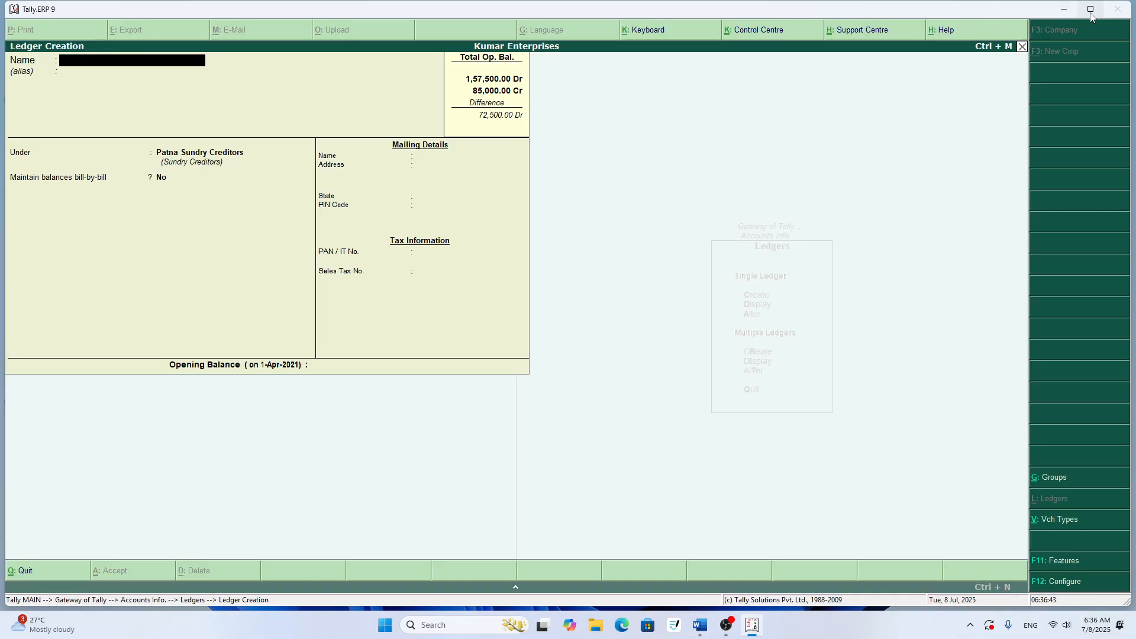
- Arrange Tally.ERP 9 and the Word document TALLY FOR 20 side by side, with rows 4 to 6 of the ledger table in view
mouse_move(1092, 13)
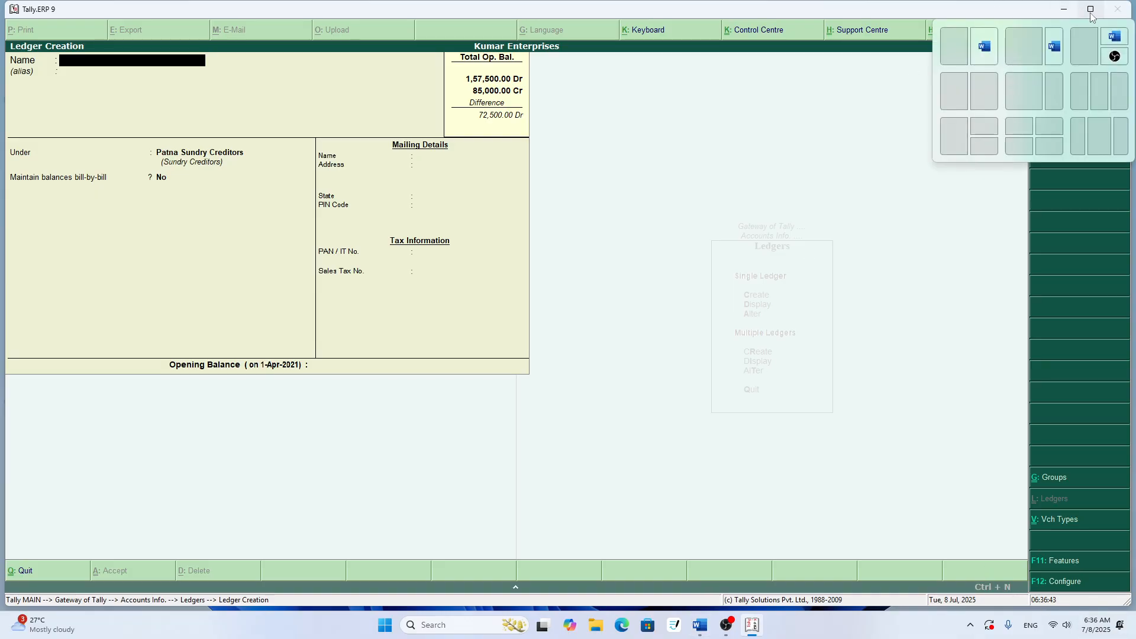
left_click(960, 88)
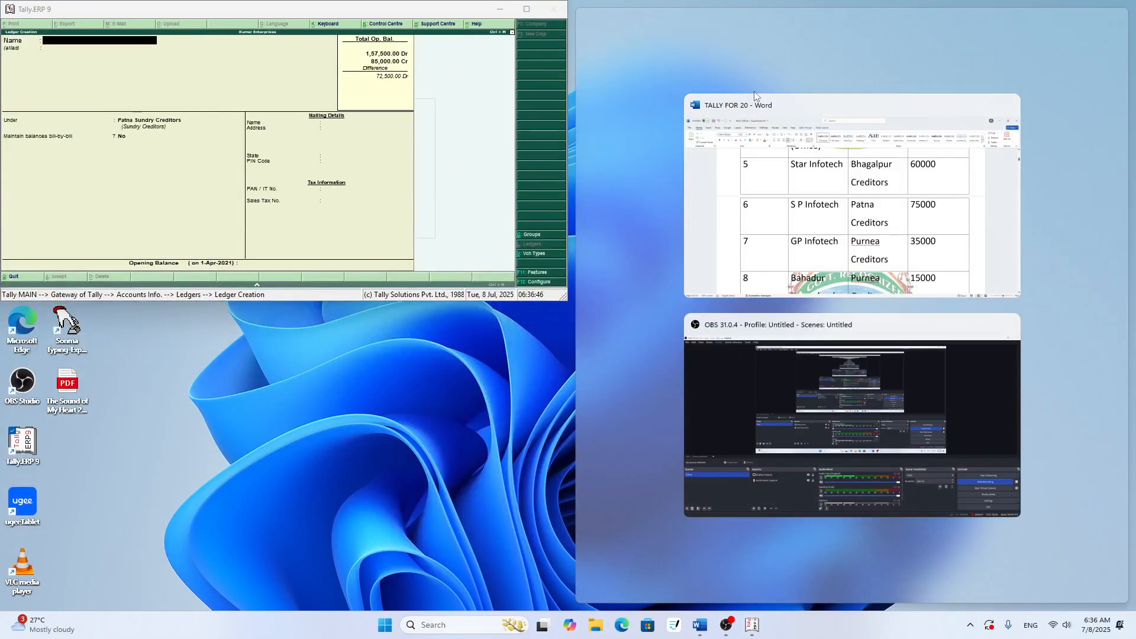
left_click(808, 110)
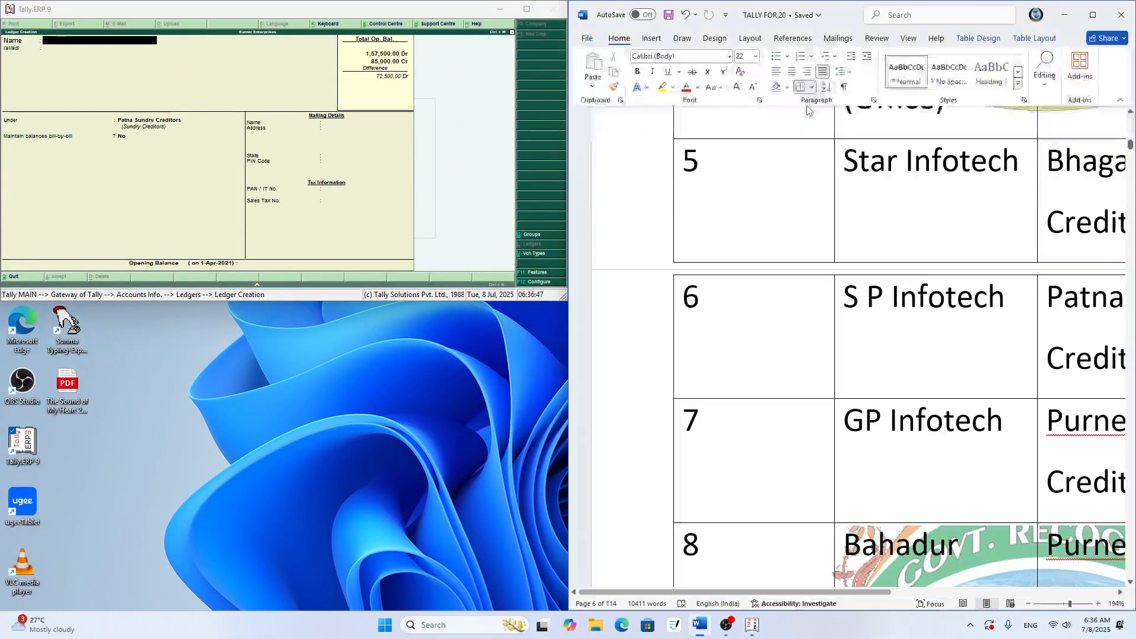
double_click(410, 12)
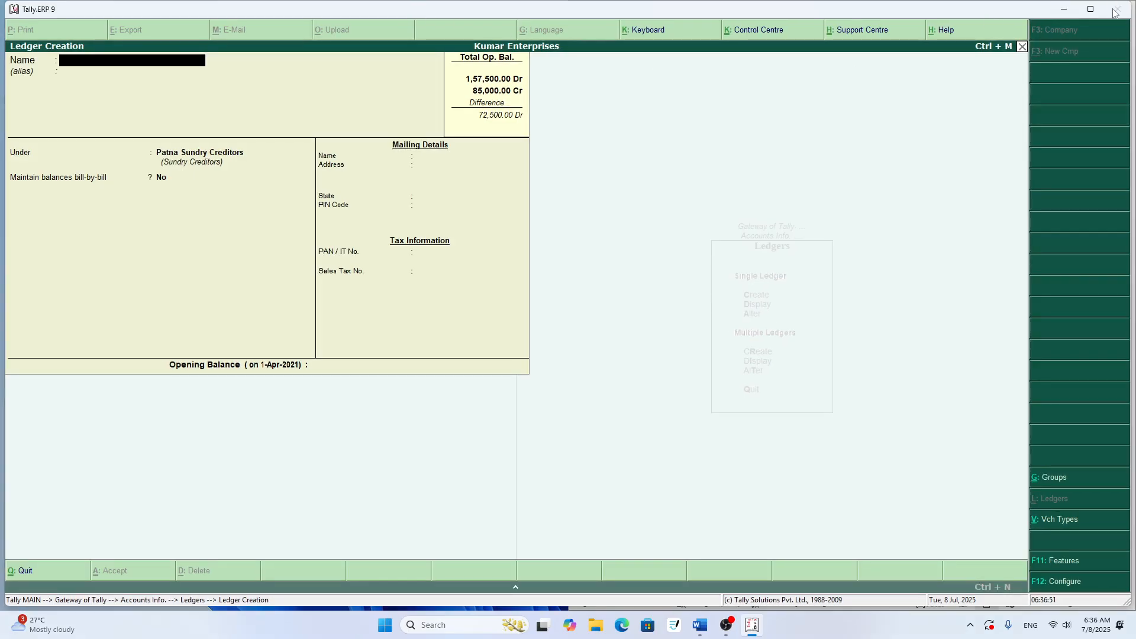
key("alt+Tab")
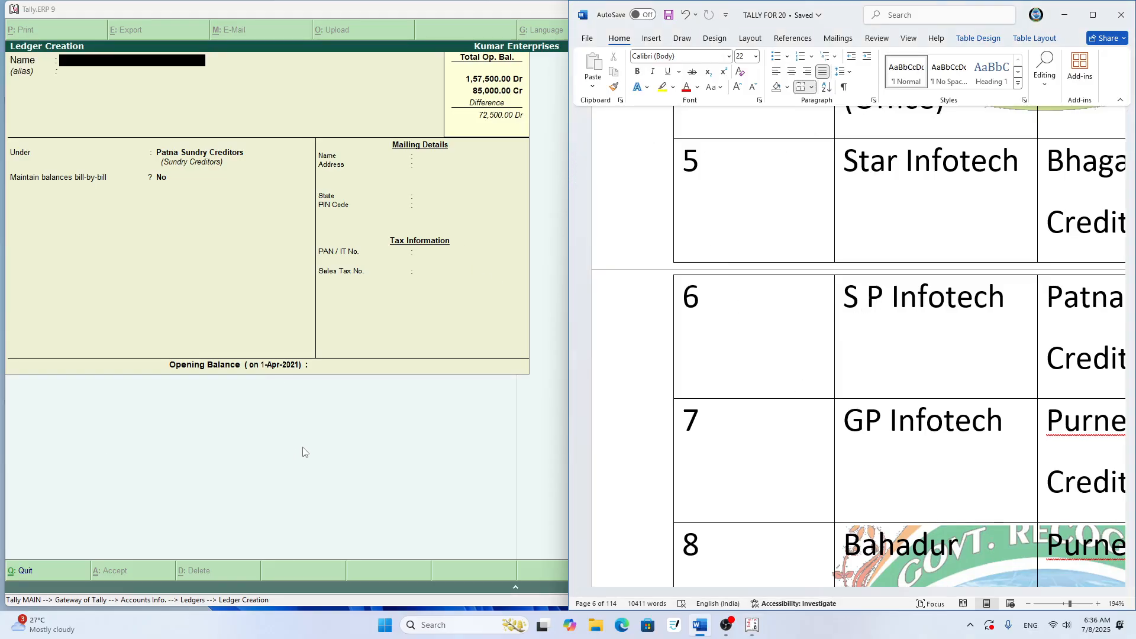
scroll(789, 282, "up", 4)
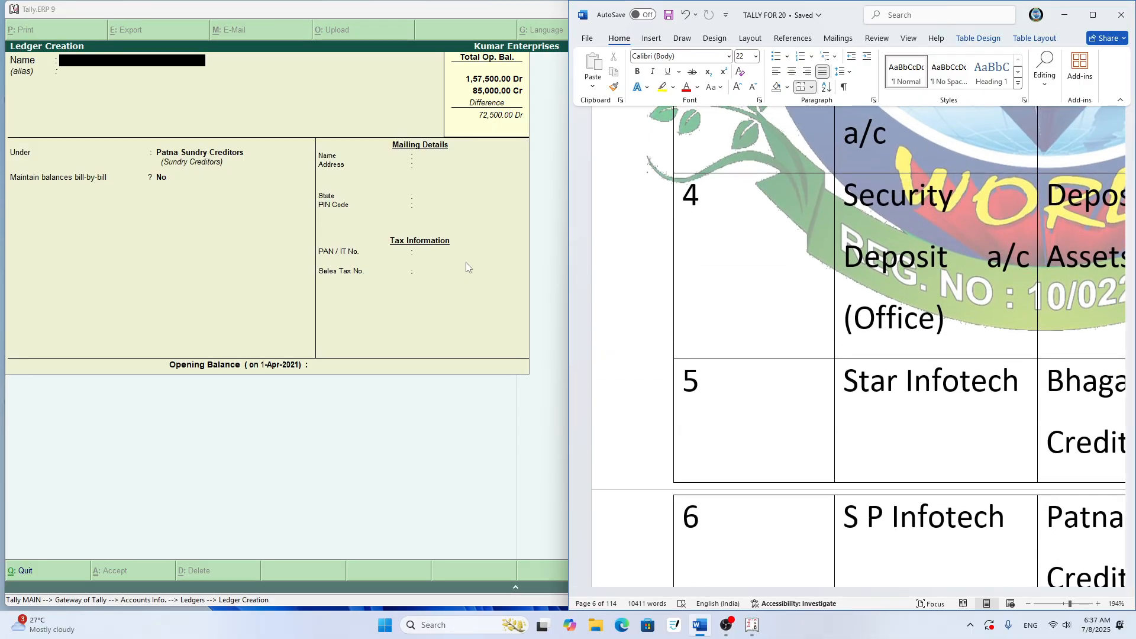
- Switch back to Tally.ERP 9, quit the blank ledger creation form and return to the Gateway of Tally
left_click(463, 204)
key("Escape")
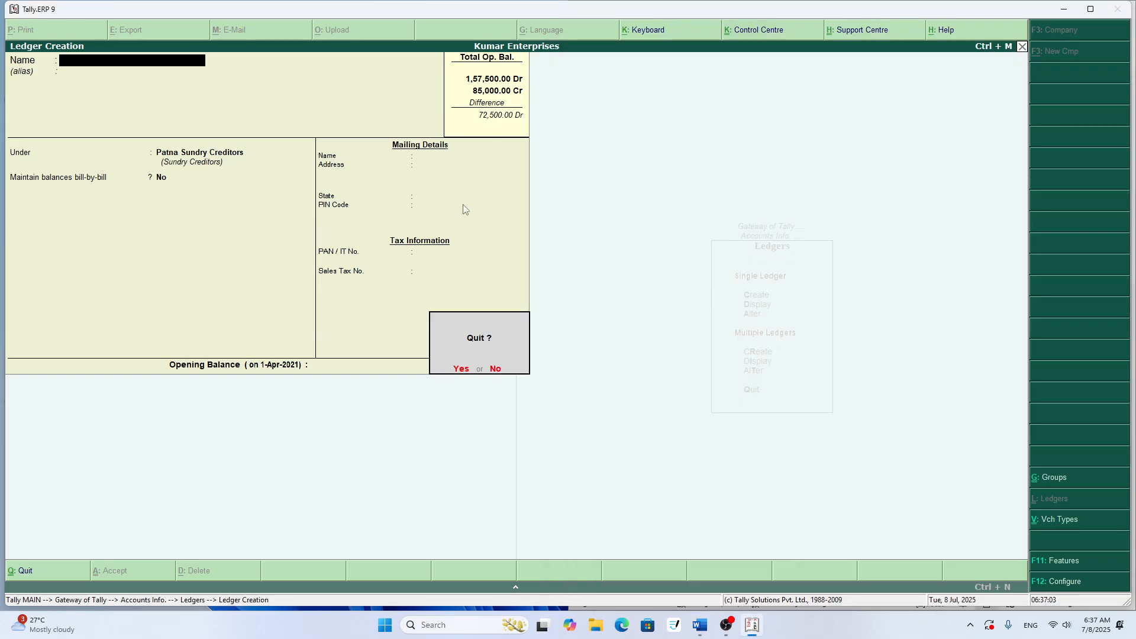
key("y")
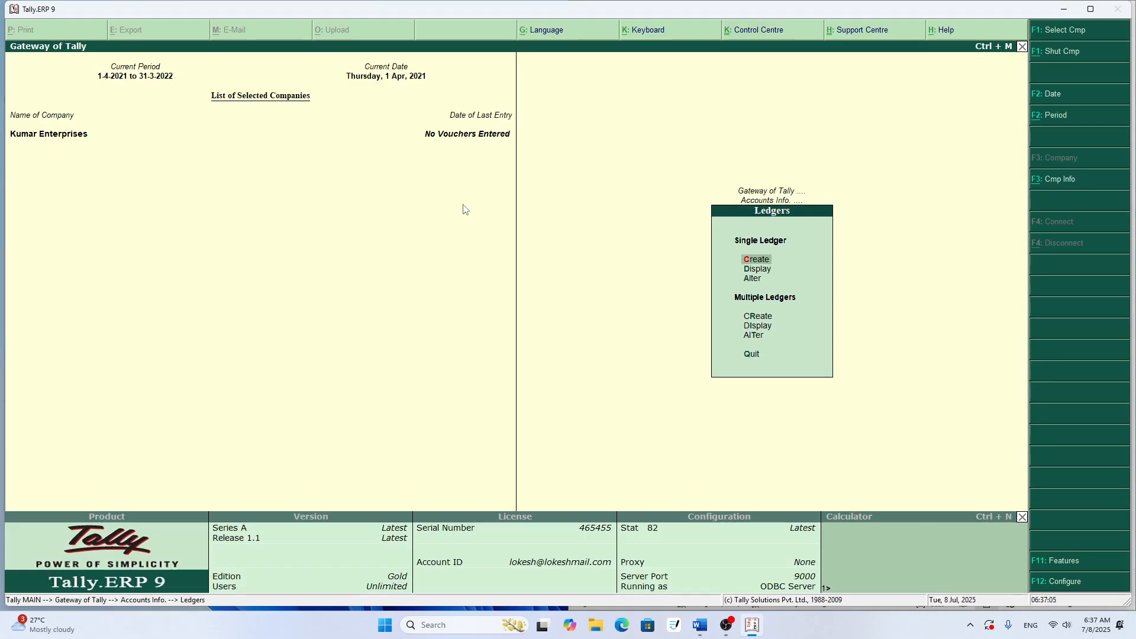
key("Escape")
key("Escape")
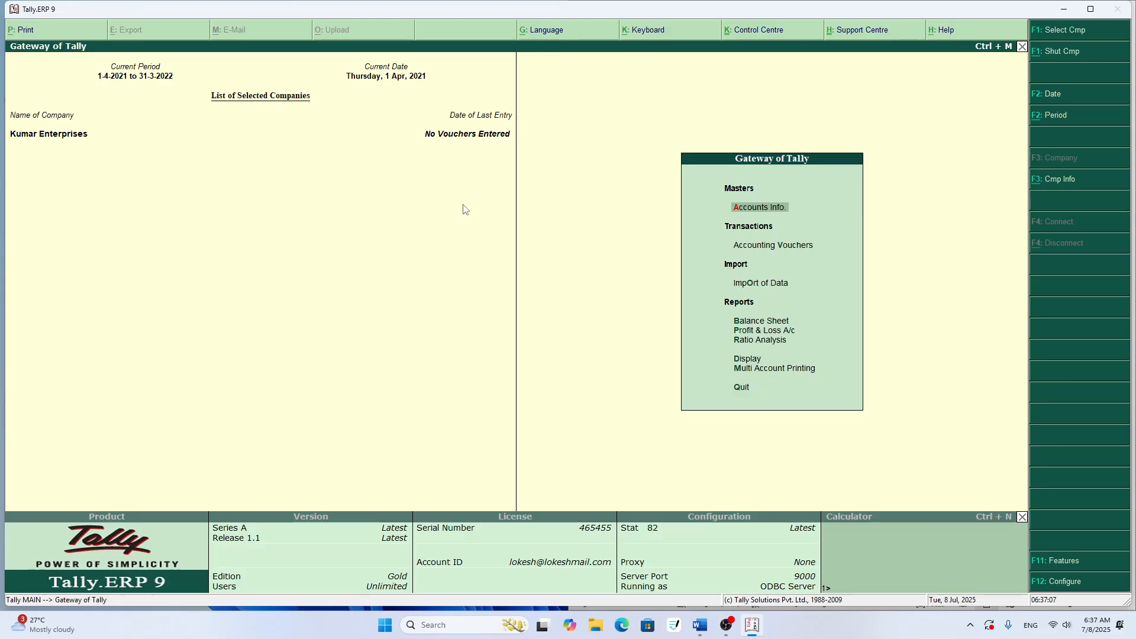
- Display all ledgers of Kumar Enterprises in Multi Ledger Display, and return to the ledger options
key("Return")
key("Down")
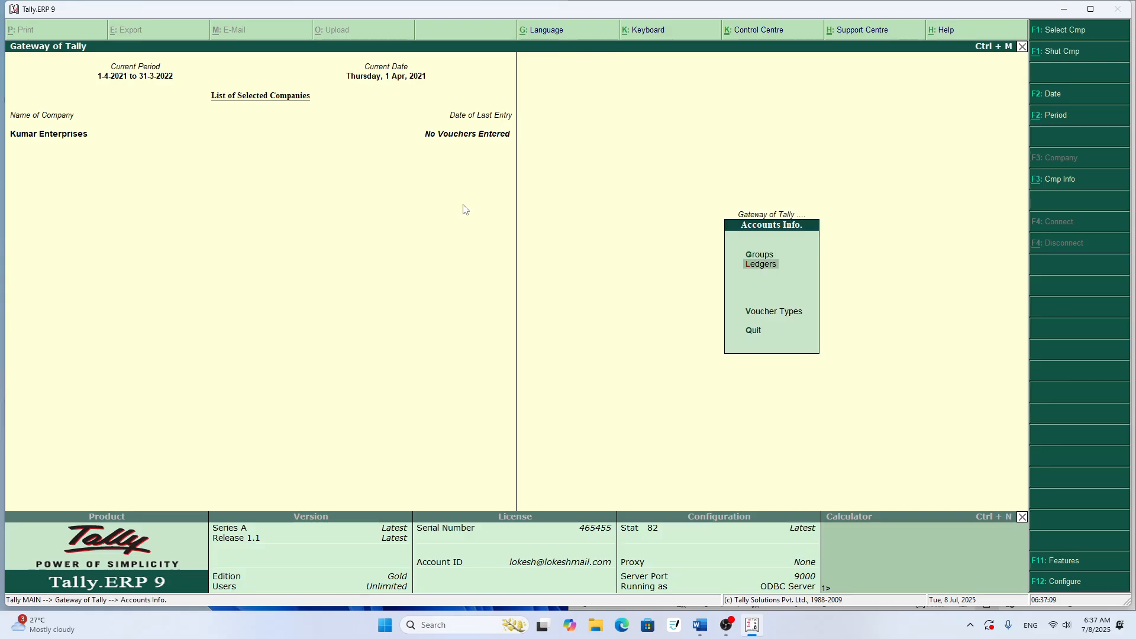
key("Return")
key("Down")
key("Down")
key("Down")
key("Down")
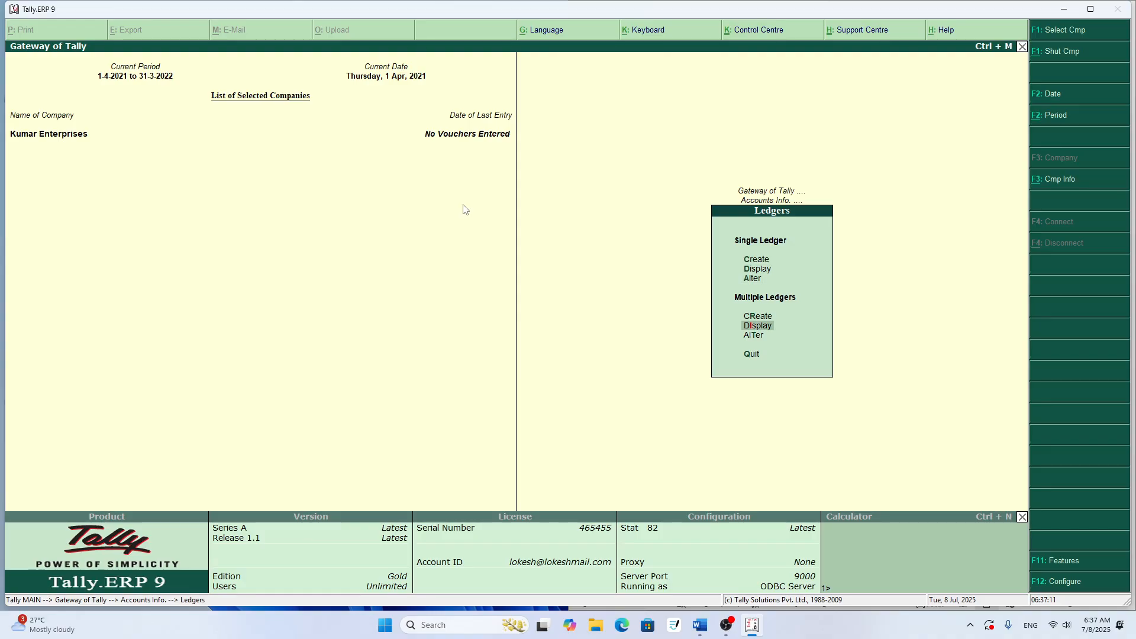
key("Return")
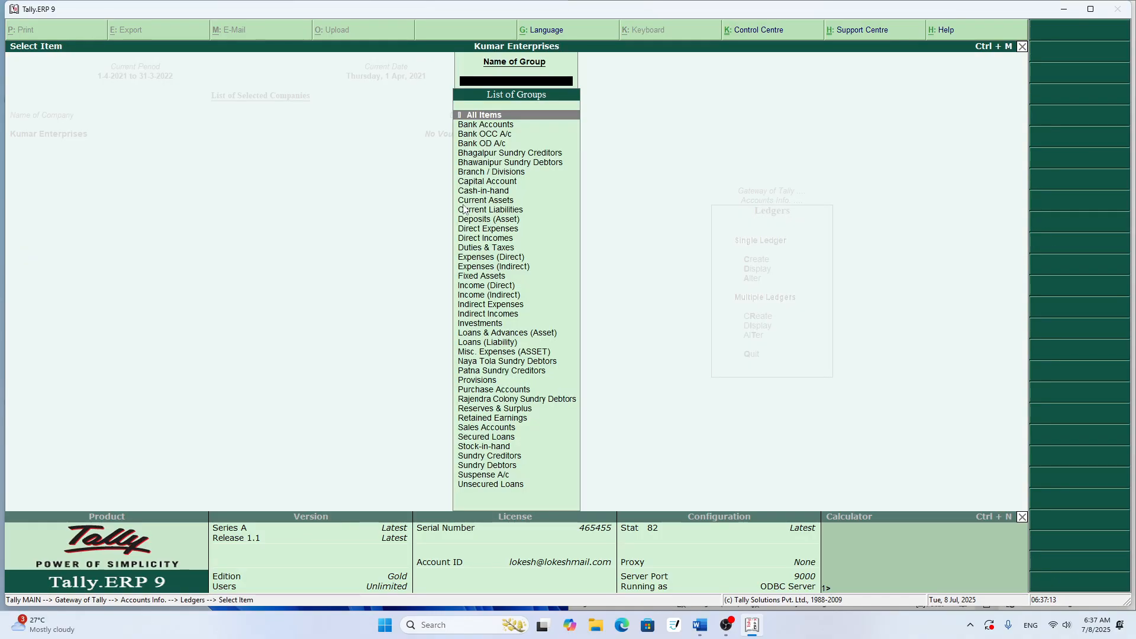
key("Return")
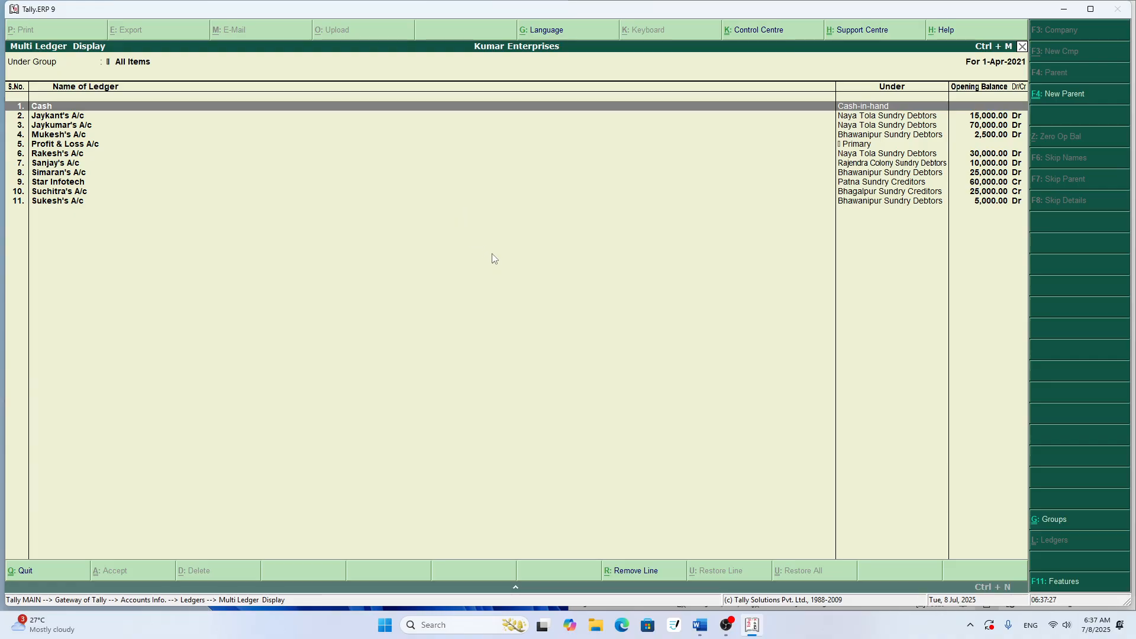
key("Escape")
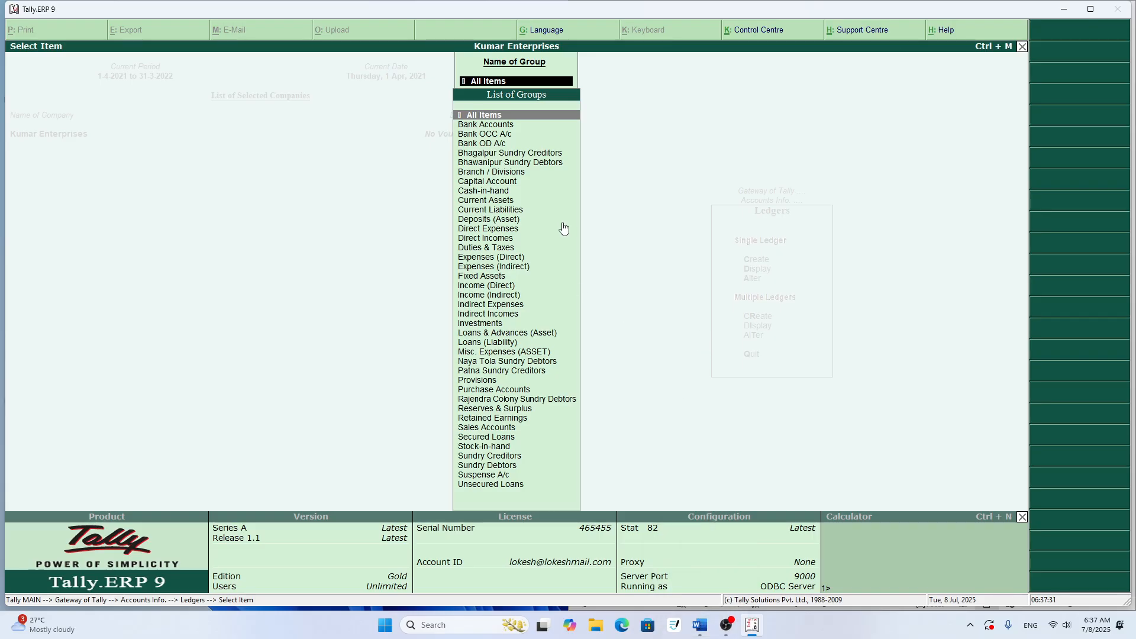
key("a")
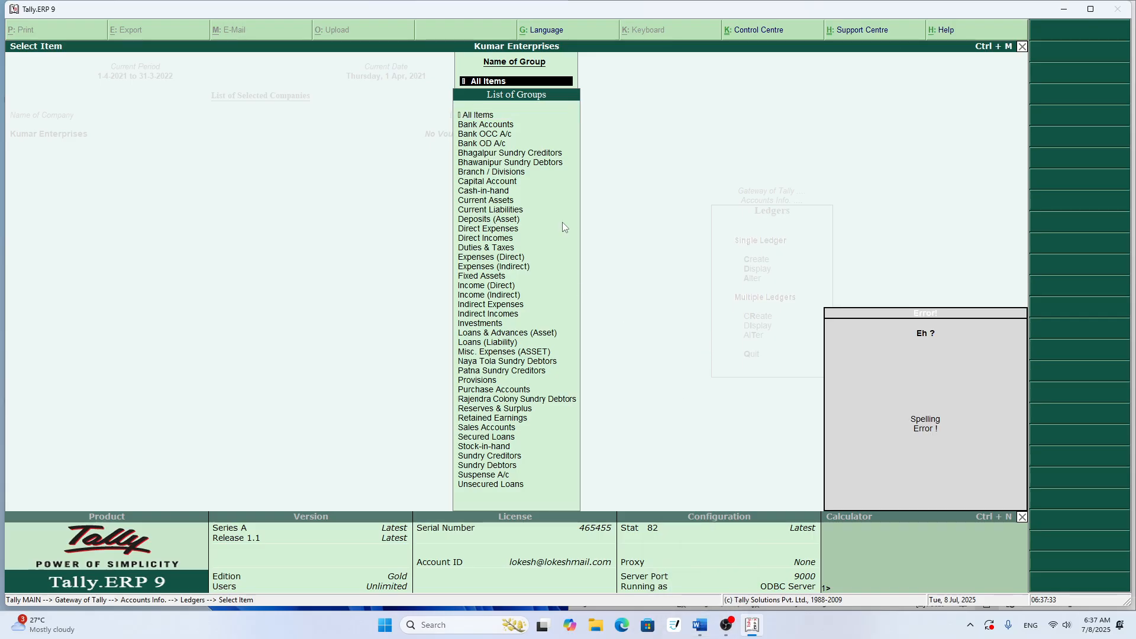
key("Escape")
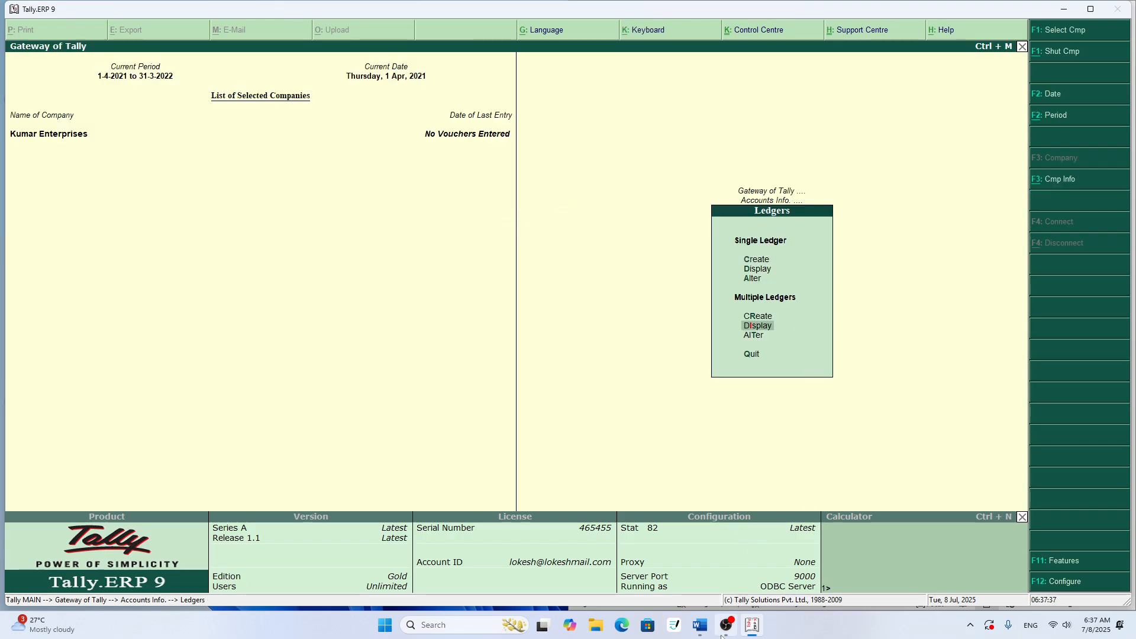
- Switch to the Word document TALLY FOR 20, maximize it, examine ledger table rows 1 to 10, and return to Tally.ERP 9
left_click(700, 625)
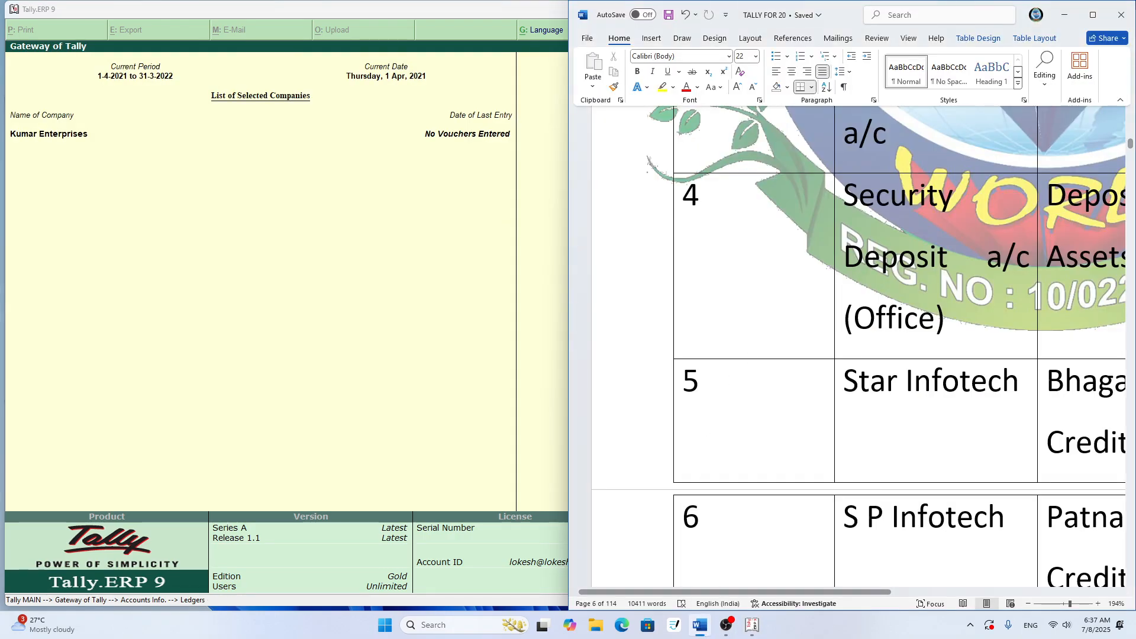
left_click(1095, 16)
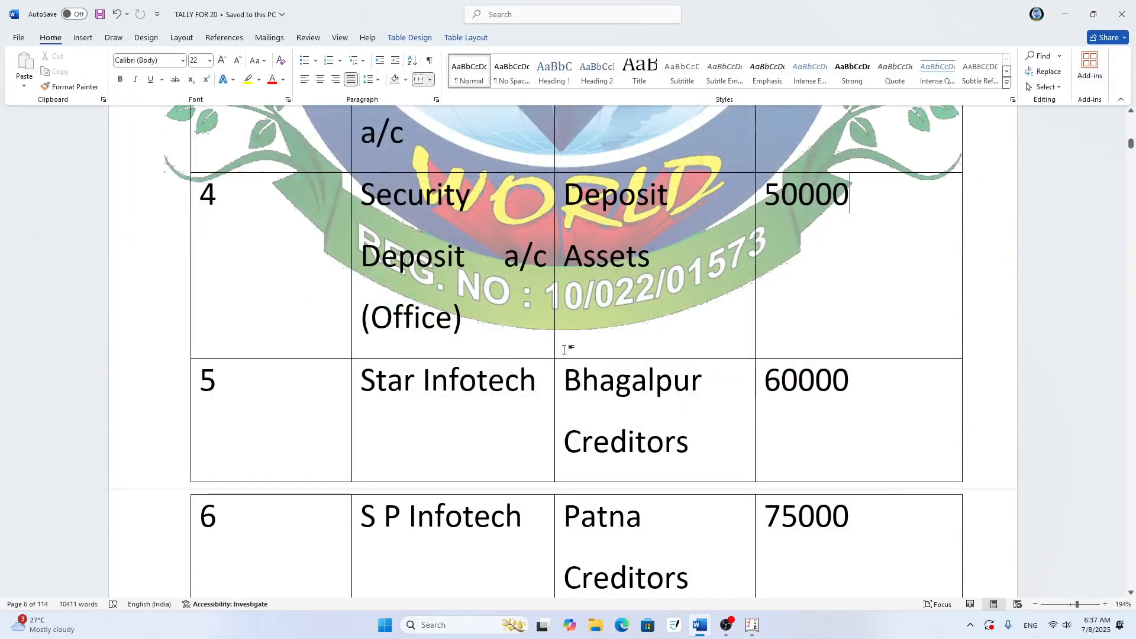
scroll(562, 321, "down", 2)
scroll(547, 442, "down", 2)
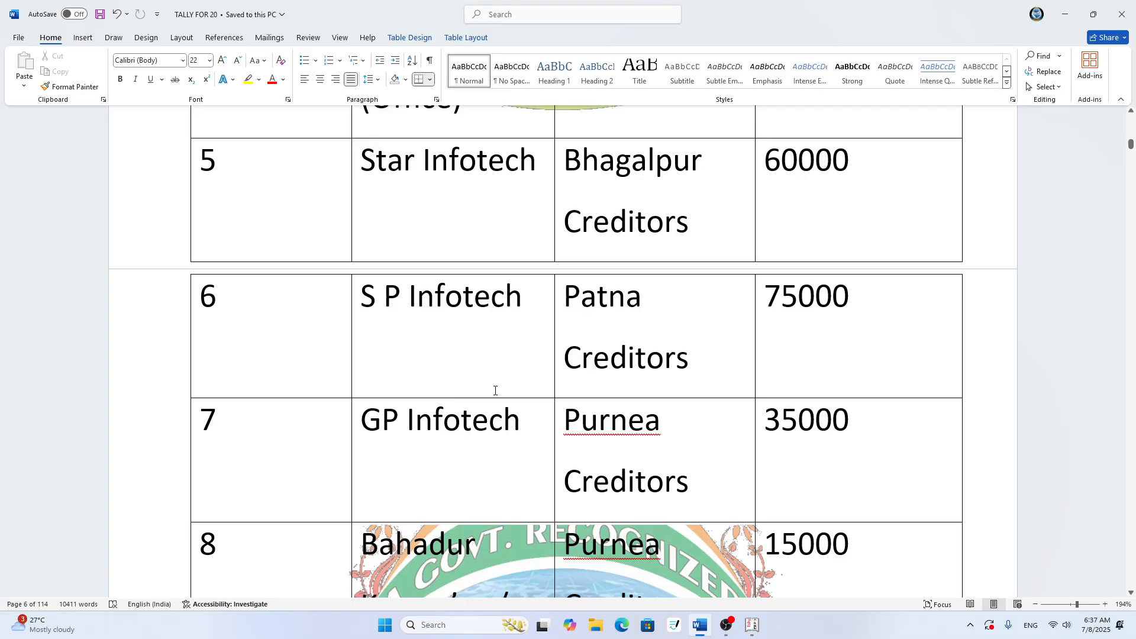
scroll(495, 390, "up", 12)
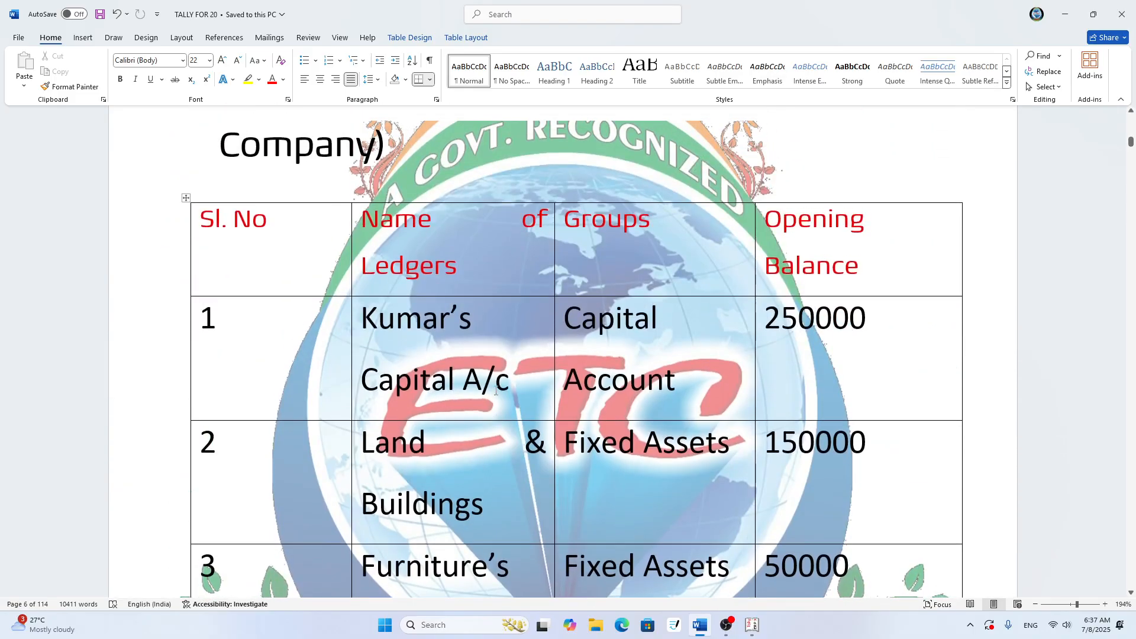
scroll(496, 391, "down", 1)
scroll(428, 409, "down", 3)
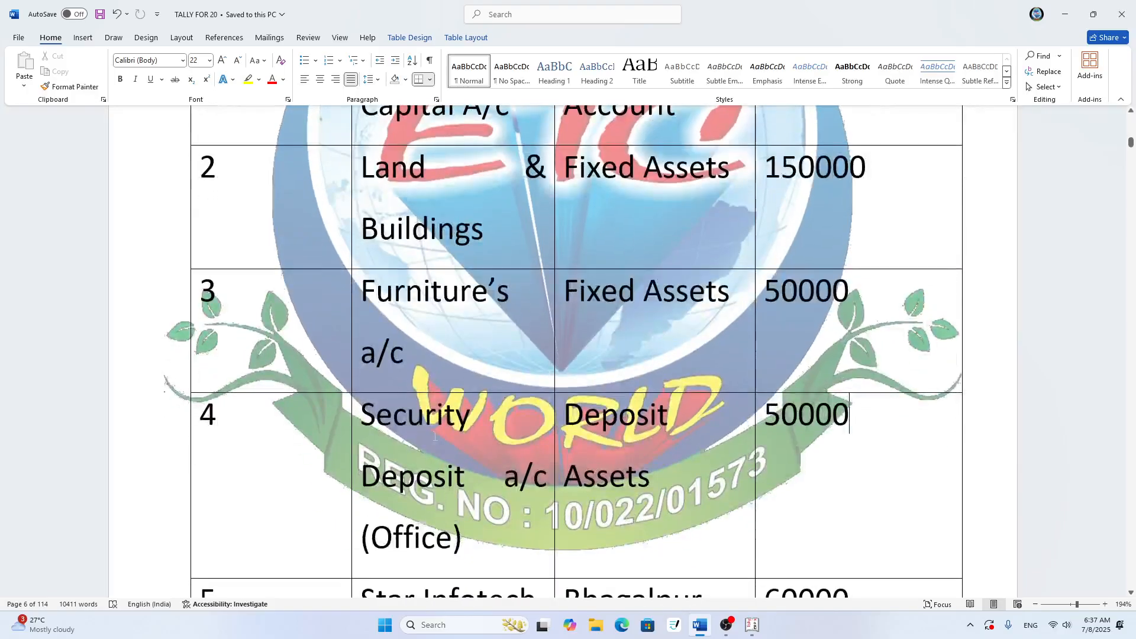
scroll(429, 413, "down", 4)
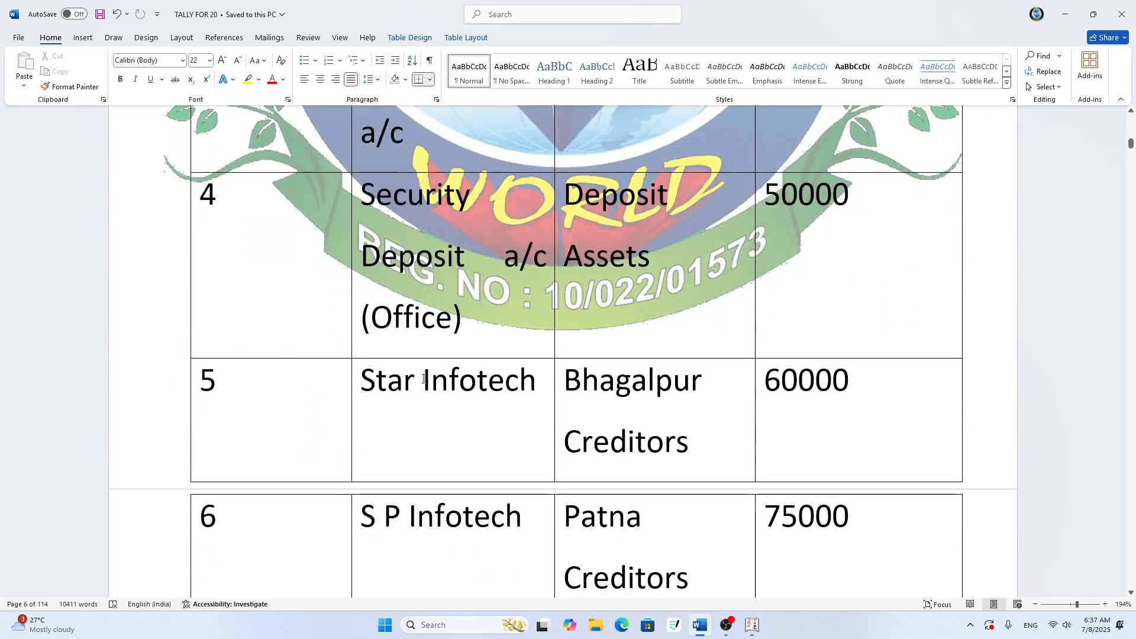
left_click(425, 400)
scroll(505, 535, "down", 3)
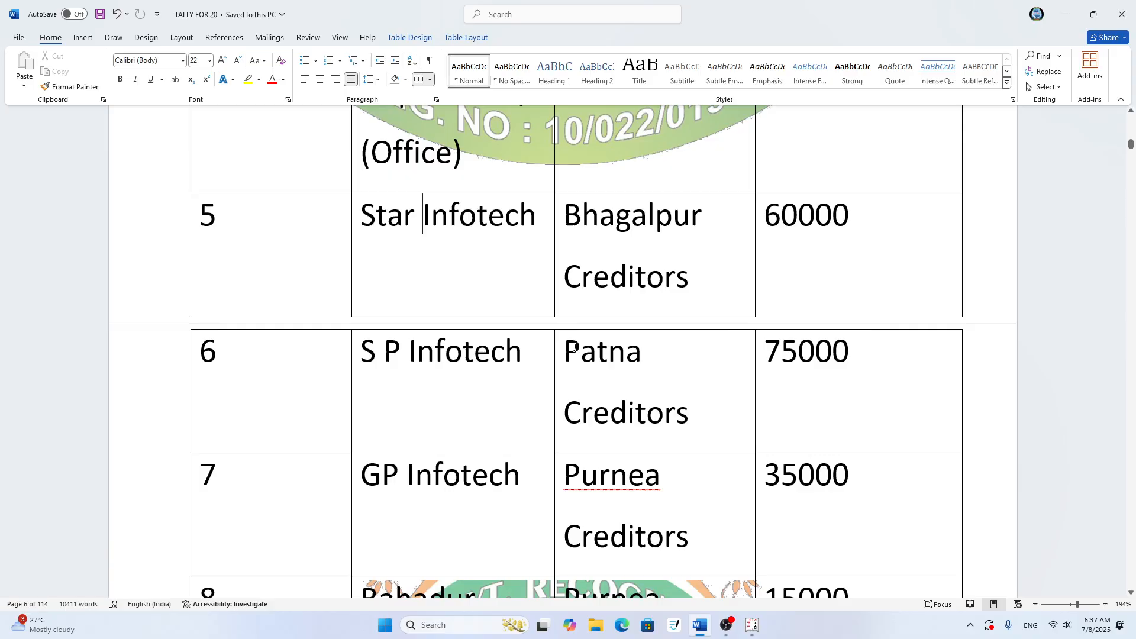
scroll(819, 347, "up", 5)
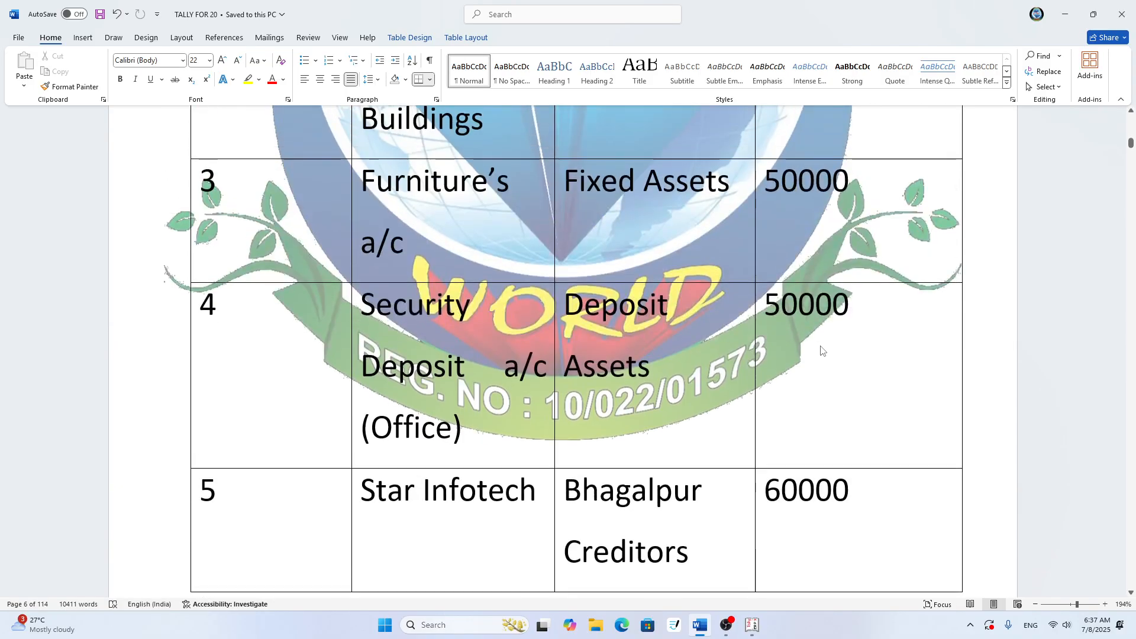
scroll(787, 379, "down", 2)
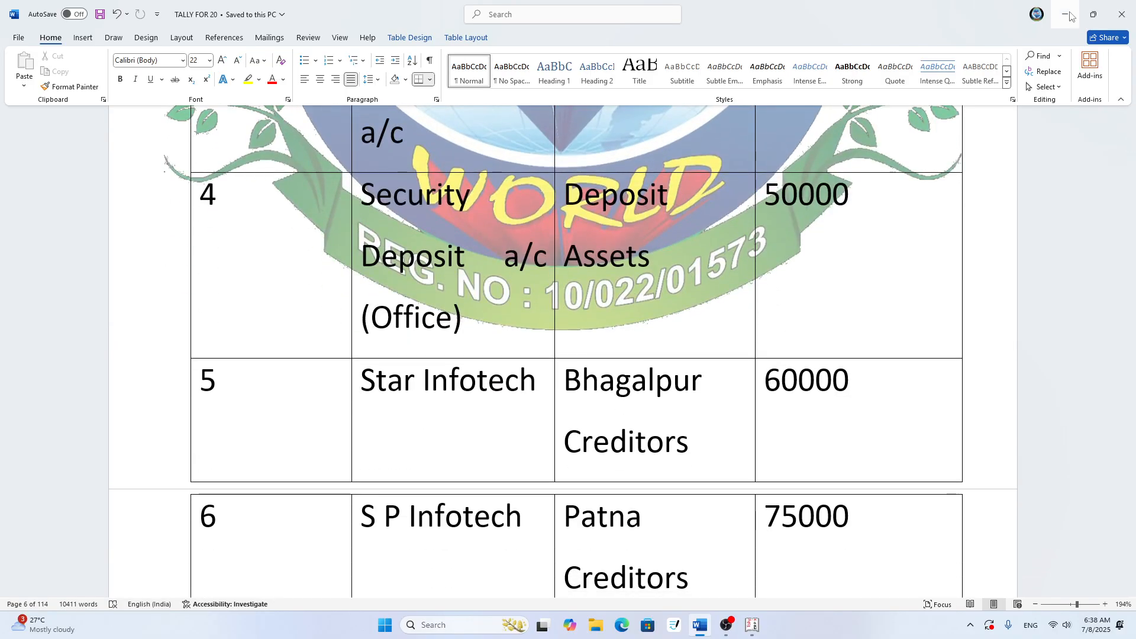
scroll(874, 350, "up", 5)
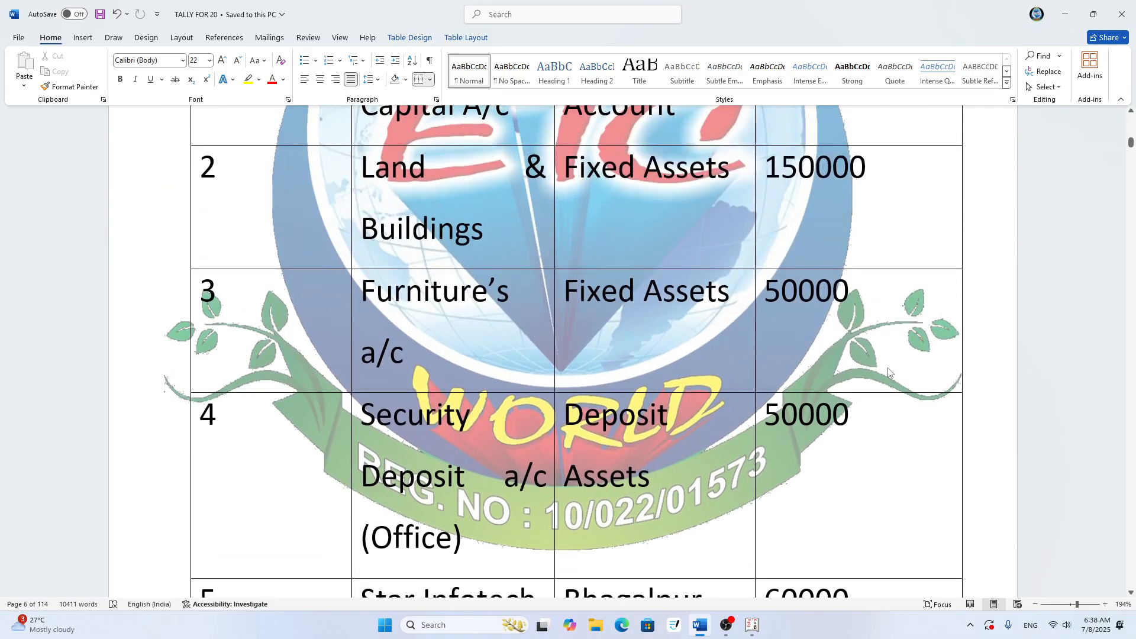
scroll(874, 350, "up", 2)
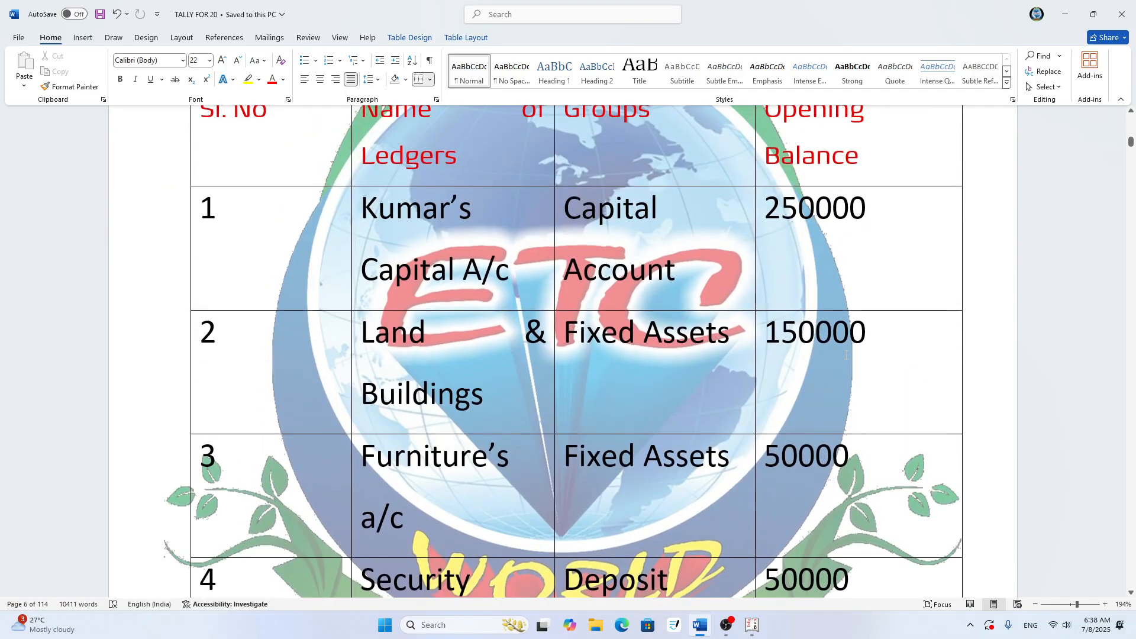
scroll(823, 476, "down", 7)
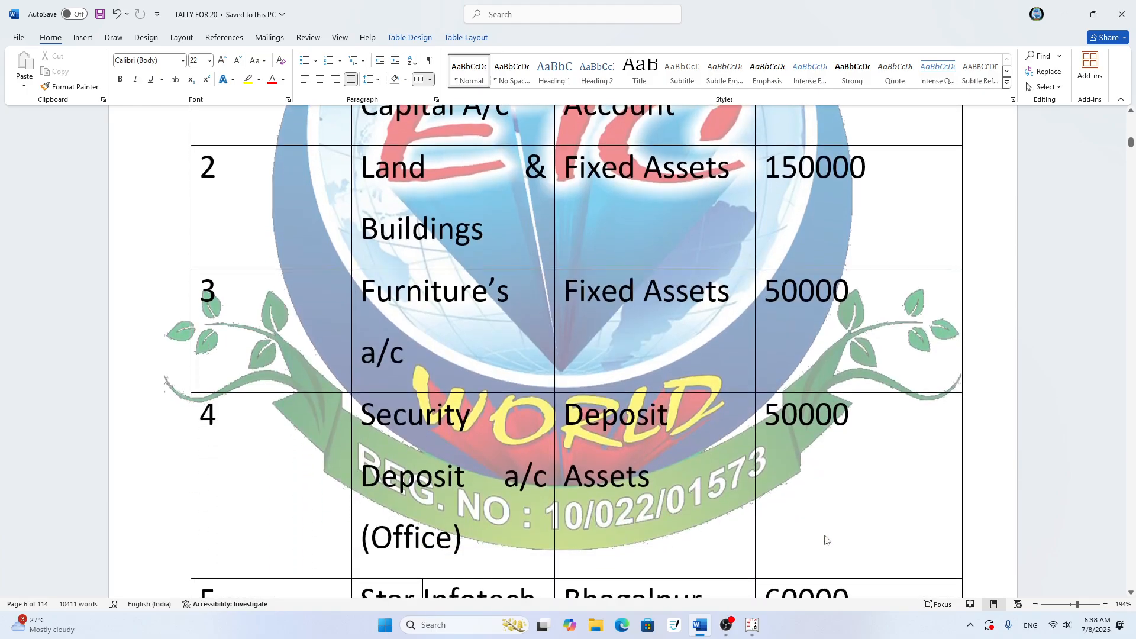
scroll(844, 527, "down", 4)
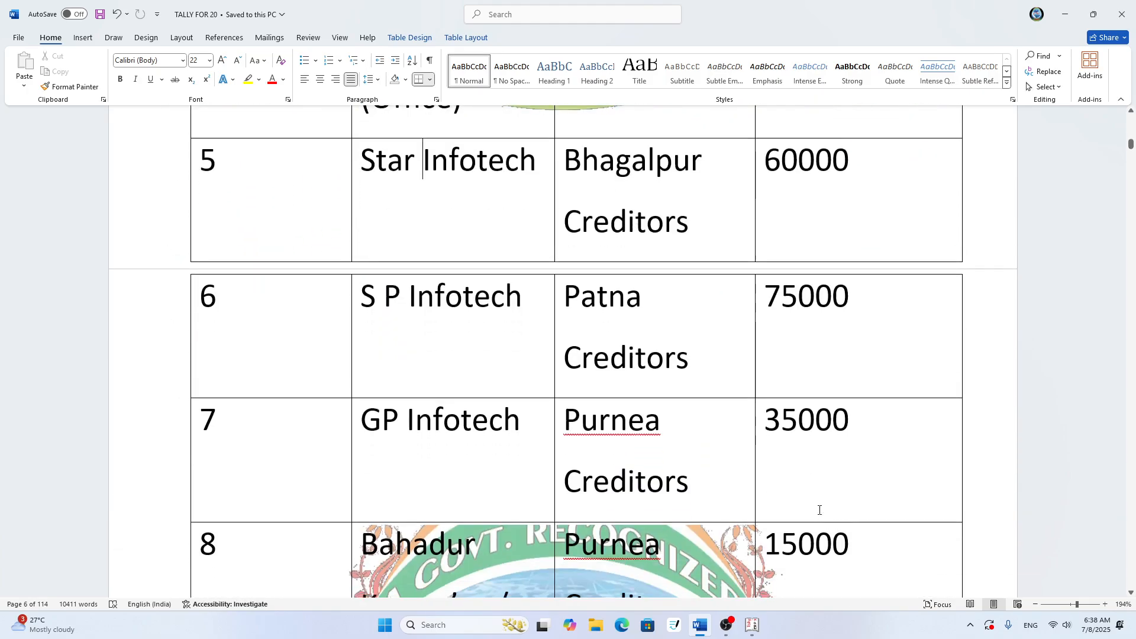
scroll(818, 551, "down", 5)
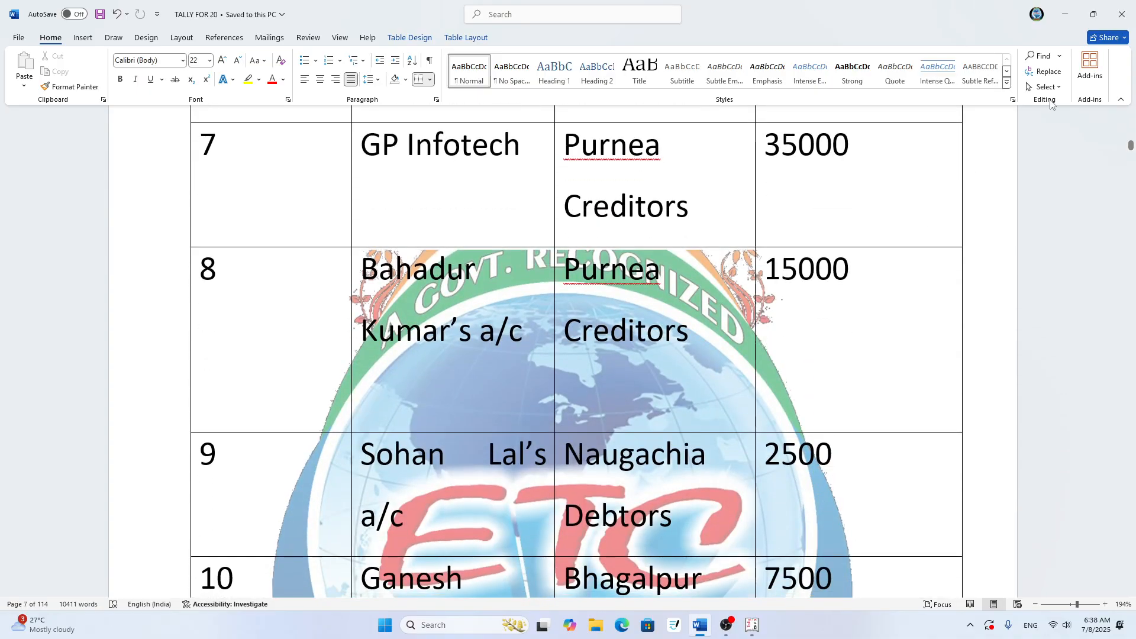
scroll(707, 277, "up", 3)
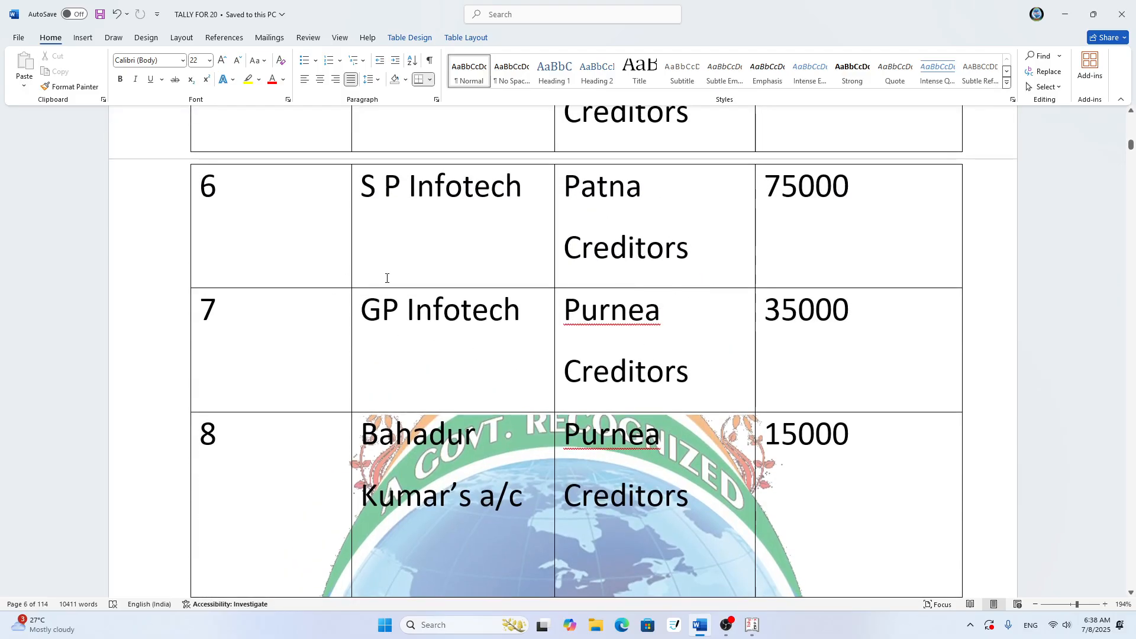
left_click(1065, 14)
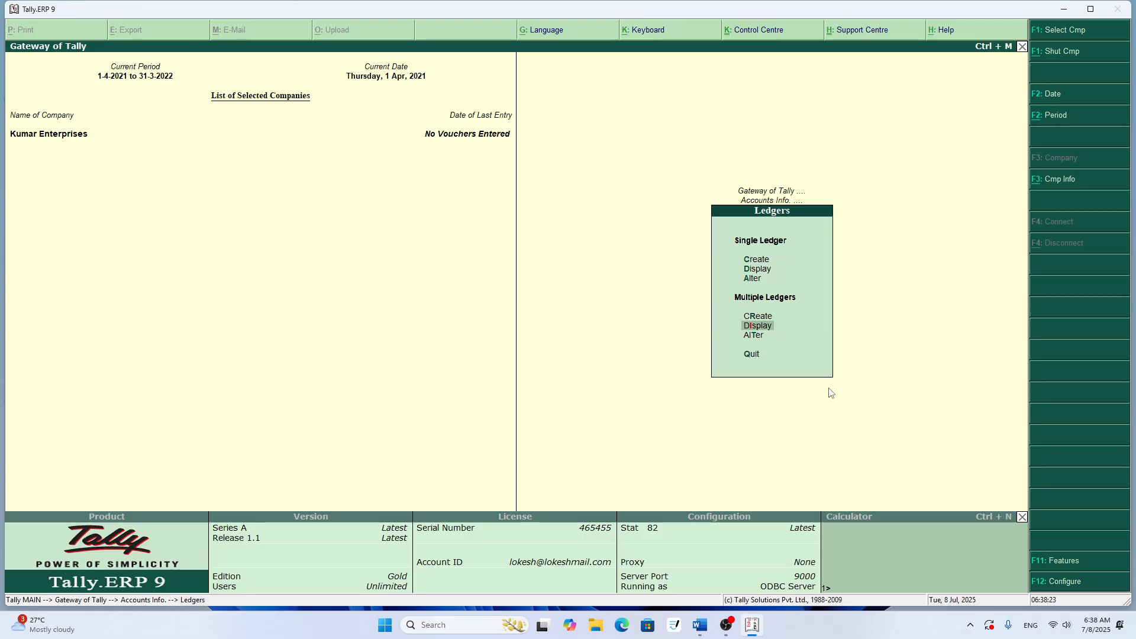
- Review each ledger's group and opening balance in Multi Ledger Display for all items, and return to the ledger options
key("Return")
key("Return")
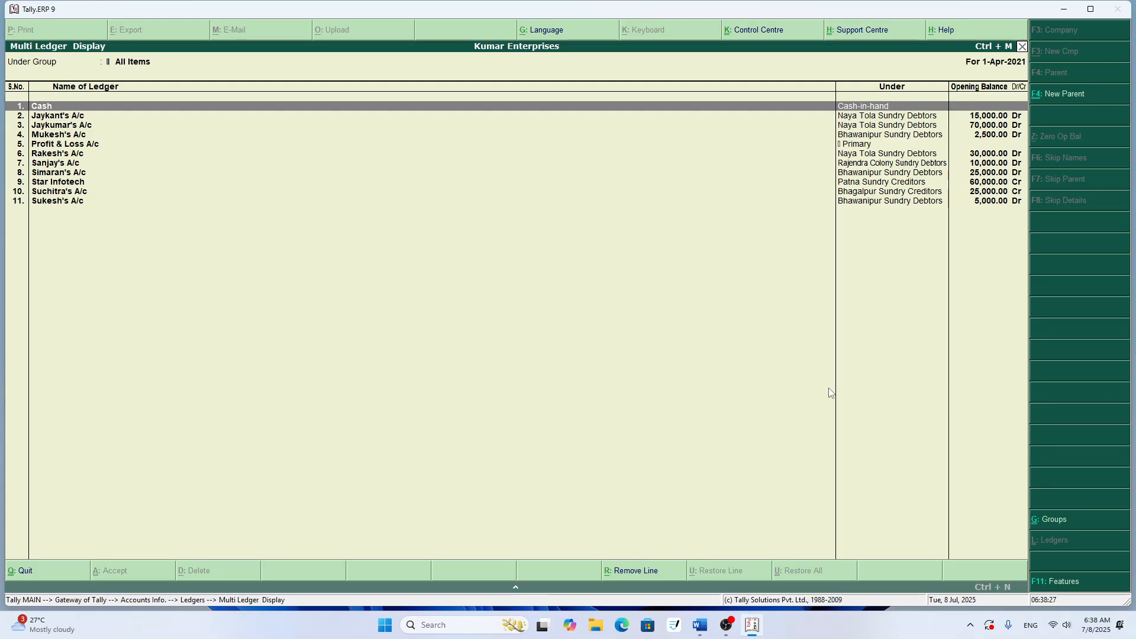
key("Down")
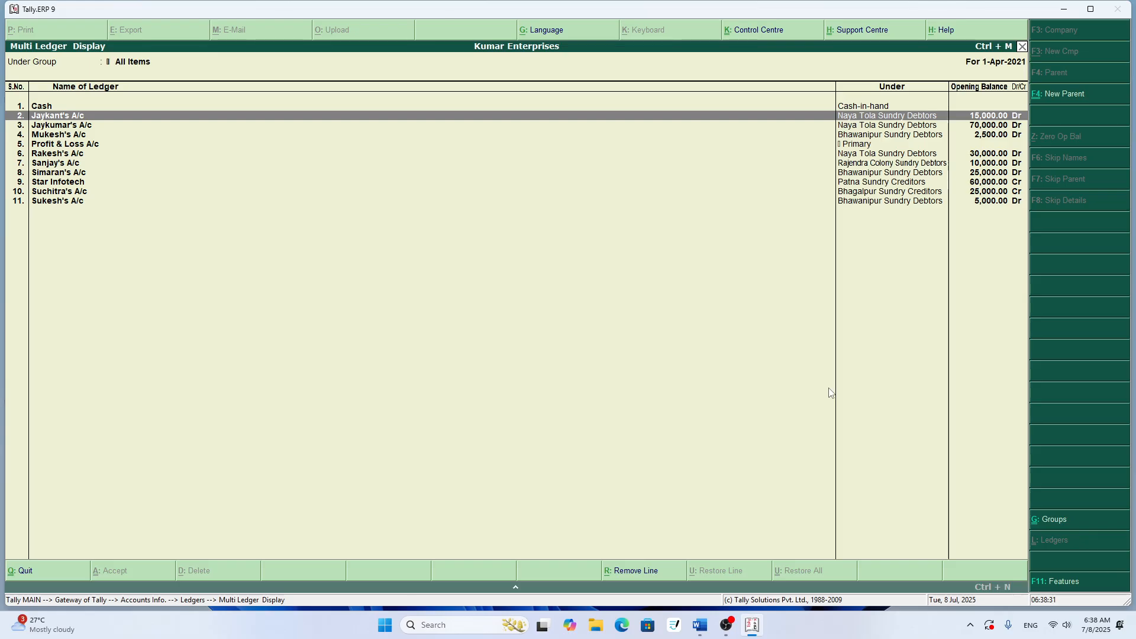
key("Down")
key("Down")
key("Down")
key("Down")
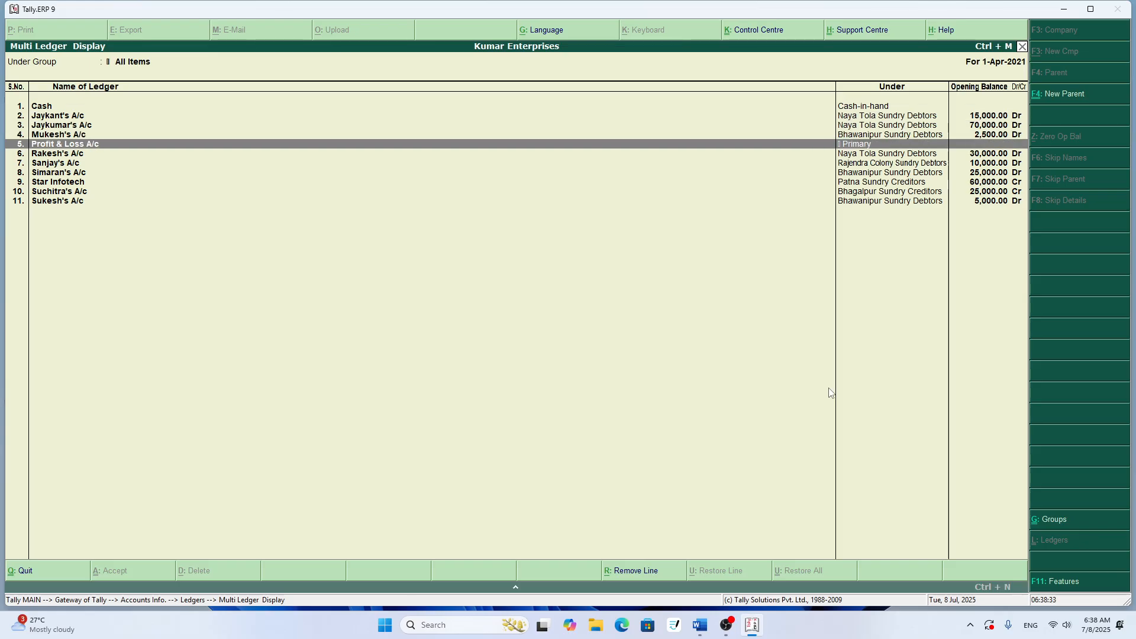
key("Down")
key("Down")
key("Down")
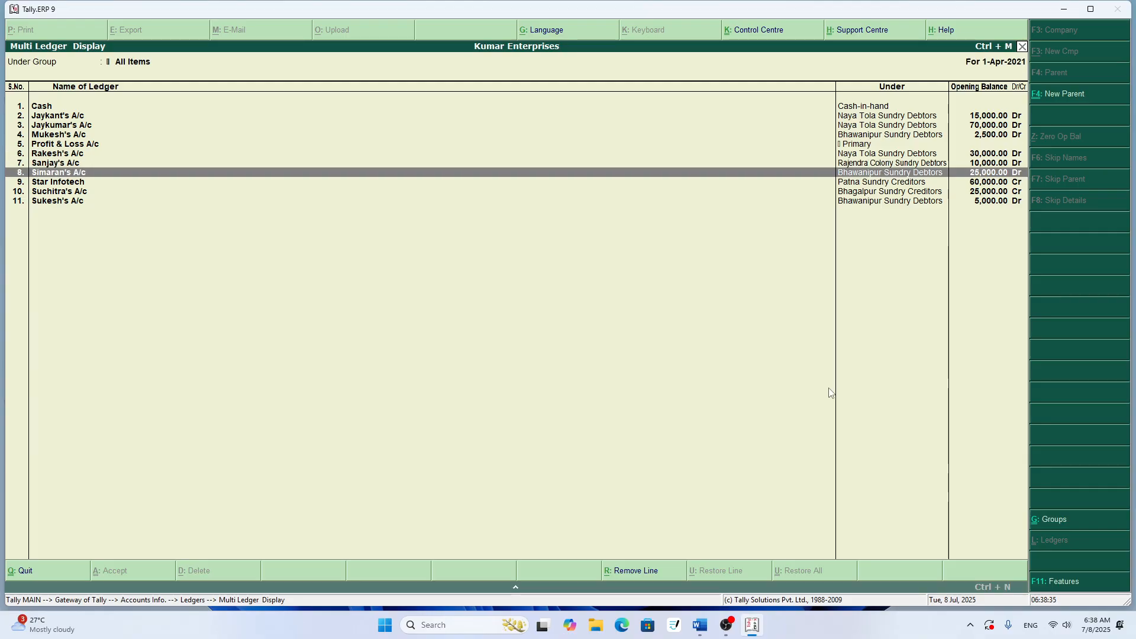
key("Down")
key("Down")
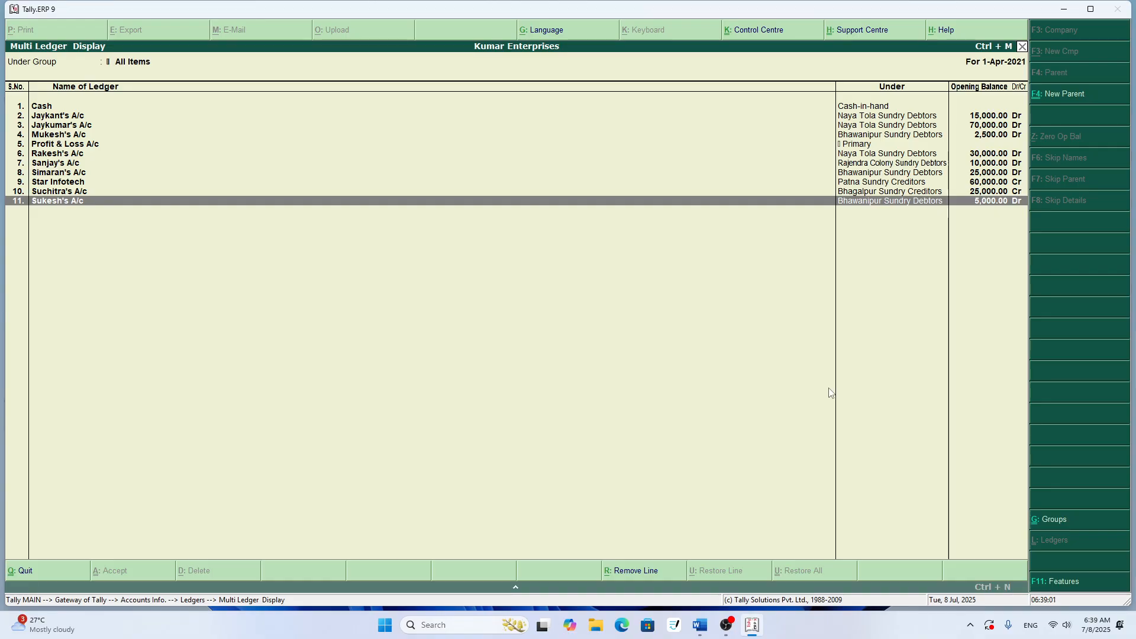
key("Escape")
key("Escape")
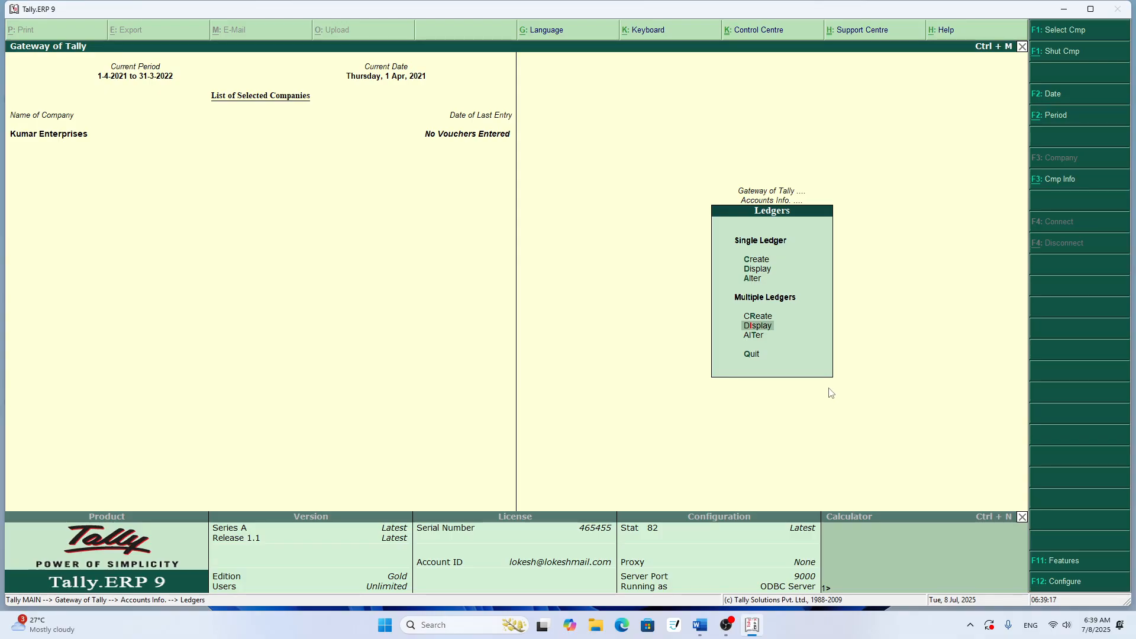
- Shut the company Kumar Enterprises and load Kumar Software and Ltd. & Co
key("Escape")
key("Escape")
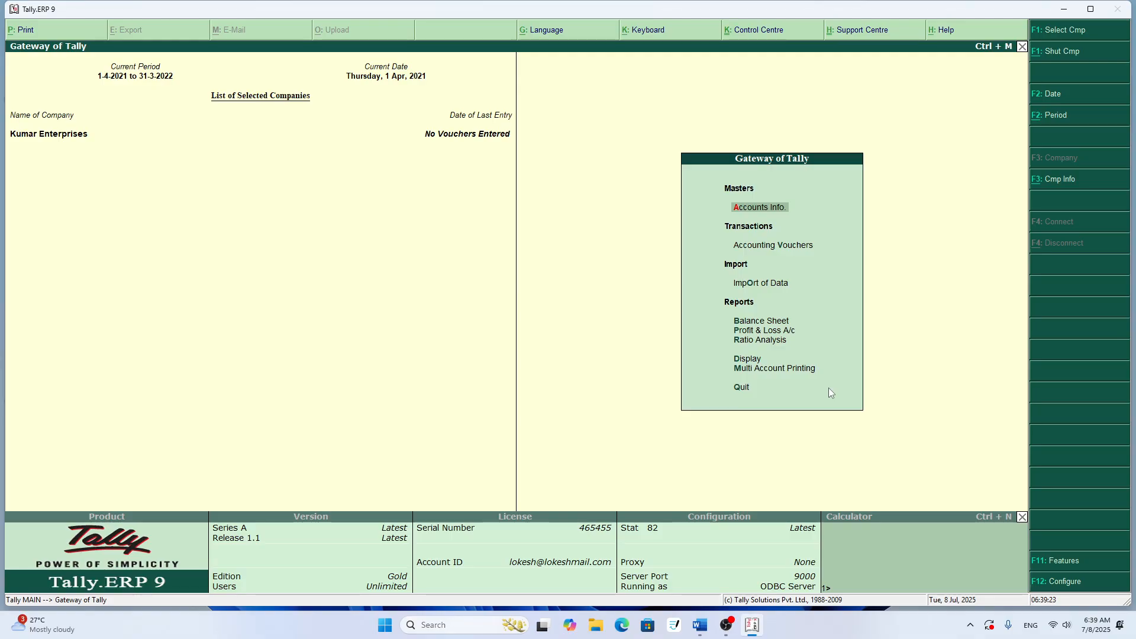
key("alt+F1")
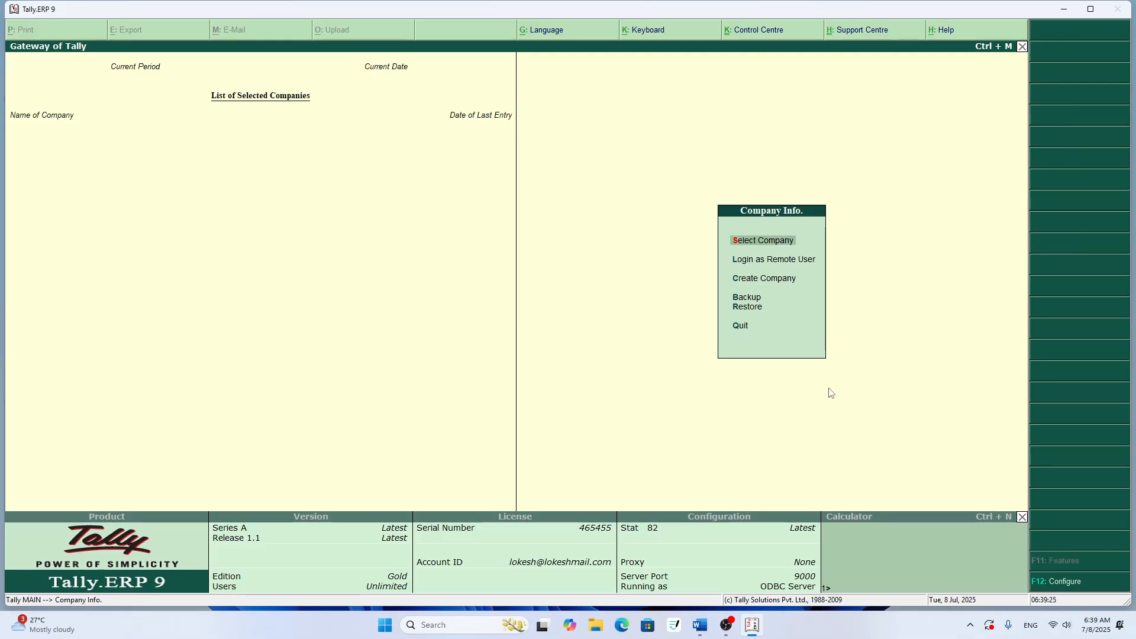
key("Return")
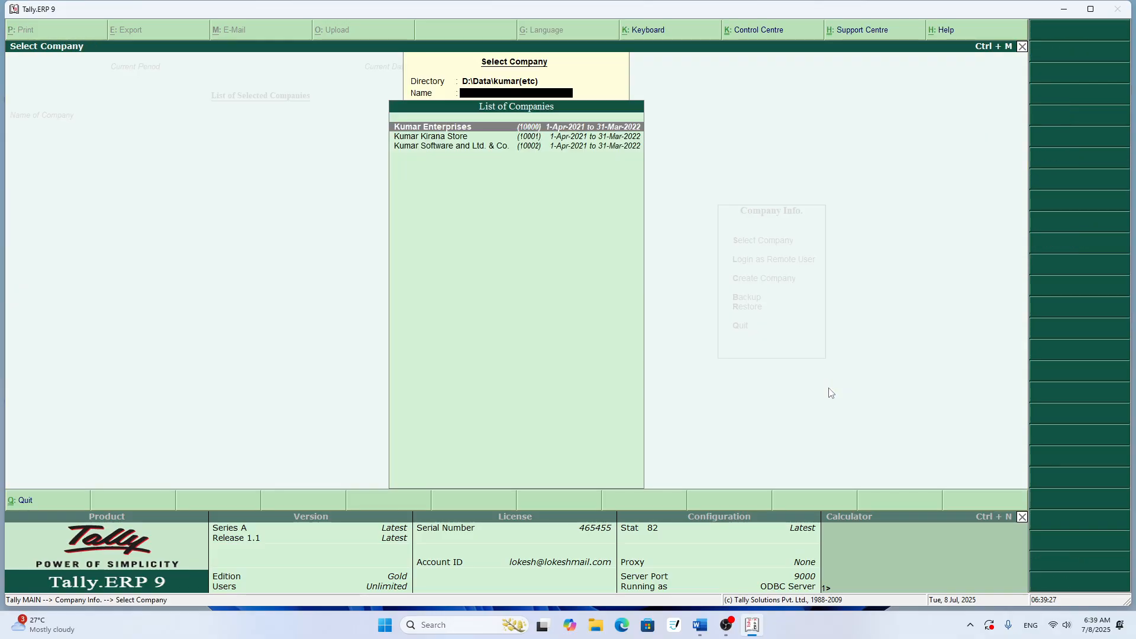
key("Down")
key("Down")
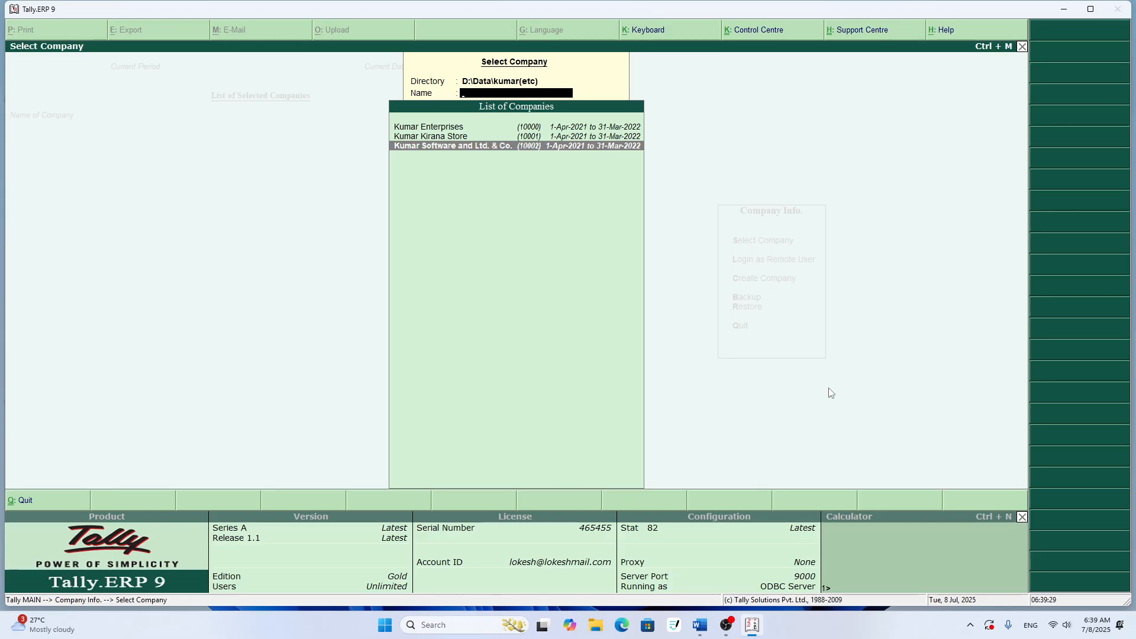
key("Return")
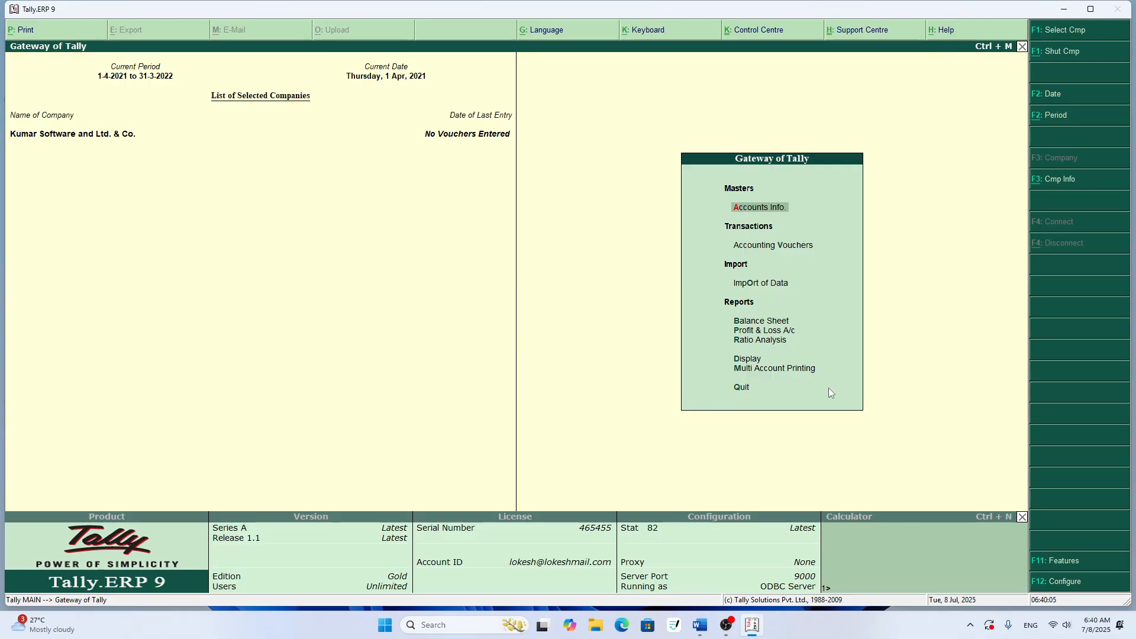
- Open the Star Infotech ledger of Kumar Software and Ltd. & Co. for alteration
key("Return")
key("Down")
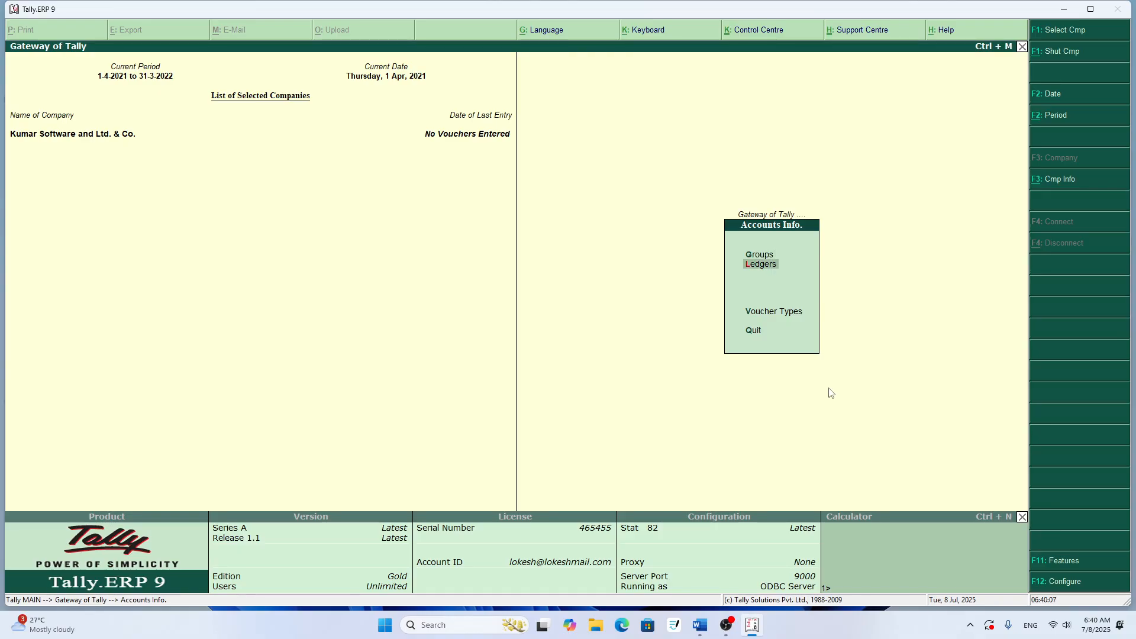
key("Return")
key("Down")
key("Down")
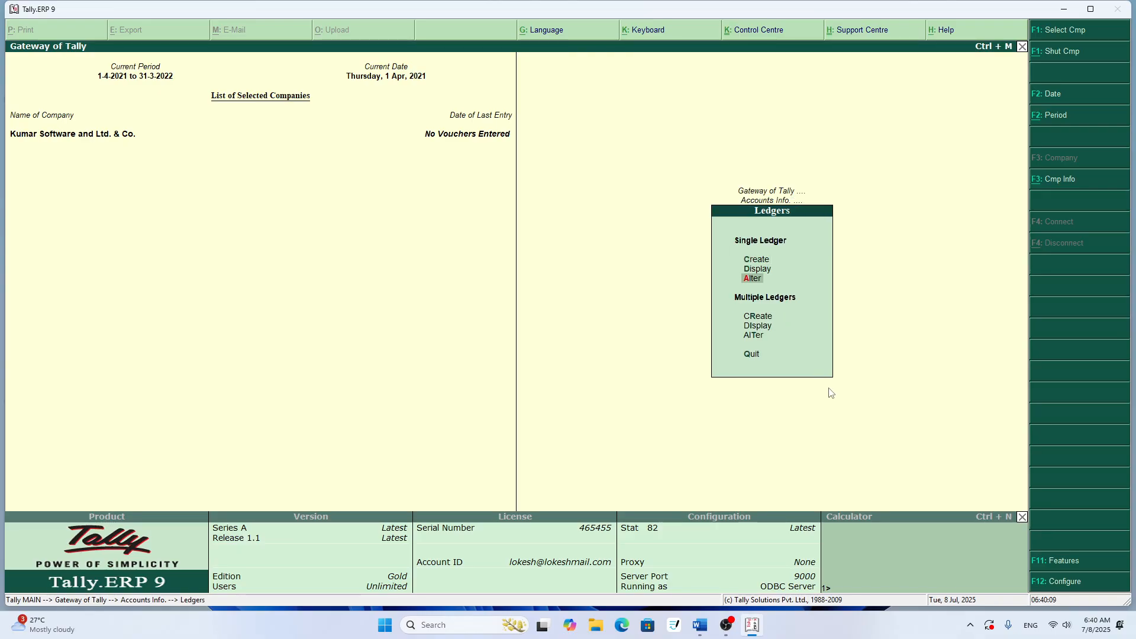
key("Return")
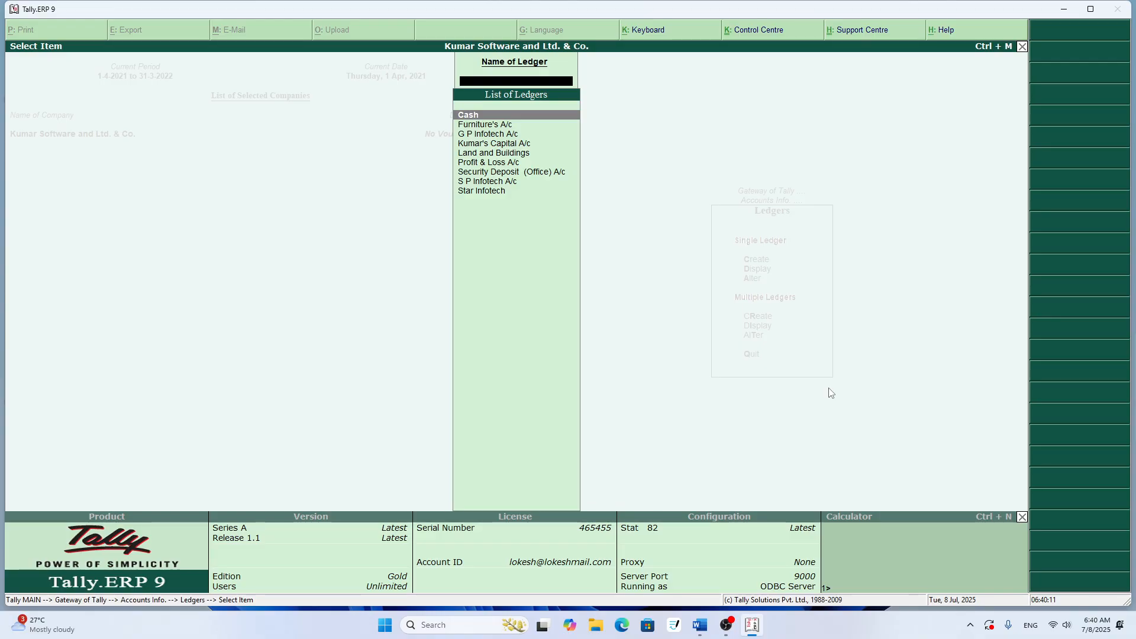
key("Down")
key("Down")
key("Down")
key("Down")
key("Down")
key("Down")
key("Down")
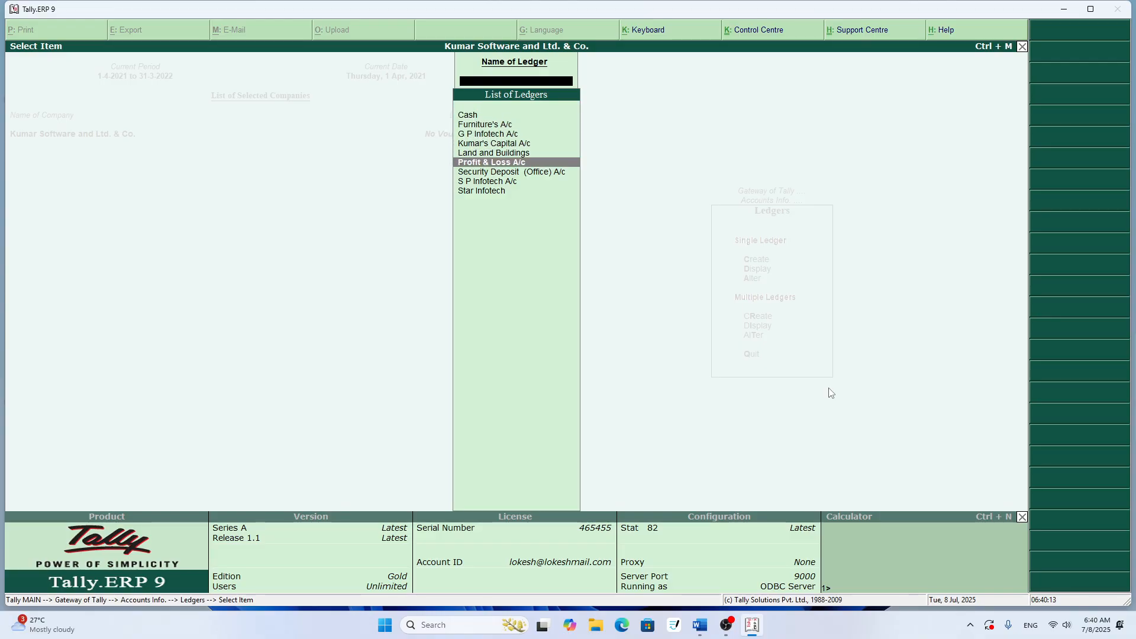
key("Down")
key("Return")
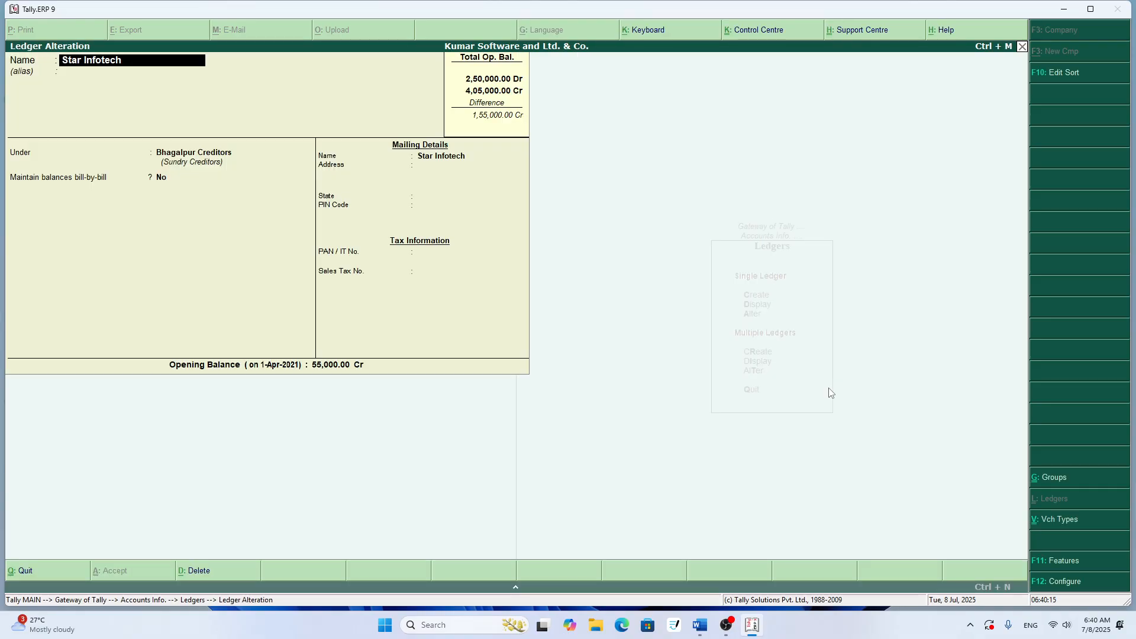
- Set Star Infotech's opening balance to 60,000 Cr, leaving the other details as they are, and accept the ledger
key("Return")
key("Return")
key("Return")
key("Return")
key("Return")
key("Return")
key("Return")
key("Return")
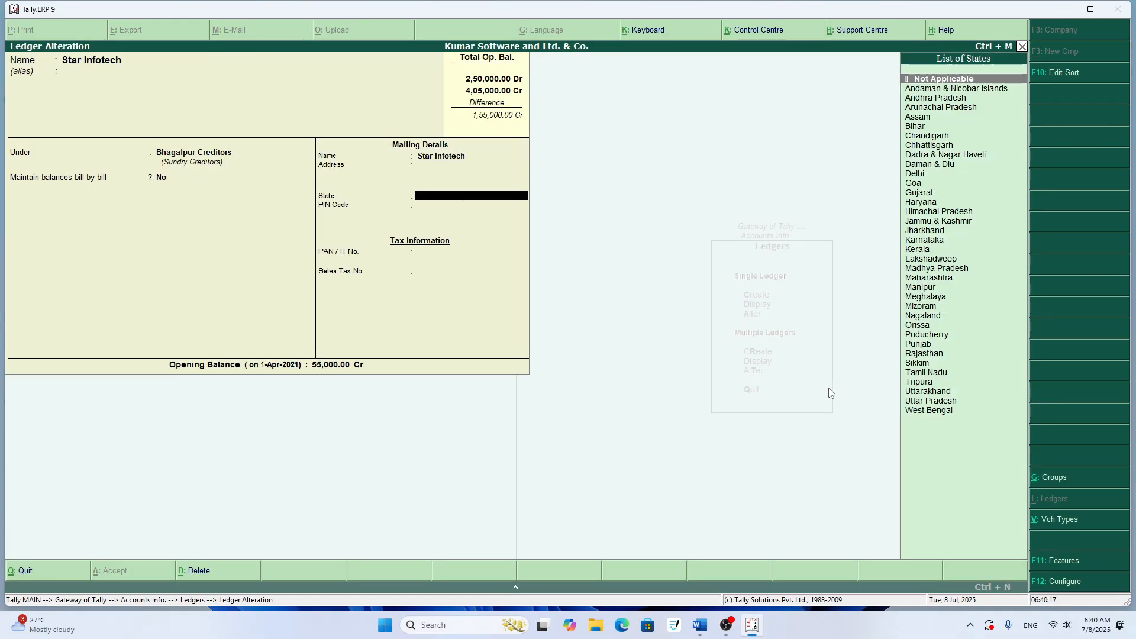
key("Return")
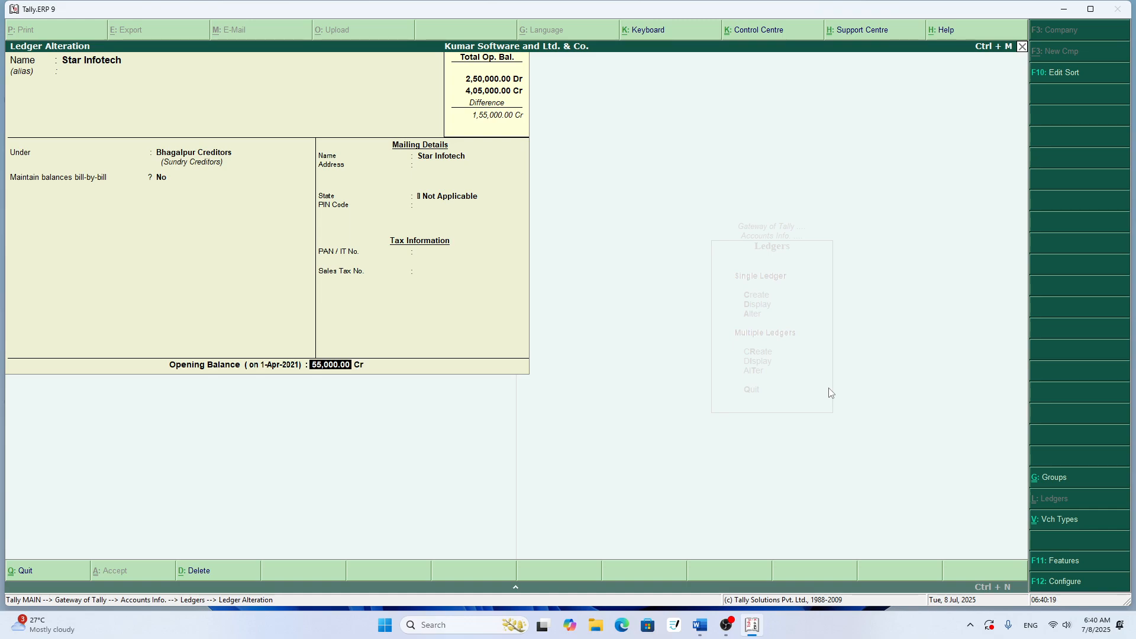
type("60000")
key("Return")
key("Return")
key("Return")
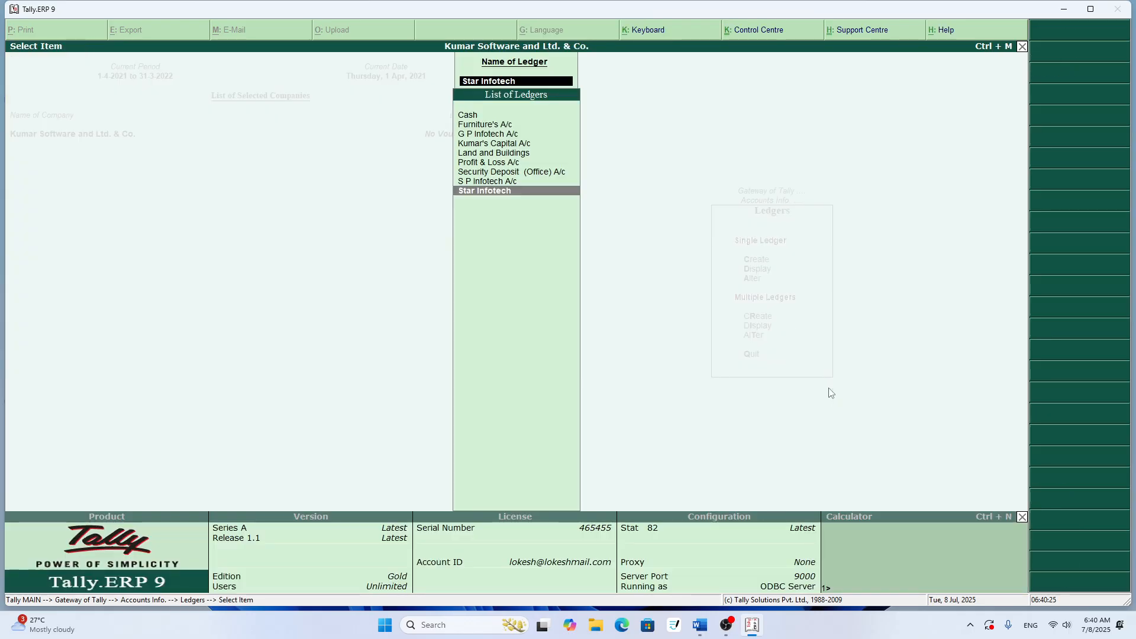
- Alter the G P Infotech A/c ledger's opening balance to 35,000 Cr, accept it, and leave ledger alteration
key("Up")
key("Up")
key("Up")
key("Up")
key("Up")
key("Up")
key("Return")
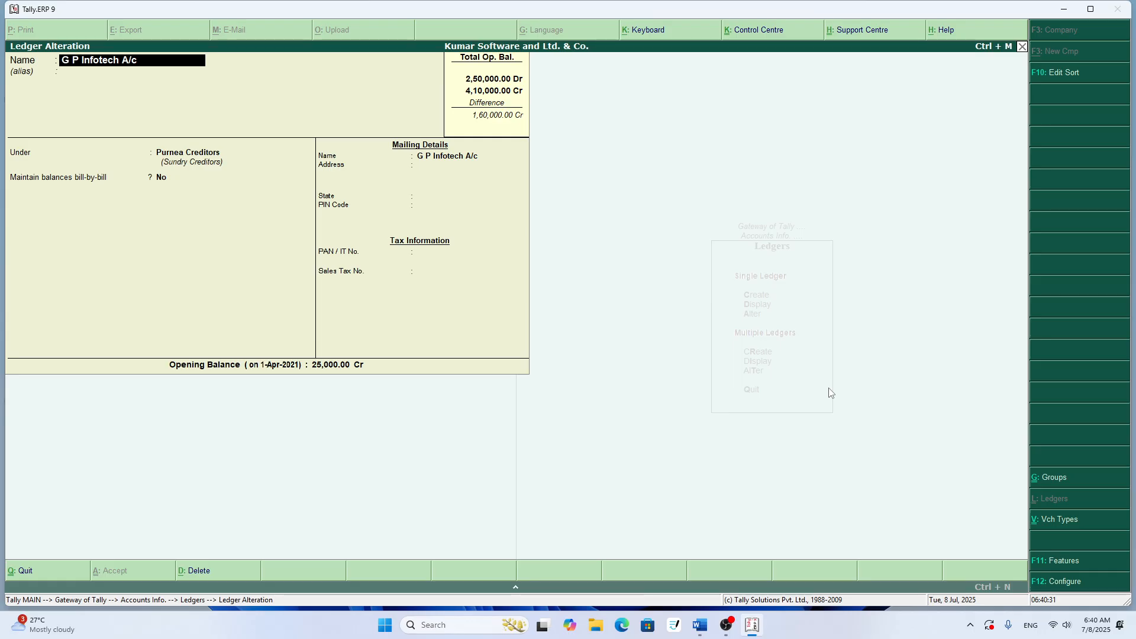
key("Return")
key("Return")
key("Return")
key("Return")
key("Return")
key("Return")
key("Return")
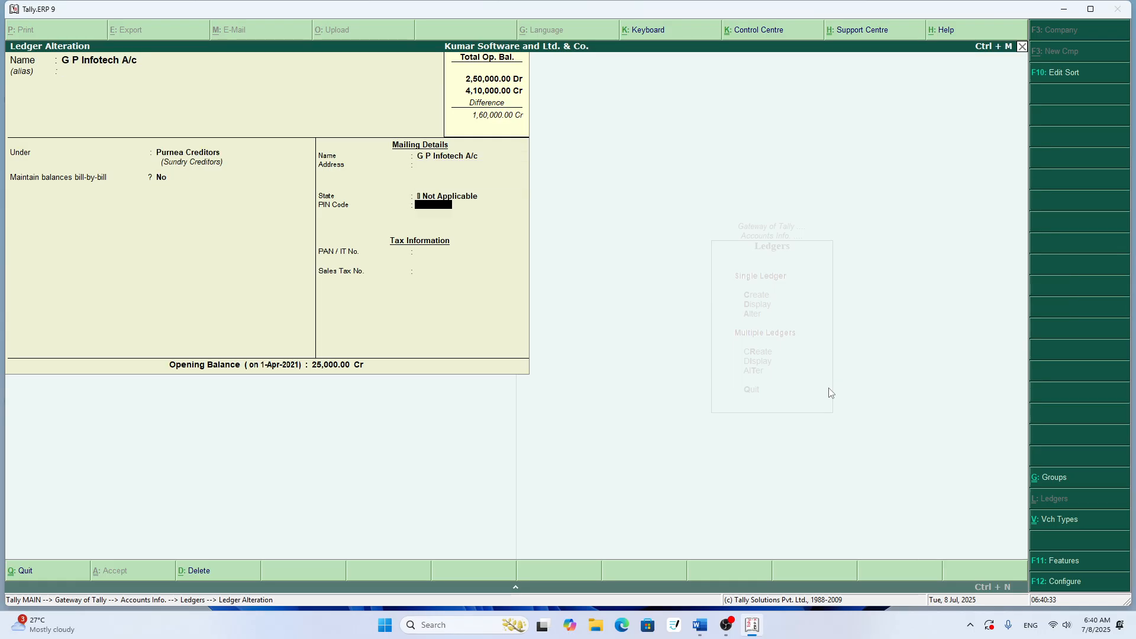
key("Return")
key("Return")
key("Return")
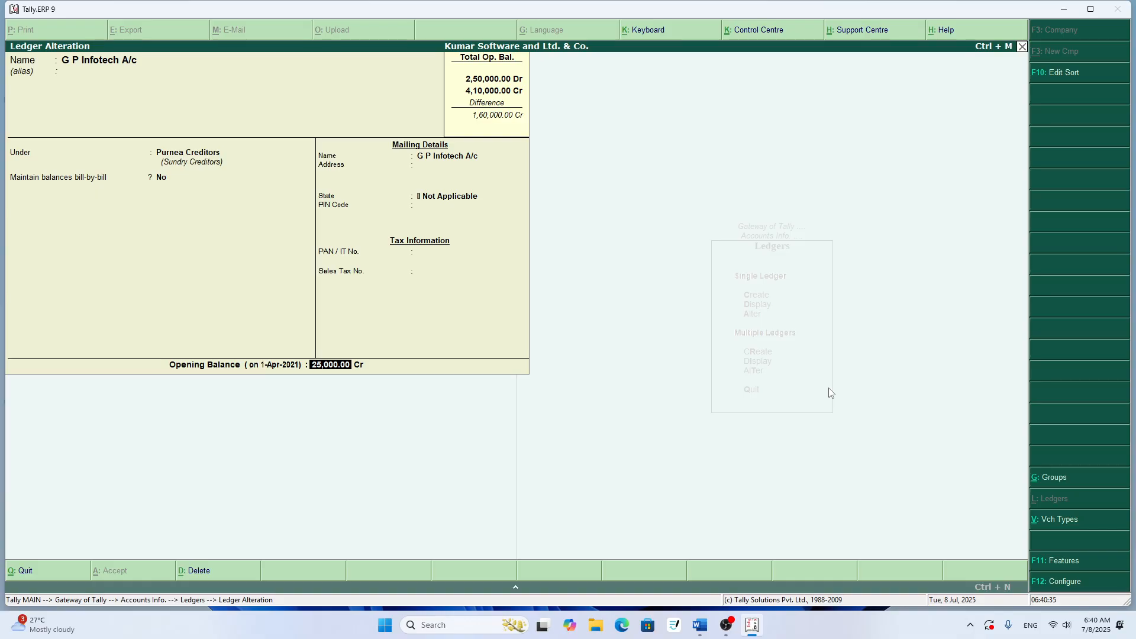
key("BackSpace")
type("35000")
key("Return")
key("Return")
key("Return")
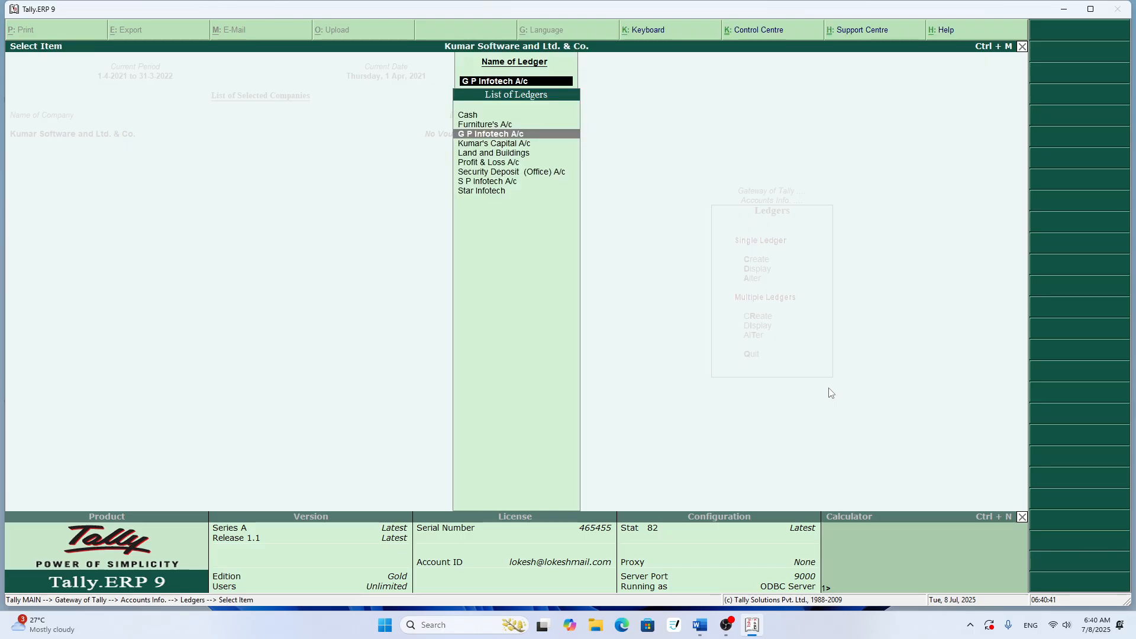
key("Escape")
key("Escape")
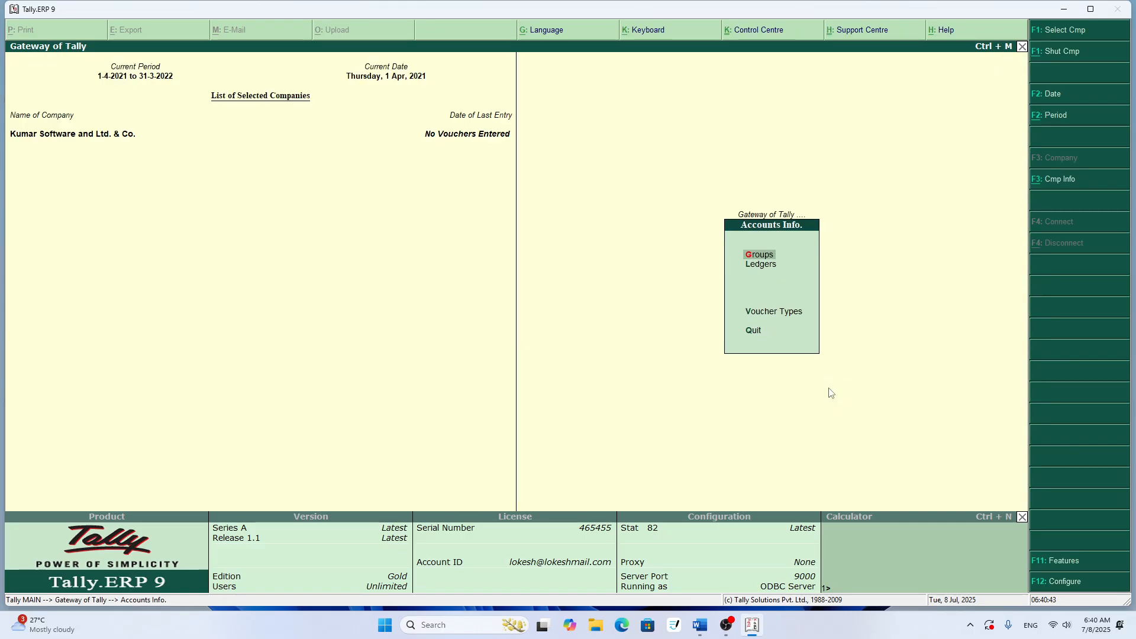
key("l")
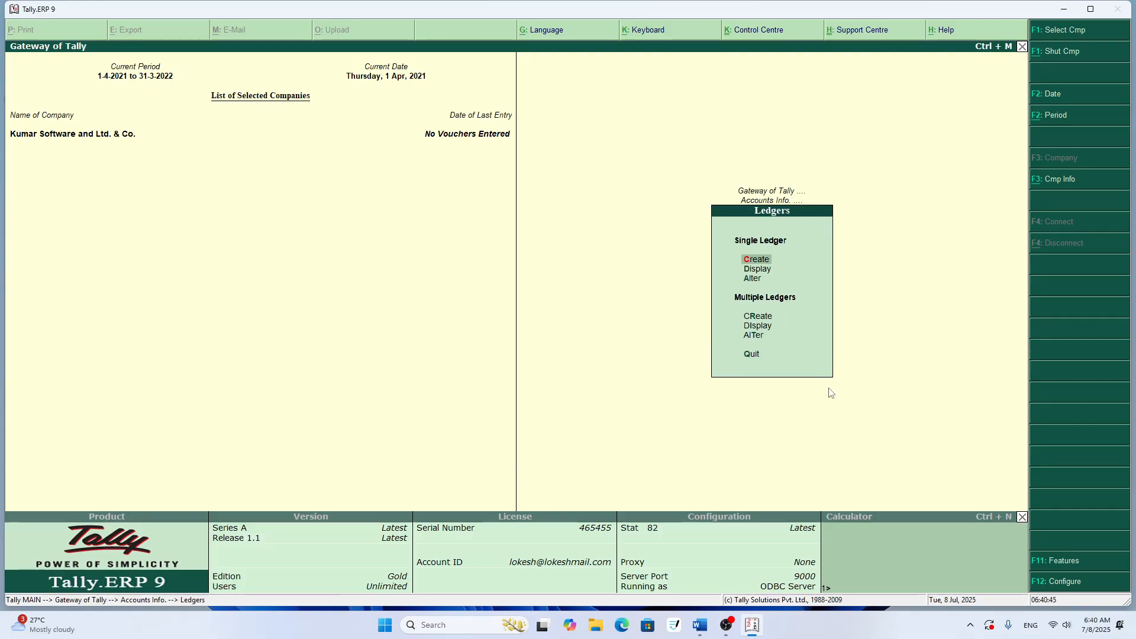
key("Down")
key("Up")
key("Return")
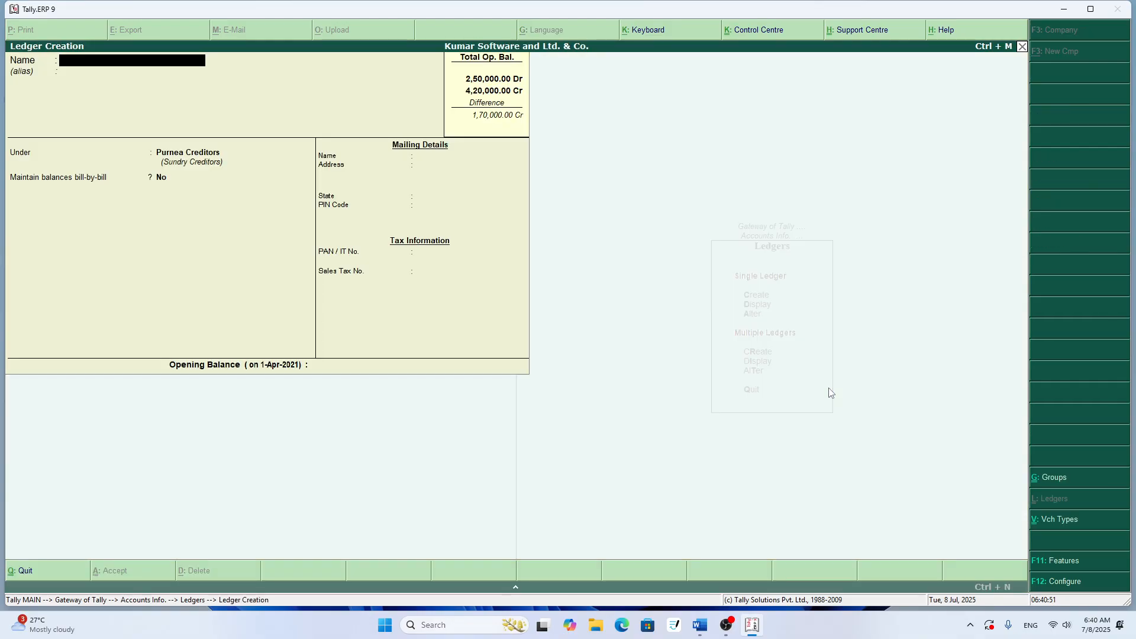
- Examine ledger table rows 6 to 9 in the Word document TALLY FOR 20, return to Tally.ERP 9, and quit the blank ledger creation form
key("alt+Tab")
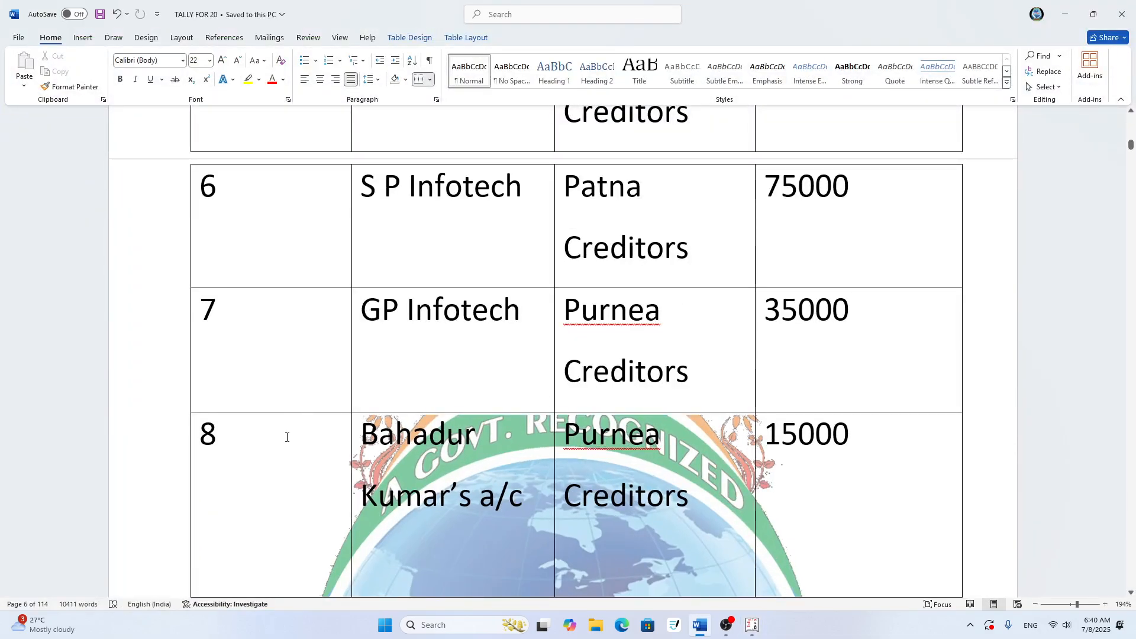
scroll(287, 437, "down", 2)
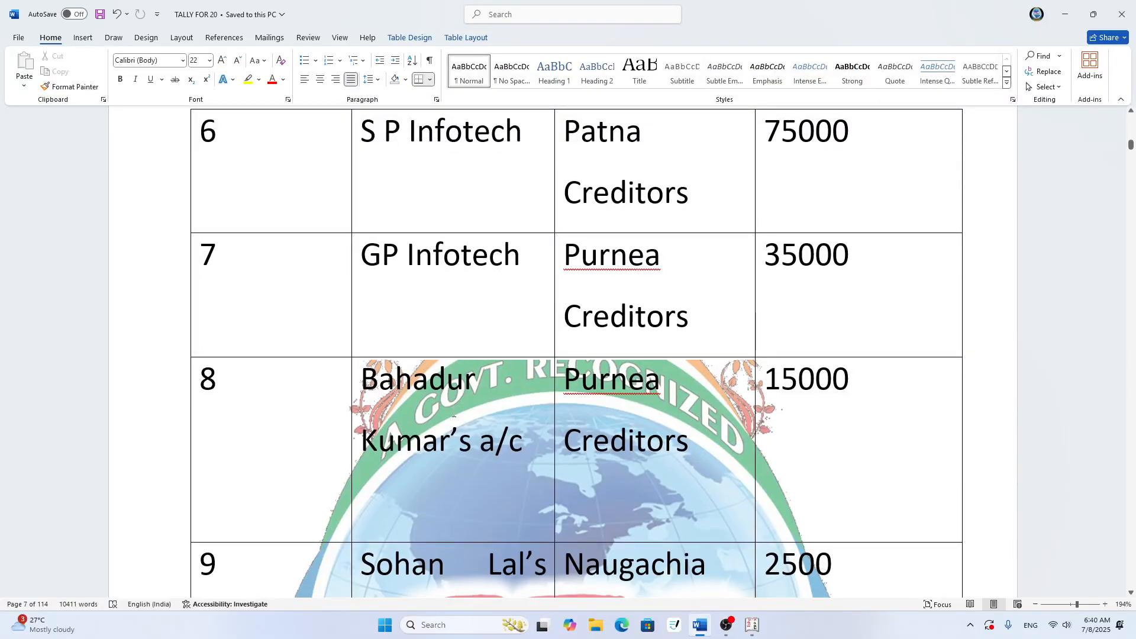
scroll(410, 421, "up", 4)
scroll(410, 422, "down", 3)
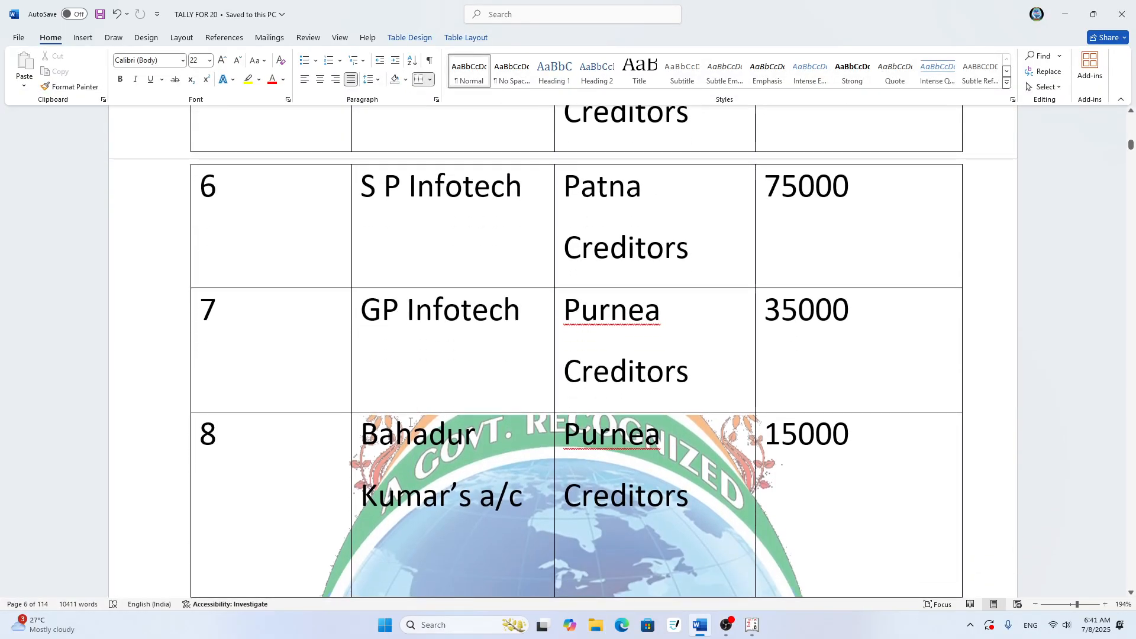
key("alt+Tab")
key("Escape")
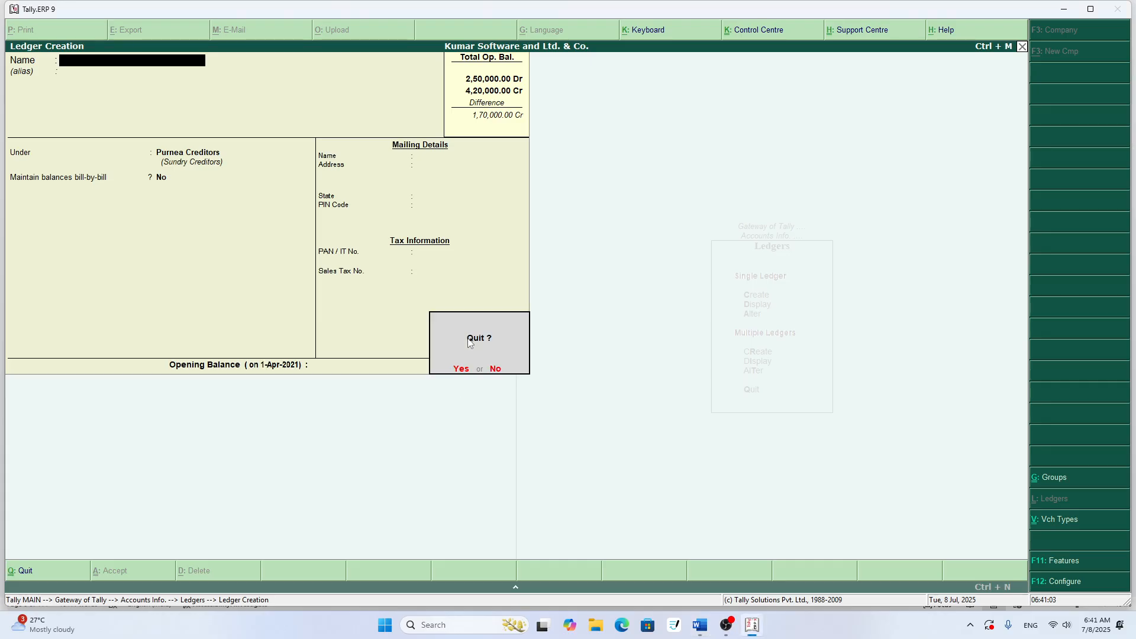
key("Return")
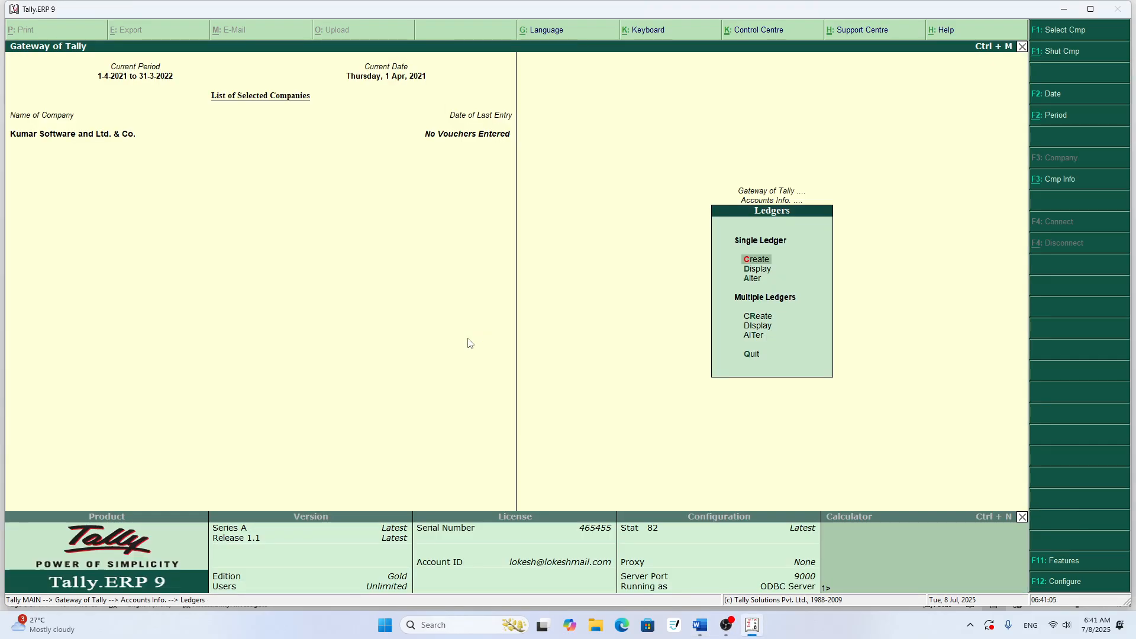
- Review the group and opening balance of all Kumar Software and Ltd. & Co. ledgers in Multi Ledger Display, and return to the ledger options
key("Down")
key("Down")
key("Down")
key("Down")
key("Return")
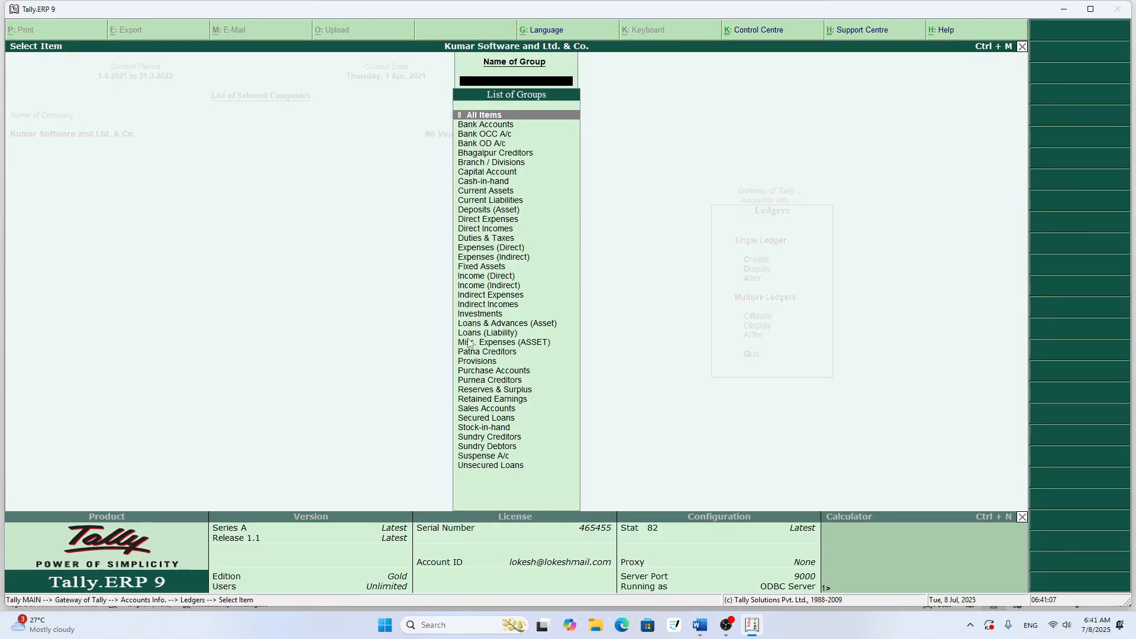
key("Return")
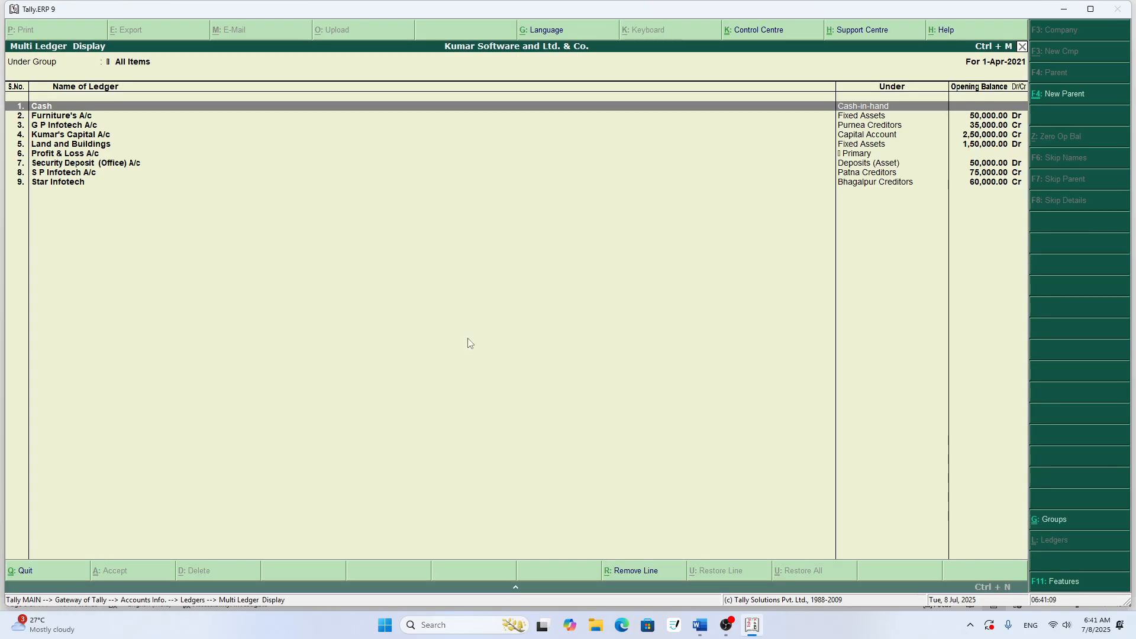
key("Down")
key("Down")
key("Down")
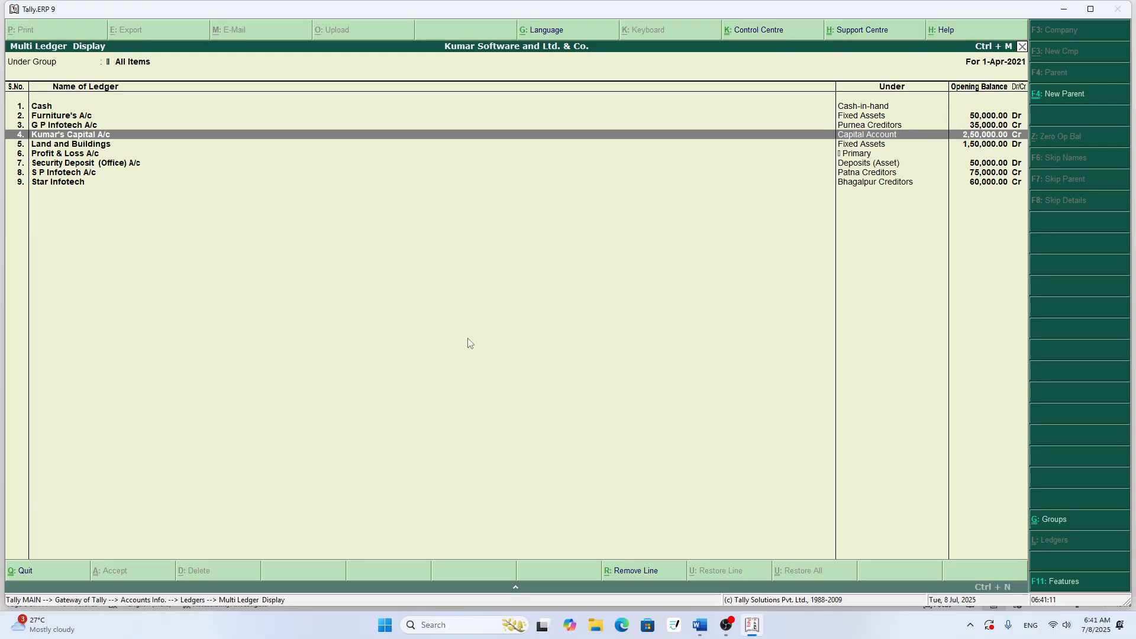
key("Down")
key("Down")
key("Down")
key("Down")
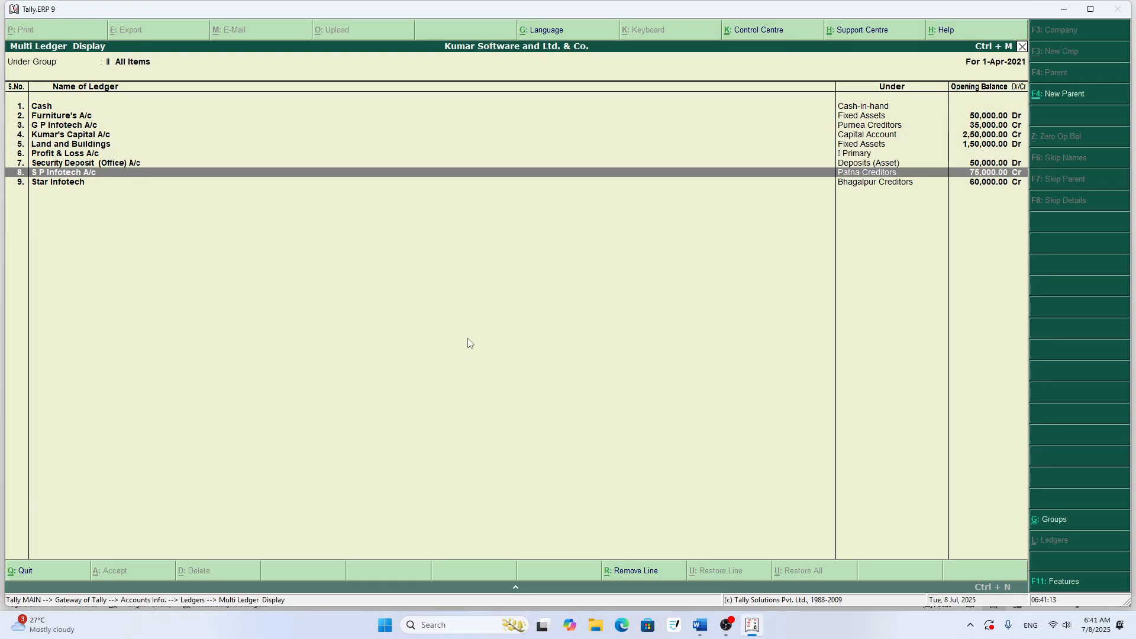
key("Down")
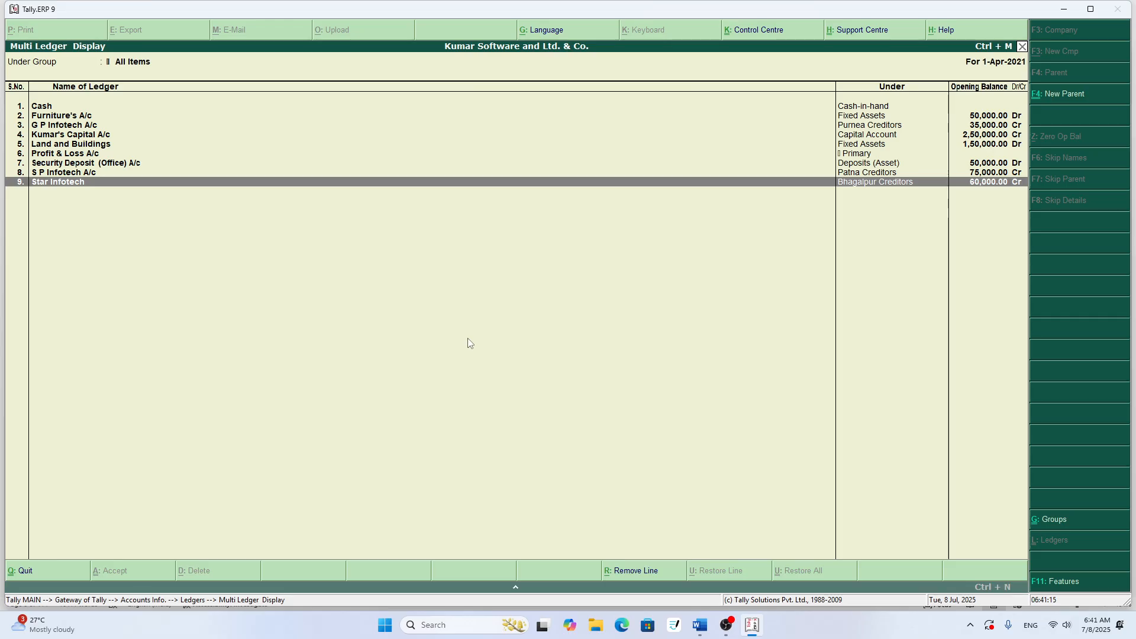
key("Escape")
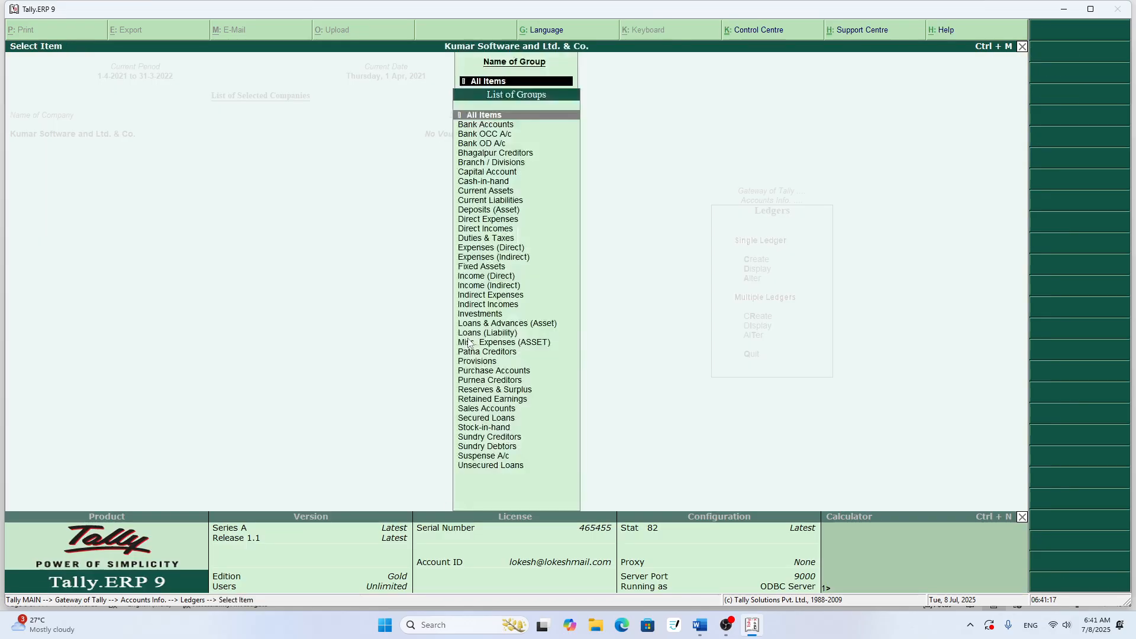
key("Escape")
- Start a new single ledger named G P Infotech under Purnea Creditors, without bill-by-bill balances
key("Up")
key("Up")
key("Up")
key("Up")
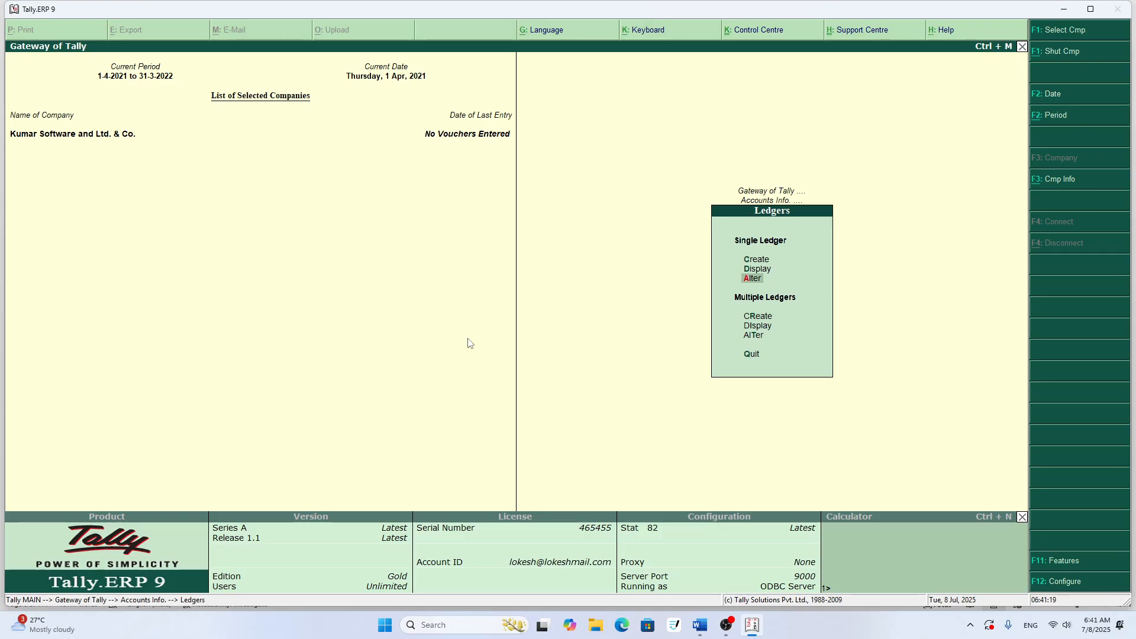
key("Return")
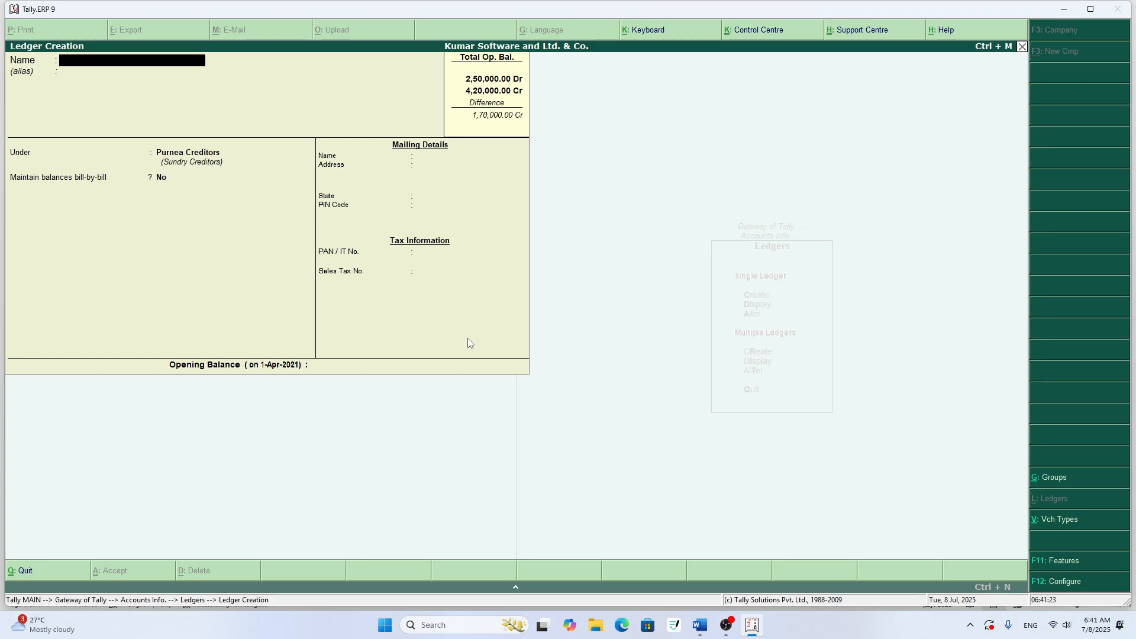
type("G P Infotech")
key("Return")
- Set the new G P Infotech ledger's state to Not Applicable and opening balance to 60,000 Cr, and accept it
key("Return")
key("Return")
key("Return")
key("Return")
key("Return")
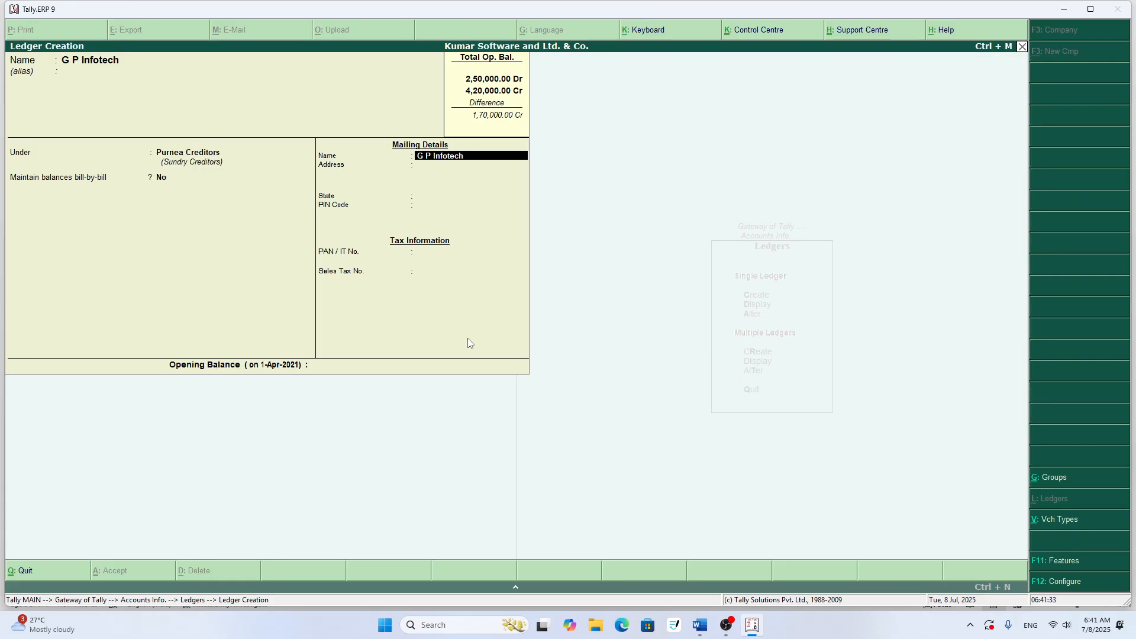
key("Return")
key("Return")
key("Return")
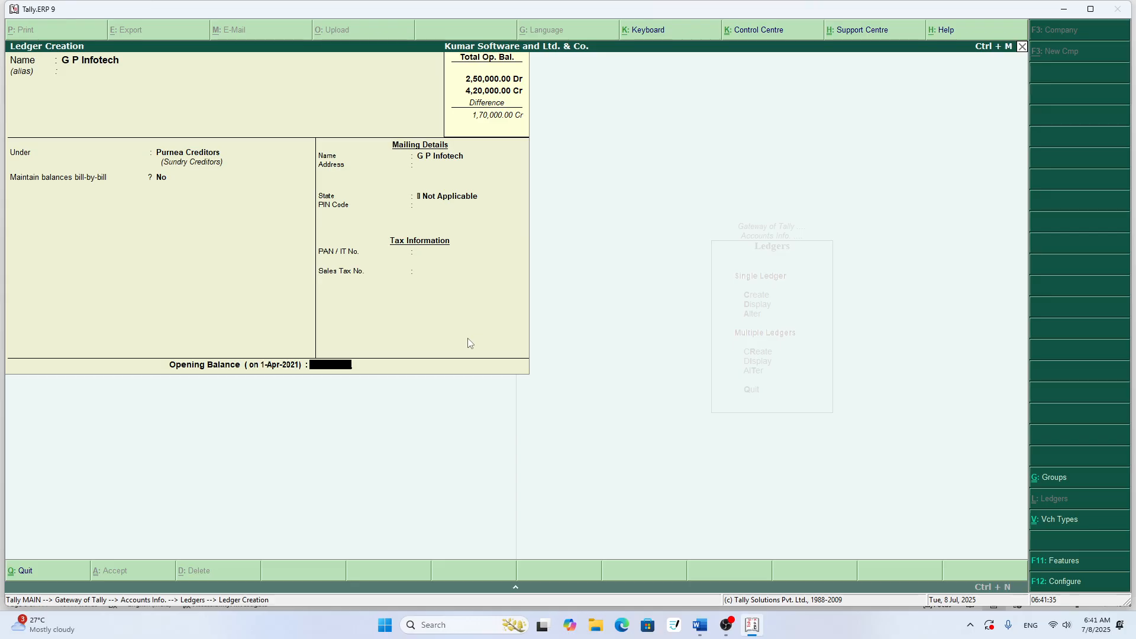
type("5")
key("BackSpace")
type("60,000")
key("Return")
key("Return")
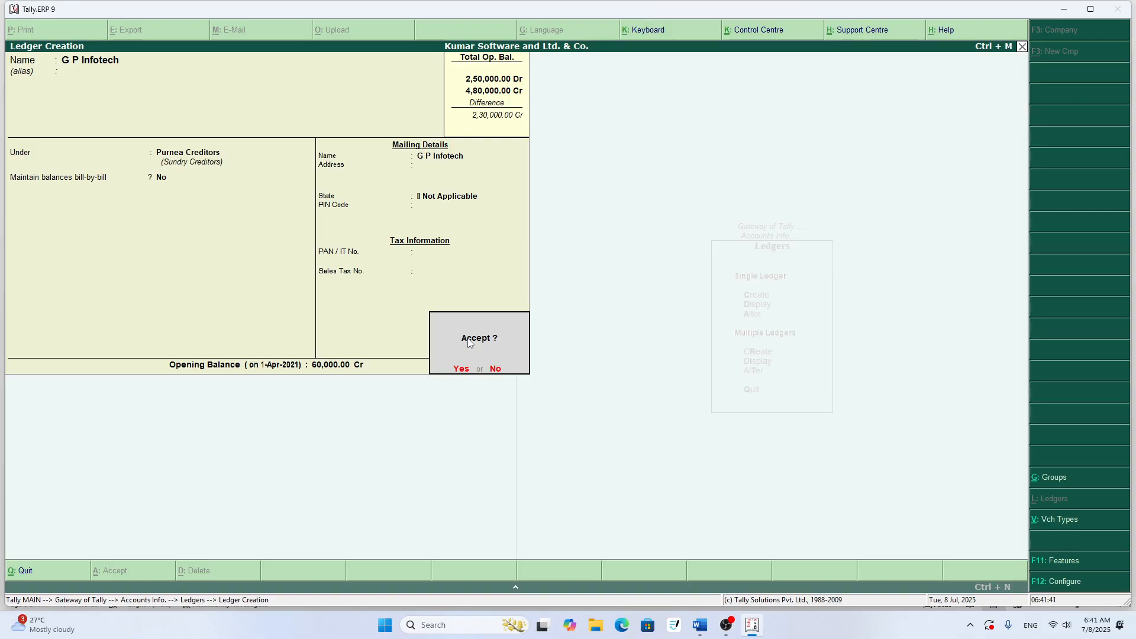
key("Return")
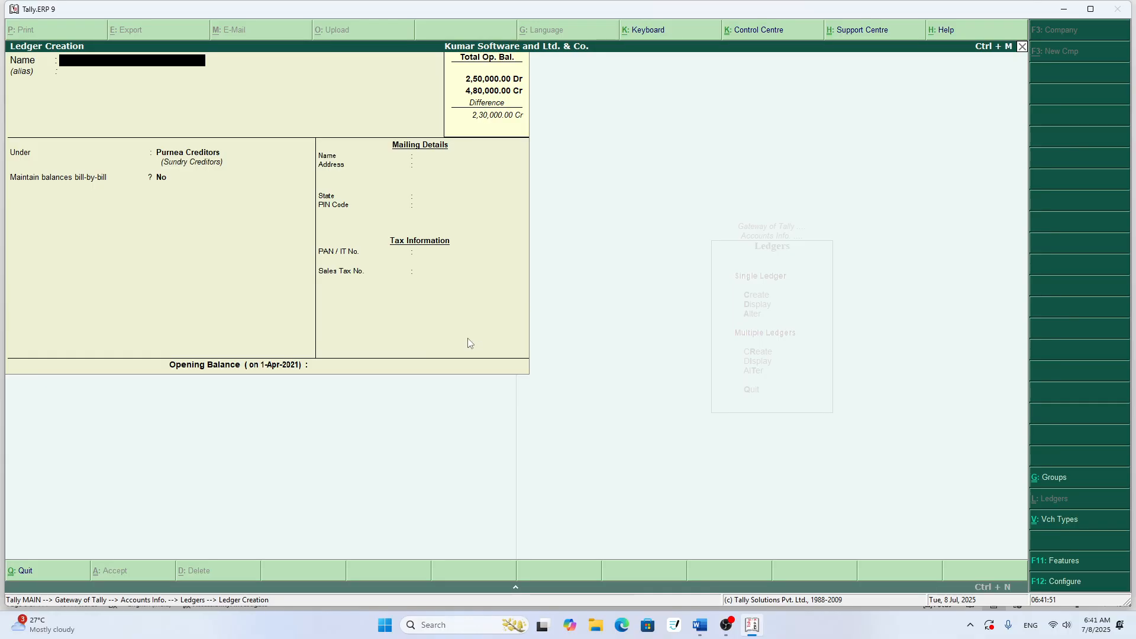
- Quit the blank ledger creation form and return to the ledger options in Accounts Info
key("Escape")
key("Escape")
key("Escape")
key("Return")
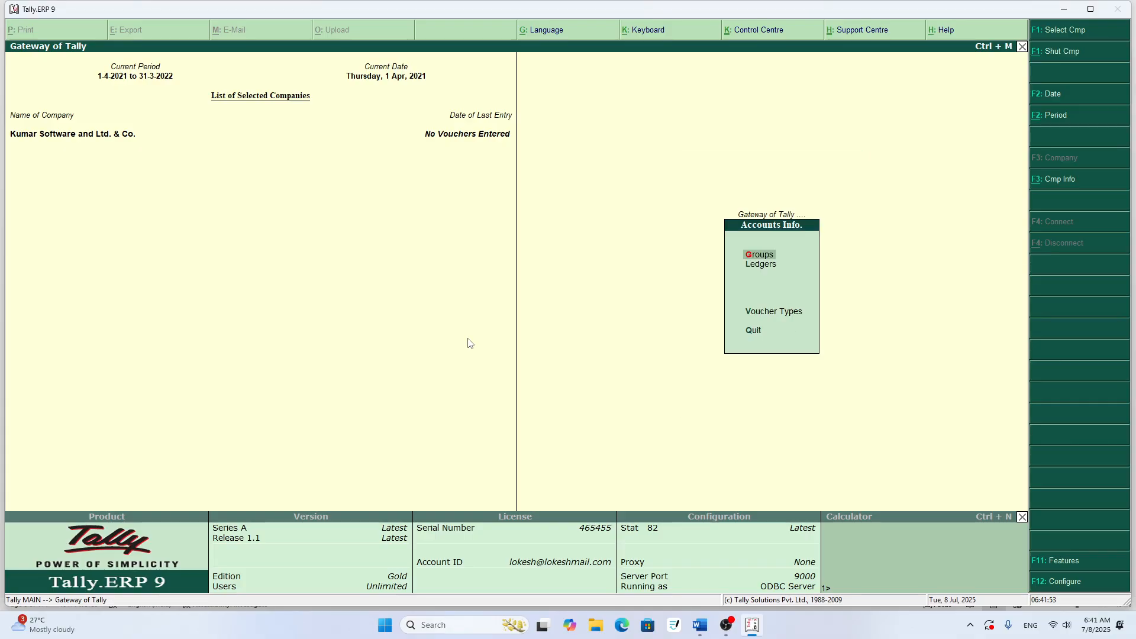
key("Down")
key("Return")
key("Down")
key("Down")
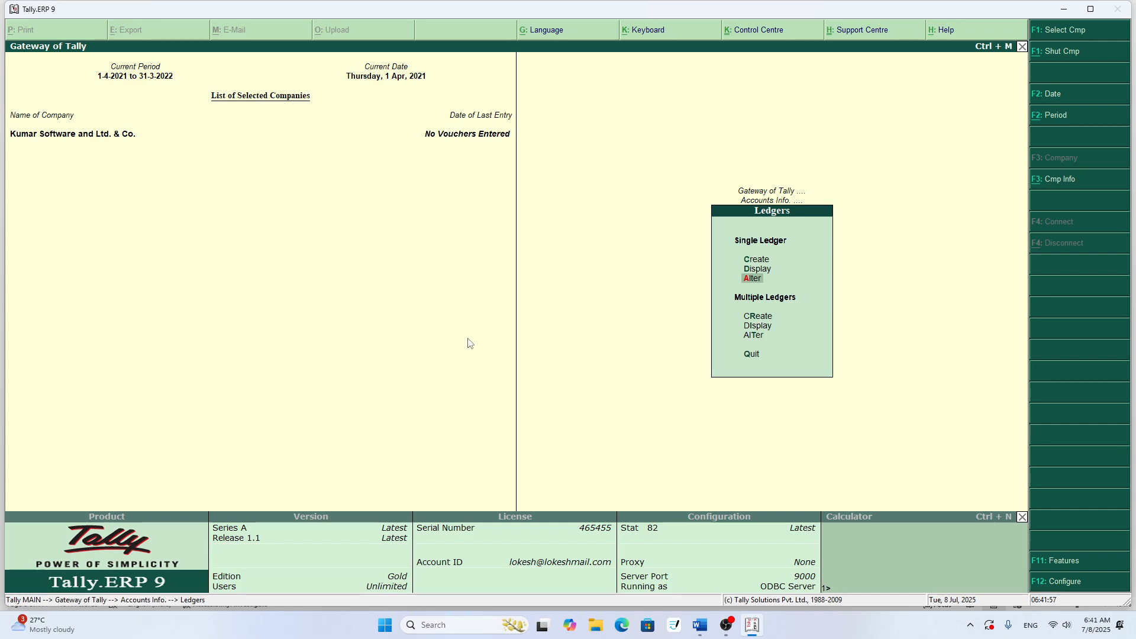
key("Down")
key("Up")
key("Up")
key("Return")
- Display all ledgers in Multi Ledger Display, compare the G P Infotech and G P Infotech A/c entries, and leave the display
key("Return")
key("Escape")
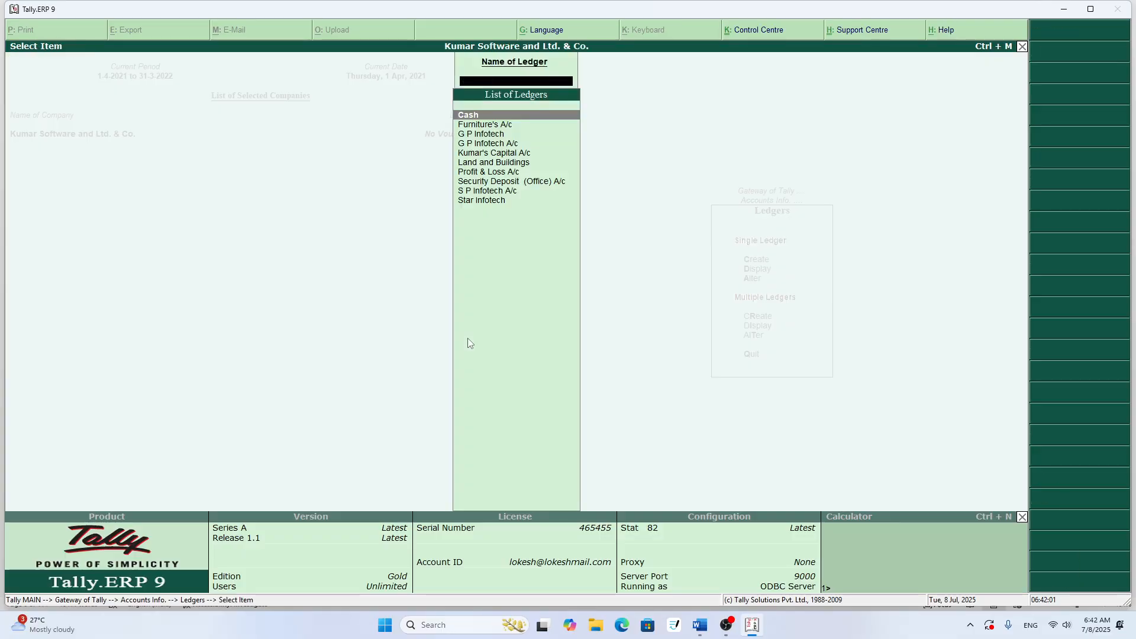
key("Escape")
key("Down")
key("Down")
key("Down")
key("Return")
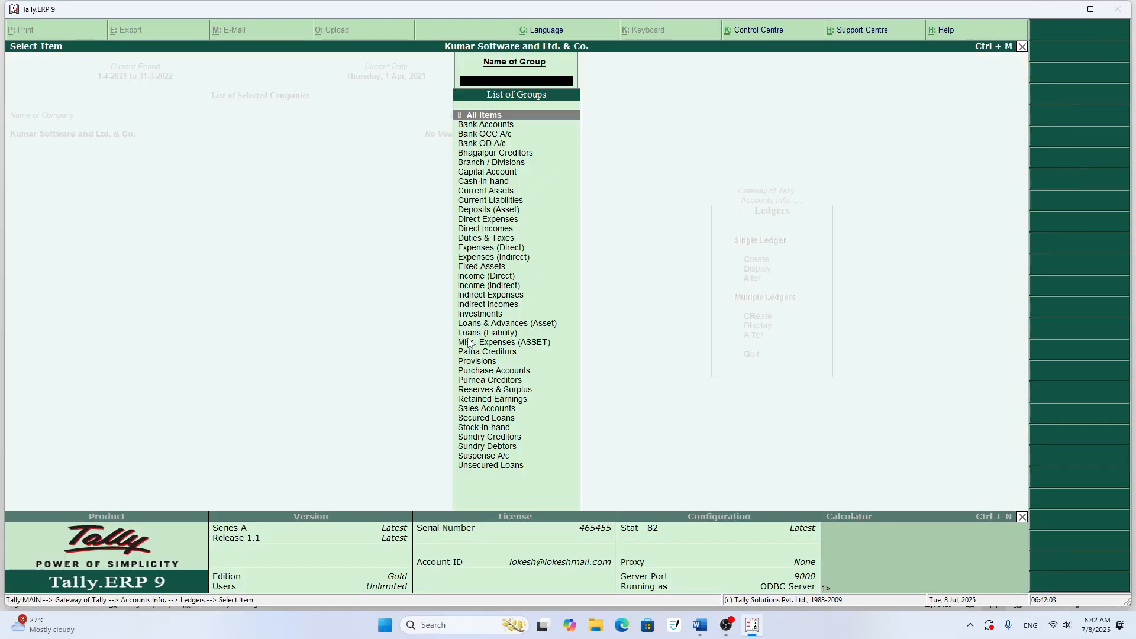
key("Return")
key("Down")
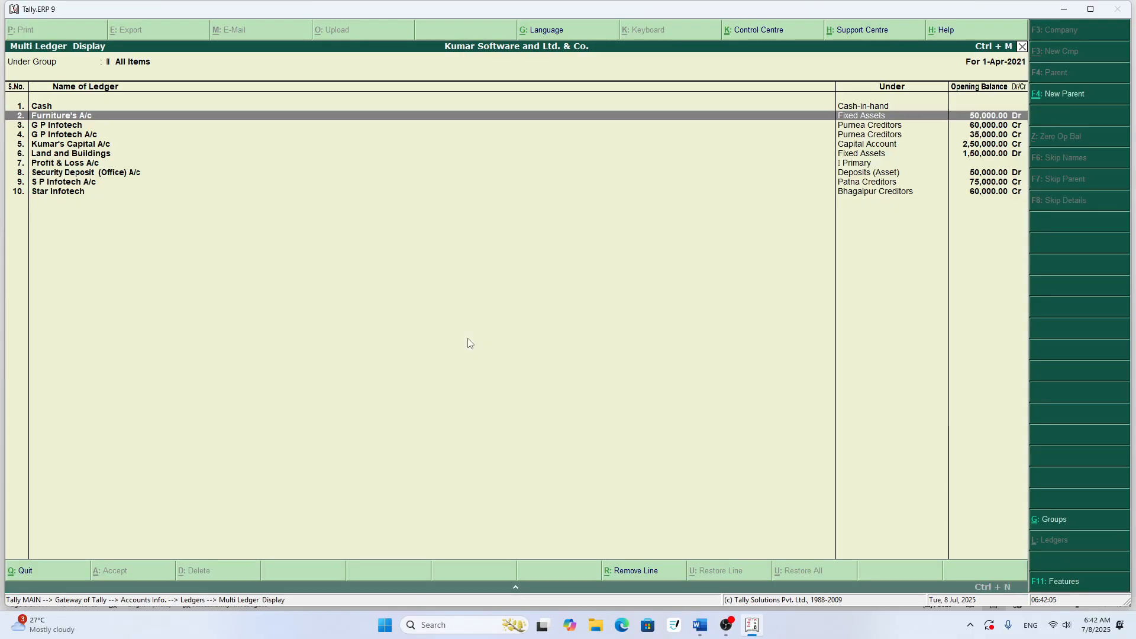
key("Down")
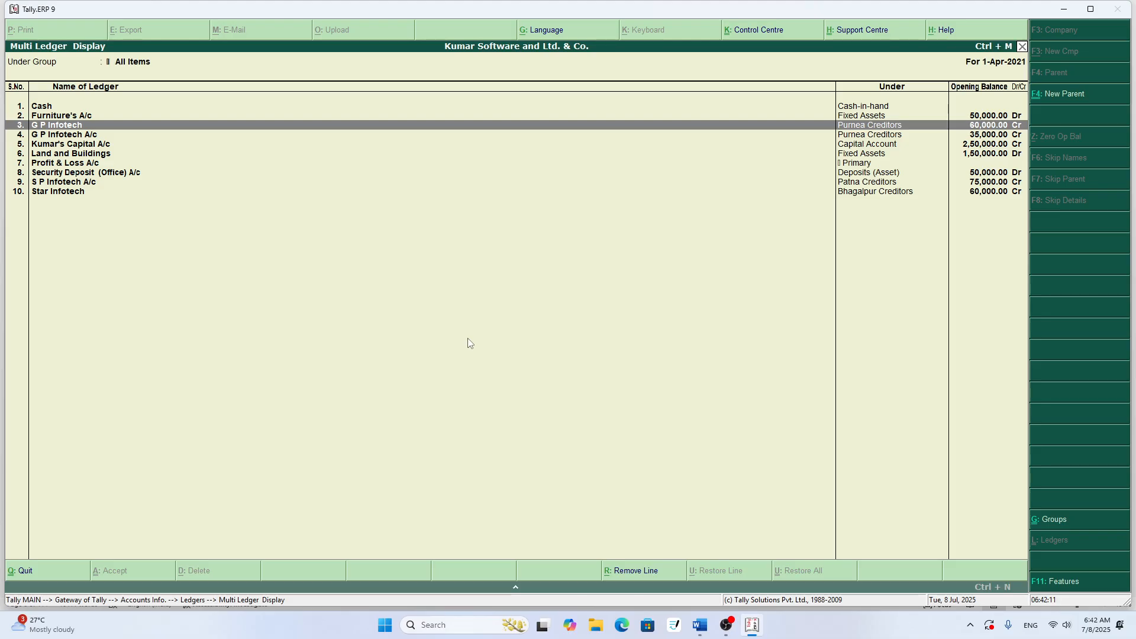
key("Down")
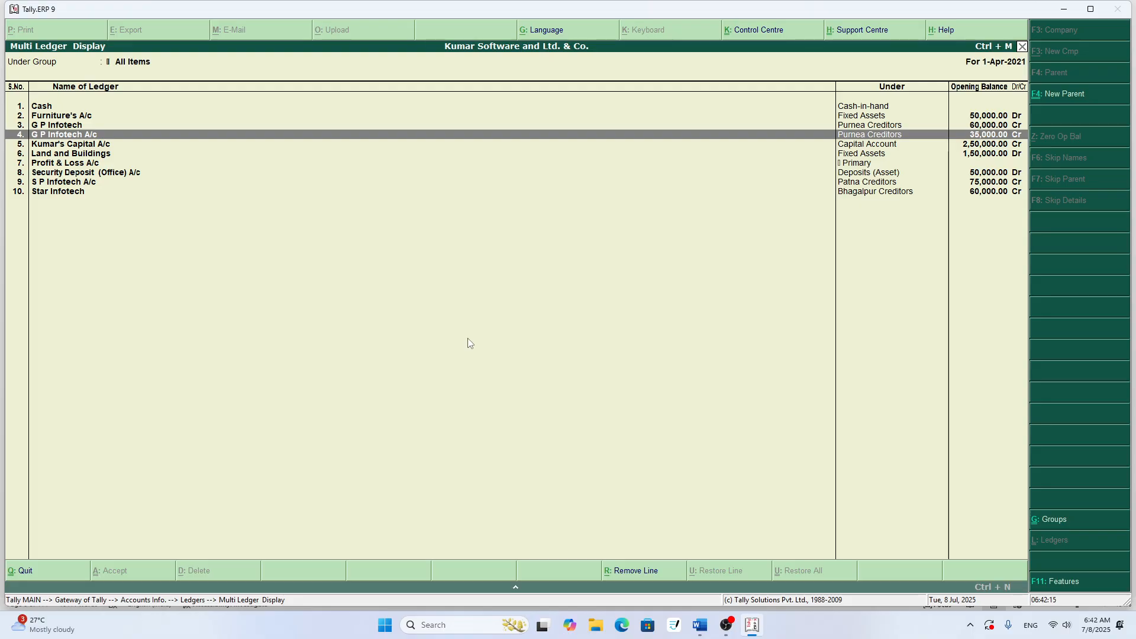
key("Up")
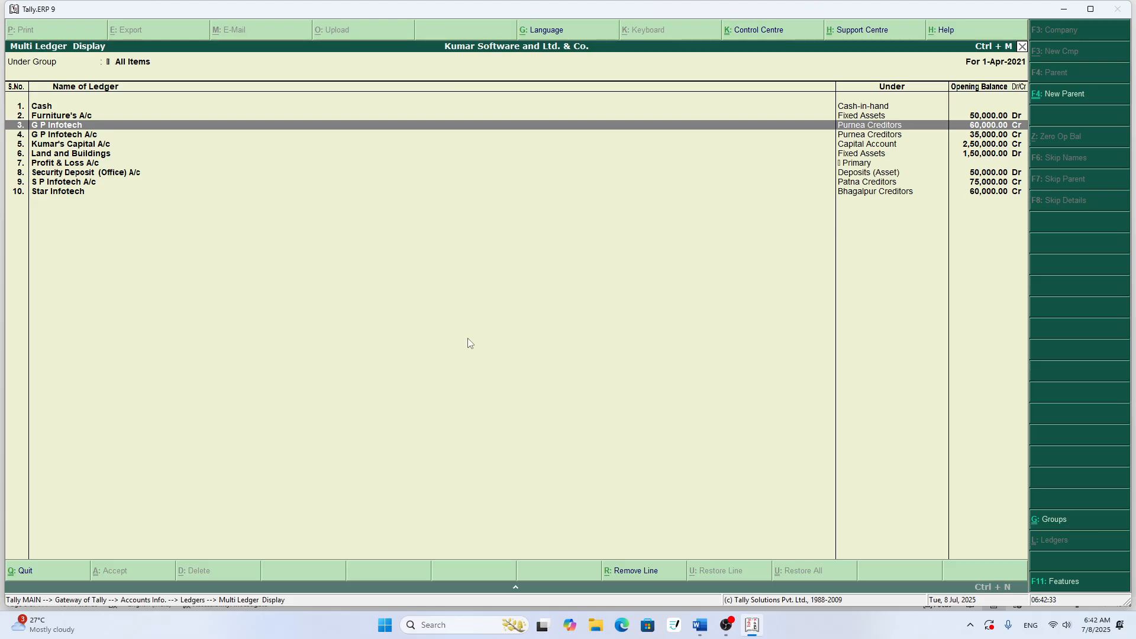
key("Escape")
key("Escape")
key("Escape")
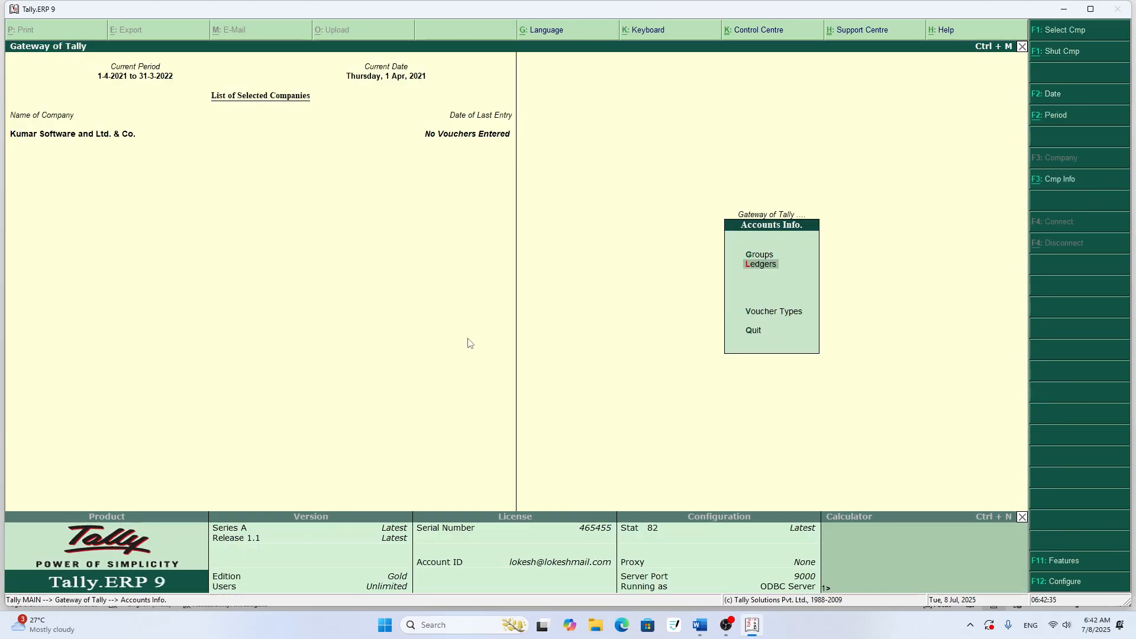
- Try to create another single ledger named G P Infotech A/c
key("Return")
key("Down")
key("Down")
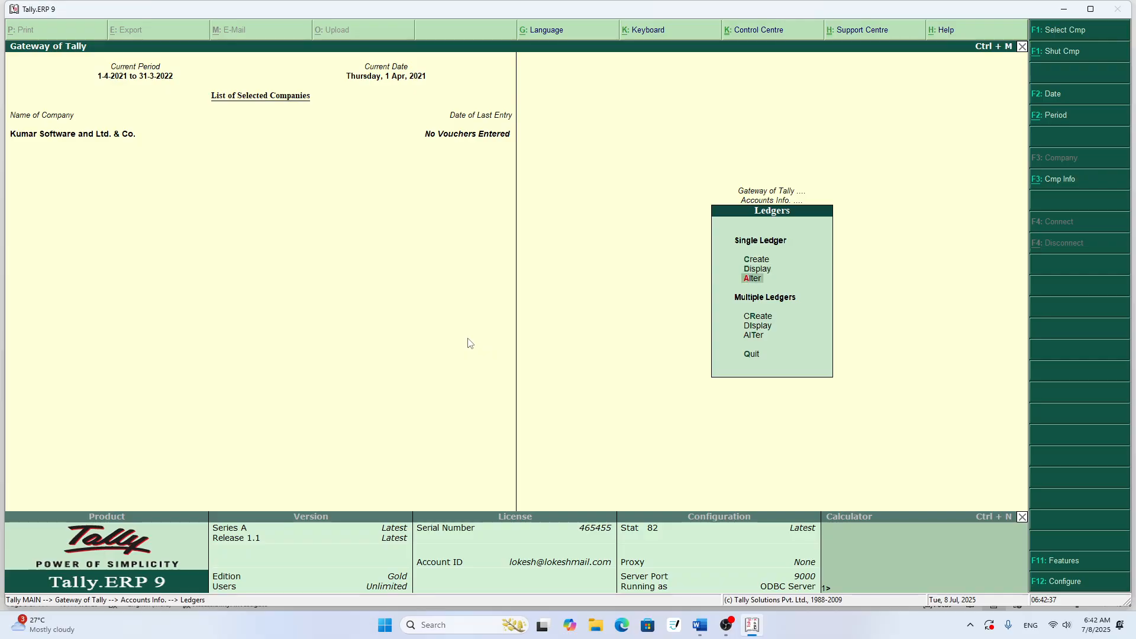
key("Up")
key("Up")
key("Return")
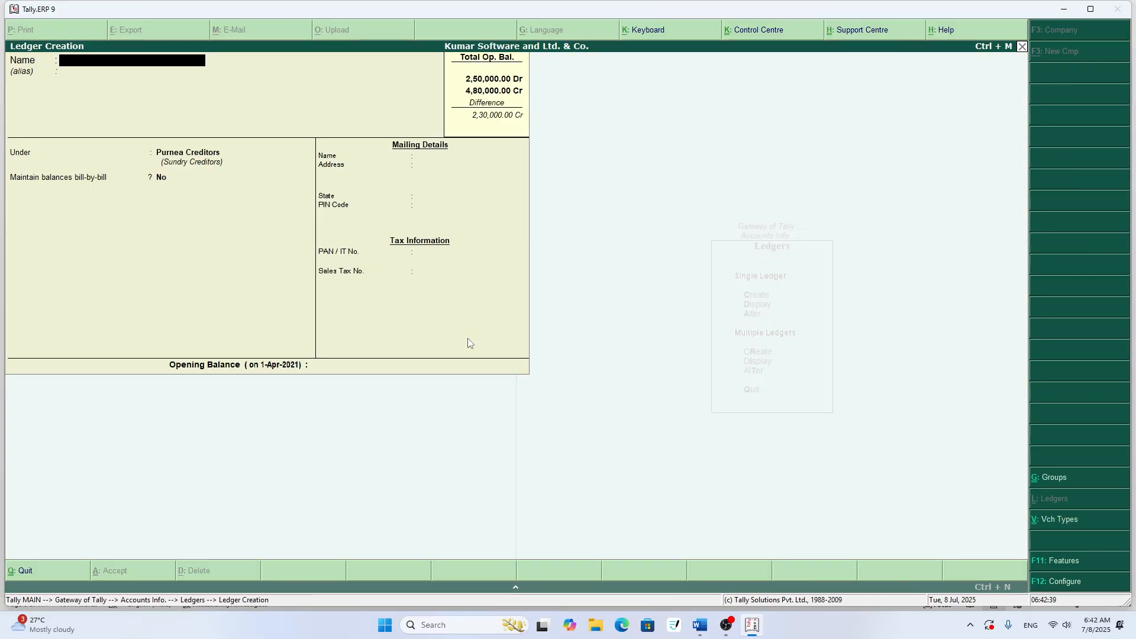
type("G P Infotech A/c")
key("Return")
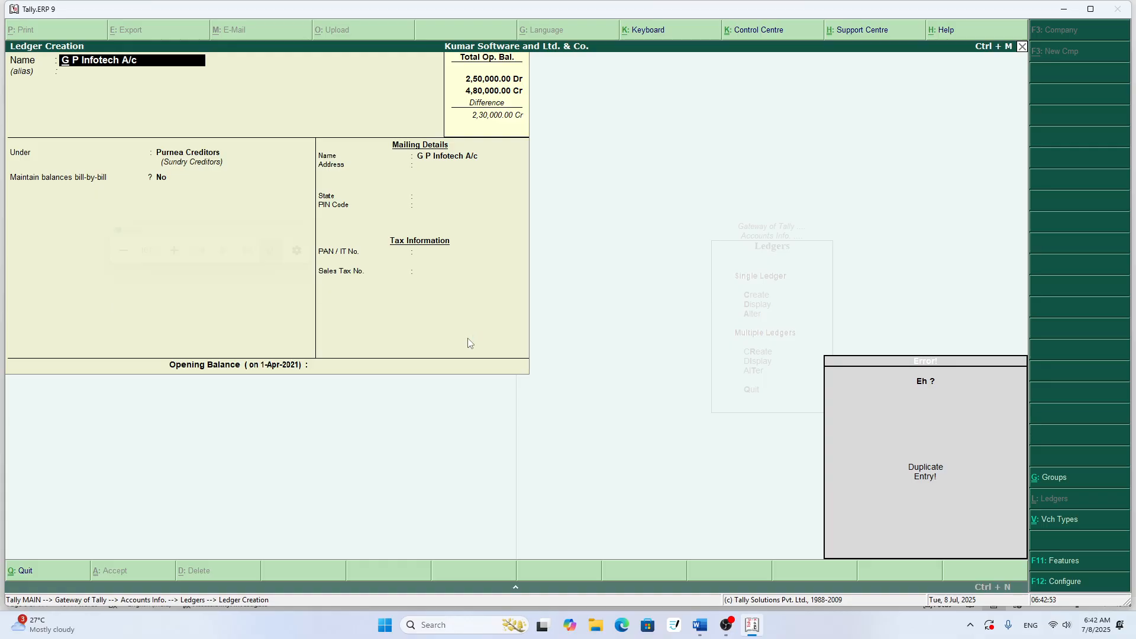
- Magnify the error message, restore the magnification to 100%, and quit the ledger creation form
key("super+plus")
key("super+plus")
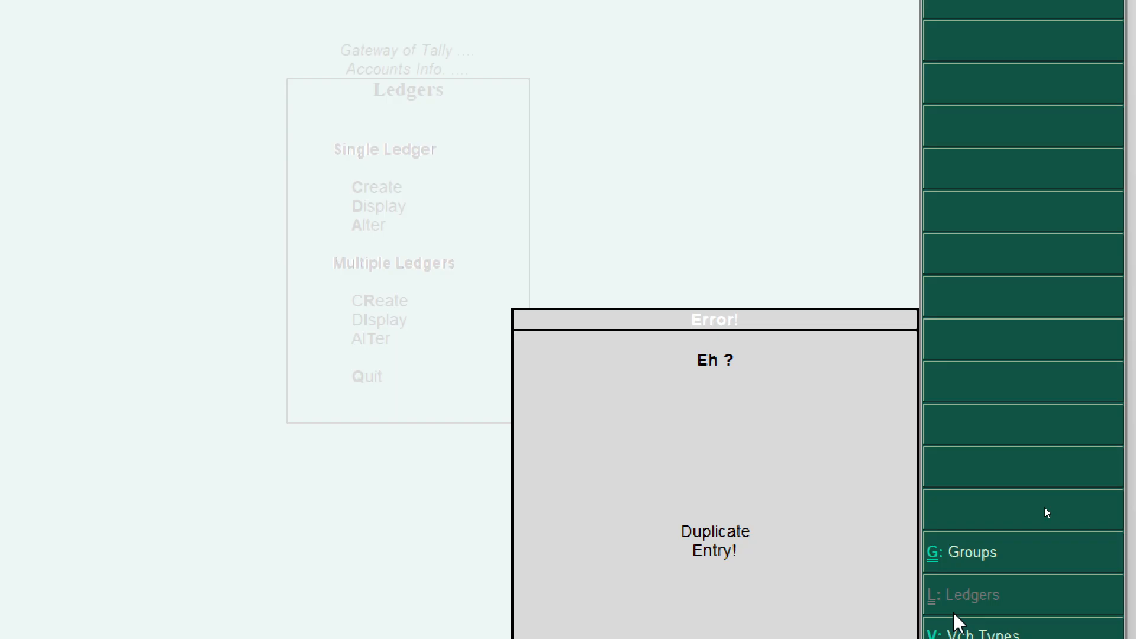
key("Escape")
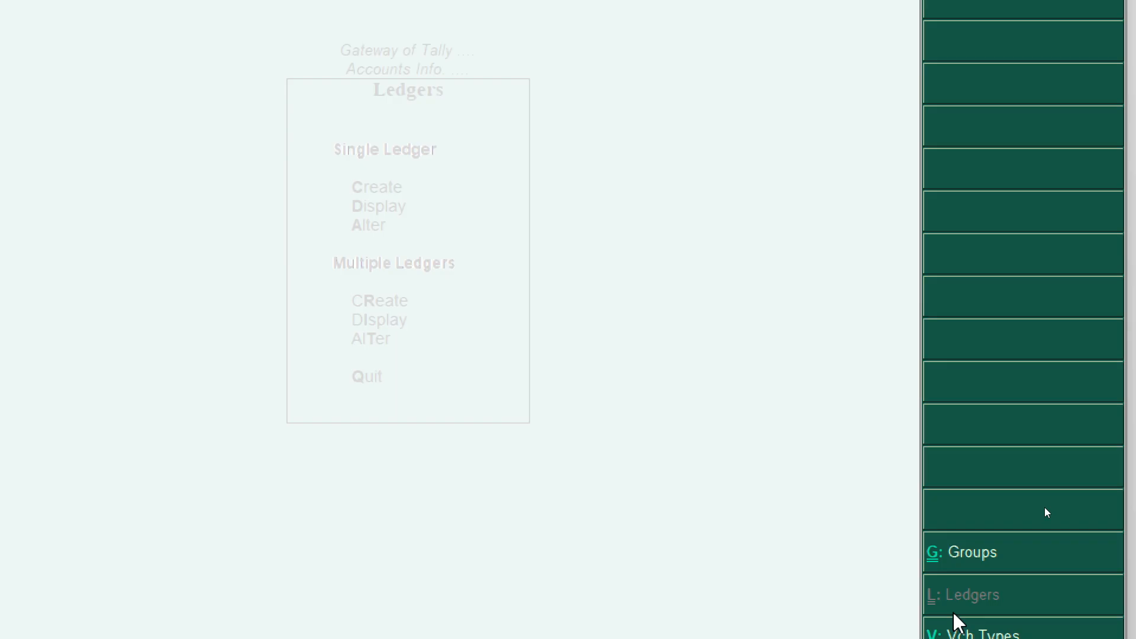
key("super+minus")
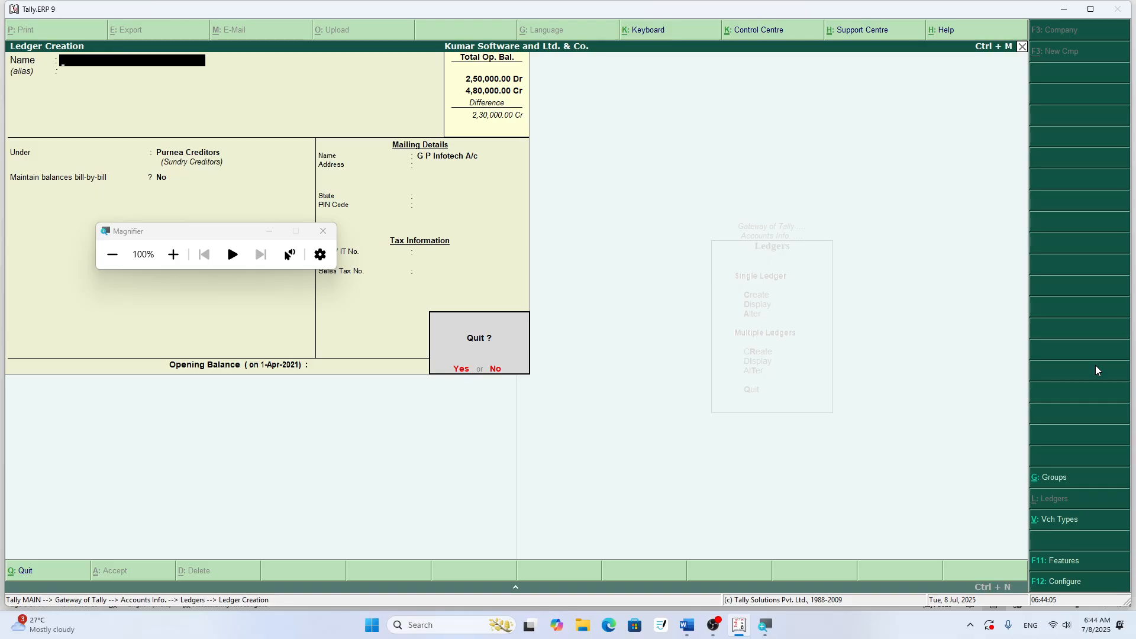
key("y")
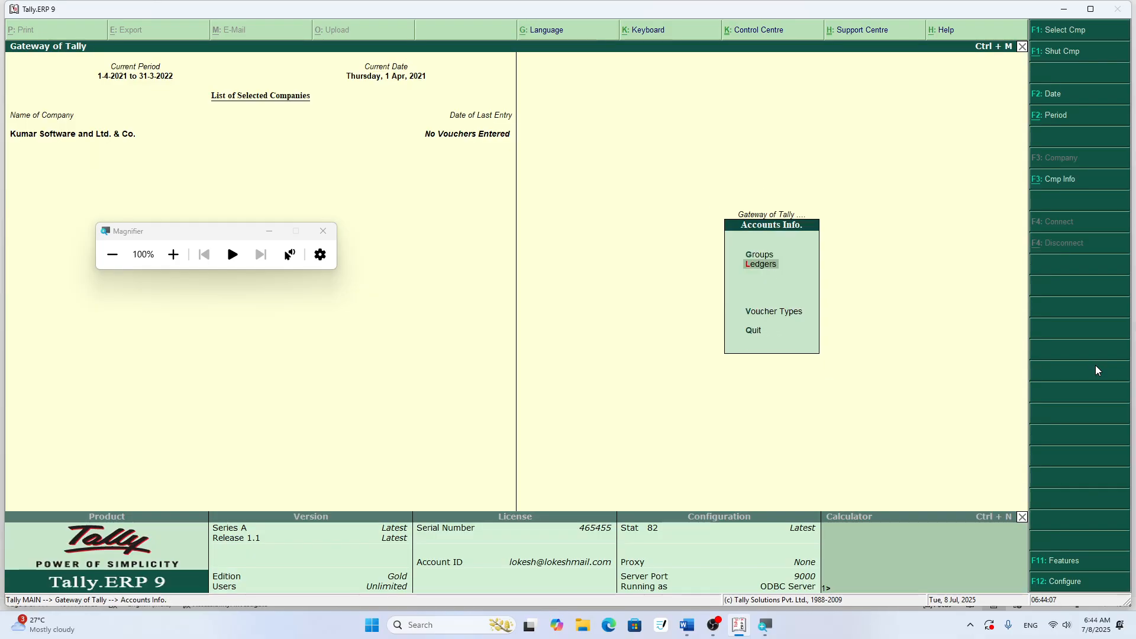
- Open the G P Infotech ledger for alteration, close the Magnifier window, and delete the ledger
key("Return")
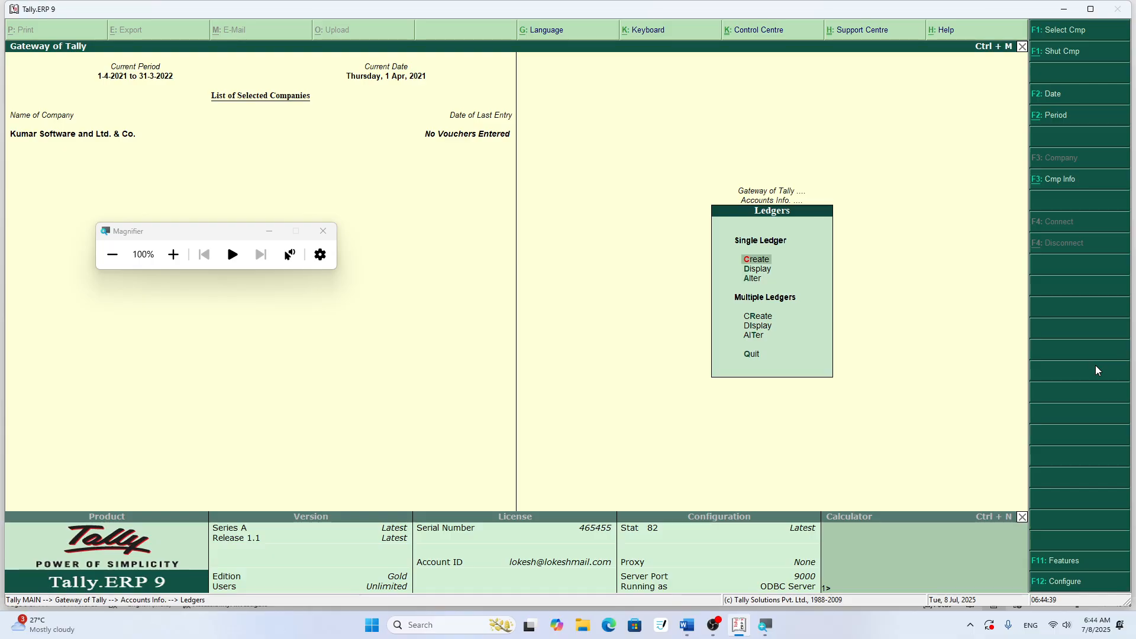
key("Down")
key("Down")
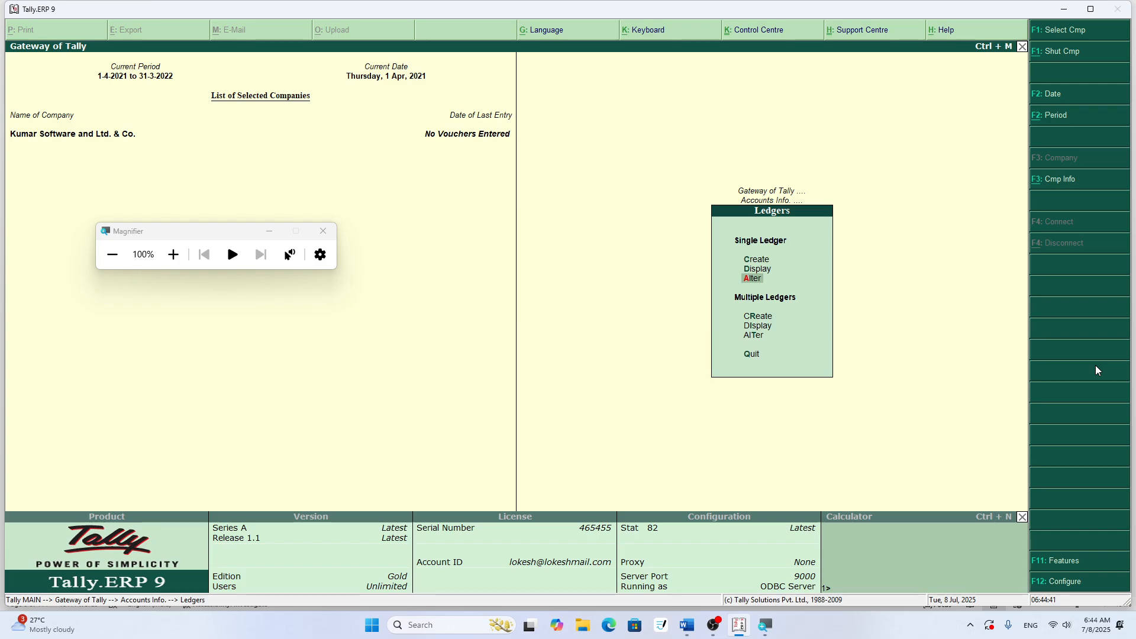
key("Return")
key("Down")
key("Down")
key("Down")
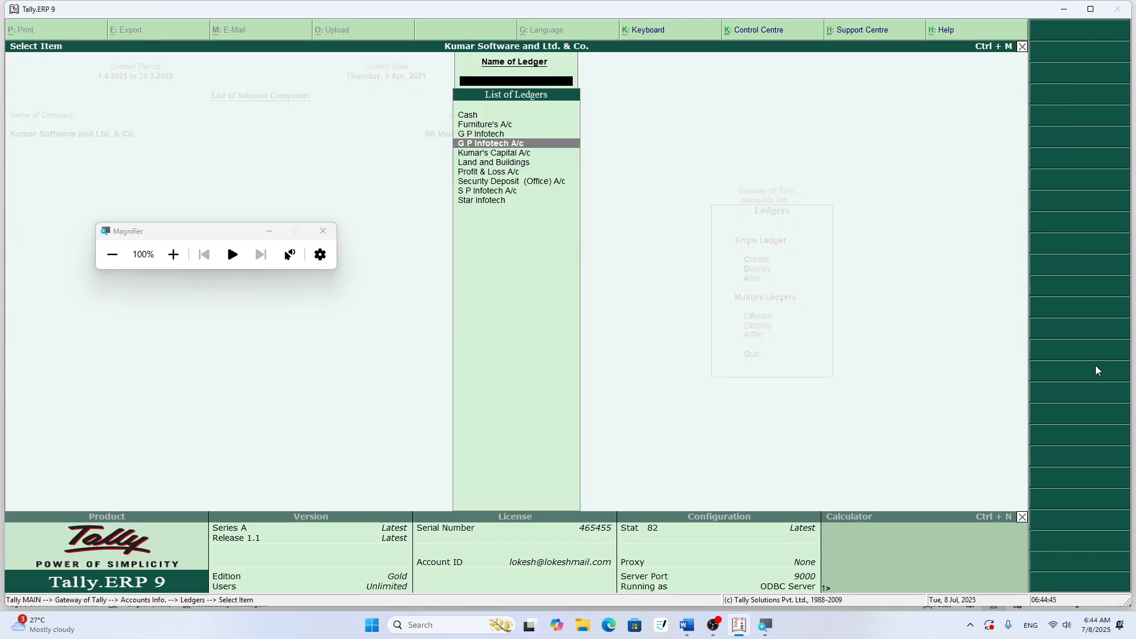
key("Up")
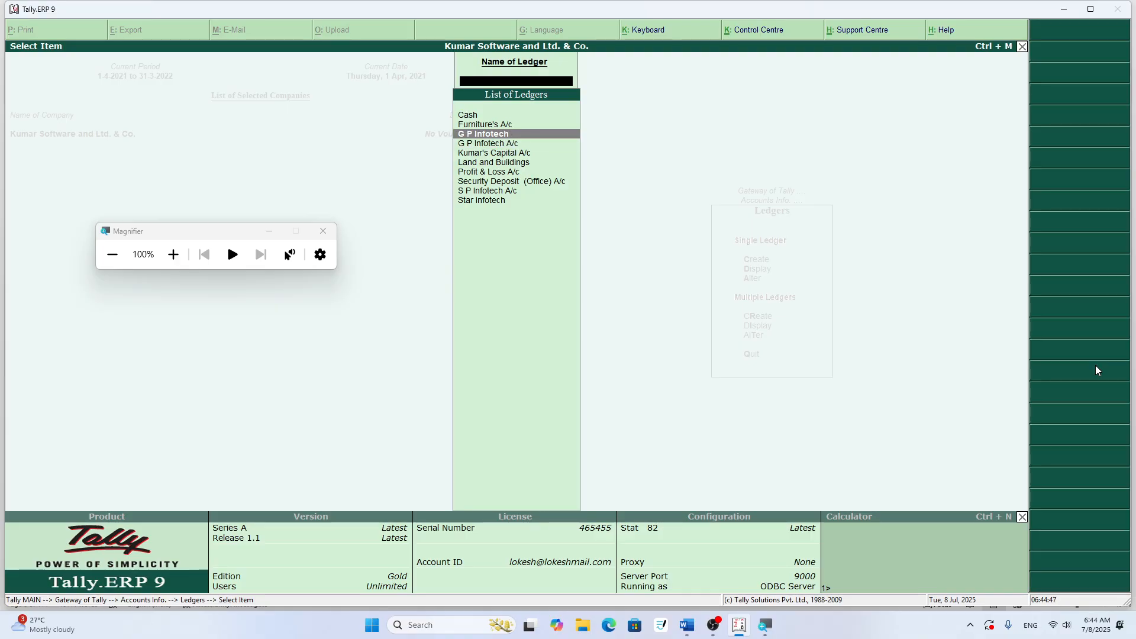
key("Return")
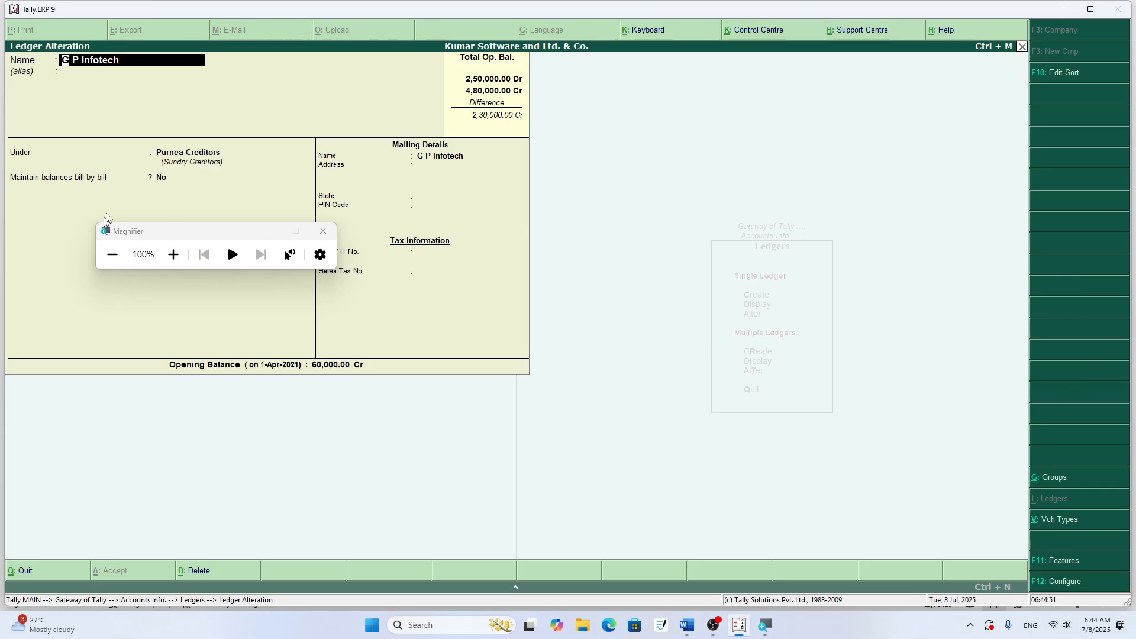
left_click(323, 231)
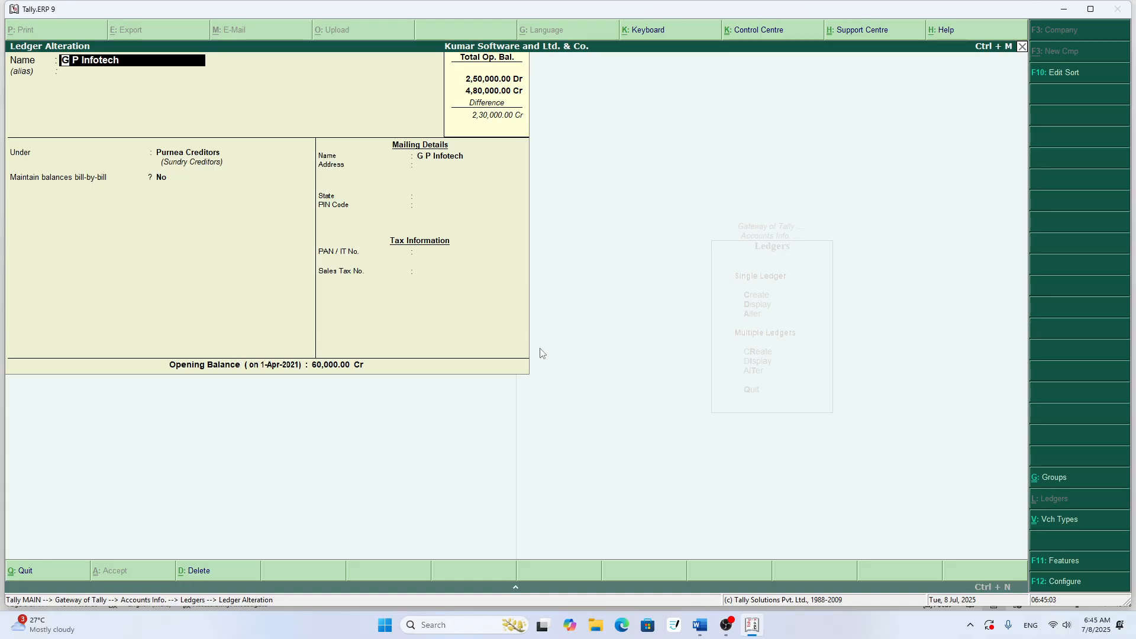
key("alt+d")
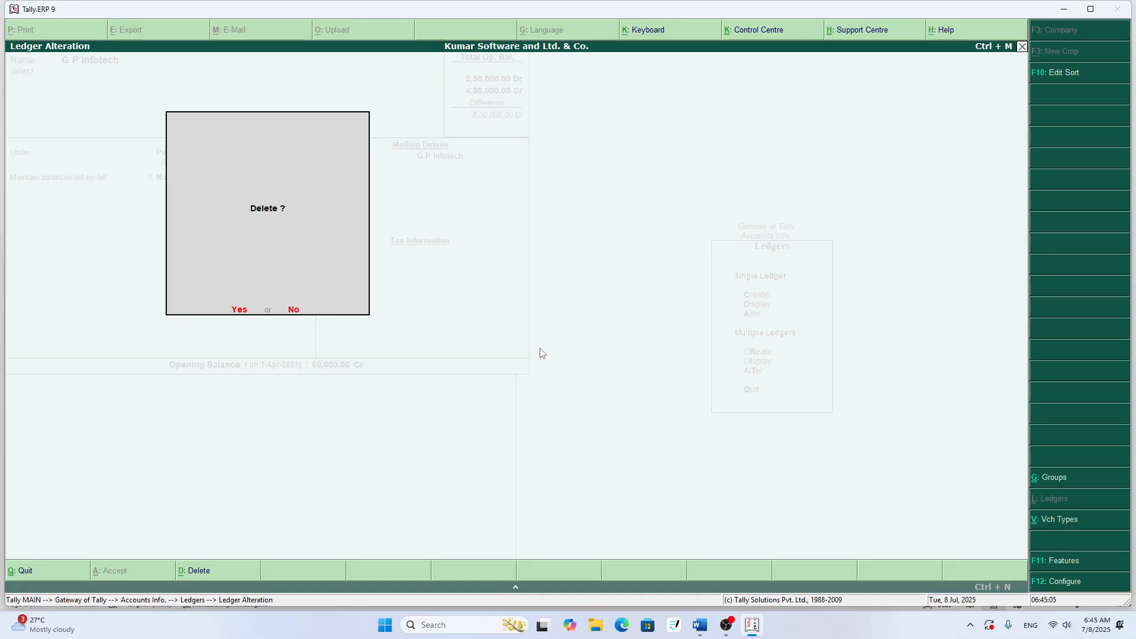
key("Return")
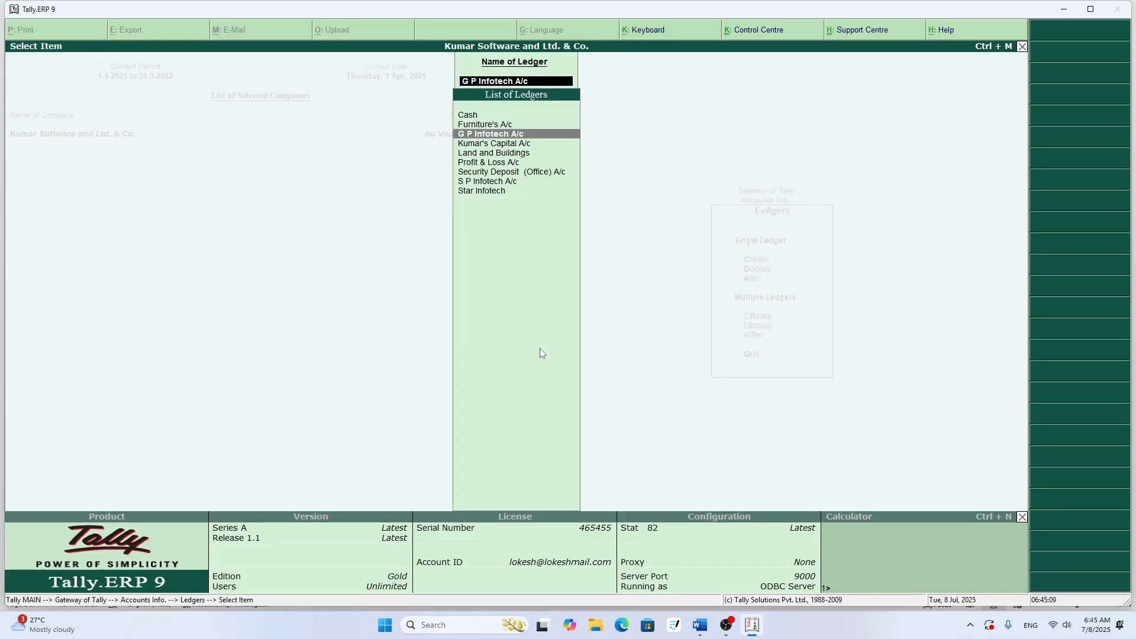
- Open the G P Infotech A/c ledger to check its details, and return to the ledger options without altering it
key("Return")
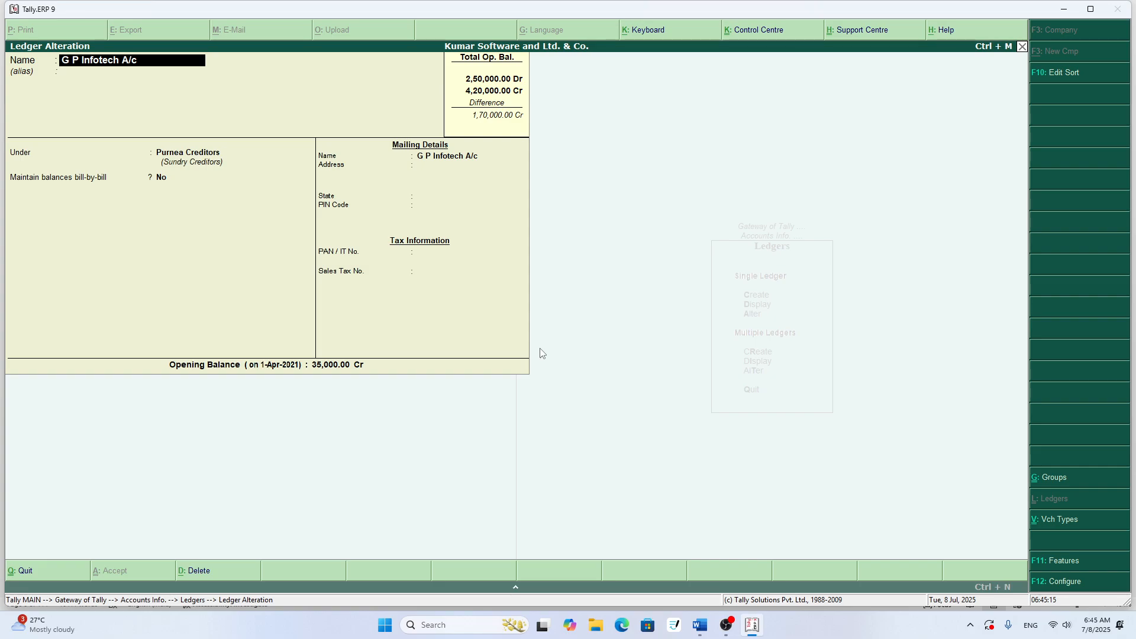
key("Escape")
key("Return")
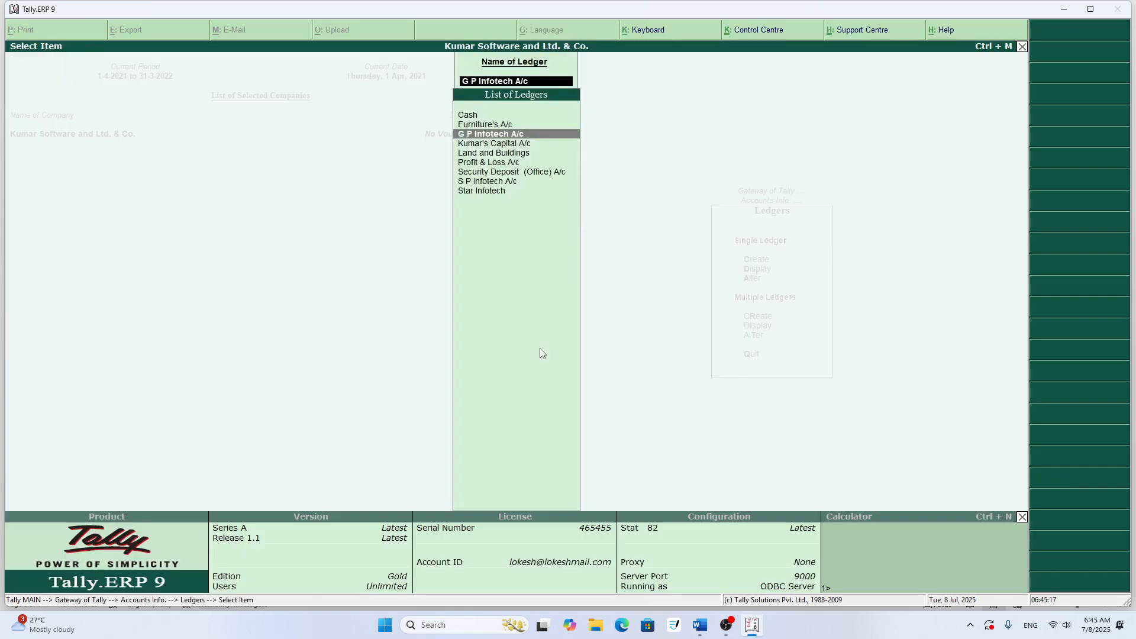
key("Escape")
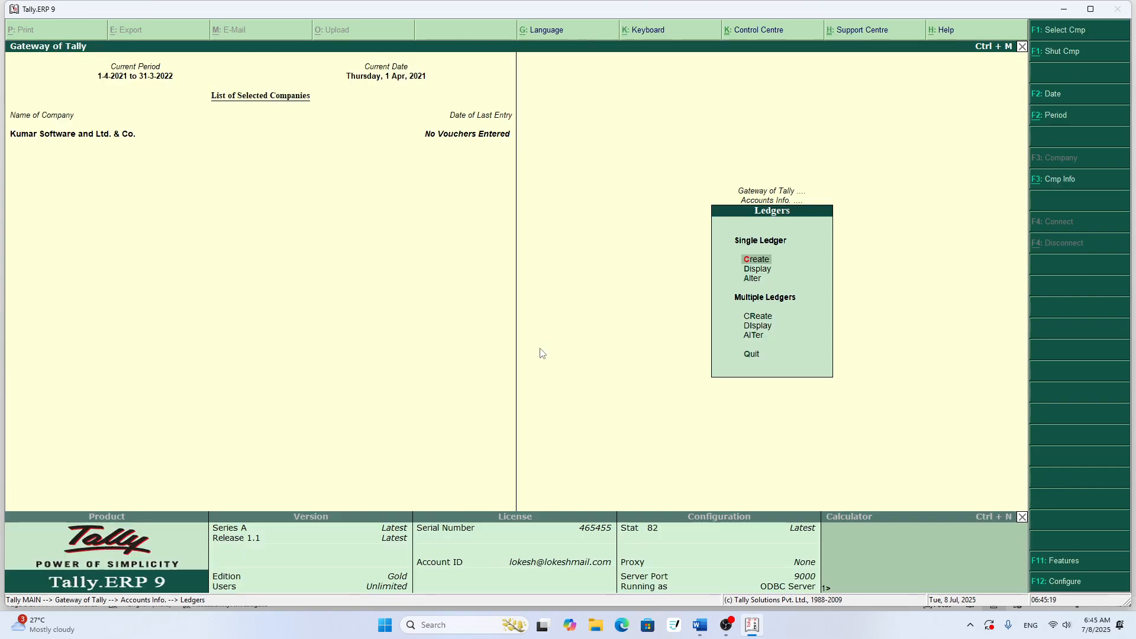
- Switch to the Word document TALLY FOR 20 and examine rows 7 to 12 of the ledger table
key("alt+Tab")
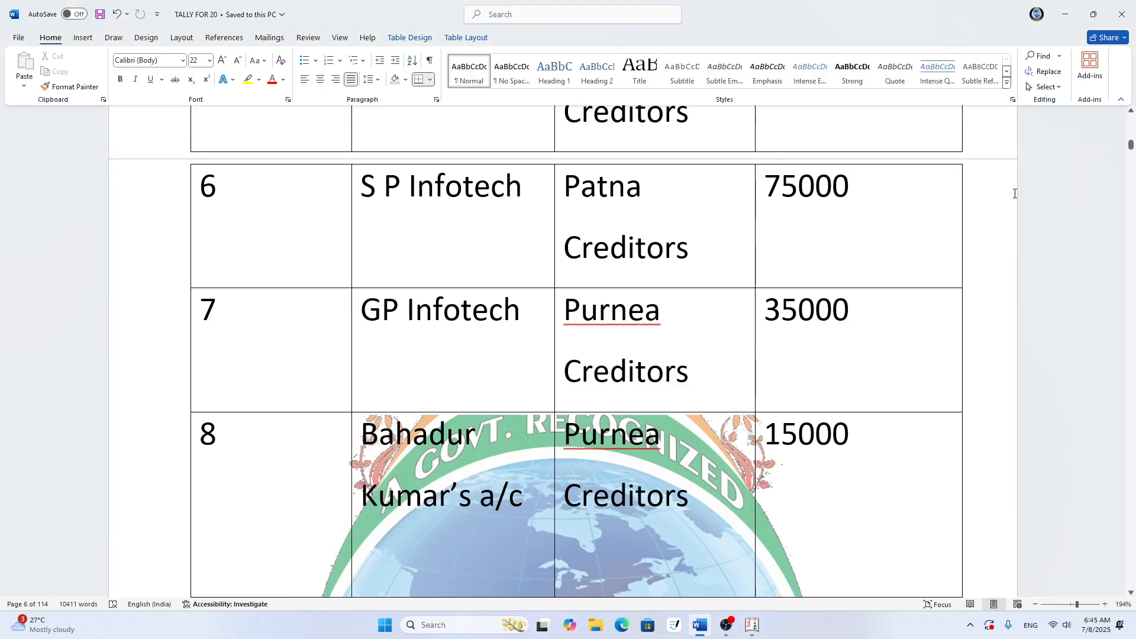
scroll(738, 316, "down", 5)
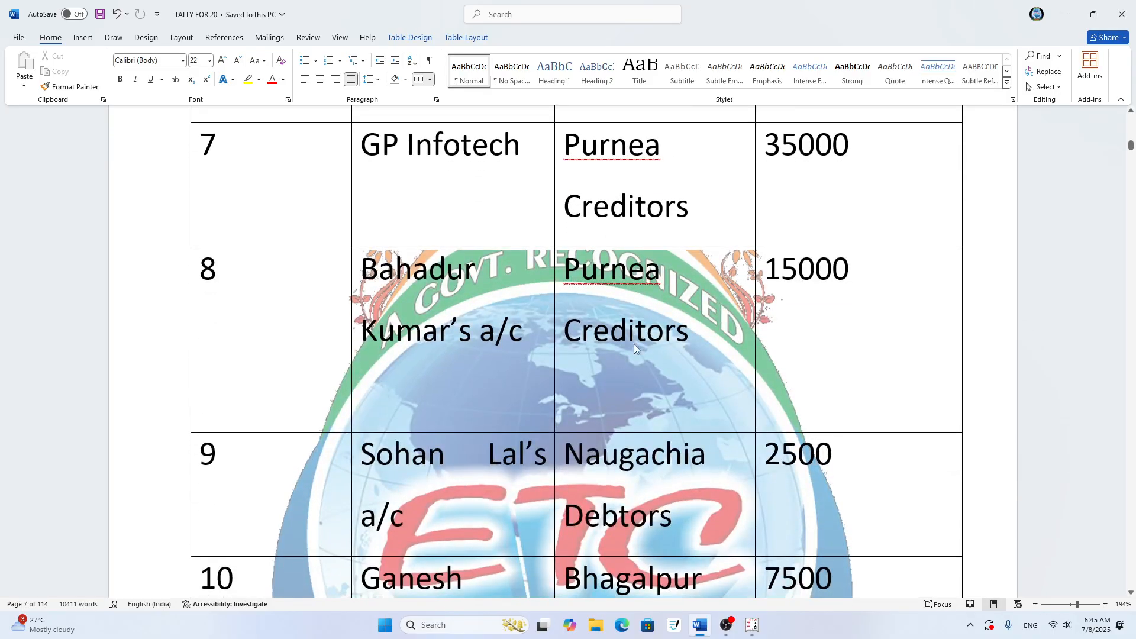
scroll(680, 336, "down", 1)
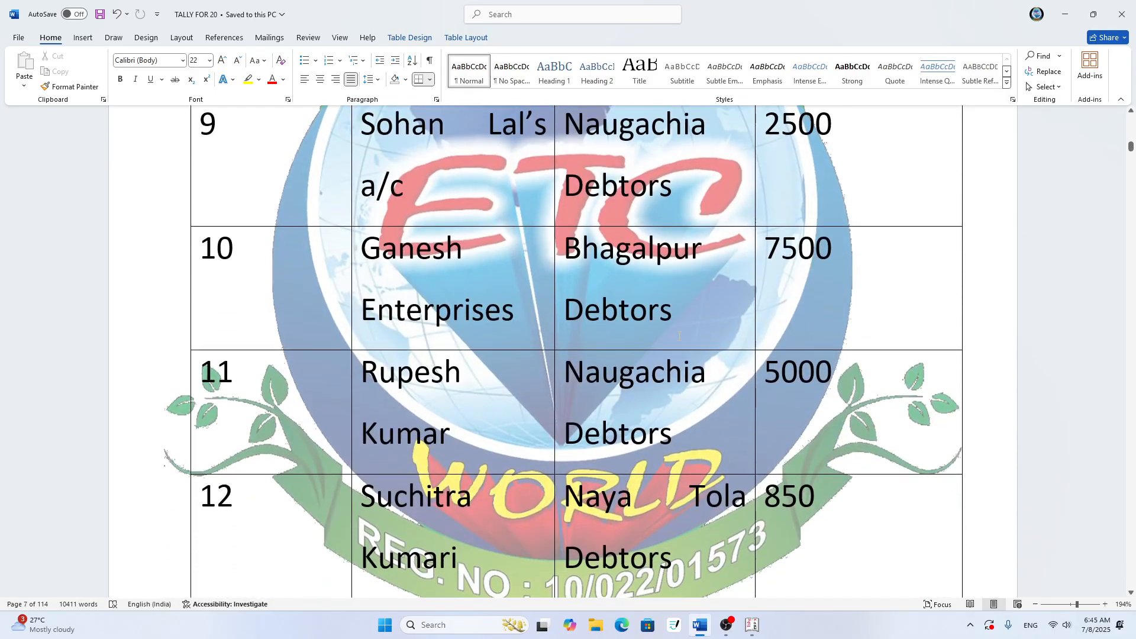
scroll(680, 336, "up", 1)
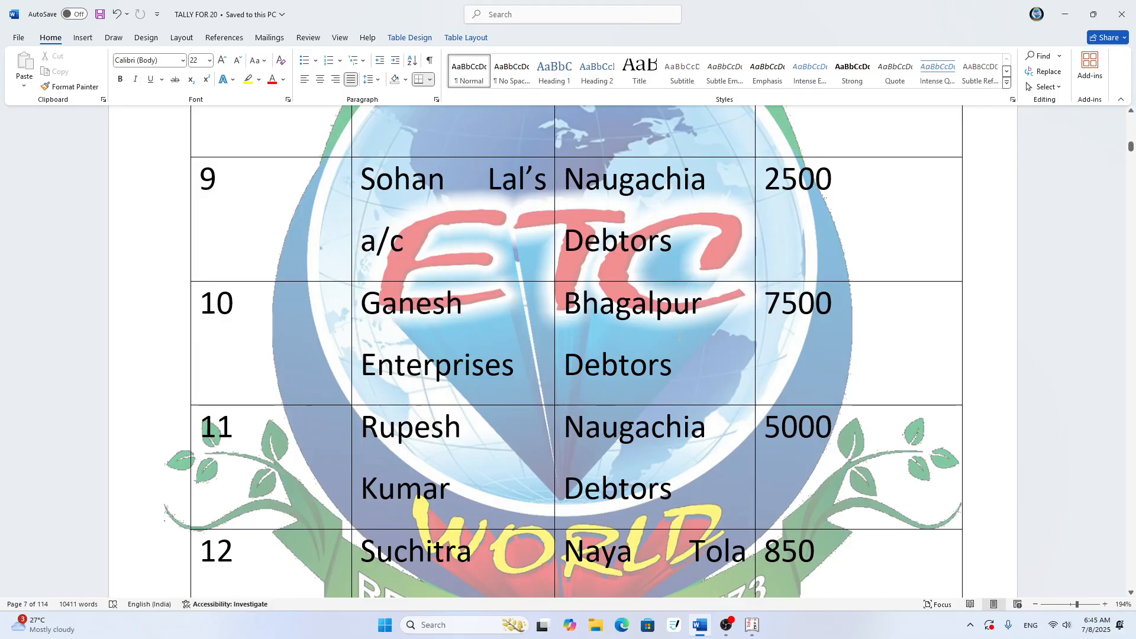
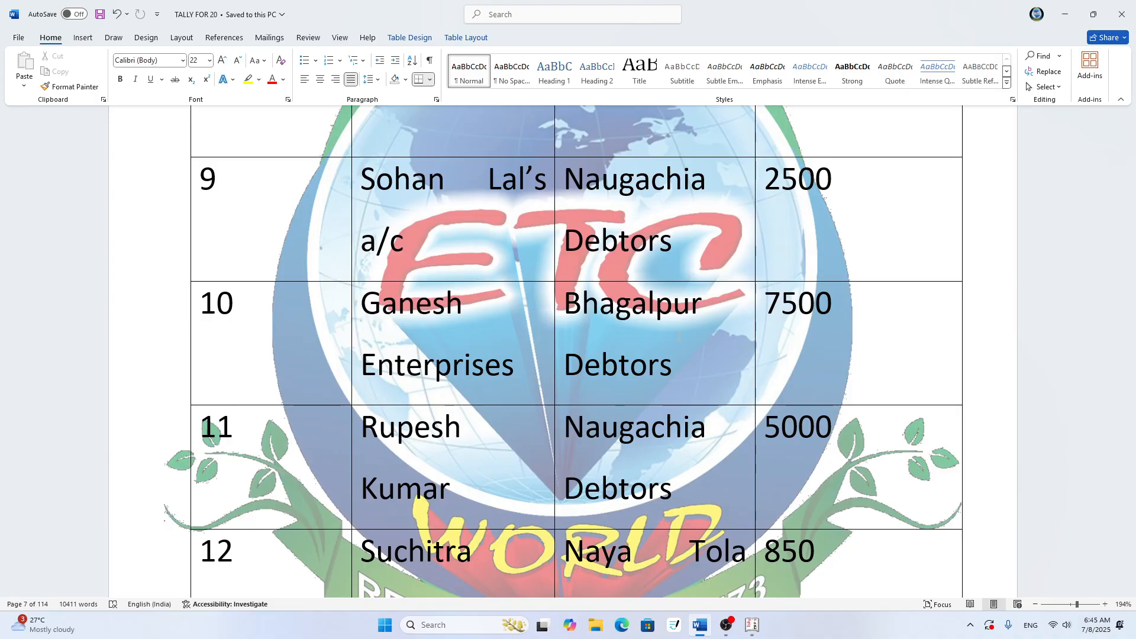
- Switch to Tally.ERP 9 and name the new ledger with the account name from row 9 of the Word table
key("alt+Tab")
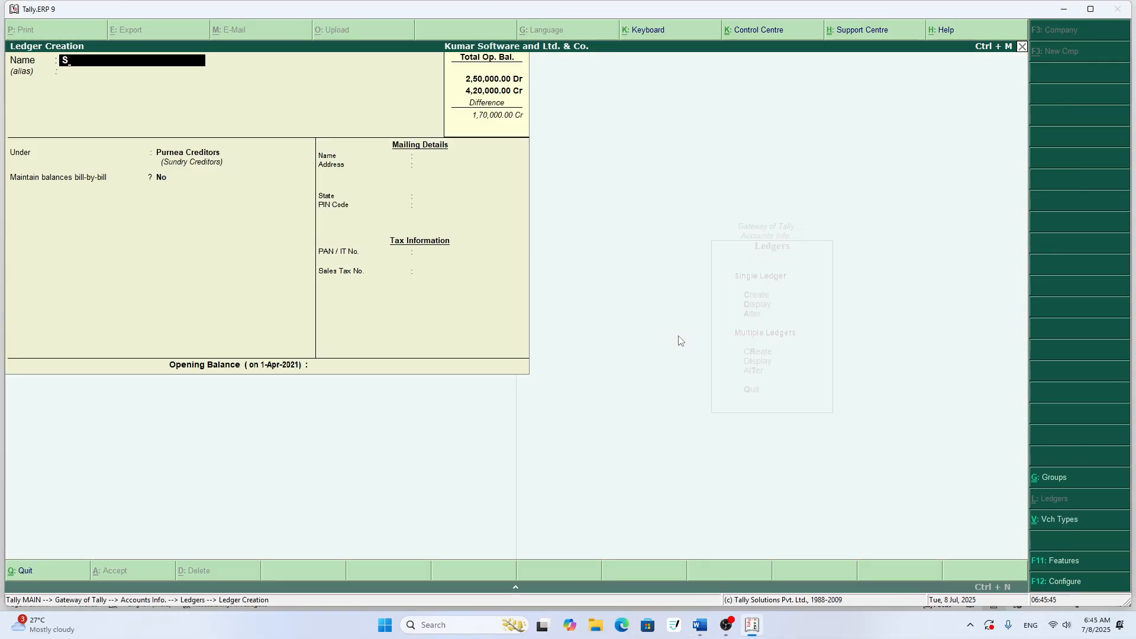
type("ohan")
type("'s")
key("BackSpace")
key("BackSpace")
type("Lal's Ac/")
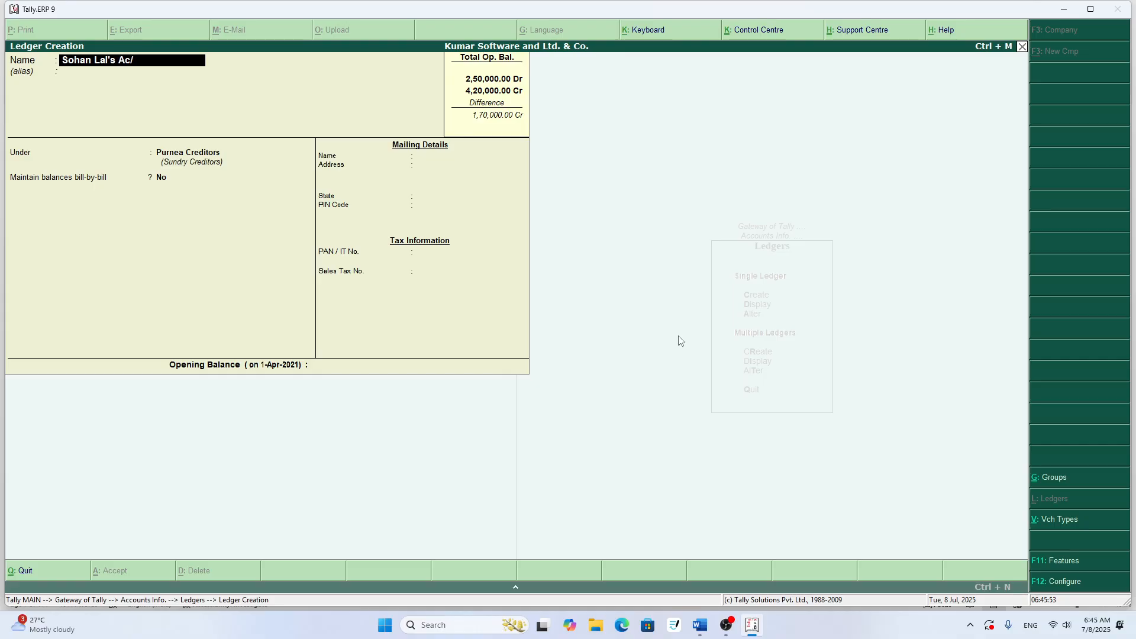
key("BackSpace")
key("BackSpace")
key("BackSpace")
type("a/c")
key("Return")
key("Return")
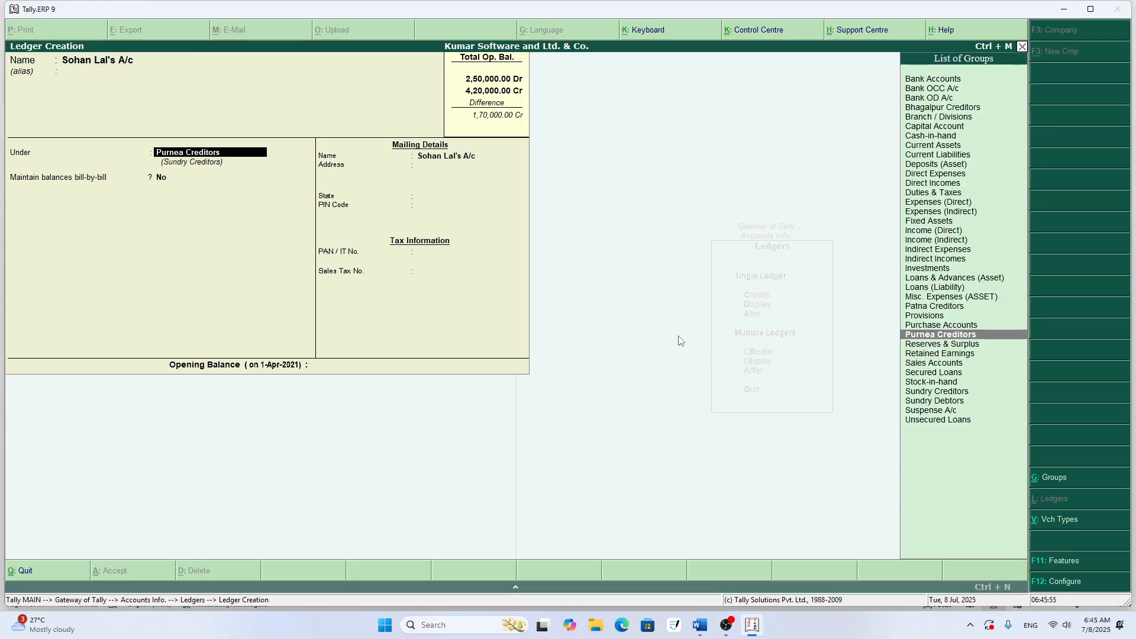
- Start a new group from the ledger's group selection and name it Naugachia Debtors
type("p")
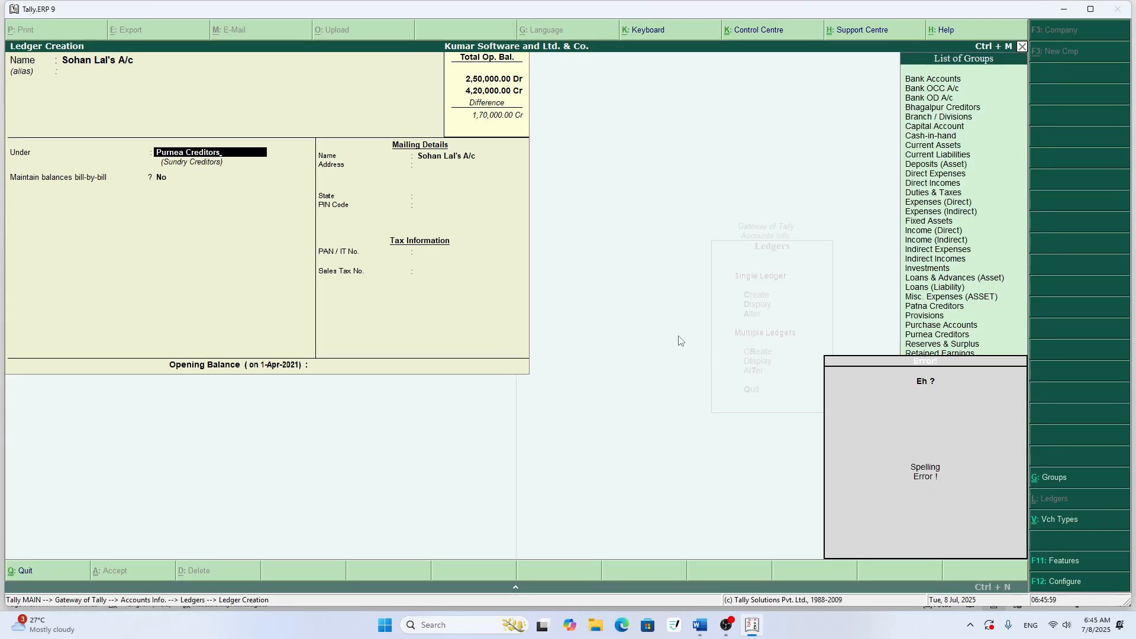
key("alt+c")
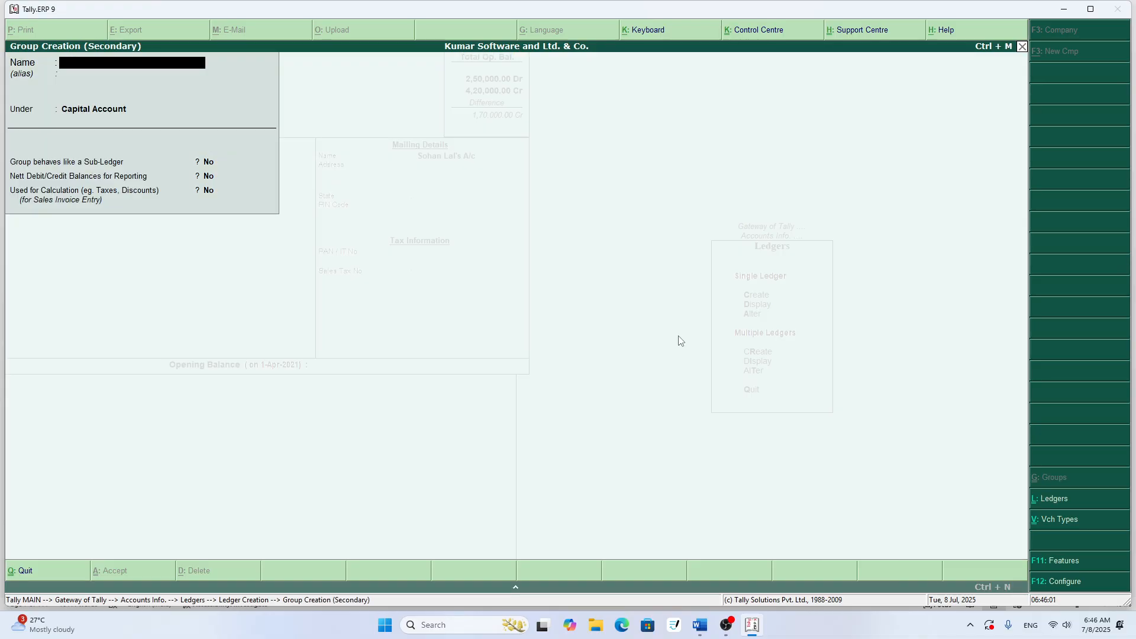
type("Naugachia Debtors")
key("Return")
key("Return")
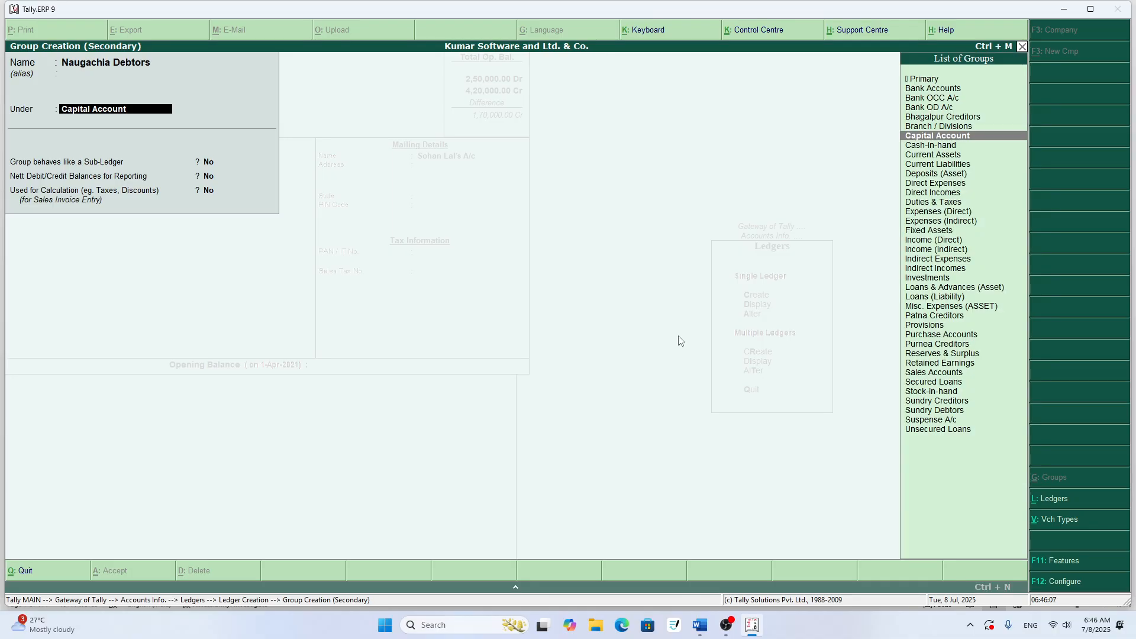
- Place the Naugachia Debtors group under Sundry Debtors and save it as the ledger's group
type("S")
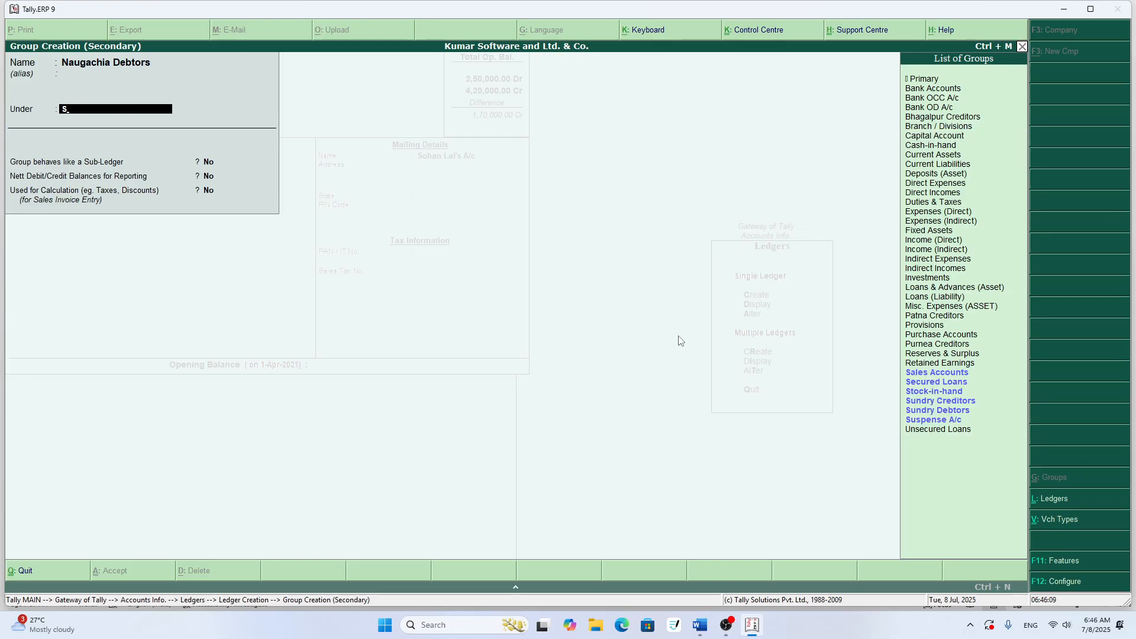
key("Down")
key("Down")
key("Down")
key("Down")
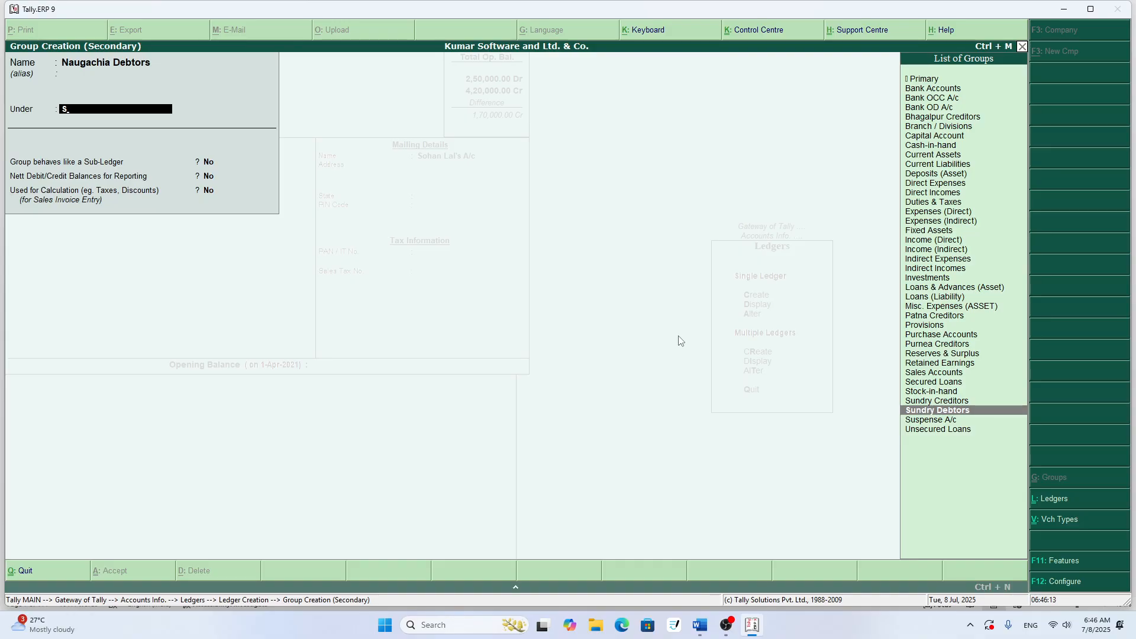
key("Return")
key("Return")
key("Return")
key("Return")
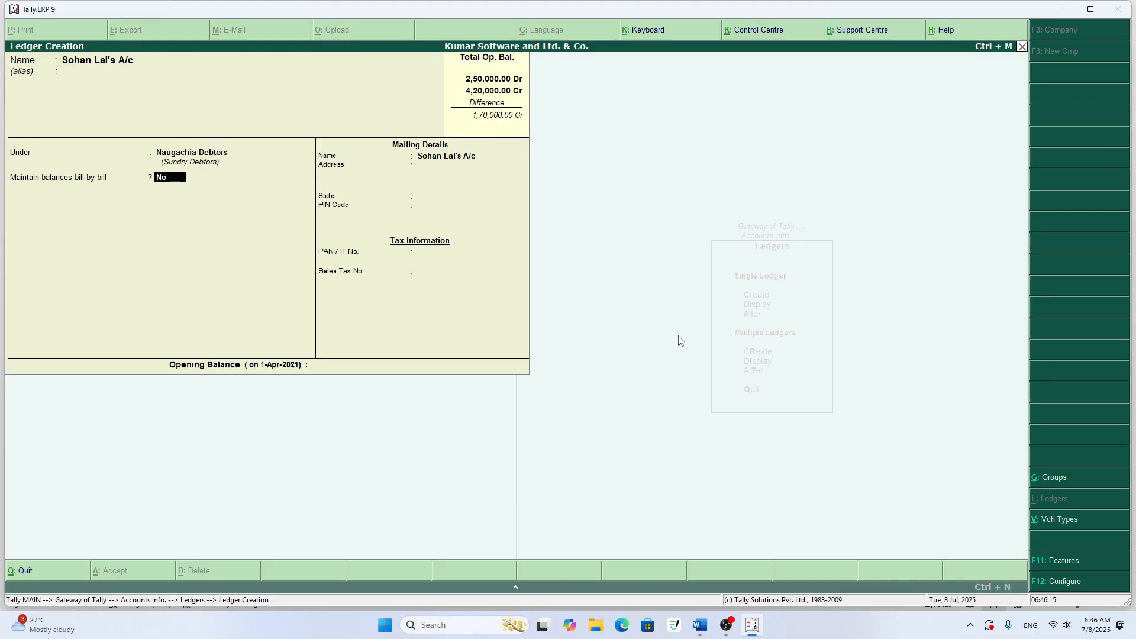
- Set Maintain balances bill-by-bill to Yes, leaving the default credit period blank and the state as Not Applicable
key("Return")
key("Return")
key("Return")
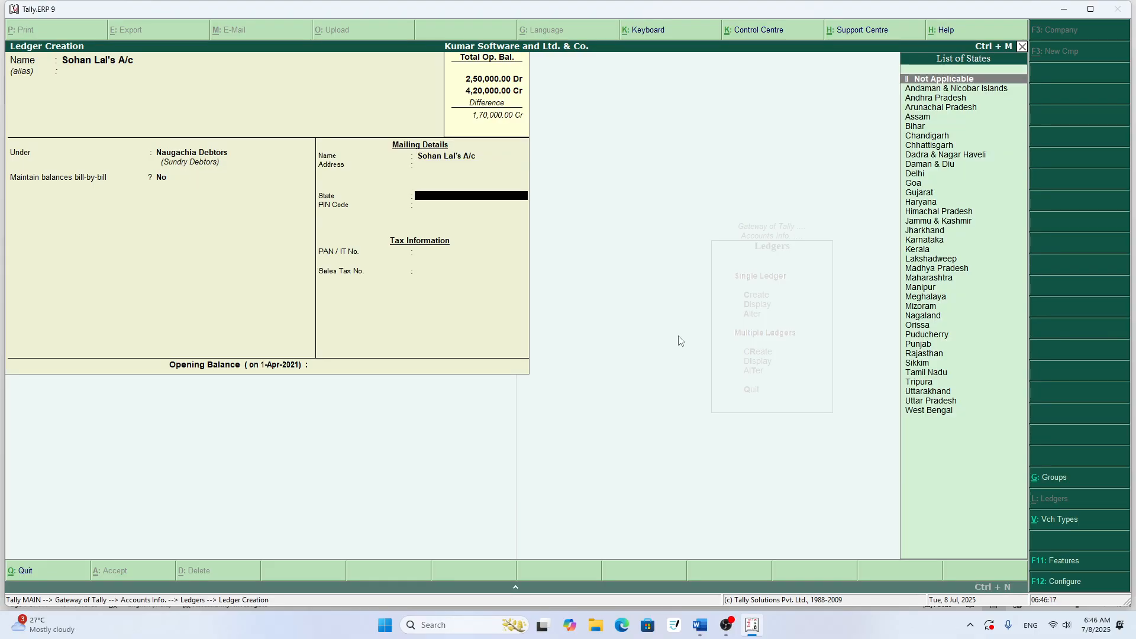
key("BackSpace")
key("BackSpace")
key("BackSpace")
key("BackSpace")
key("Return")
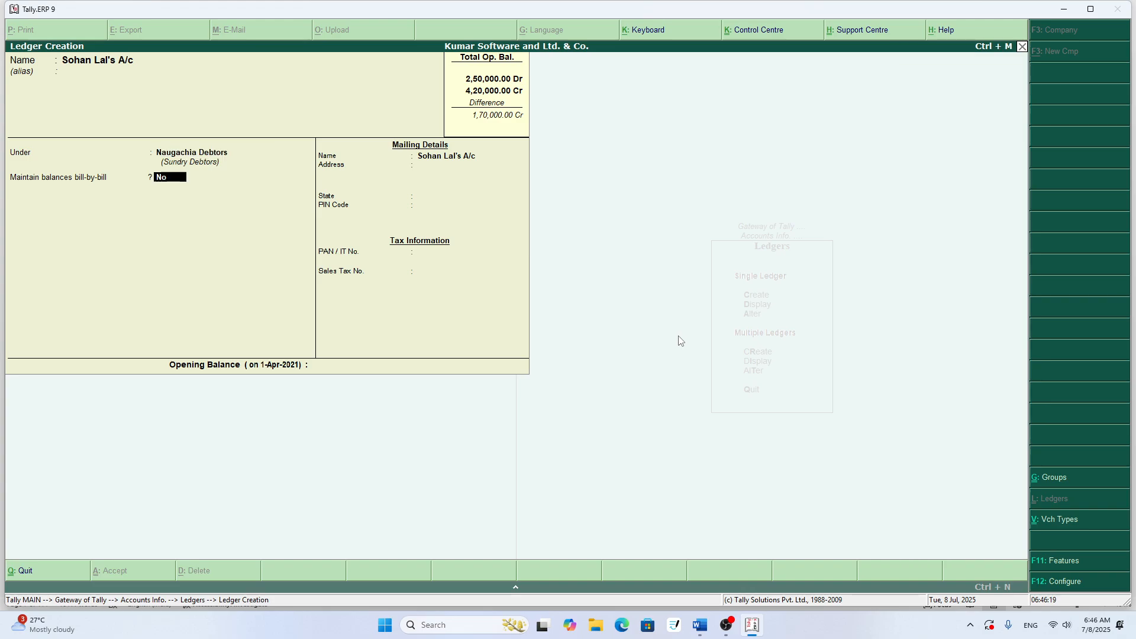
type("y")
key("Return")
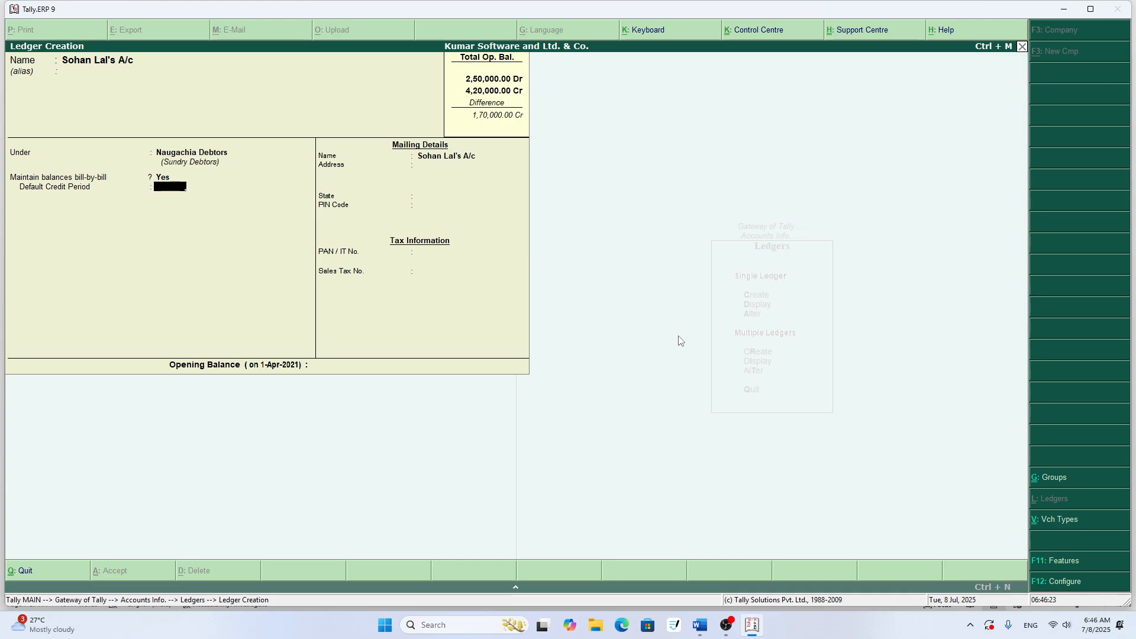
key("Return")
key("Return")
key("Return")
key("Return")
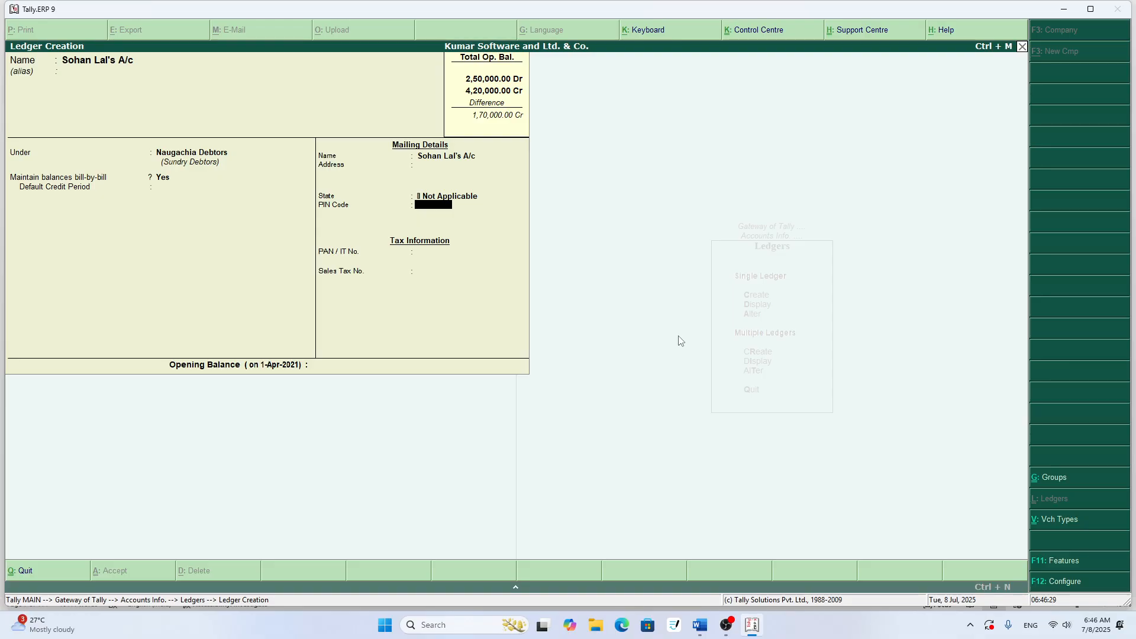
- Go back to Maintain balances bill-by-bill and set it to No
key("BackSpace")
key("BackSpace")
key("BackSpace")
key("BackSpace")
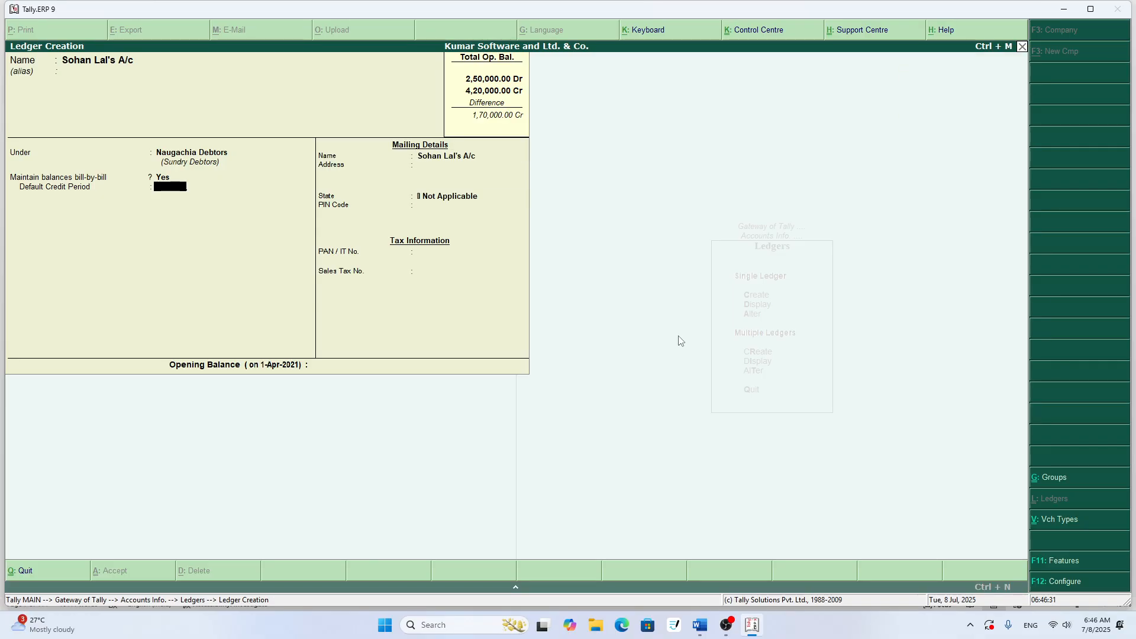
key("BackSpace")
type("n")
key("Return")
key("Return")
key("Return")
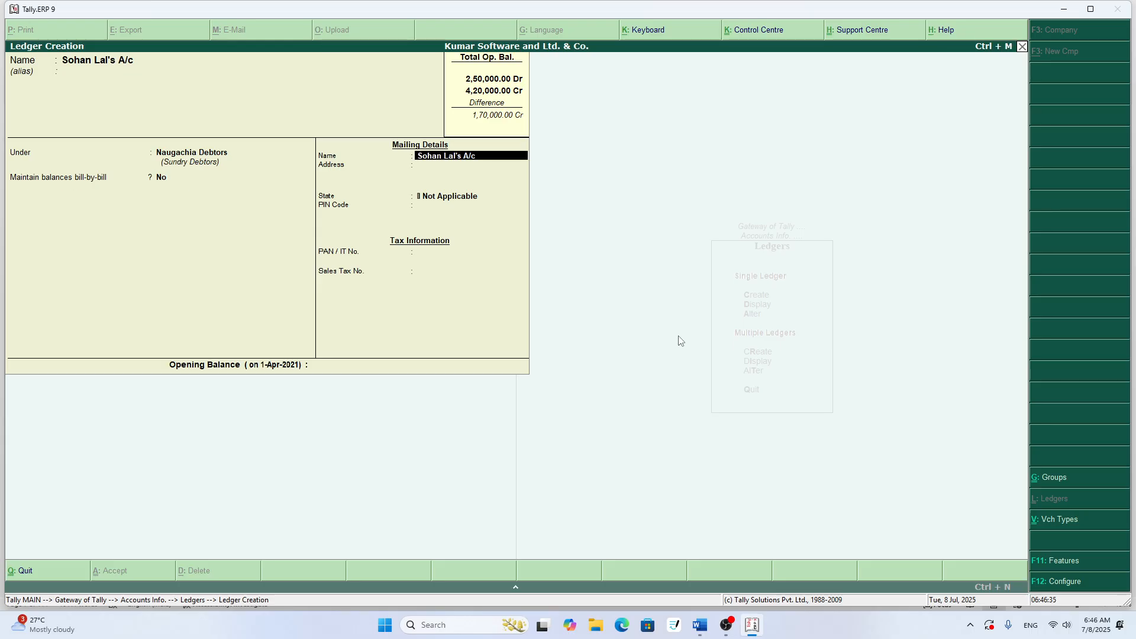
- Leave the mailing and tax details empty, set the opening balance to 2500, and save the ledger
key("BackSpace")
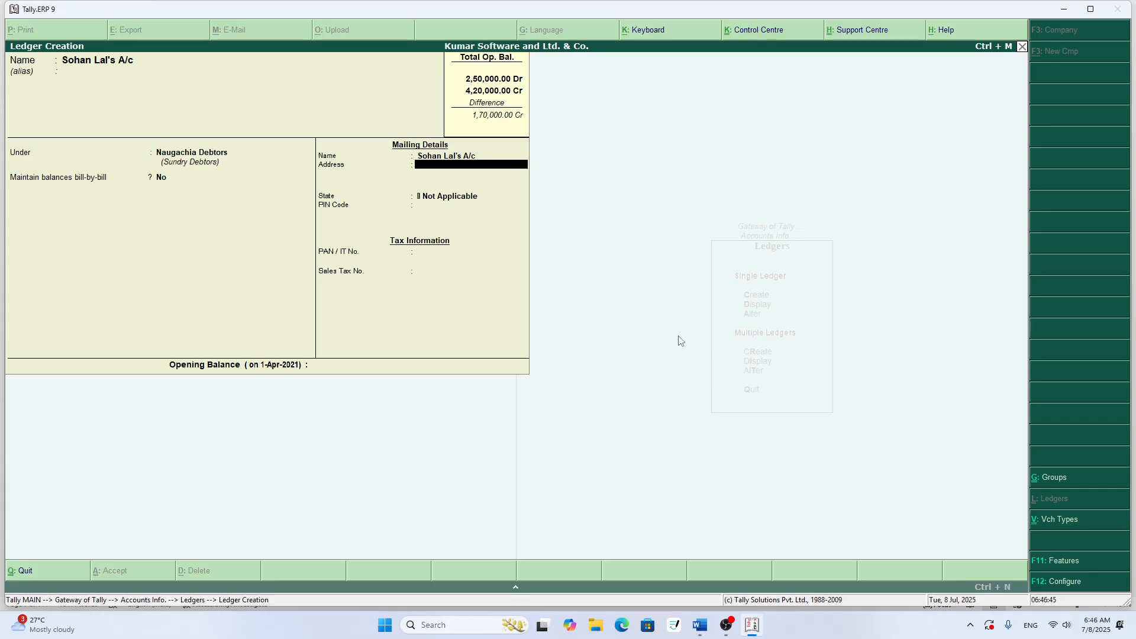
key("Return")
key("Return")
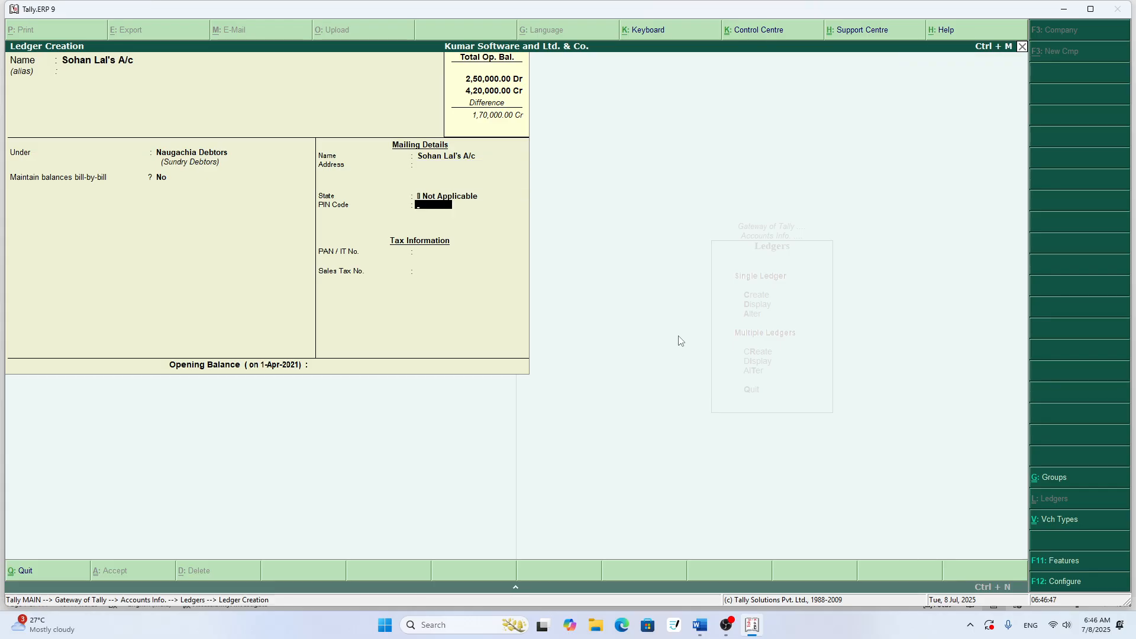
key("Return")
key("Return")
key("Return")
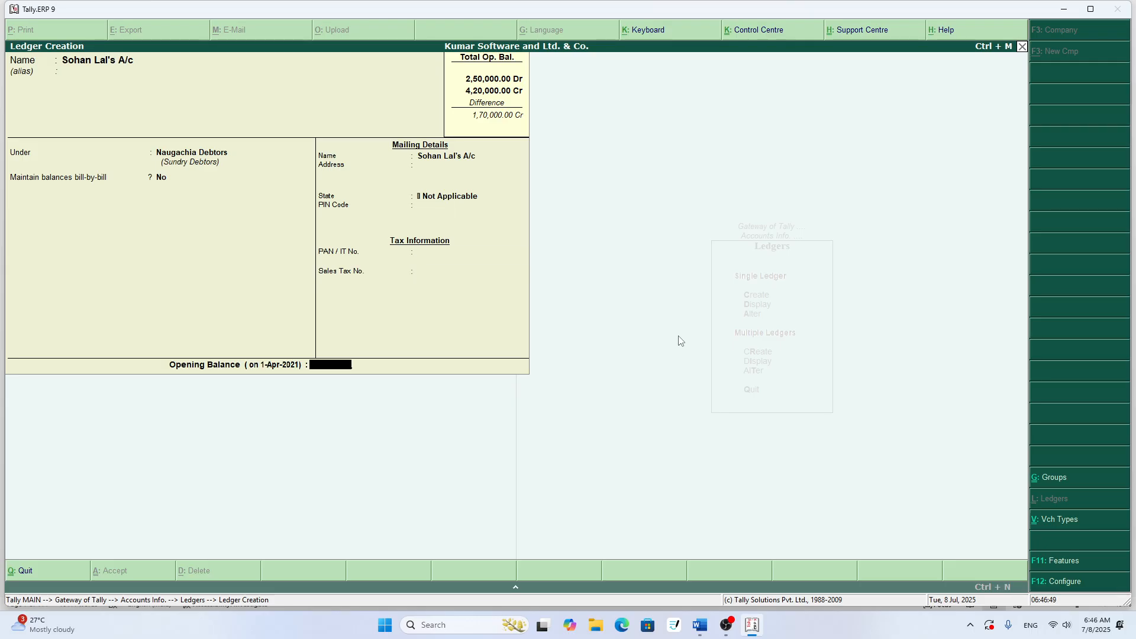
type("2500")
key("Return")
key("Return")
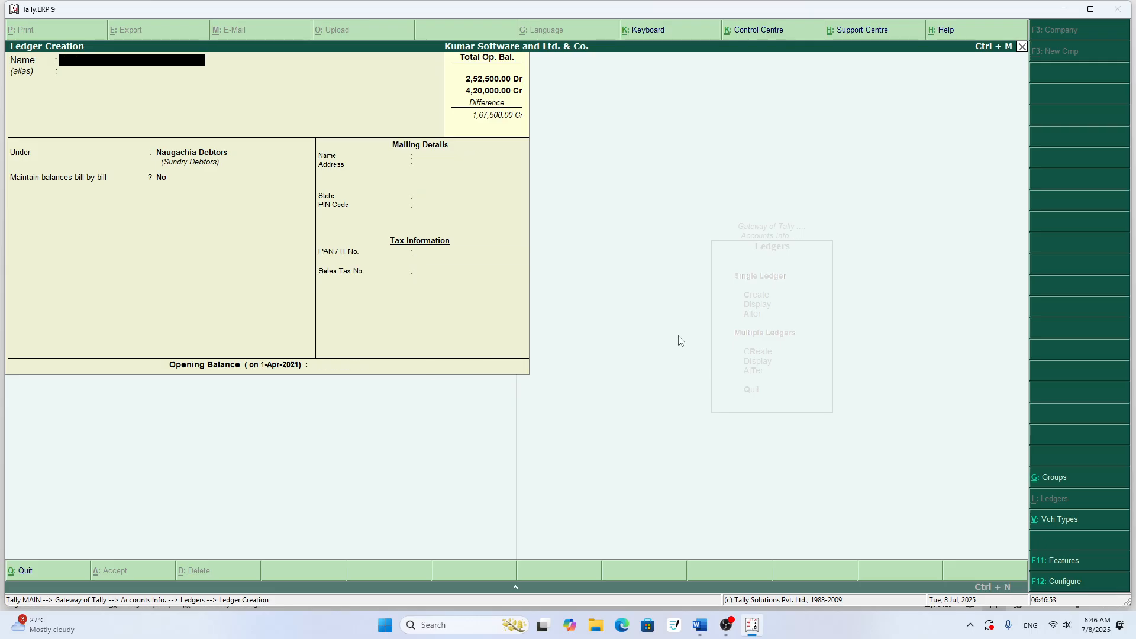
- Check row 10 of the Word table and enter Ganesh Debtors as the next ledger name in Tally.ERP 9
key("alt+Tab")
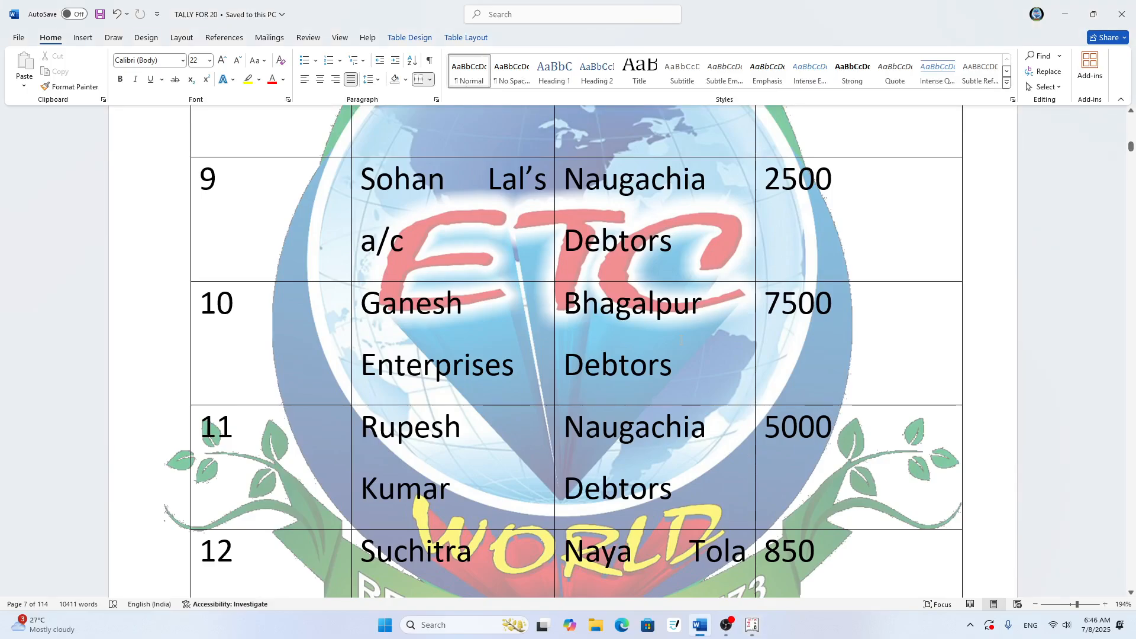
scroll(682, 338, "down", 3)
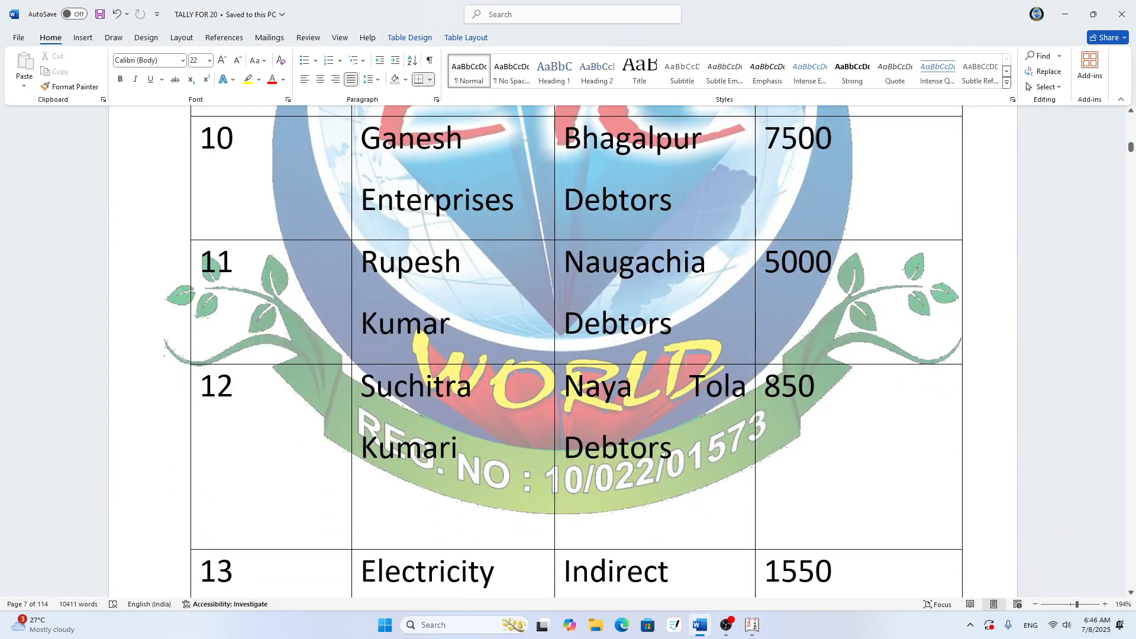
key("alt+Tab")
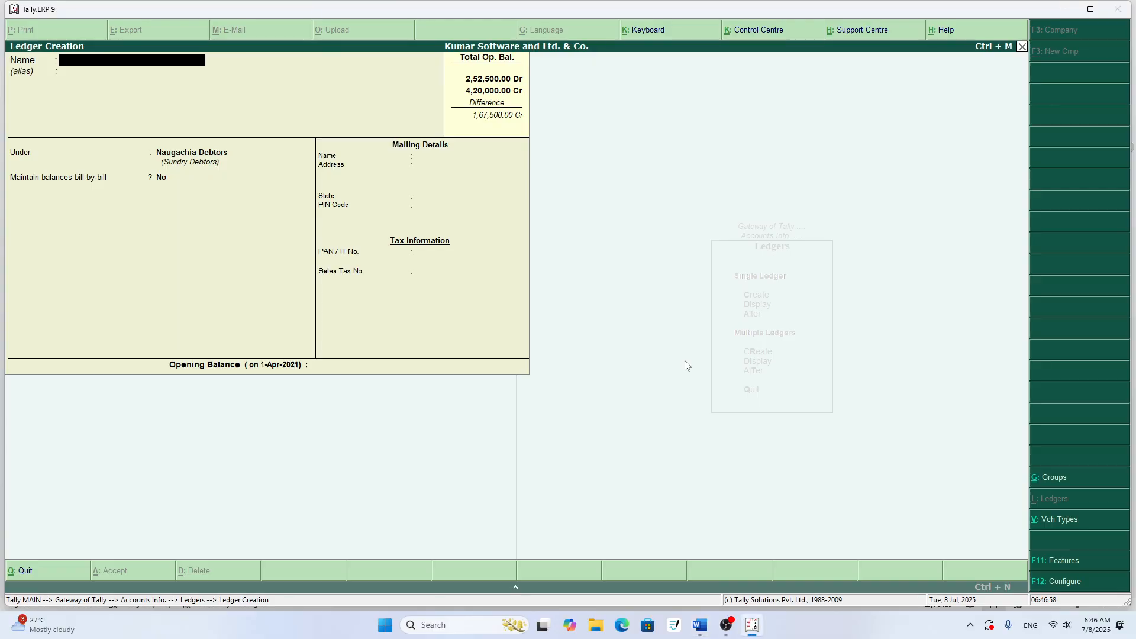
type("Ane")
key("BackSpace")
key("BackSpace")
key("BackSpace")
type("Ganesh Debotr")
key("BackSpace")
key("BackSpace")
key("BackSpace")
type("tors")
- Recheck the row 10 name in Word and correct the ledger name to Ganesh Enterprises in Tally.ERP 9
key("alt+Tab")
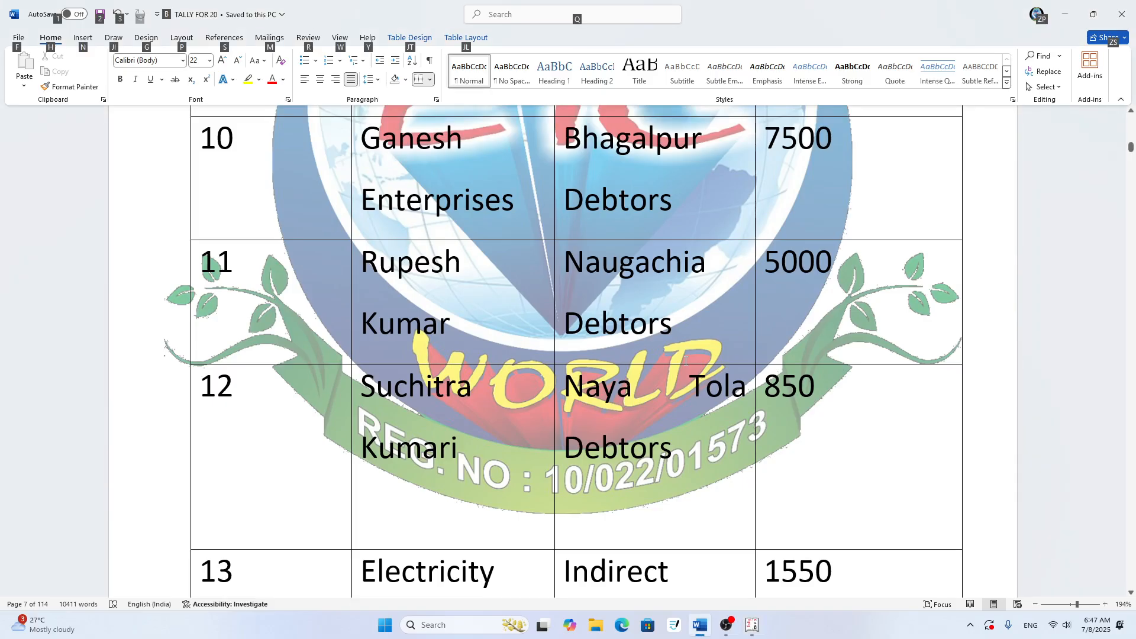
key("alt+Tab")
key("BackSpace")
key("BackSpace")
key("BackSpace")
key("BackSpace")
key("BackSpace")
key("BackSpace")
key("BackSpace")
key("BackSpace")
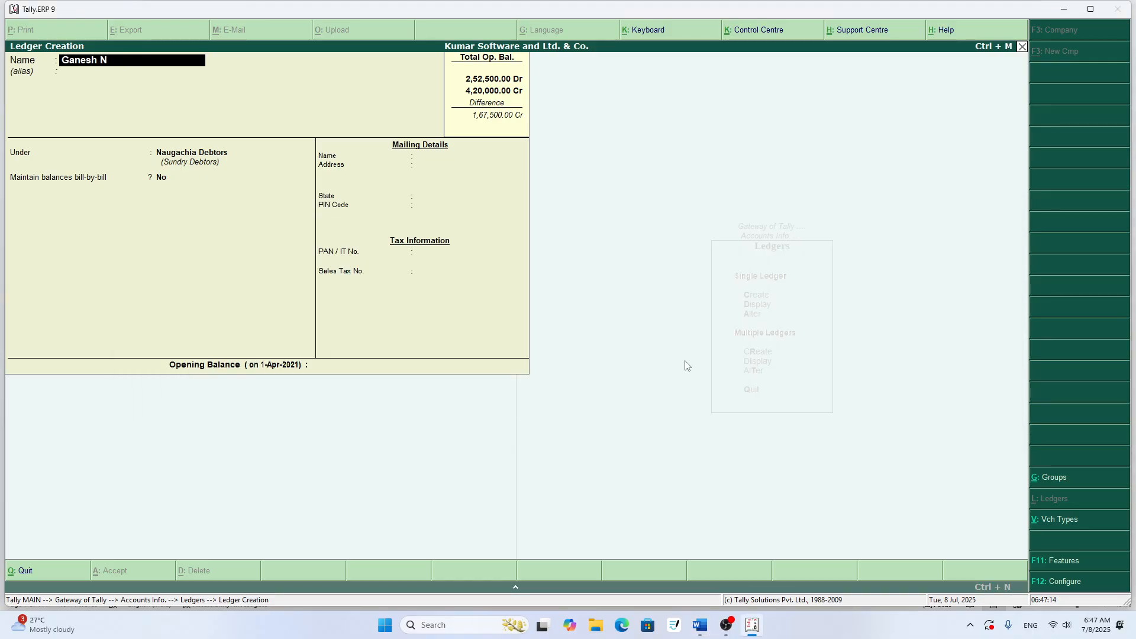
type("Enterprises")
key("Return")
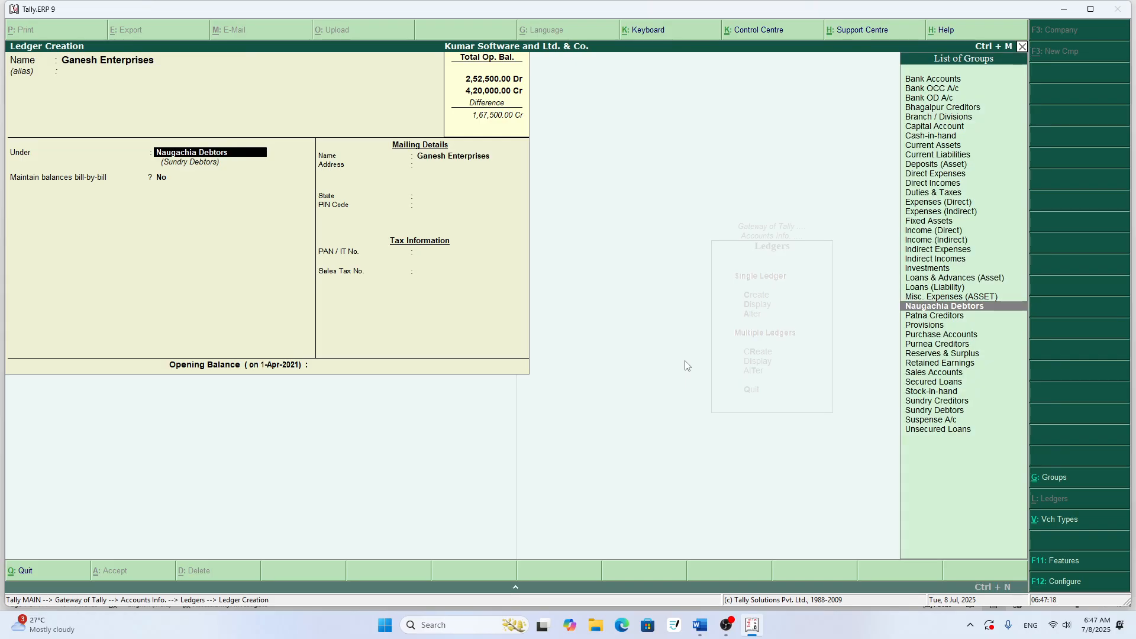
- Create the group Bhagalpur Debtors under Sundry Debtors and assign it to the Ganesh Enterprises ledger
type("B")
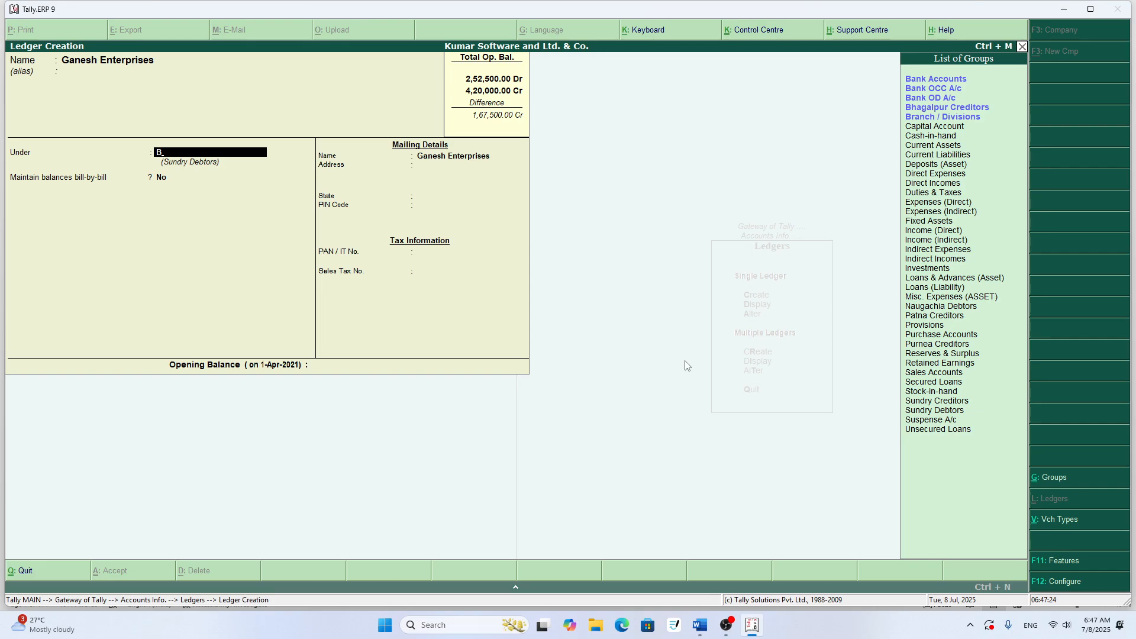
key("alt+c")
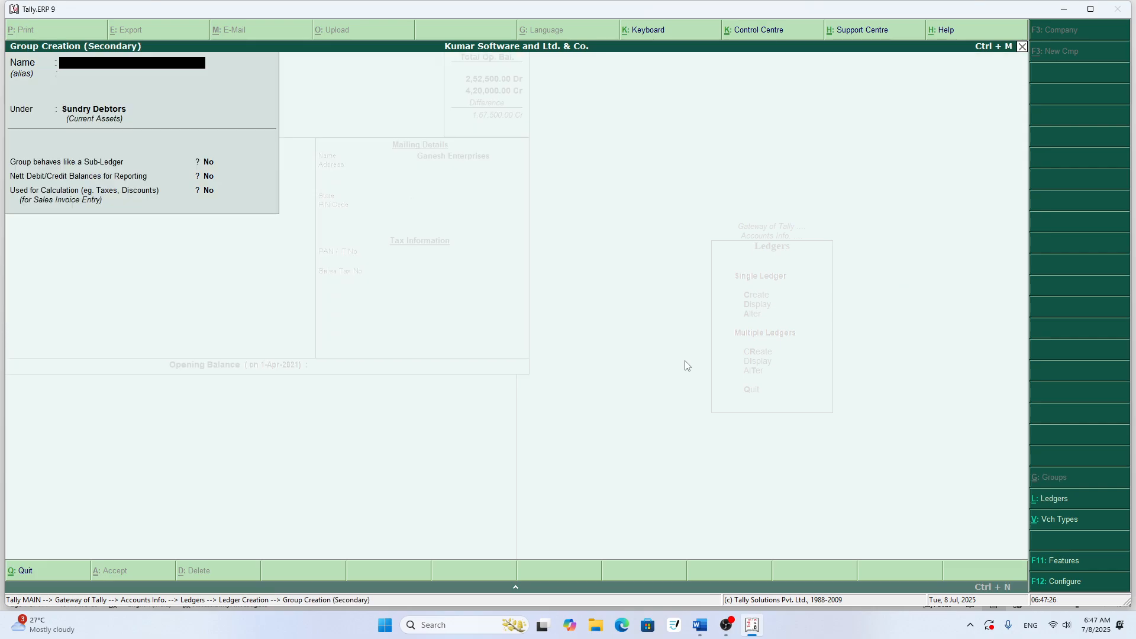
type("Bhagalpur Debtors")
key("Return")
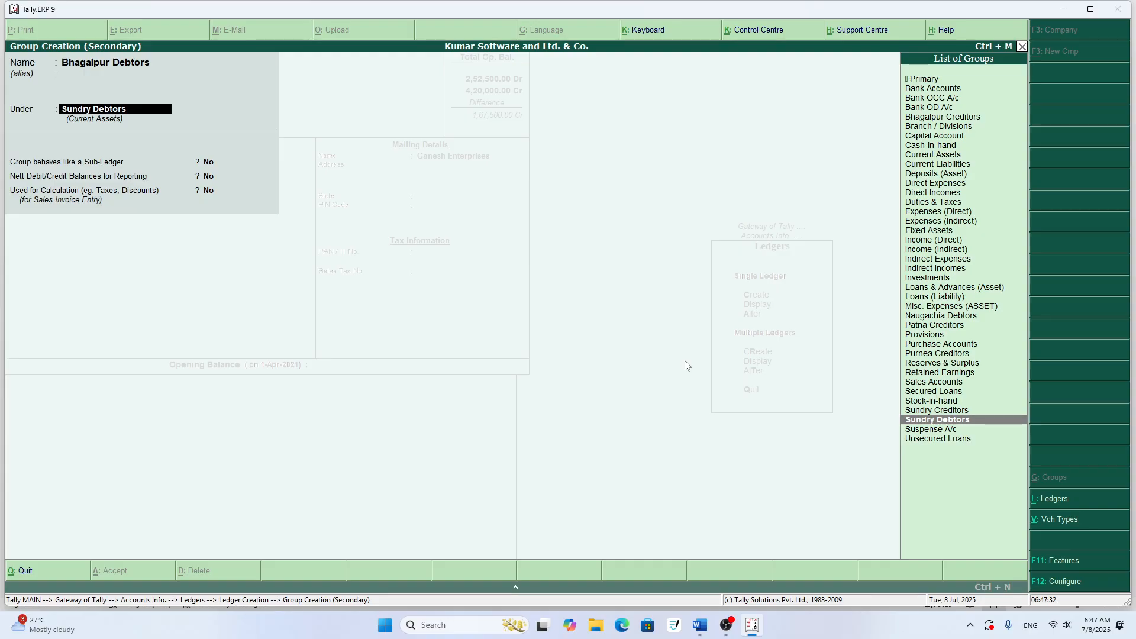
key("Return")
key("Return")
key("Return")
key("Return")
key("Return")
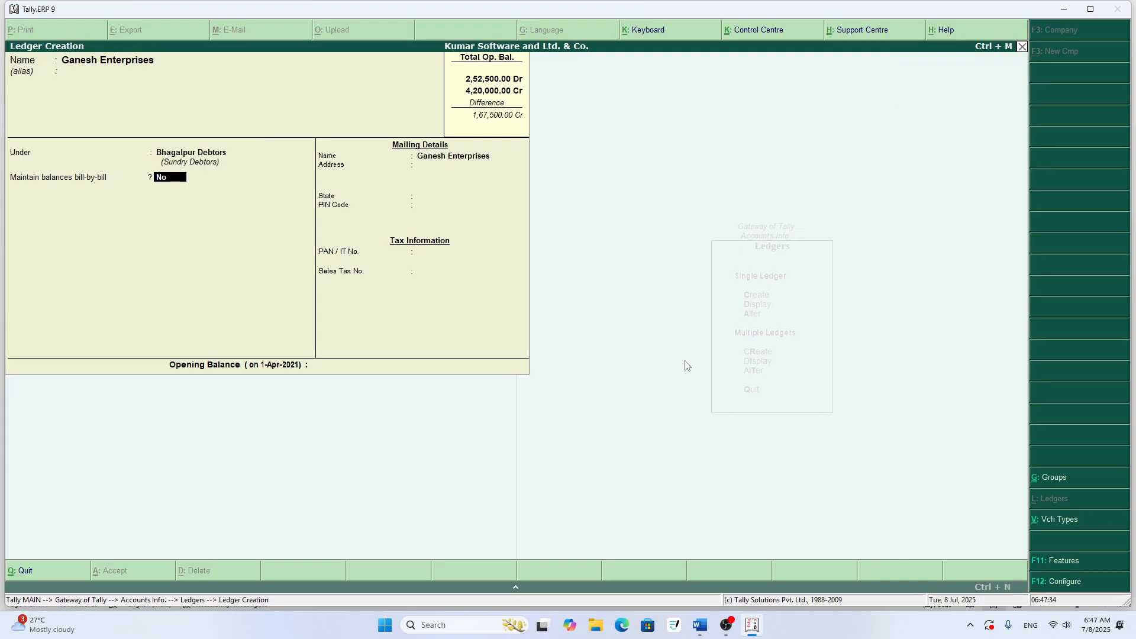
- Check the row 10 amount in Word, set the Ganesh Enterprises opening balance to 7500, and save the ledger
key("alt+Tab")
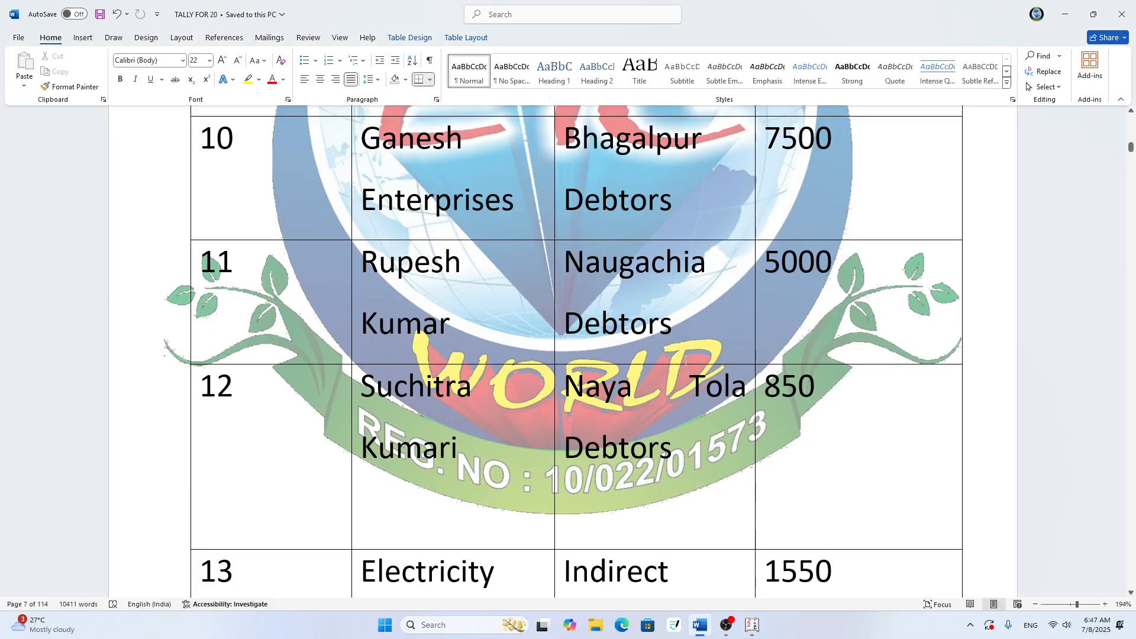
key("alt+Tab")
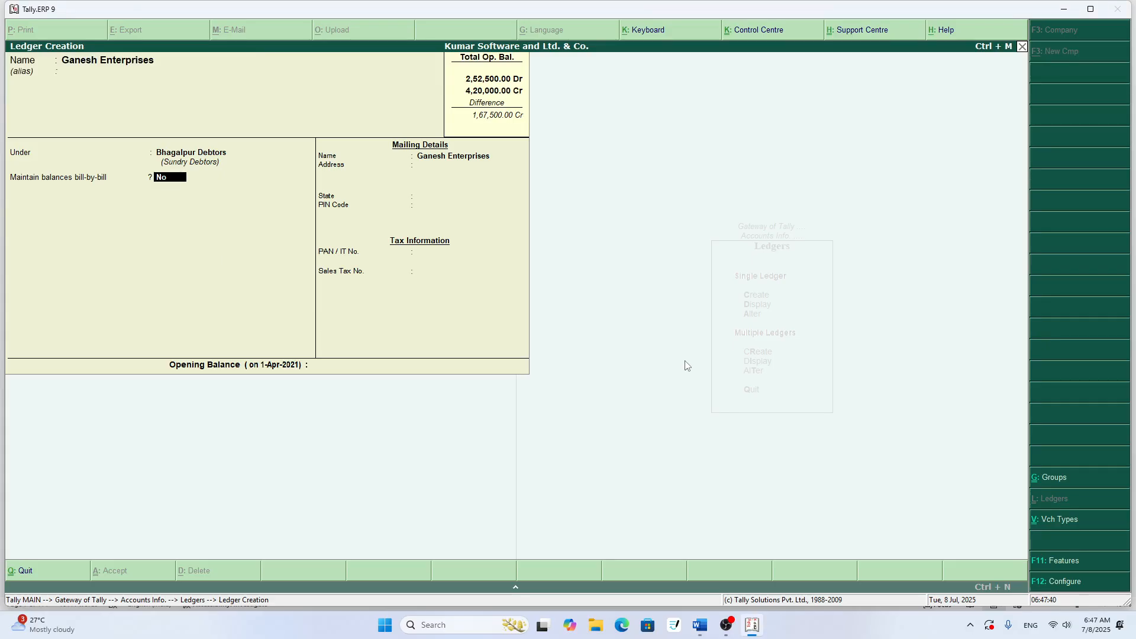
key("Return")
key("Return")
key("Return")
key("Return")
key("Return")
key("Return")
key("Return")
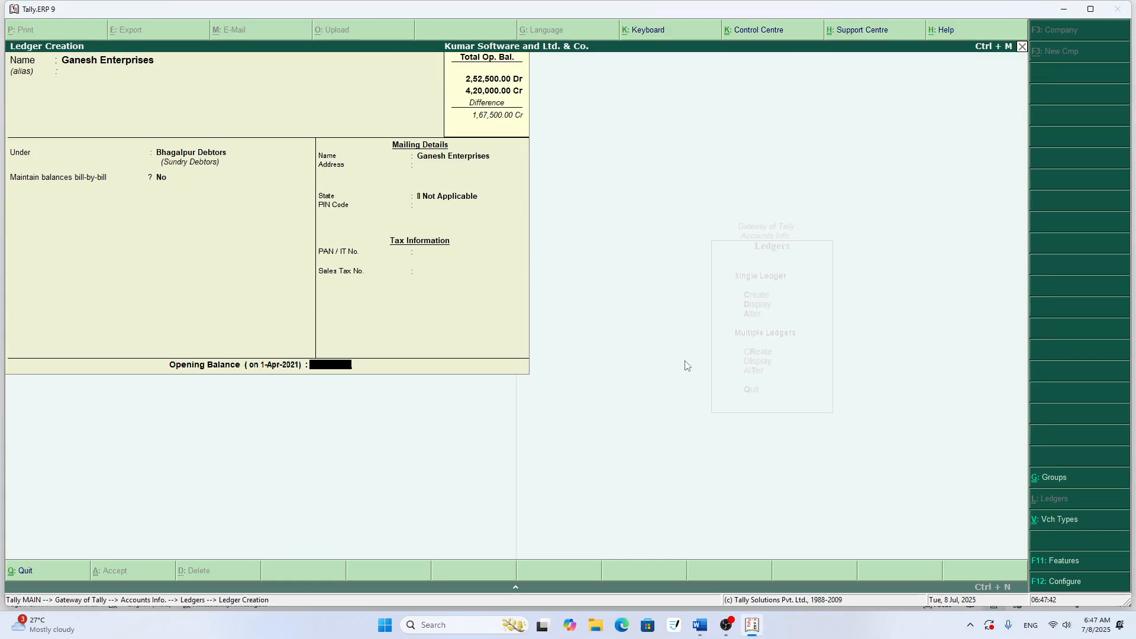
key("BackSpace")
type("7500")
key("Return")
key("Return")
key("Return")
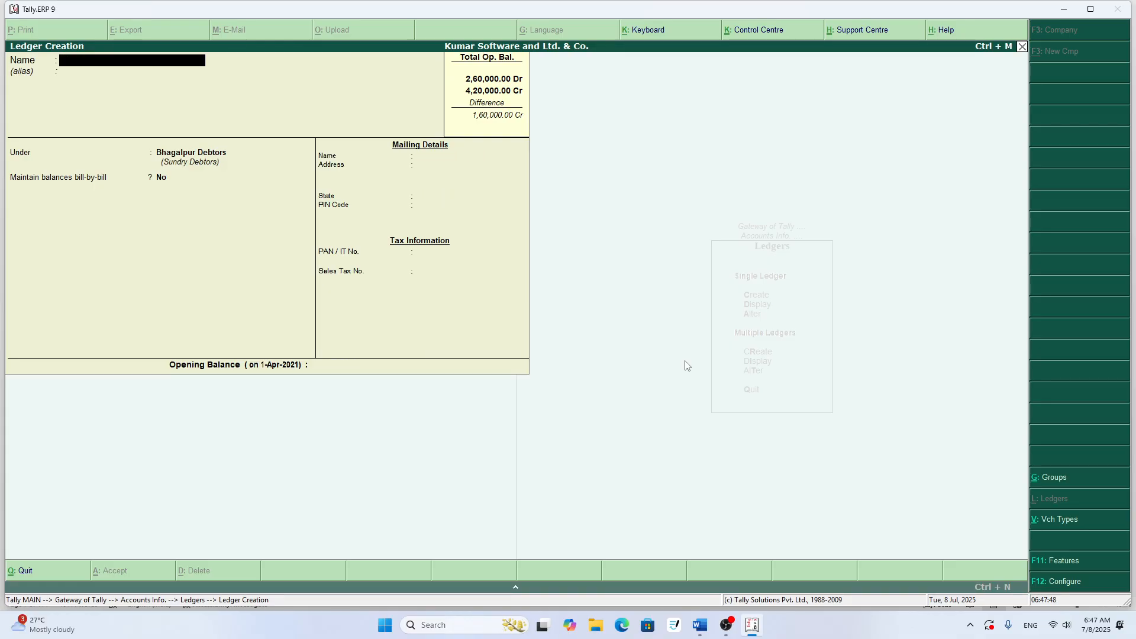
- Check row 11 of the Word table and enter that person's name followed by A/c as the next ledger name in Tally.ERP 9
key("alt+Tab")
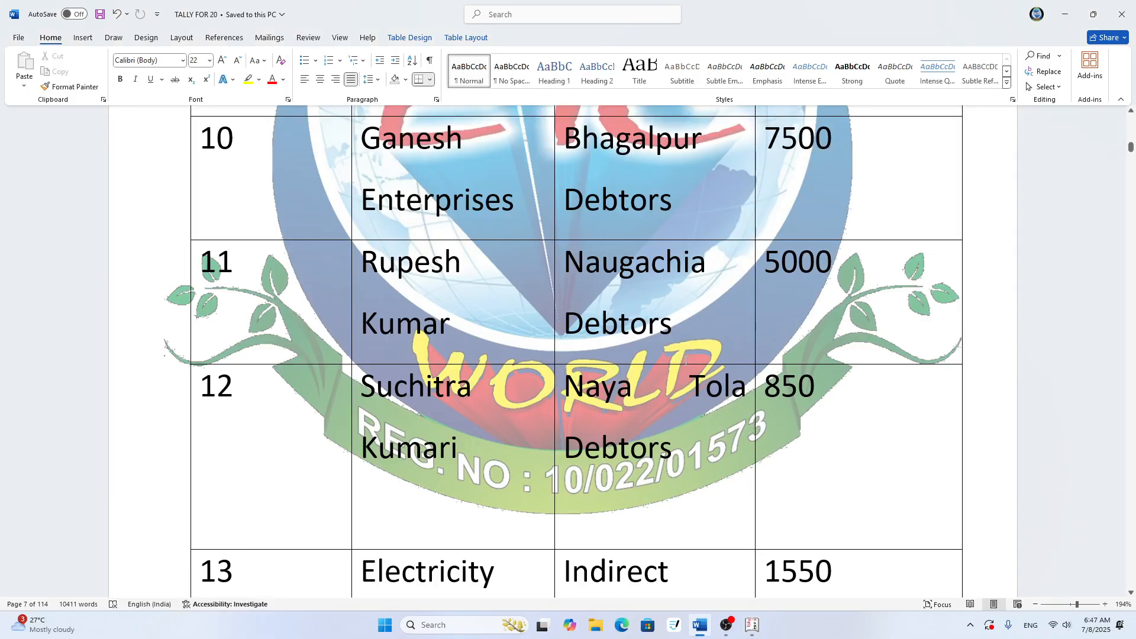
scroll(665, 351, "down", 2)
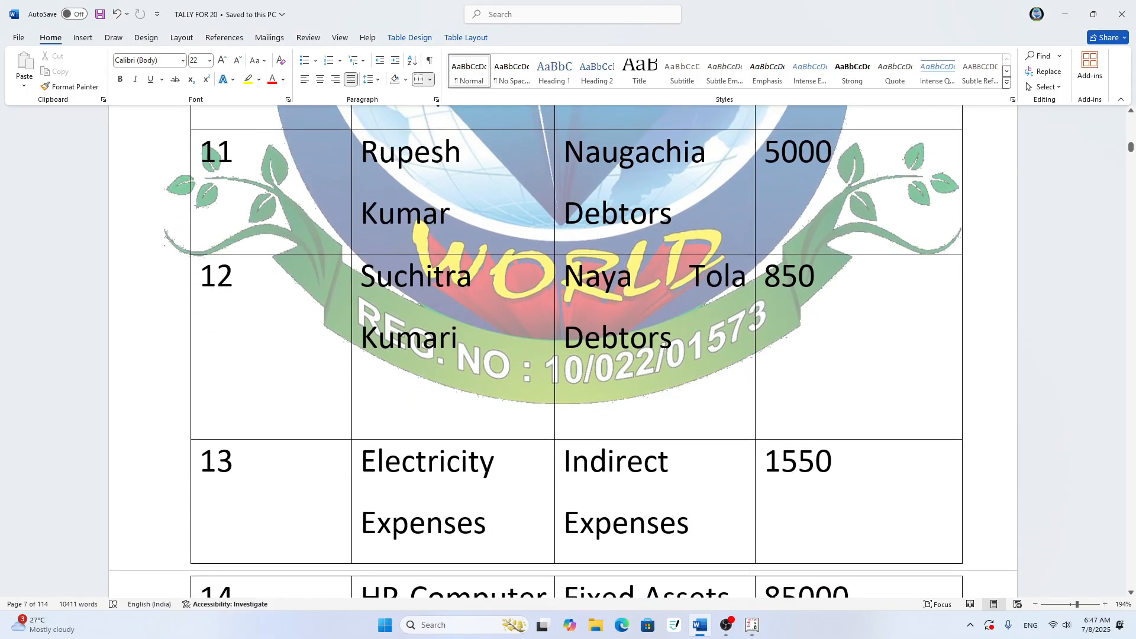
key("alt+Tab")
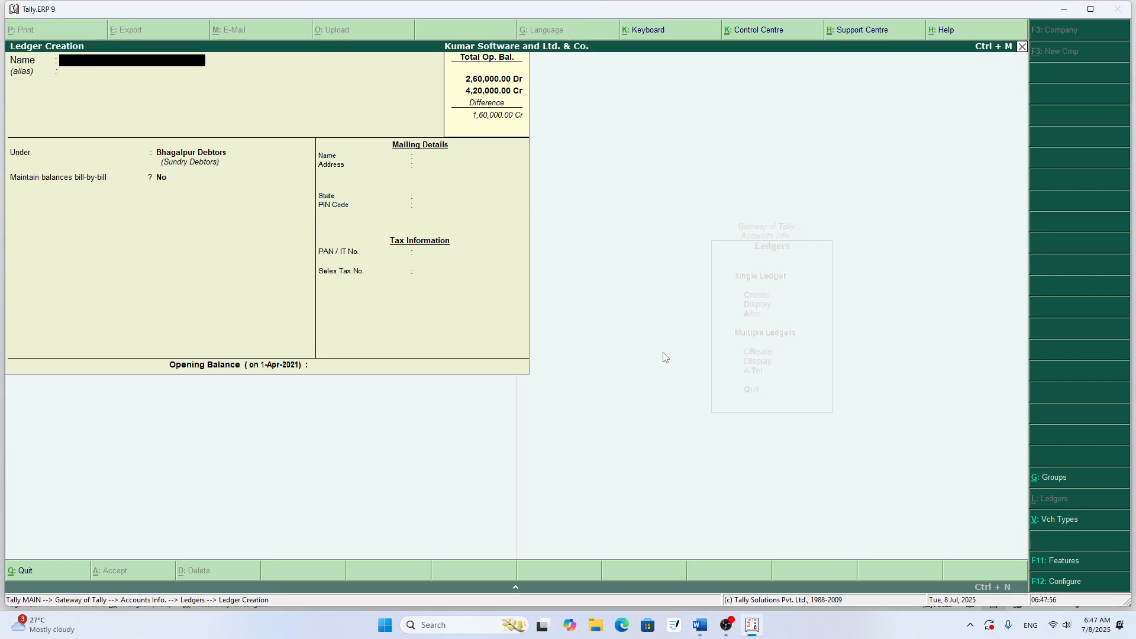
type("Rupesh Kumar")
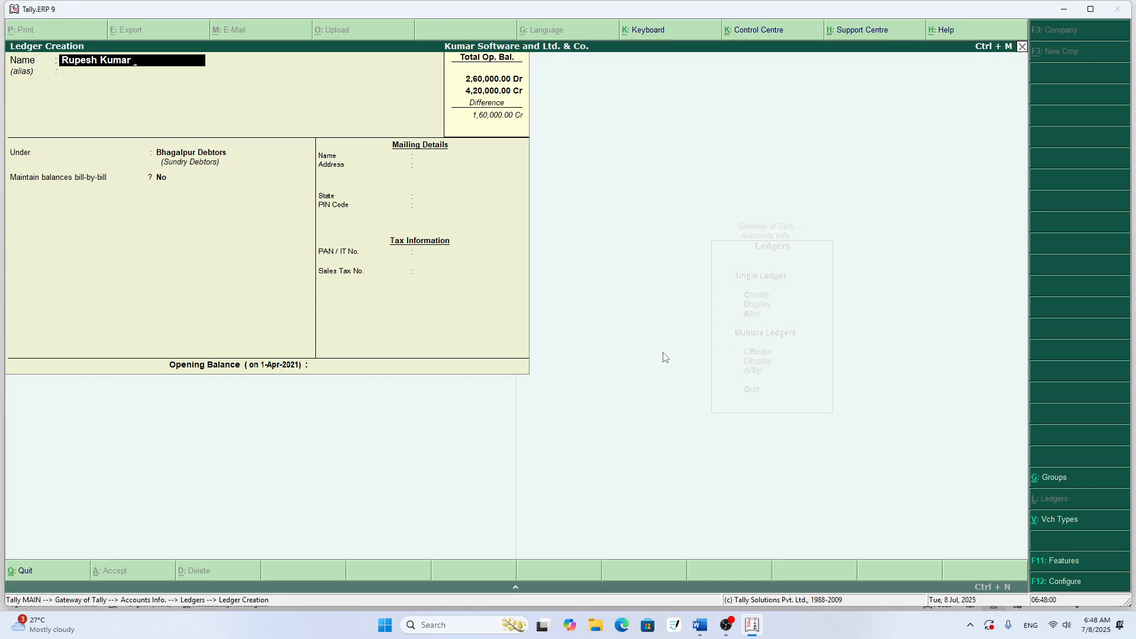
type(" A/c")
key("Return")
key("Return")
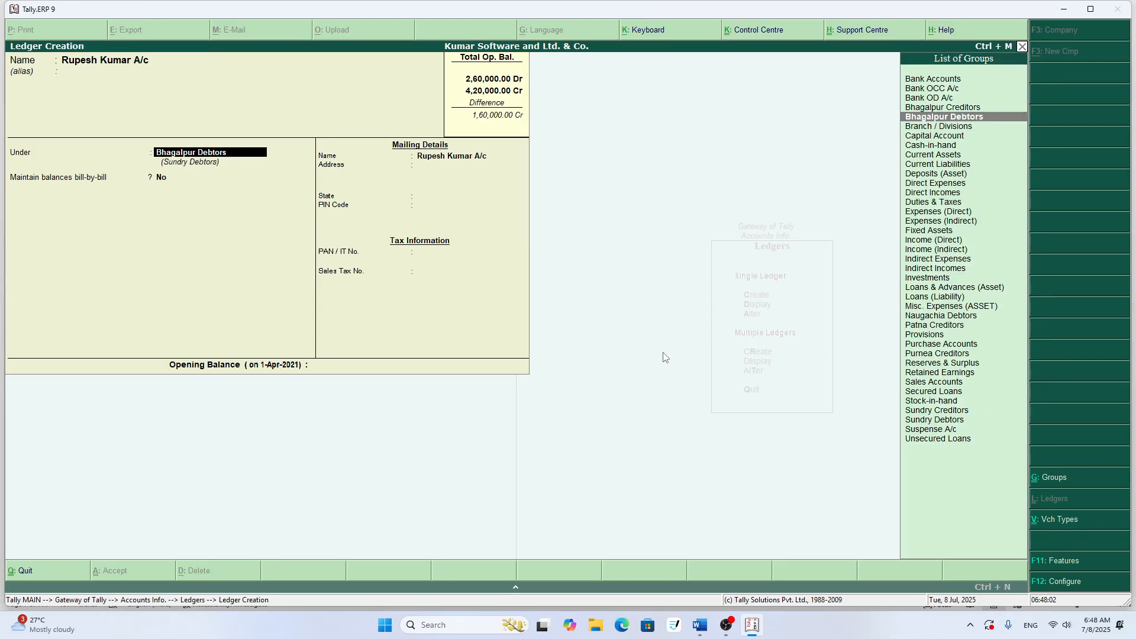
- Assign the row 11 ledger to the Naugachia Debtors group and leave its mailing and tax details at their defaults
type("N")
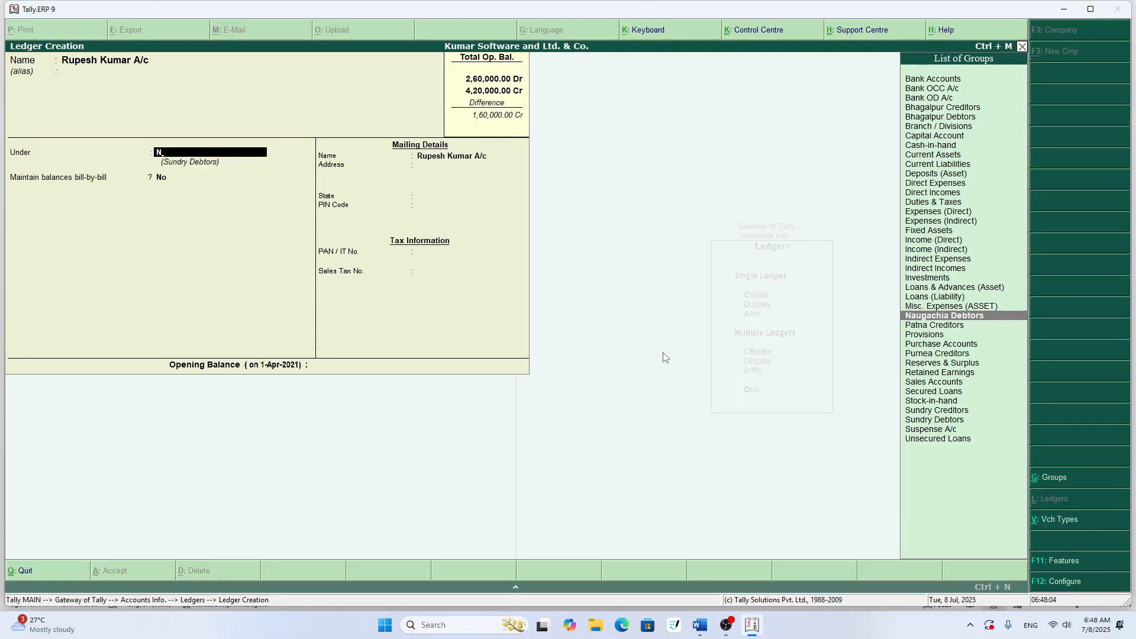
key("Return")
key("Return")
key("Return")
key("Return")
key("Return")
key("Return")
key("Return")
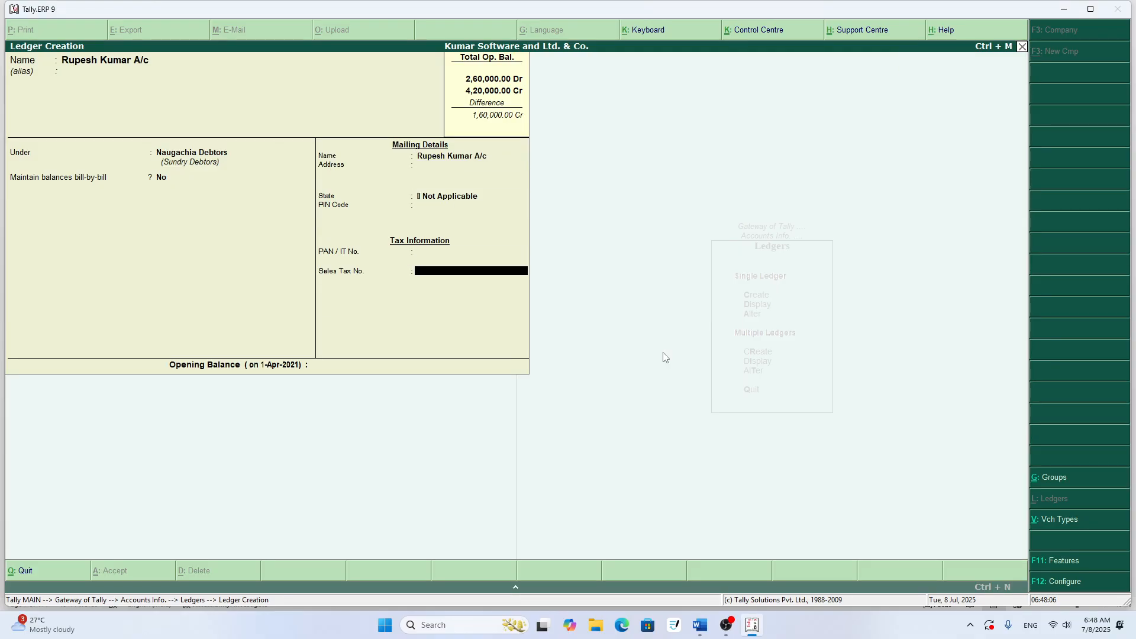
- Check the row 11 amount in Word, set the ledger's opening balance to 5000 in Tally.ERP 9, and save the ledger
key("alt+Tab")
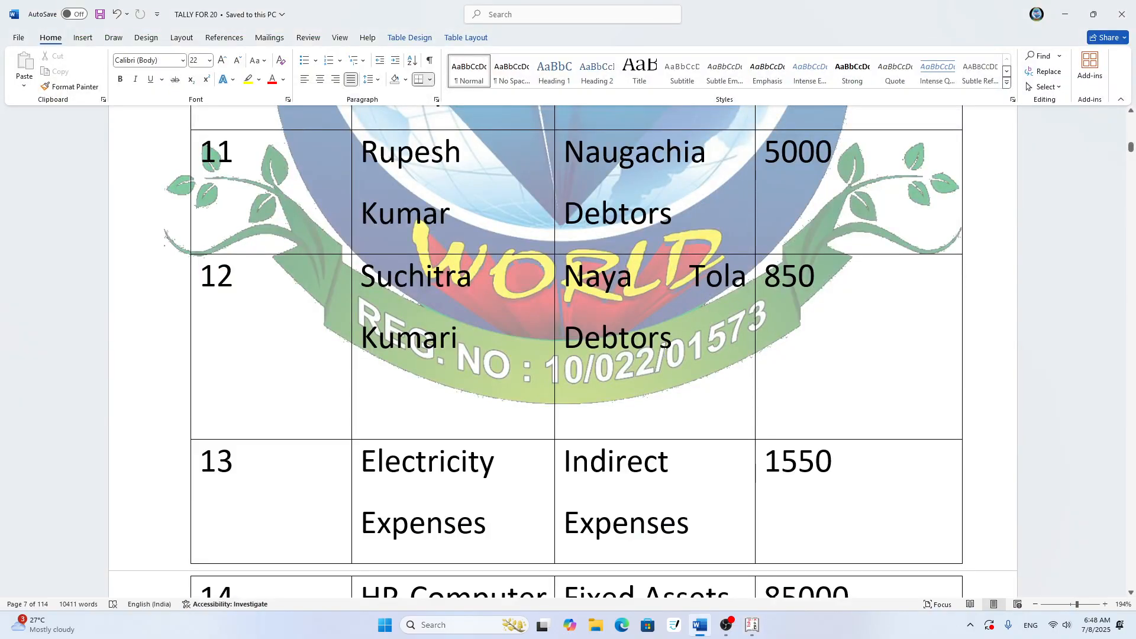
key("alt+Tab")
type("5")
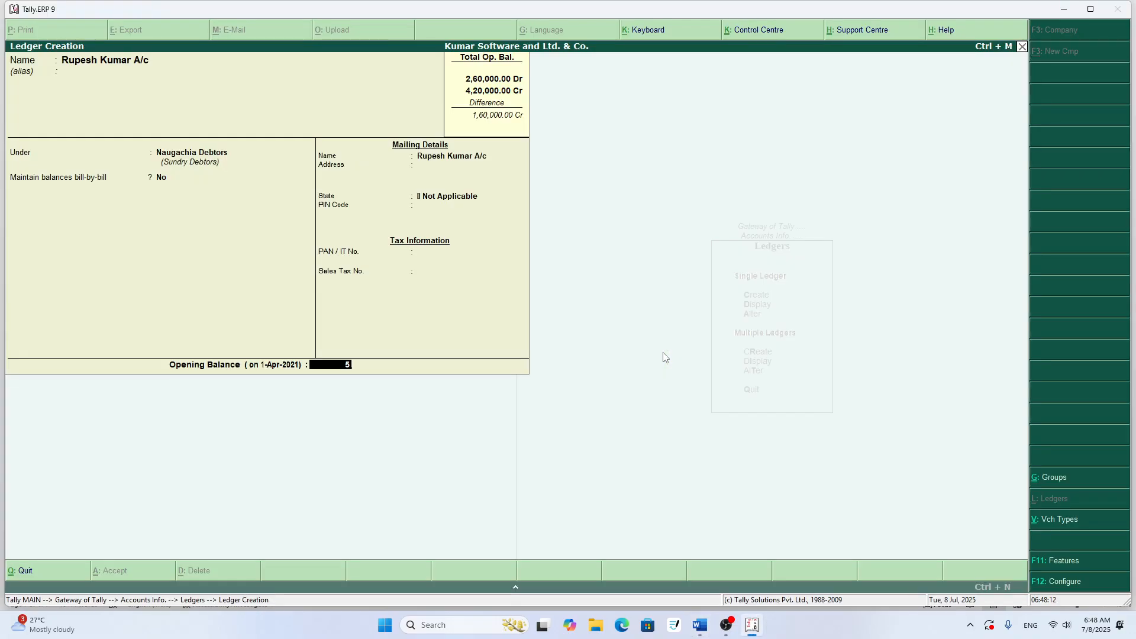
type("000")
key("Return")
key("Return")
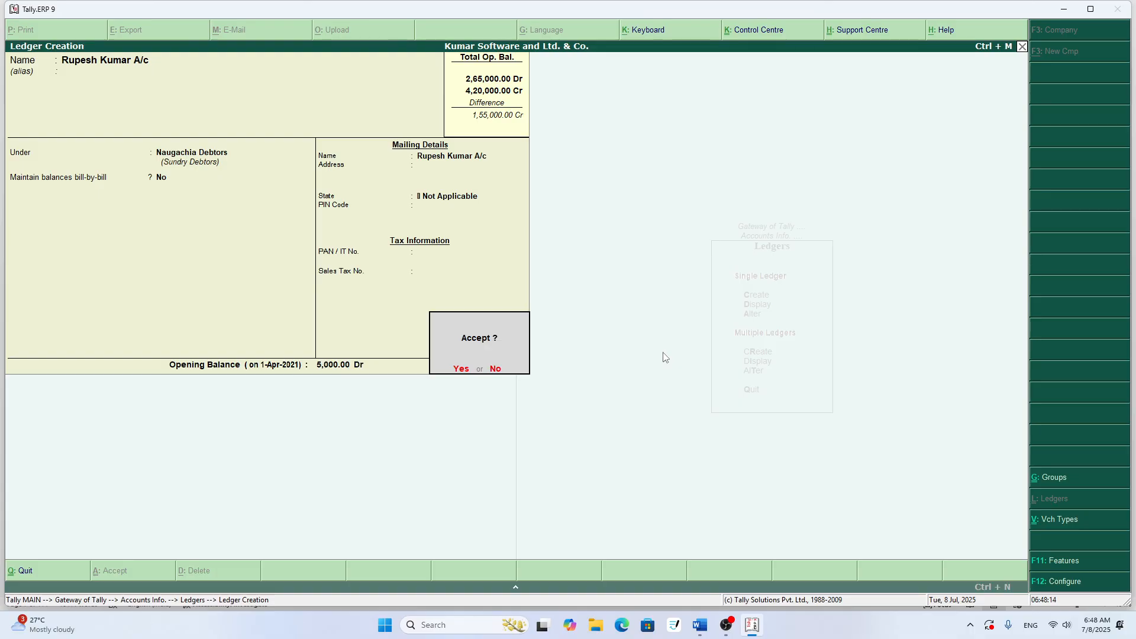
key("Return")
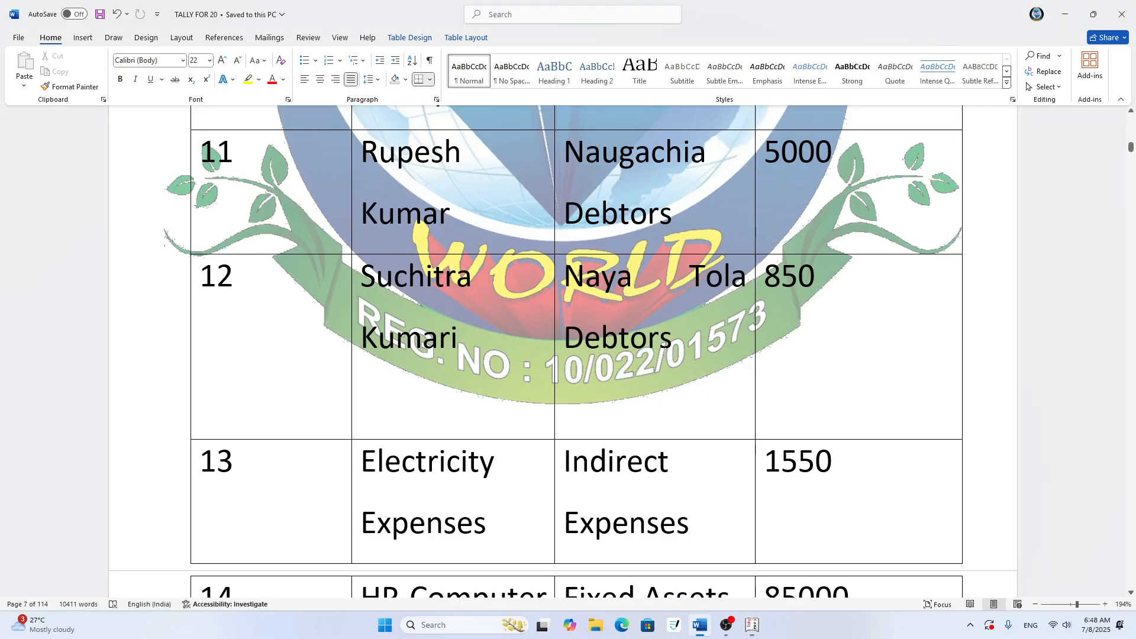
- Check row 12 of the Word table and enter the person's first name as the start of the next ledger name in Tally.ERP 9
key("alt+Tab")
scroll(664, 353, "down", 2)
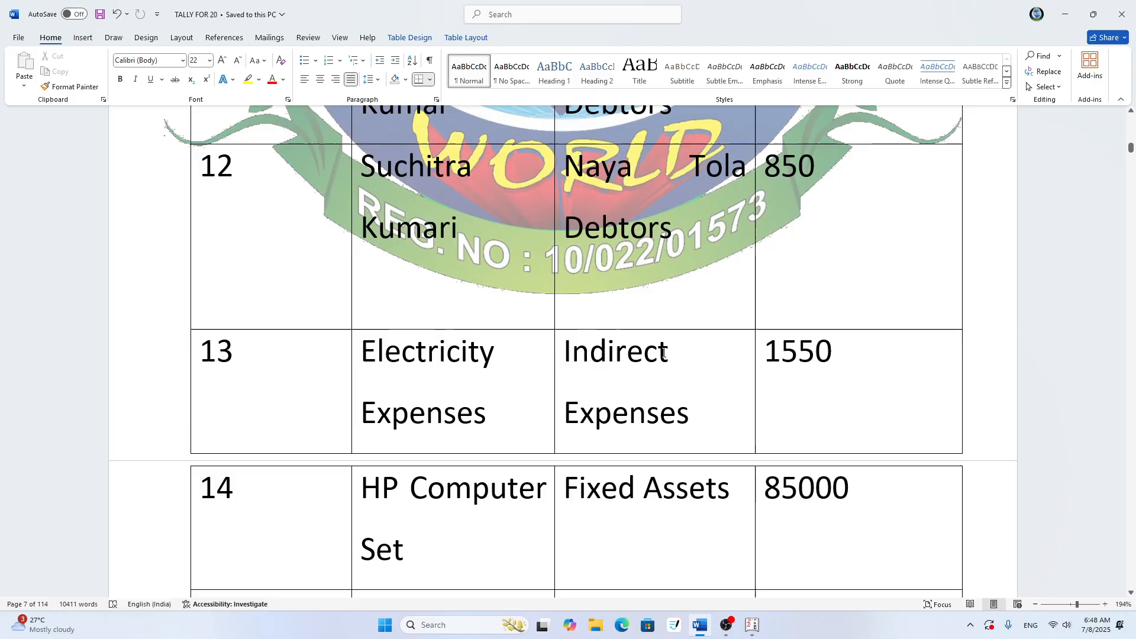
key("alt+Tab")
type("Su")
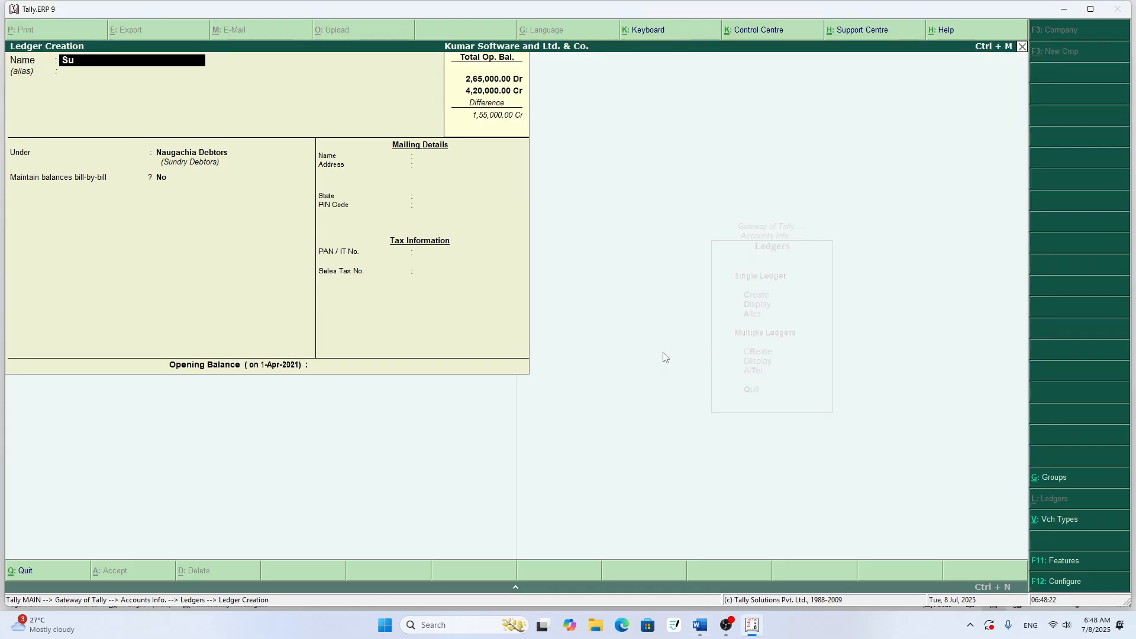
type("chitra Debot")
key("BackSpace")
key("BackSpace")
key("BackSpace")
key("BackSpace")
key("BackSpace")
- Recheck the row 12 name in Word and complete the ledger name in Tally.ERP 9 with the surname in possessive form and A/c
key("alt+Tab")
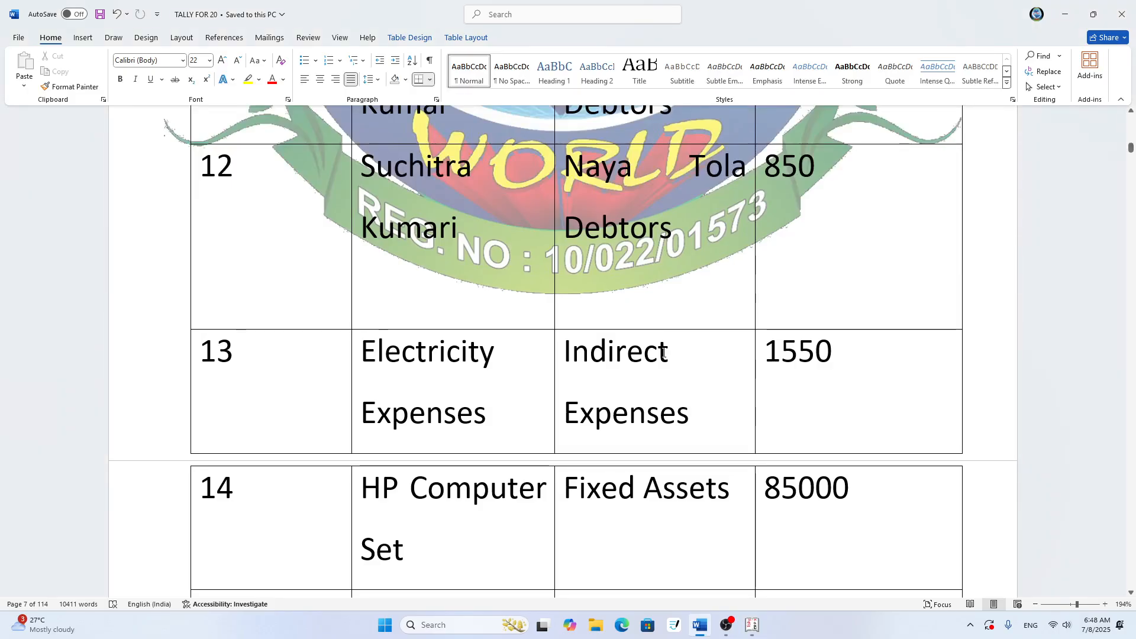
key("alt+Tab")
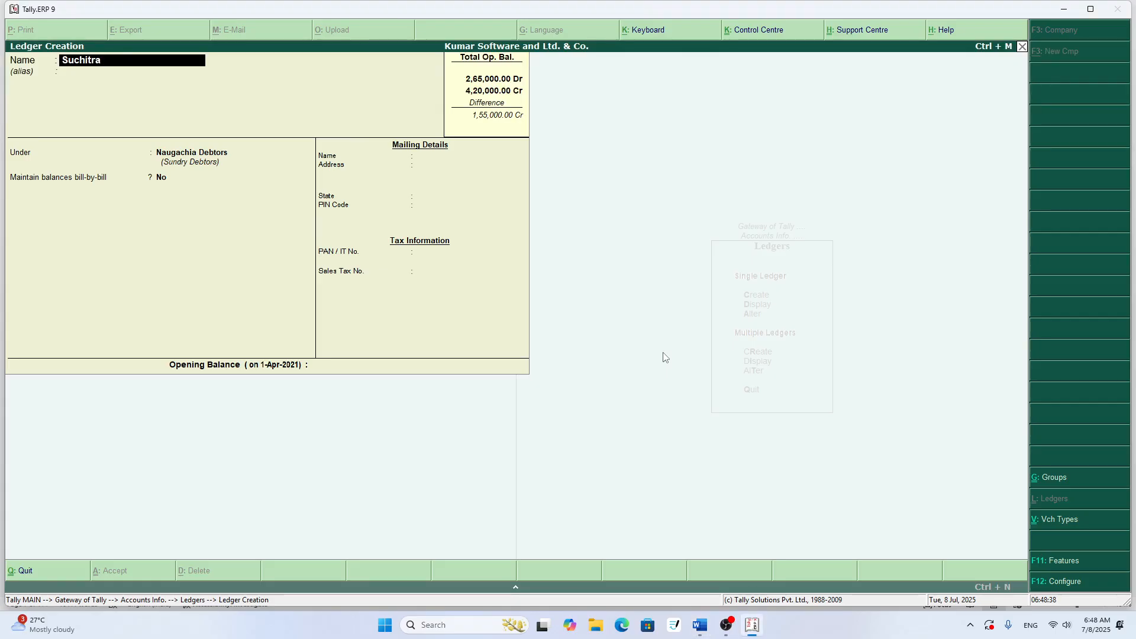
type("Kumari's a/c")
key("Return")
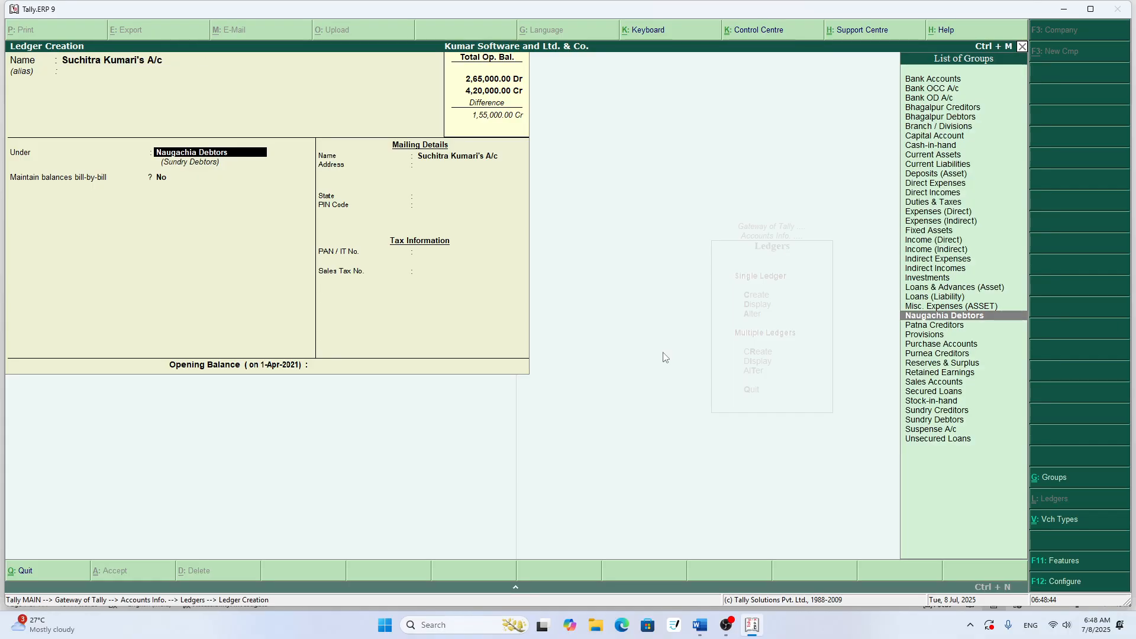
- Check the row 12 group in Word, create the group Naya Tola Debtors under Sundry Debtors in Tally.ERP 9, and assign it to the ledger
key("alt+Tab")
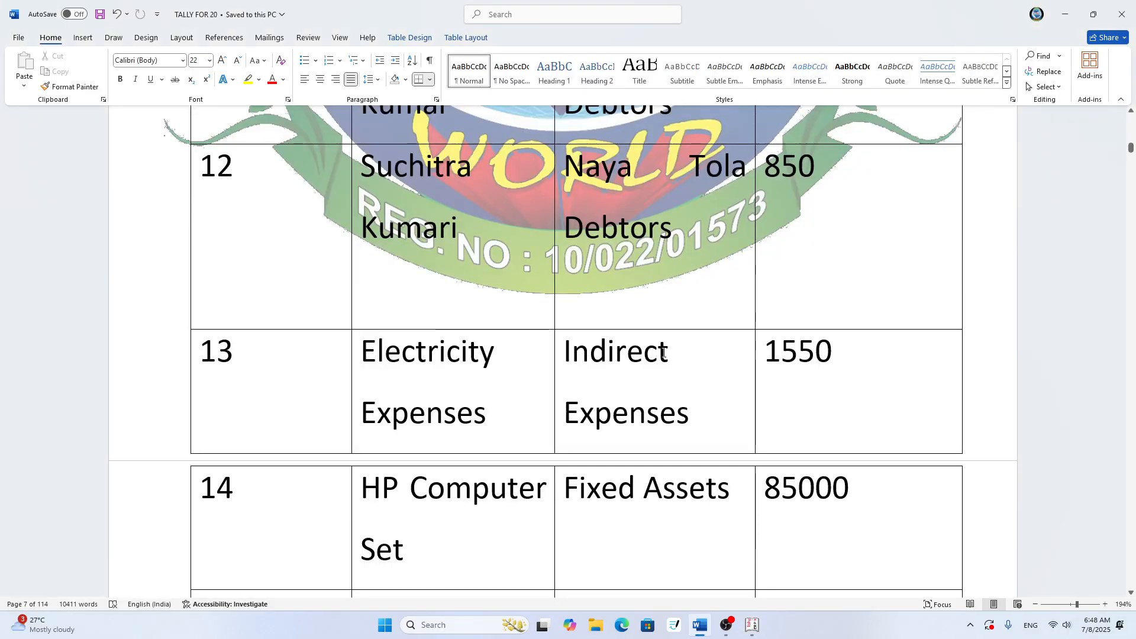
key("alt+Tab")
type("N")
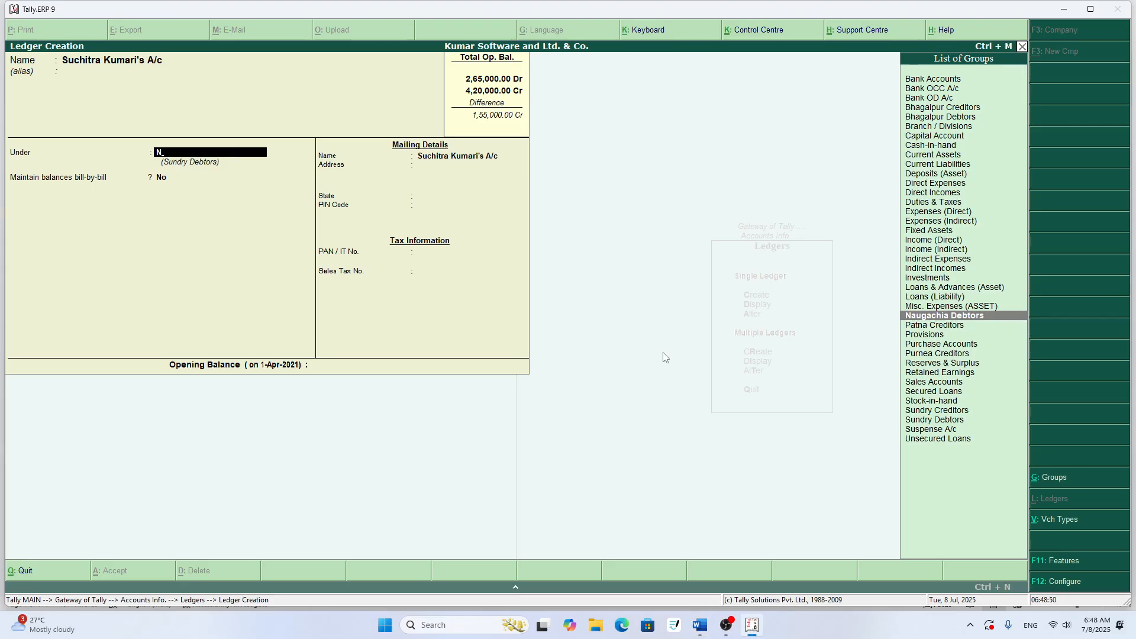
key("alt+c")
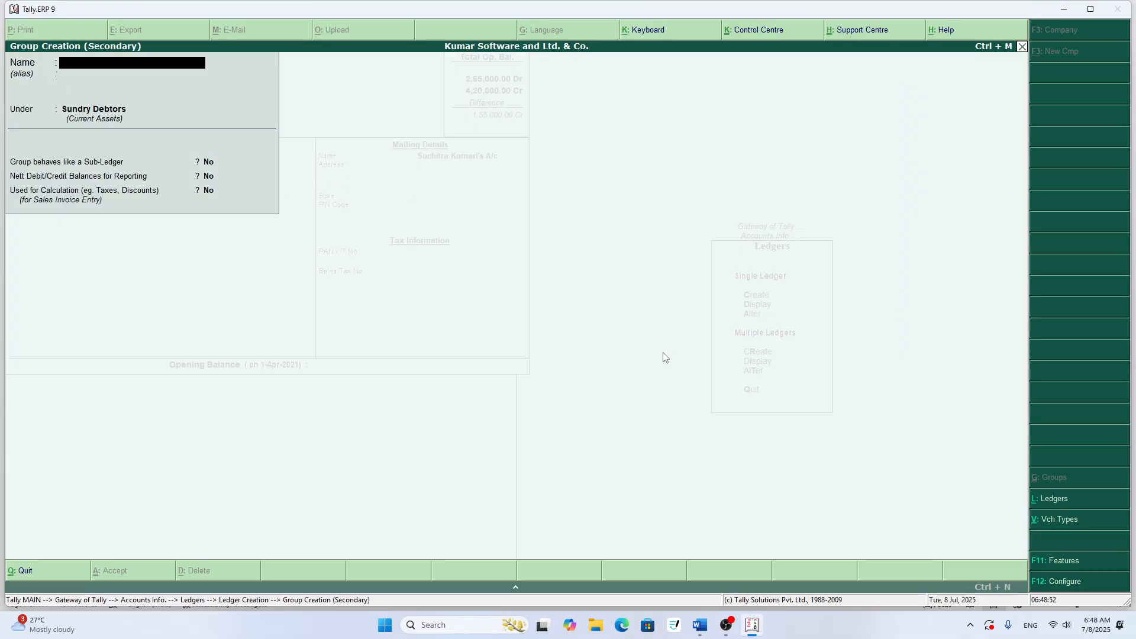
type("Nay")
type("t")
type(" t")
type("ola De")
type("btor")
key("Return")
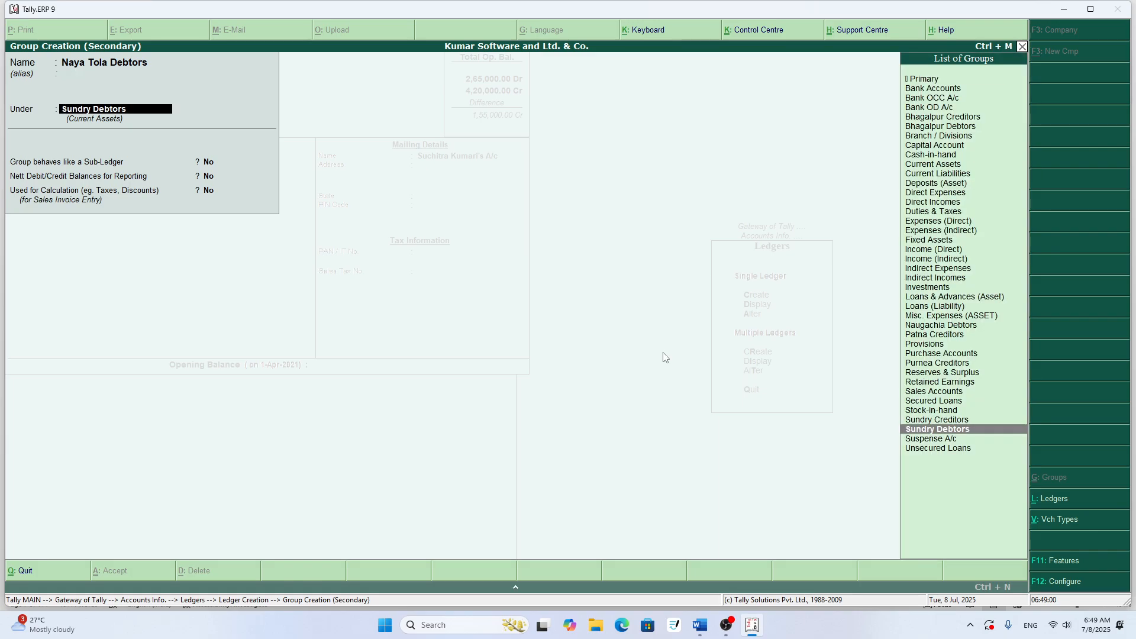
key("Return")
- Check the row 12 amount in Word, set the ledger's opening balance to 850 in Tally.ERP 9, and save the ledger
key("Return")
key("Return")
key("Return")
key("Return")
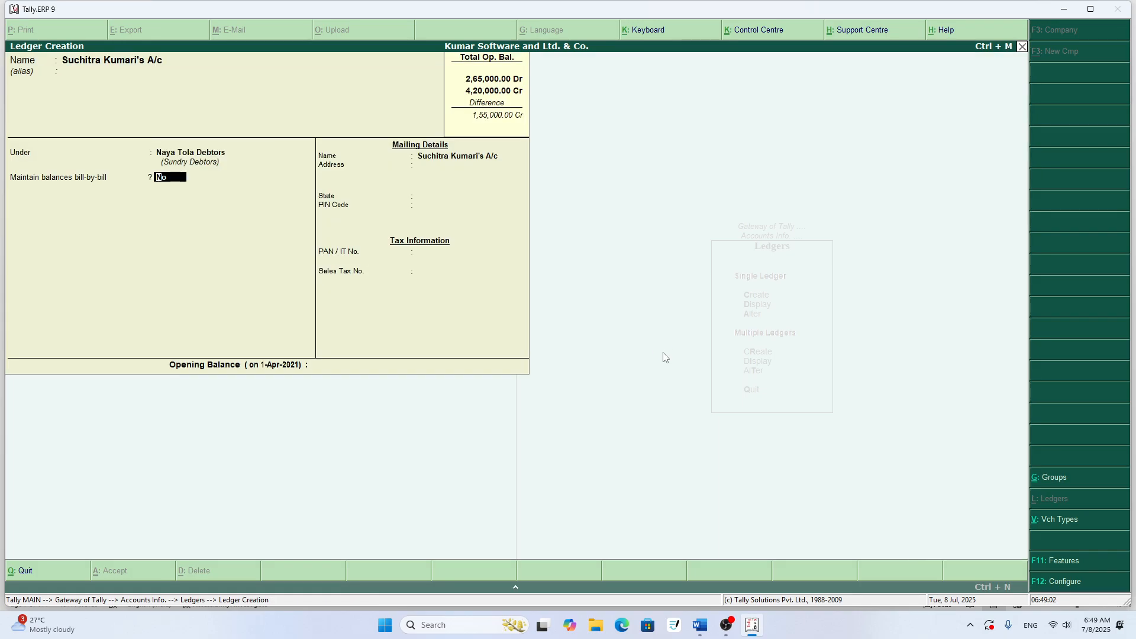
key("Return")
key("Return")
key("Return")
key("Return")
key("Return")
key("Return")
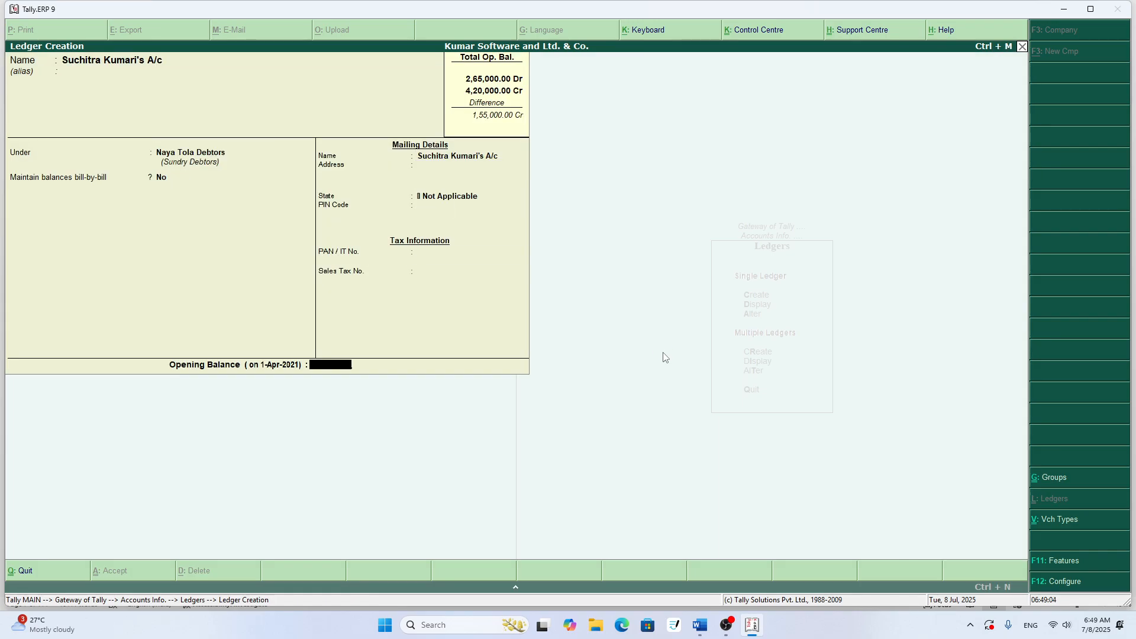
key("alt+Tab")
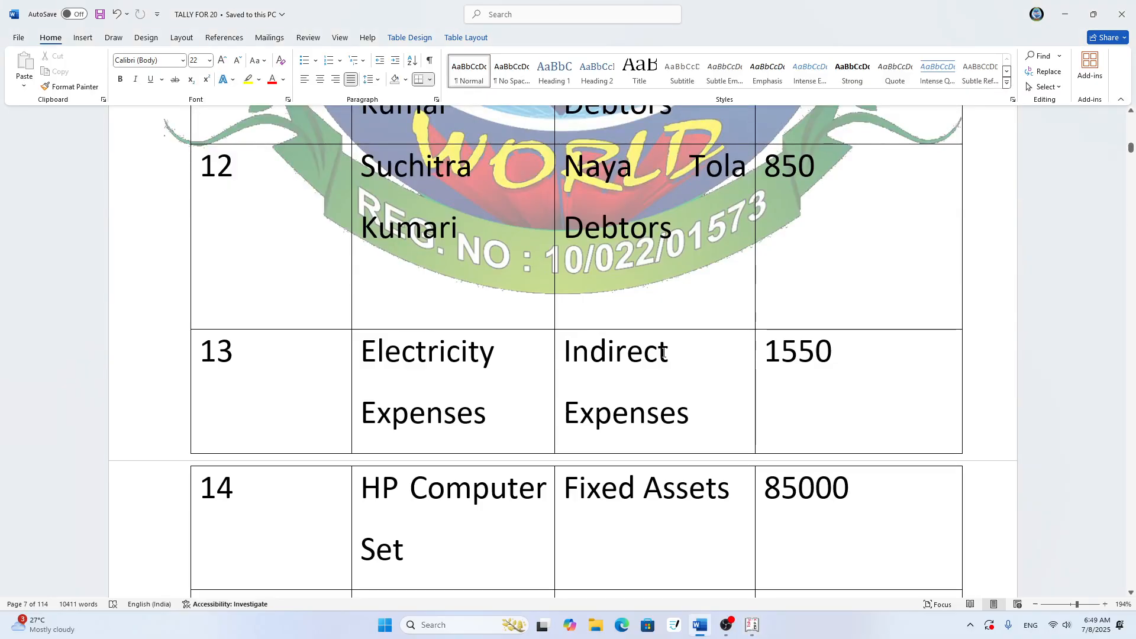
key("alt+Tab")
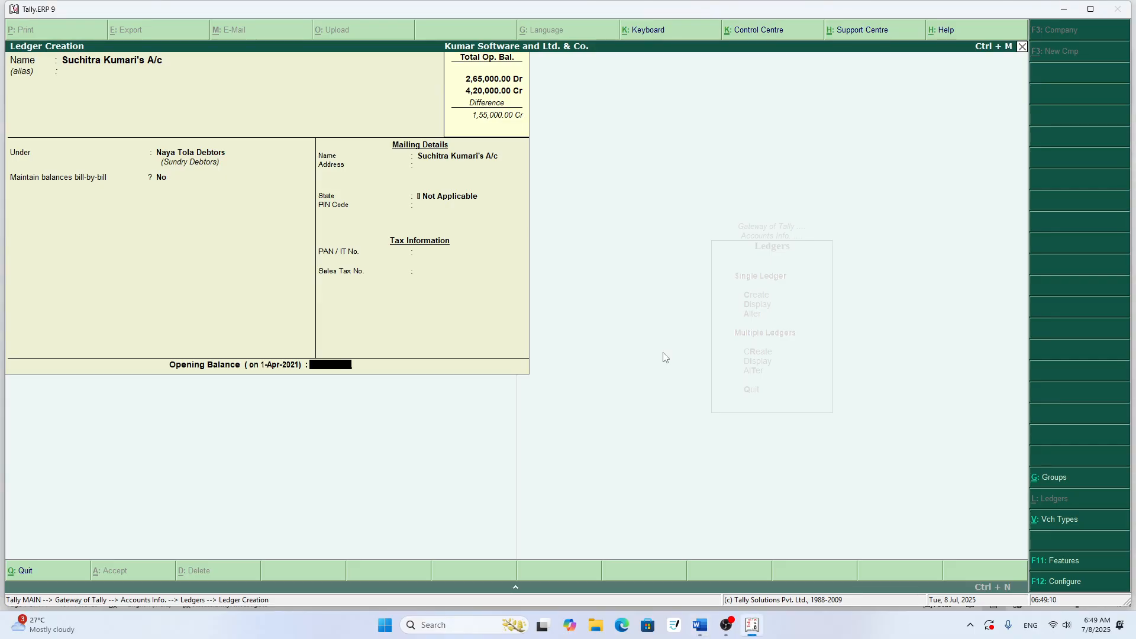
type("850")
key("Return")
key("Return")
key("Return")
- Check row 13 of the Word table and enter Electricity Expenses as the next ledger name in Tally.ERP 9
key("alt+Tab")
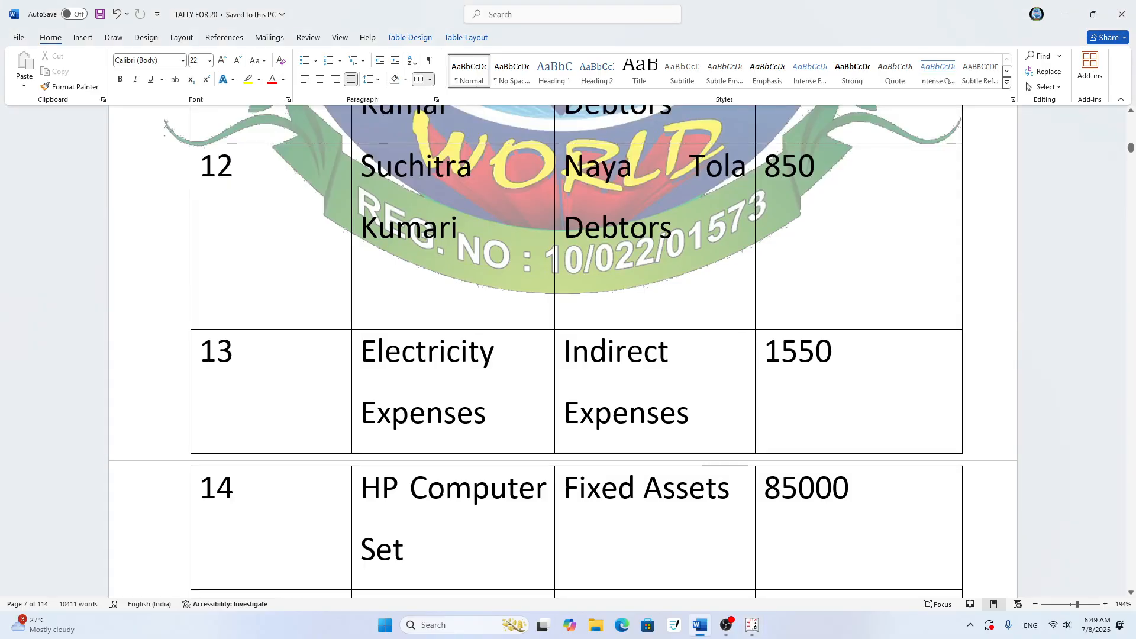
scroll(663, 353, "down", 4)
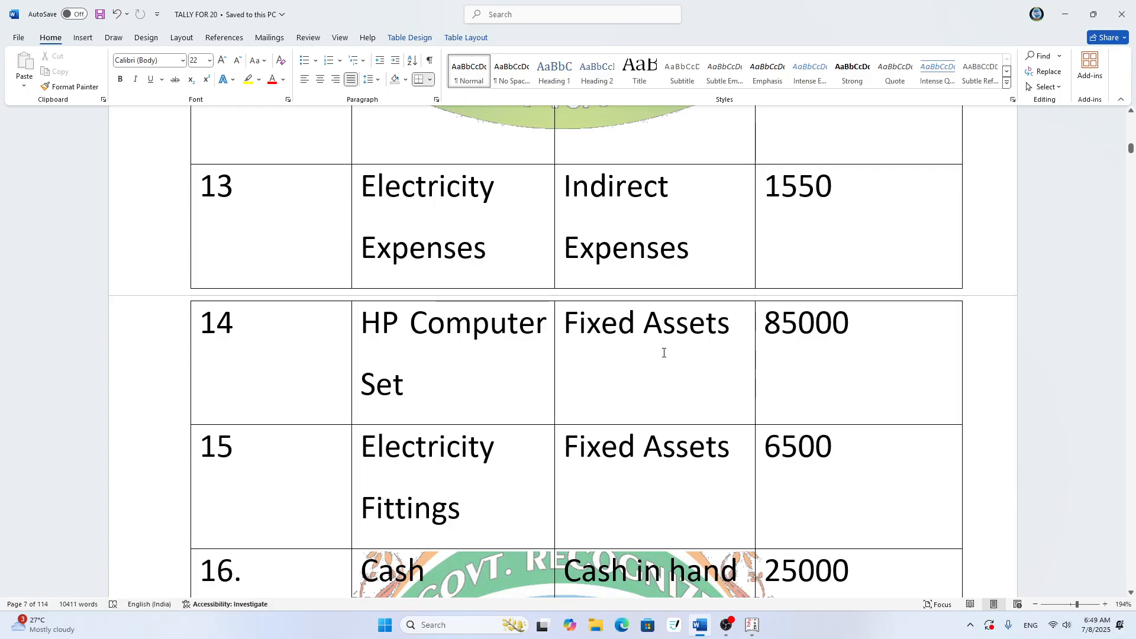
key("alt+Tab")
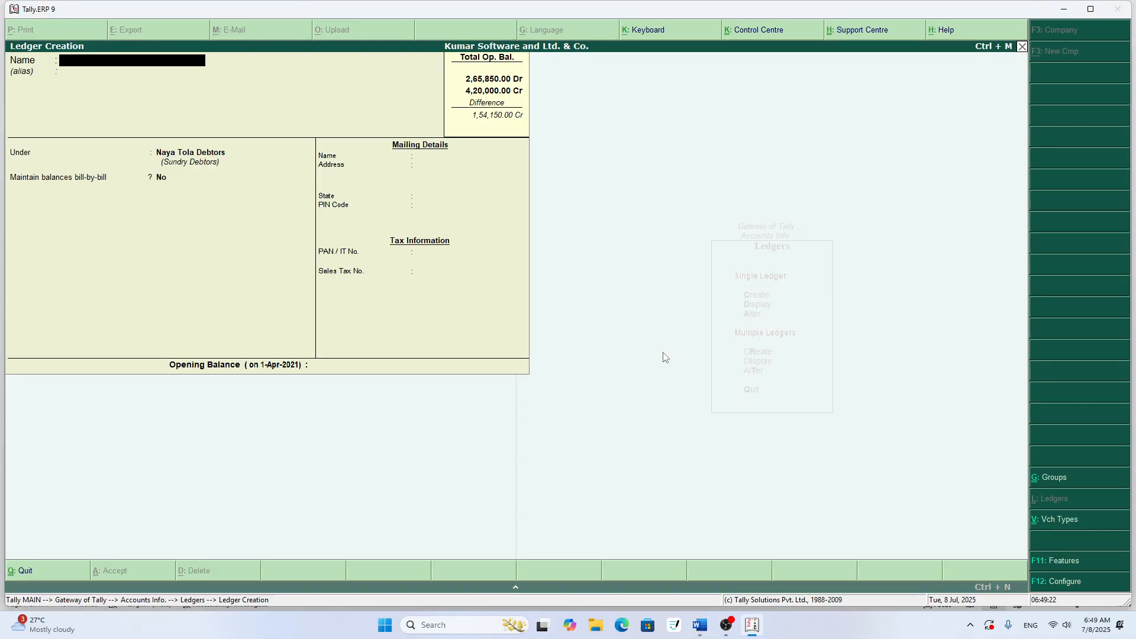
type("Electricity Expenses")
key("Return")
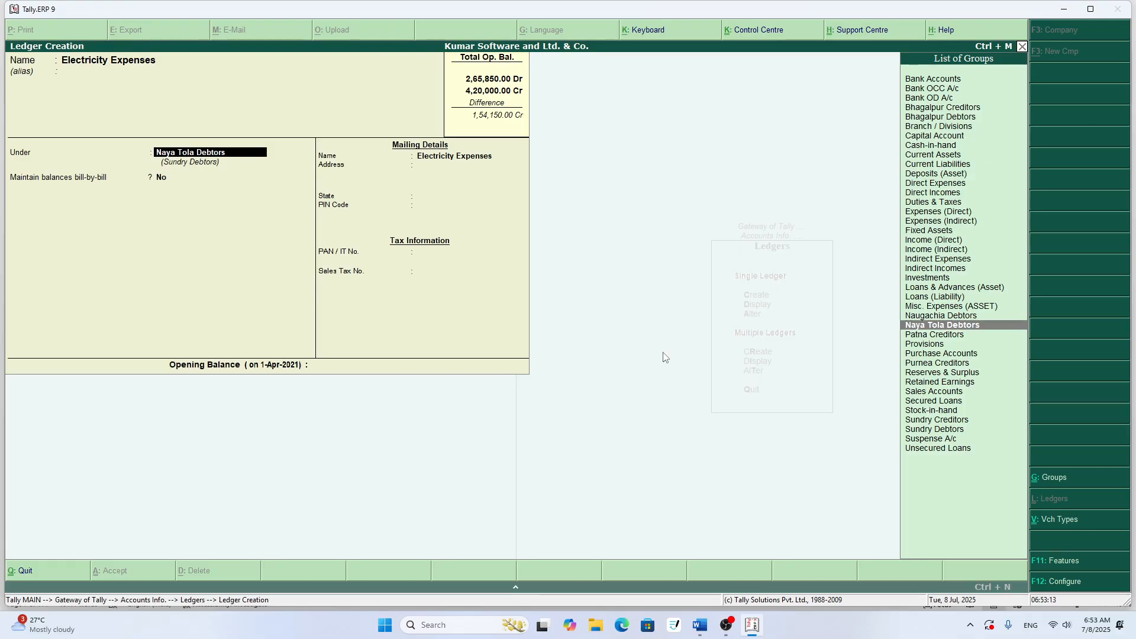
- Assign the Electricity Expenses ledger to the Indirect Expenses group
type("I")
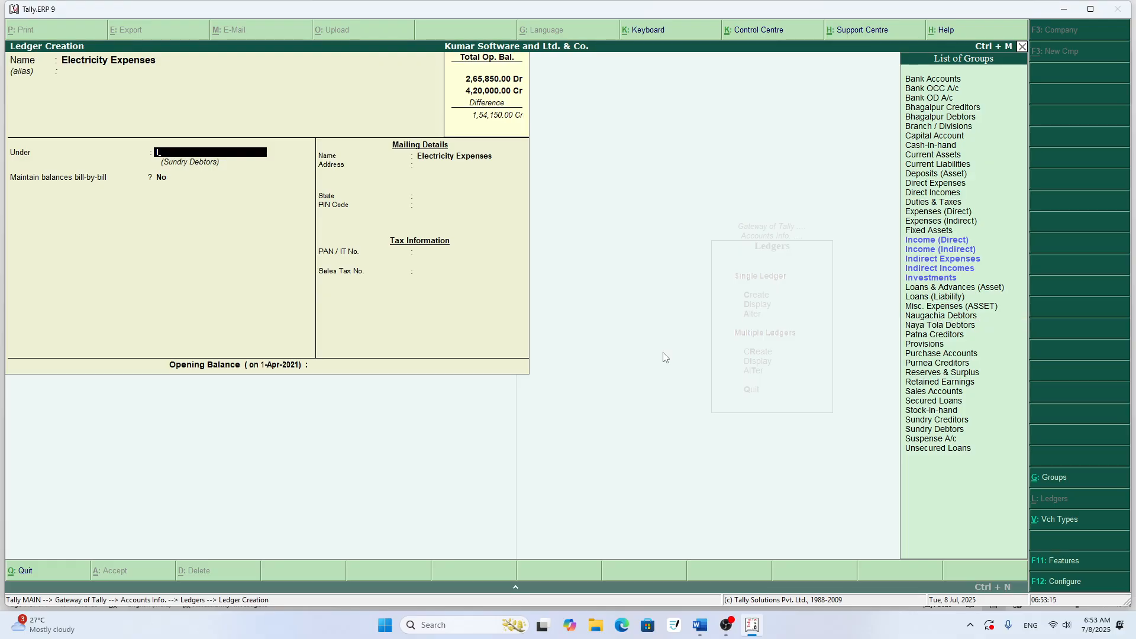
key("Down")
key("Down")
key("Down")
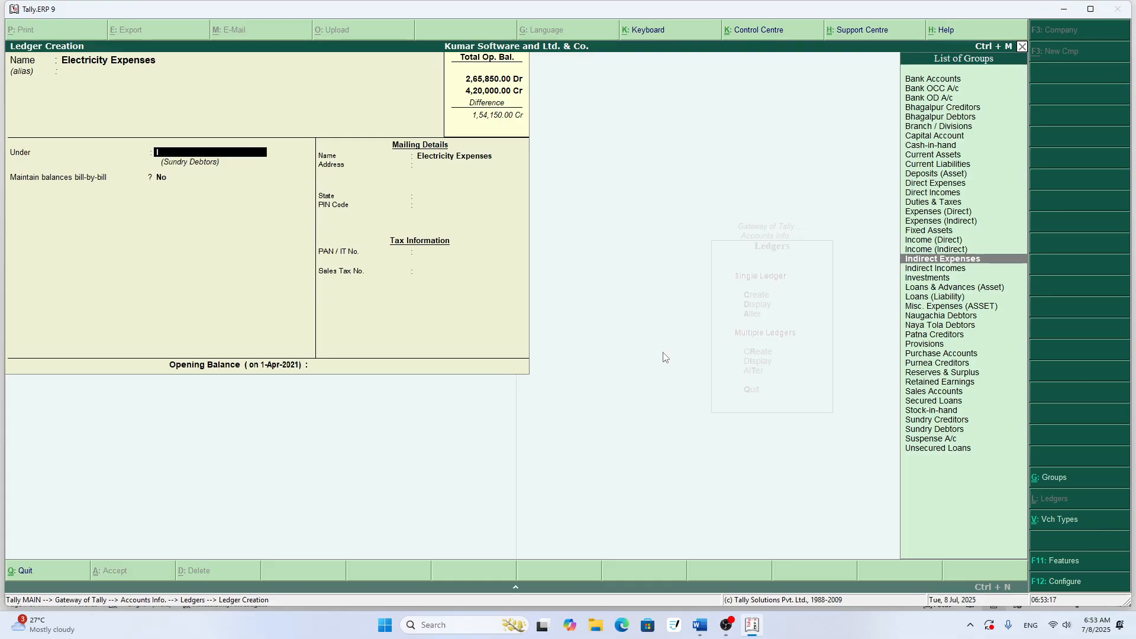
key("Return")
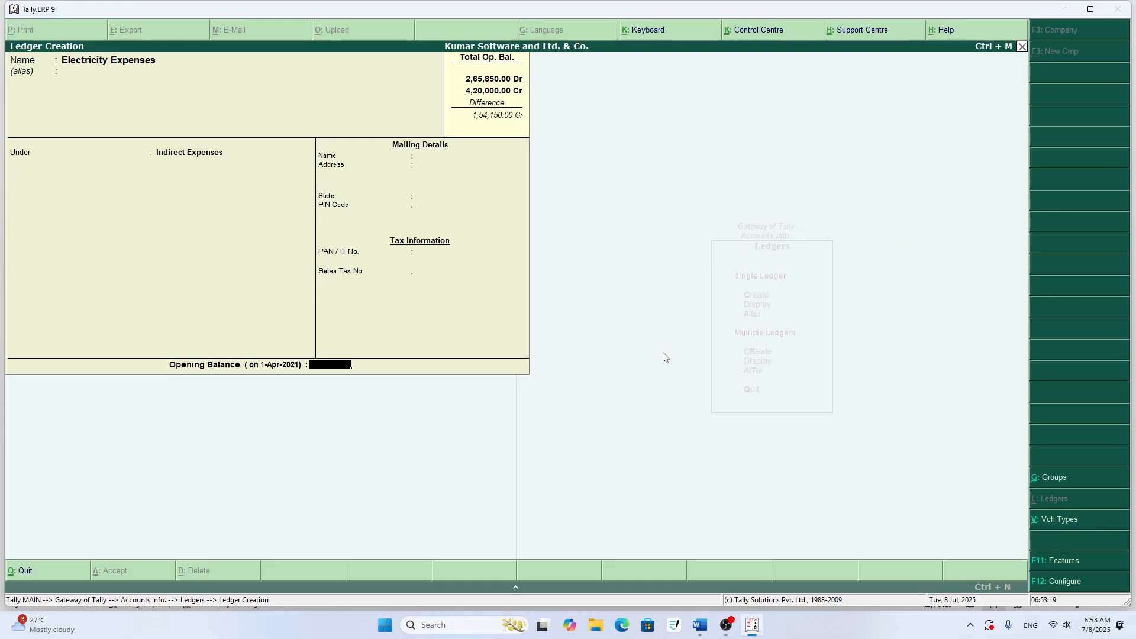
- Check the row 13 amount in Word, set the Electricity Expenses opening balance to 1550 in Tally.ERP 9, and save the ledger
key("alt+Tab")
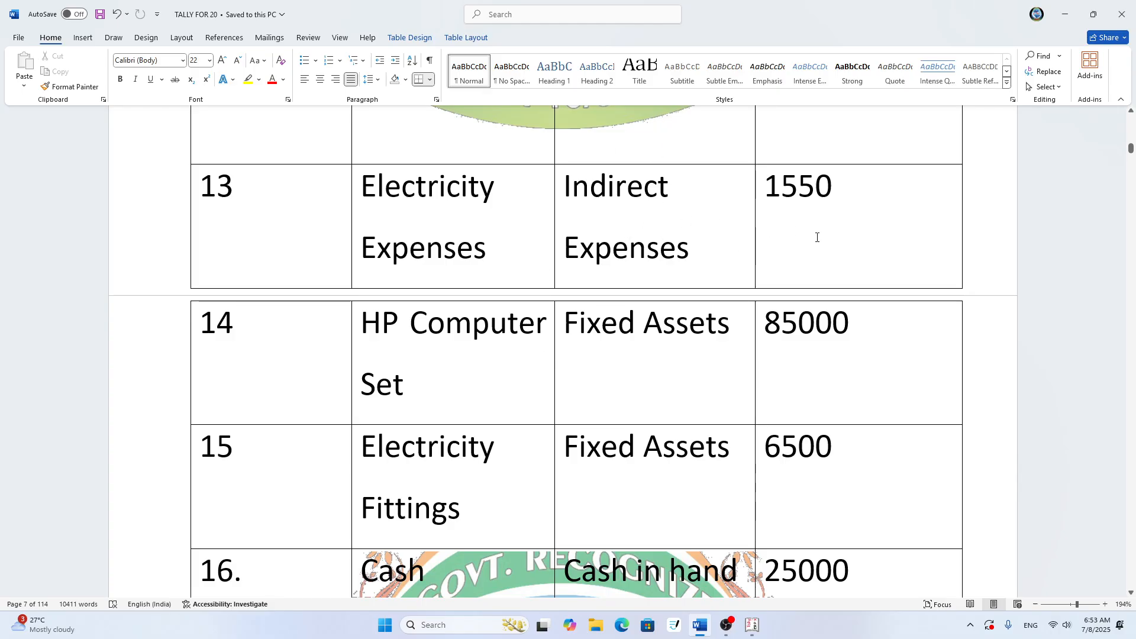
key("alt+Tab")
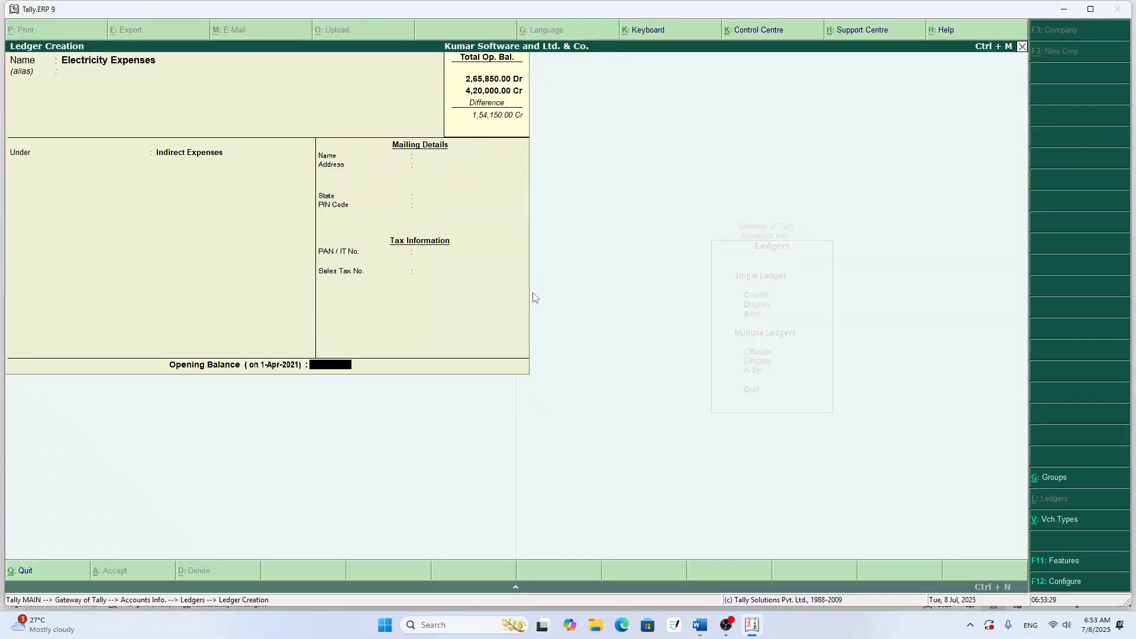
type("1,550")
key("Return")
key("Return")
key("Return")
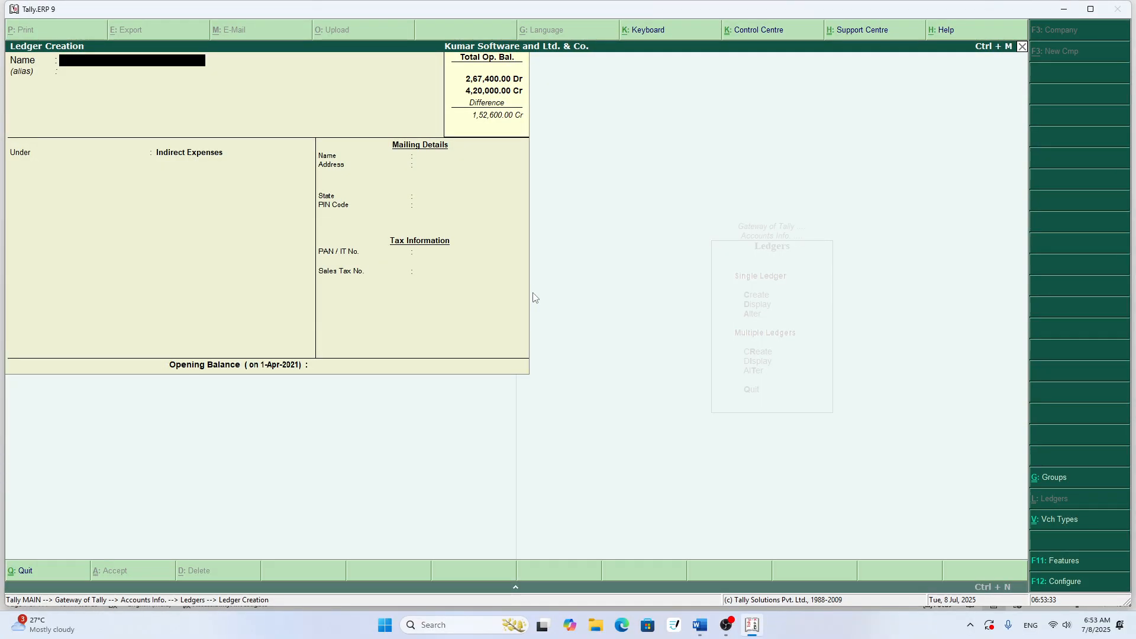
- Check row 15 of the Word table and enter Electricity Fittings as the next ledger name in Tally.ERP 9
key("alt+Tab")
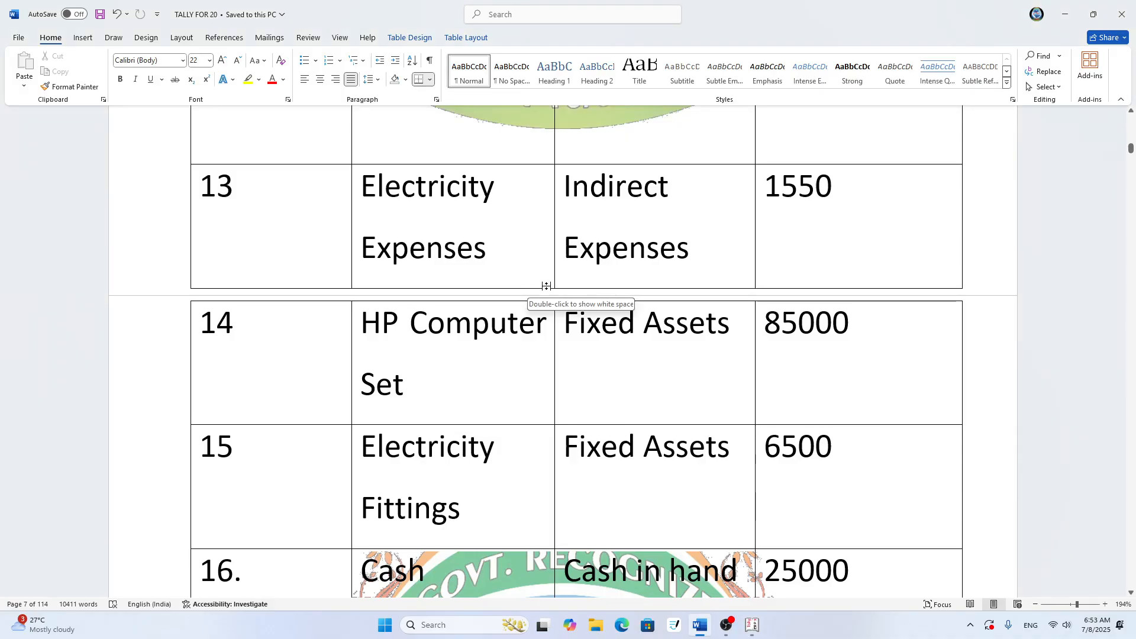
scroll(536, 364, "down", 1)
scroll(447, 231, "down", 1)
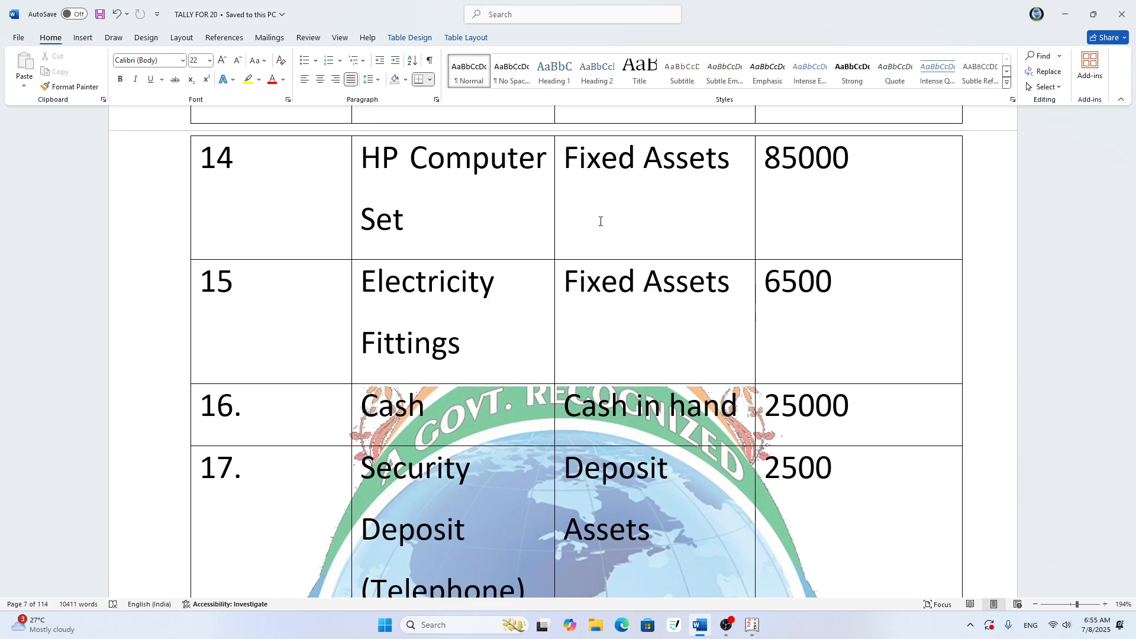
key("alt+Tab")
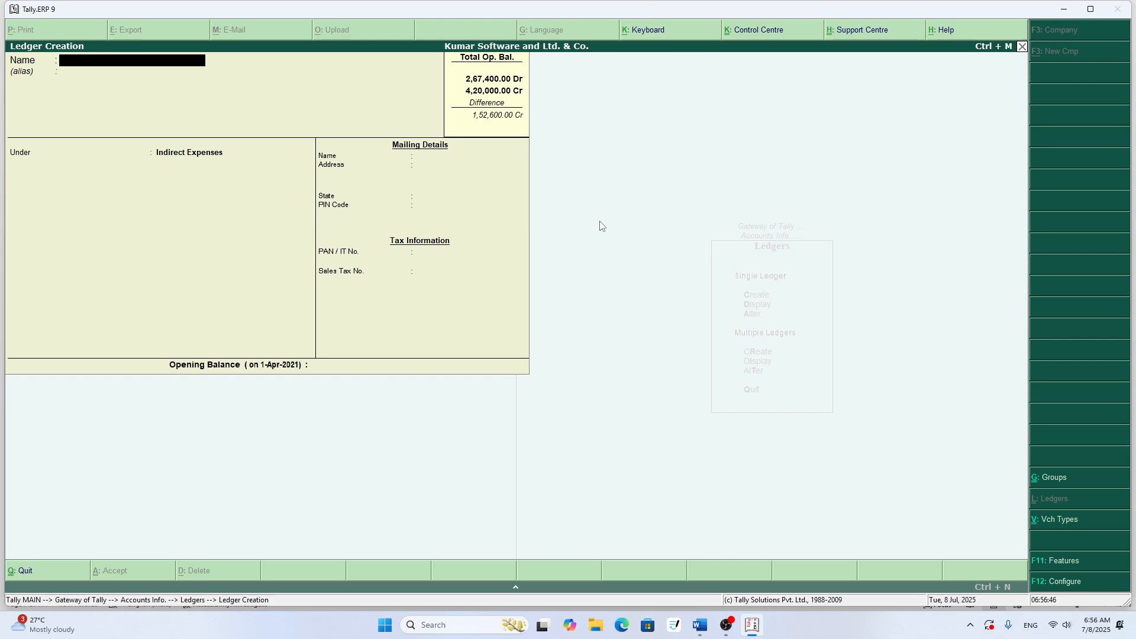
type("Electricity fittings")
key("Return")
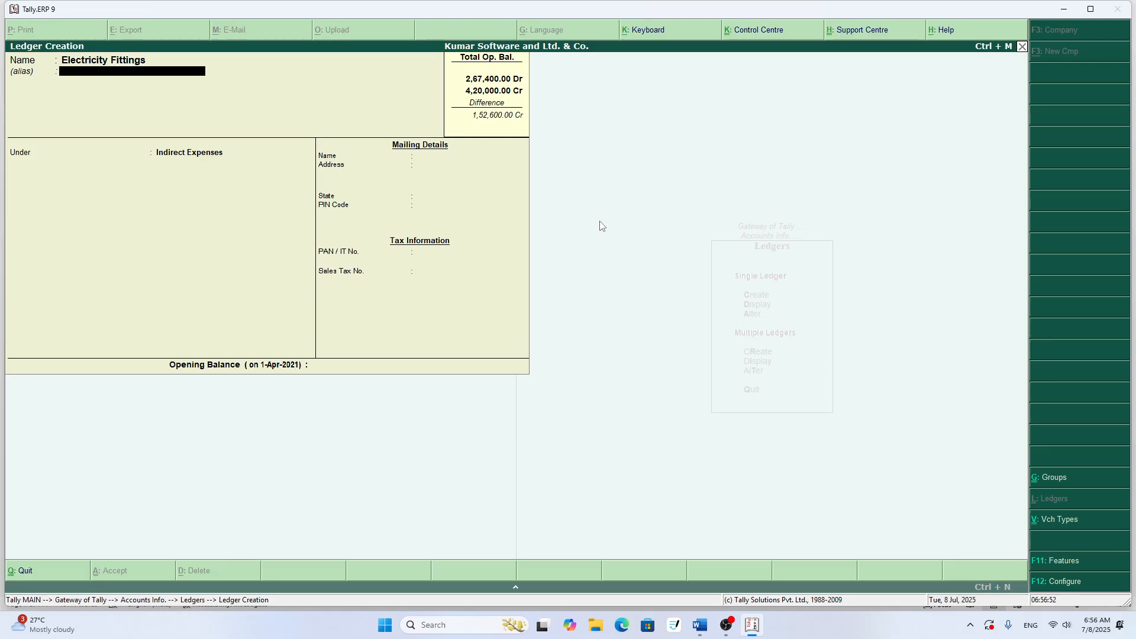
- Assign the Electricity Fittings ledger to the Fixed Assets group
key("Return")
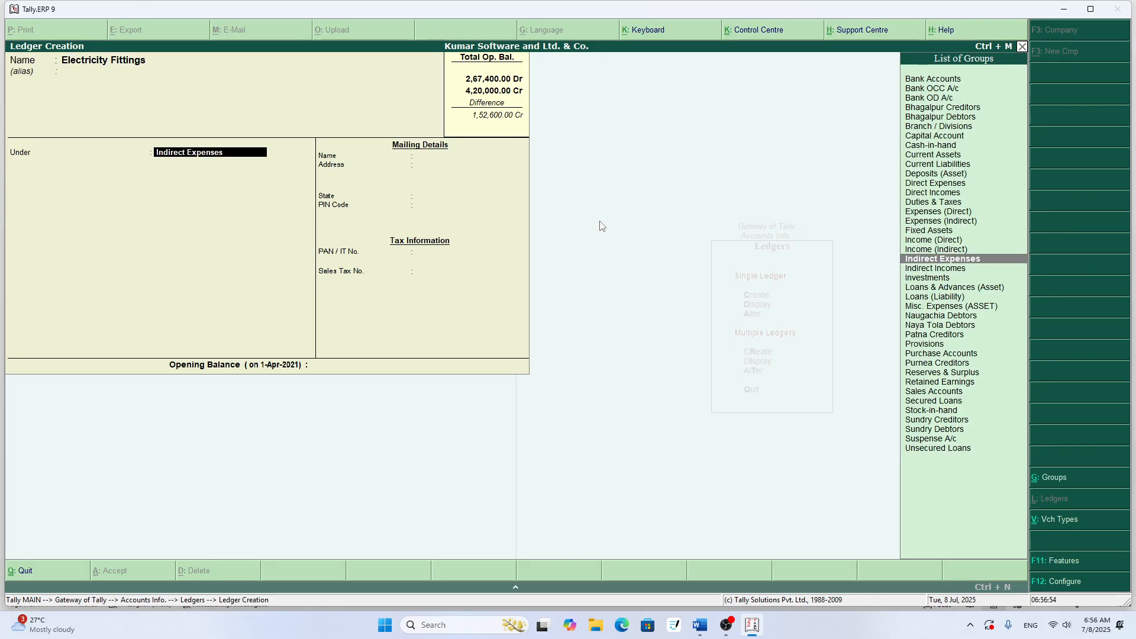
type("f")
key("Return")
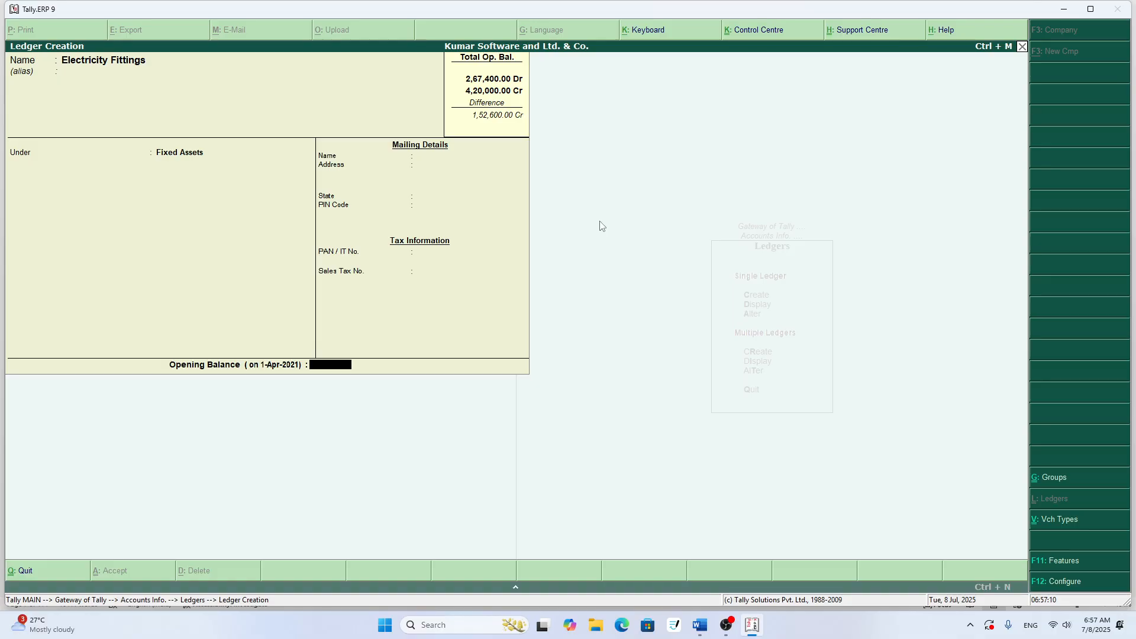
- Check the row 15 amount in Word, set the Electricity Fittings opening balance to 6500 in Tally.ERP 9, and save the ledger
key("alt+Tab")
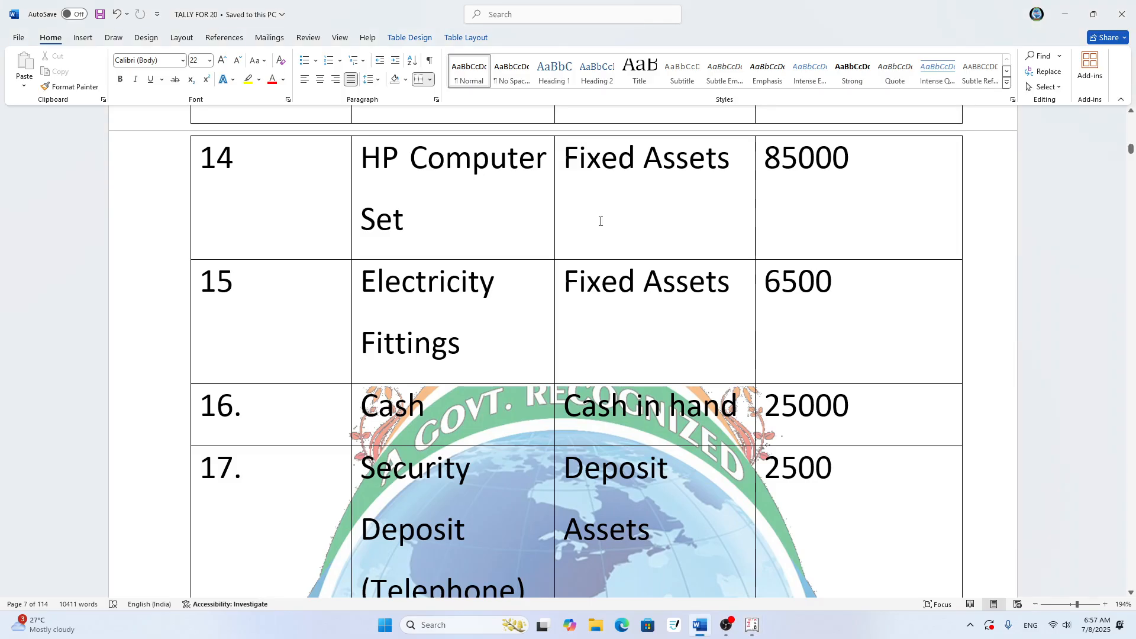
key("alt+Tab")
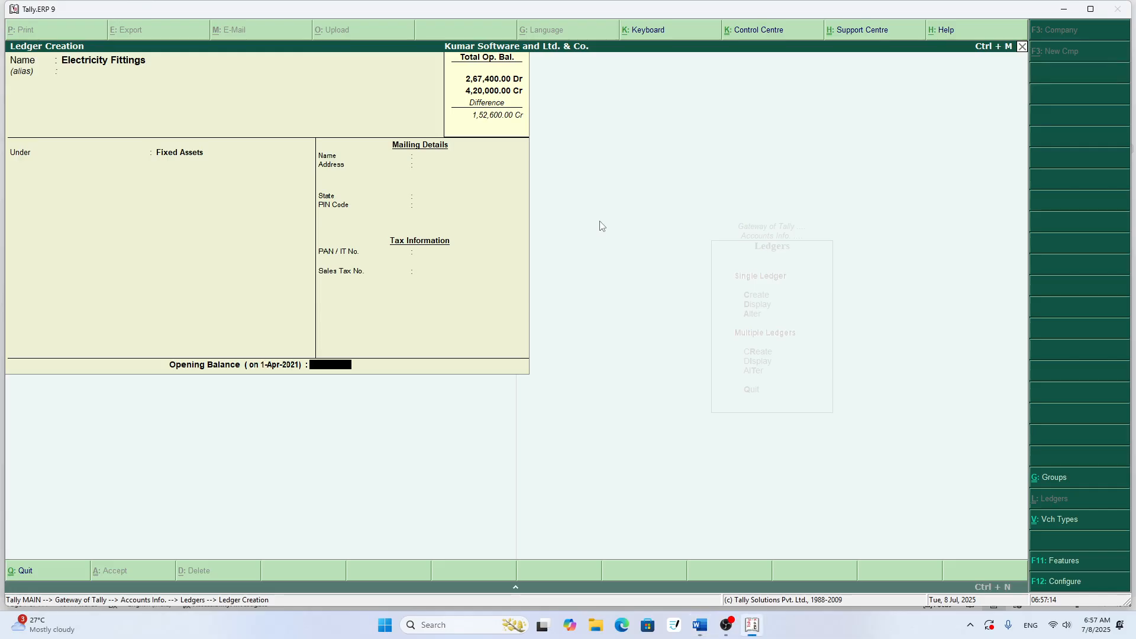
type("500")
key("Return")
key("y")
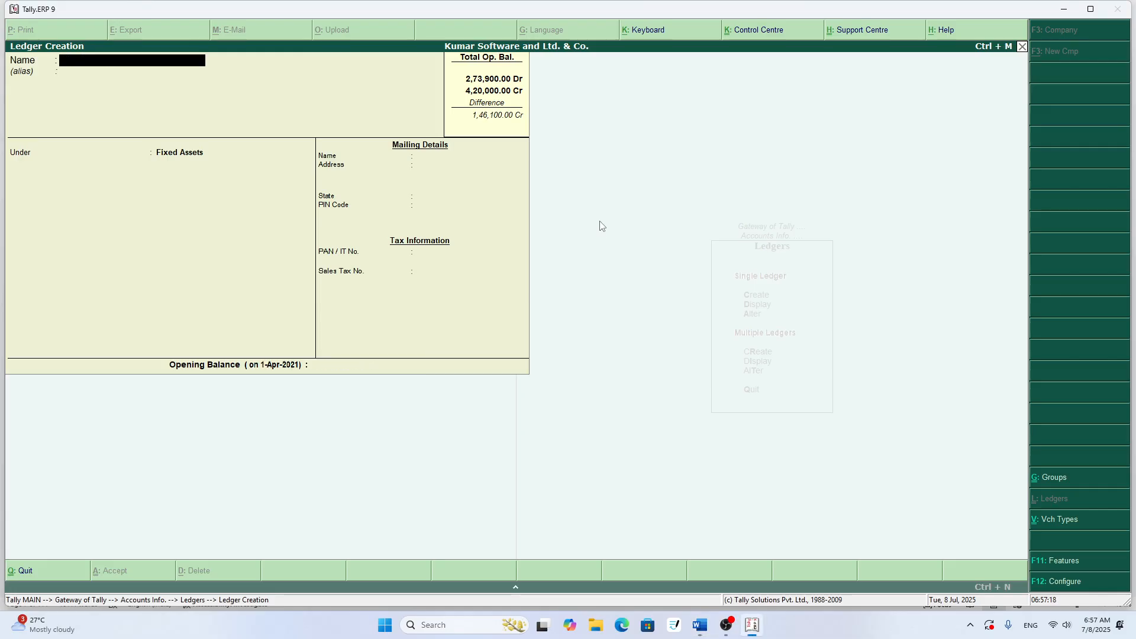
- Examine the remaining rows 16 and 17 of the ledger table in Word
key("alt+Tab")
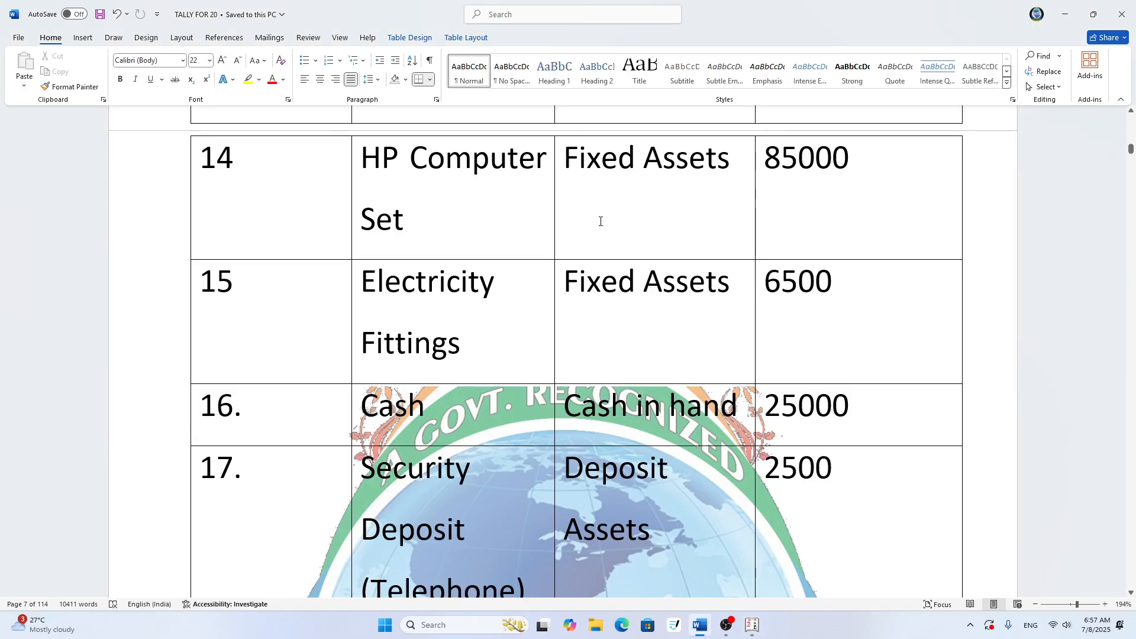
scroll(600, 221, "down", 4)
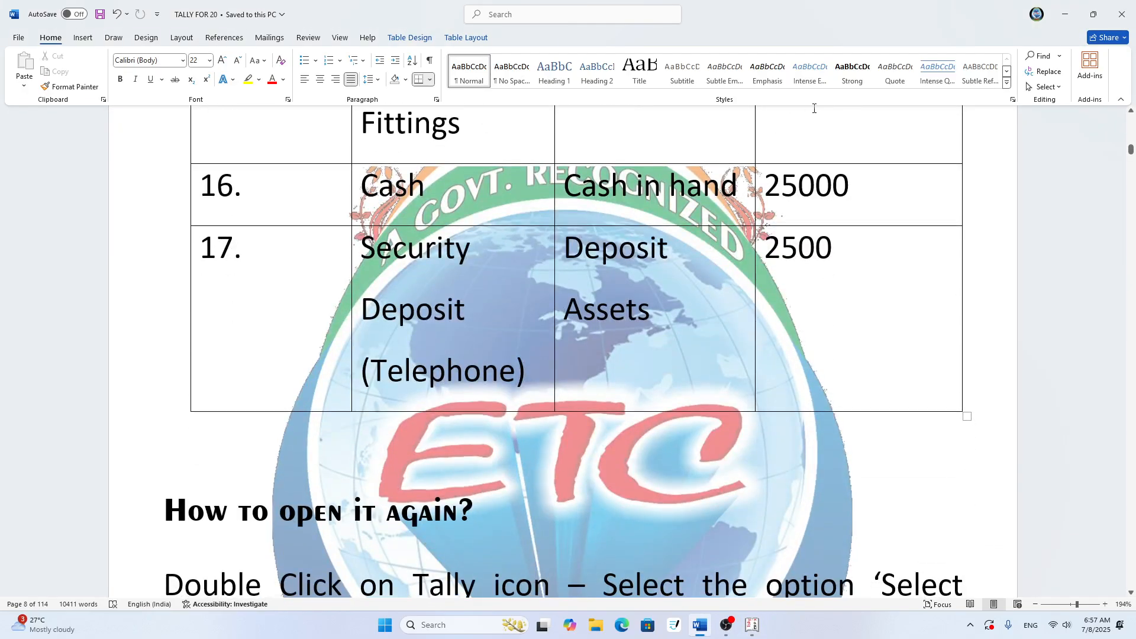
scroll(814, 108, "up", 2)
scroll(820, 115, "down", 1)
scroll(825, 123, "up", 2)
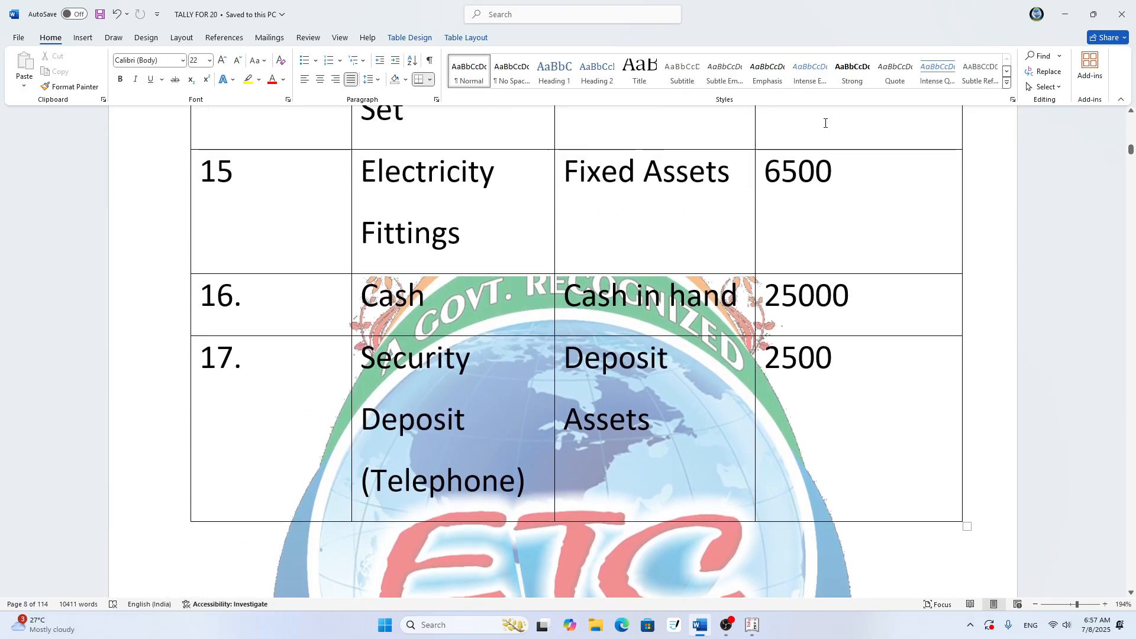
scroll(826, 124, "down", 3)
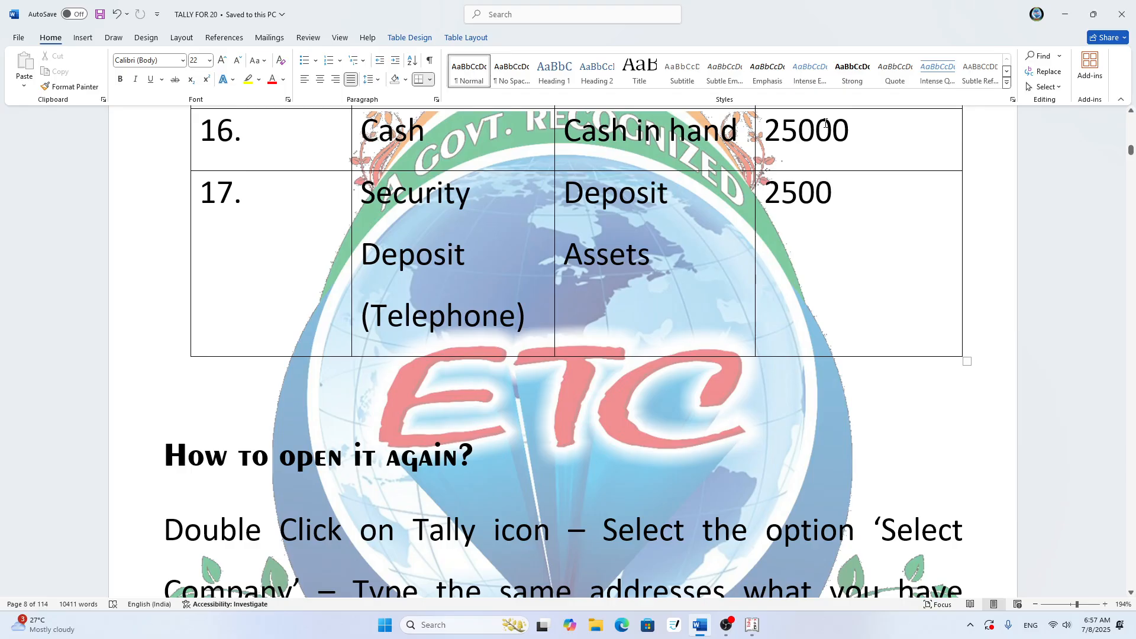
- Try to create a new ledger named Cash in Tally.ERP 9 and leave the ledger creation form
key("alt+Tab")
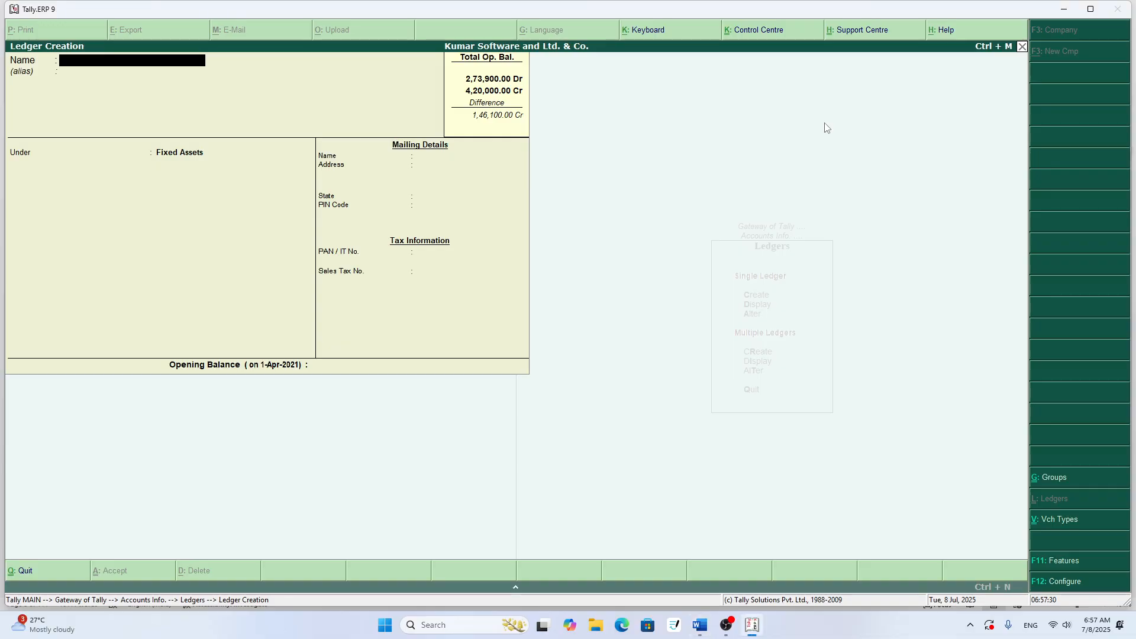
type("Cahs")
type("sh")
key("Return")
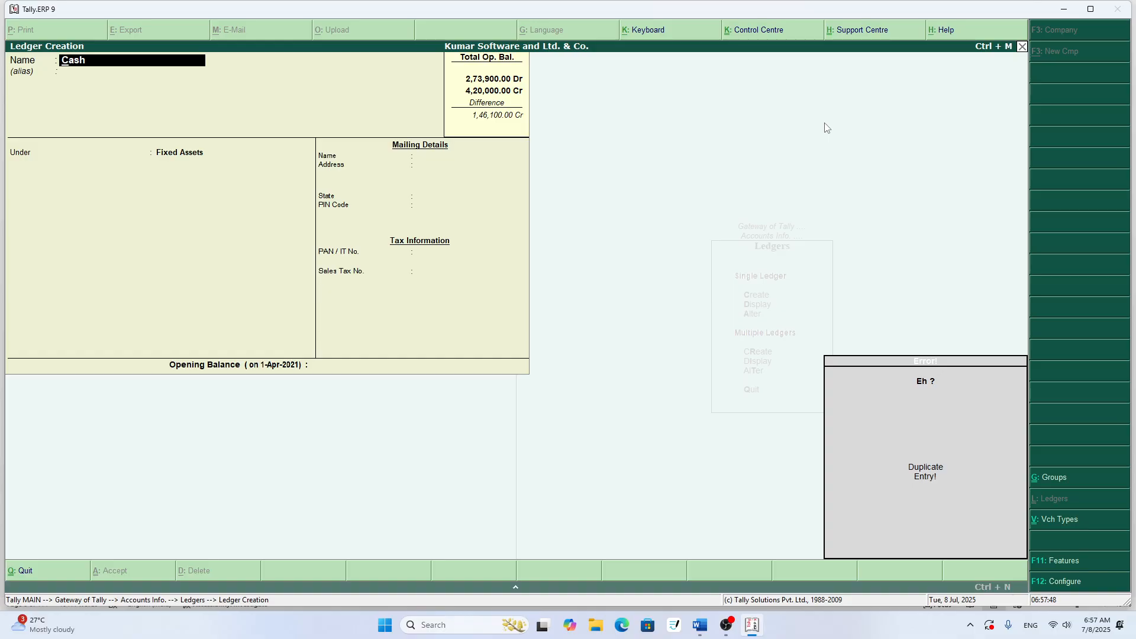
key("BackSpace")
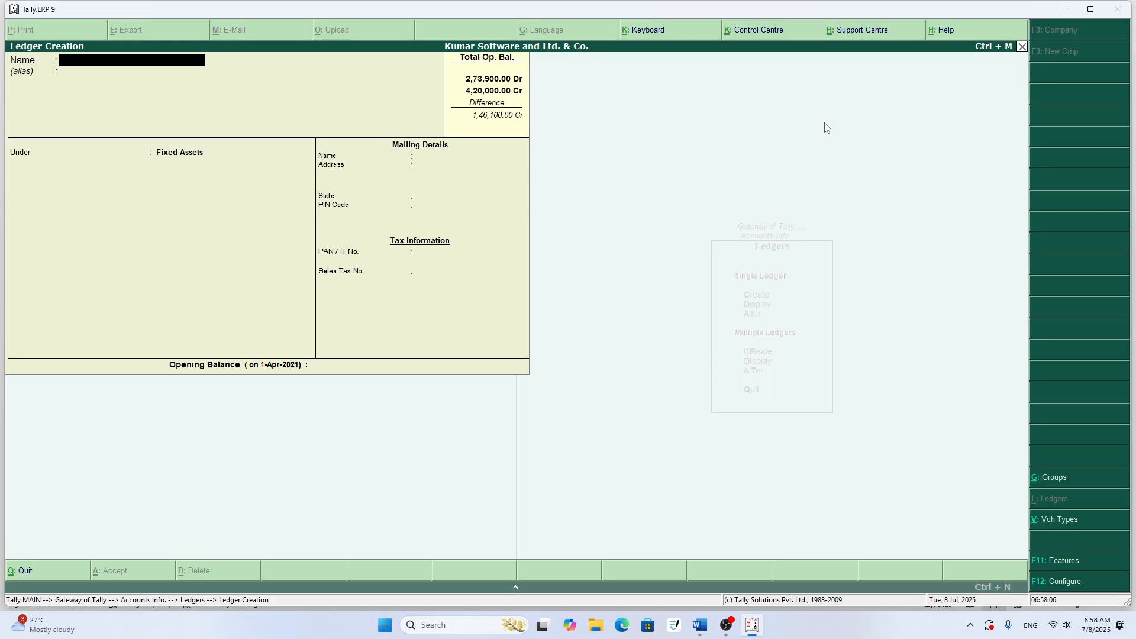
key("Escape")
key("Return")
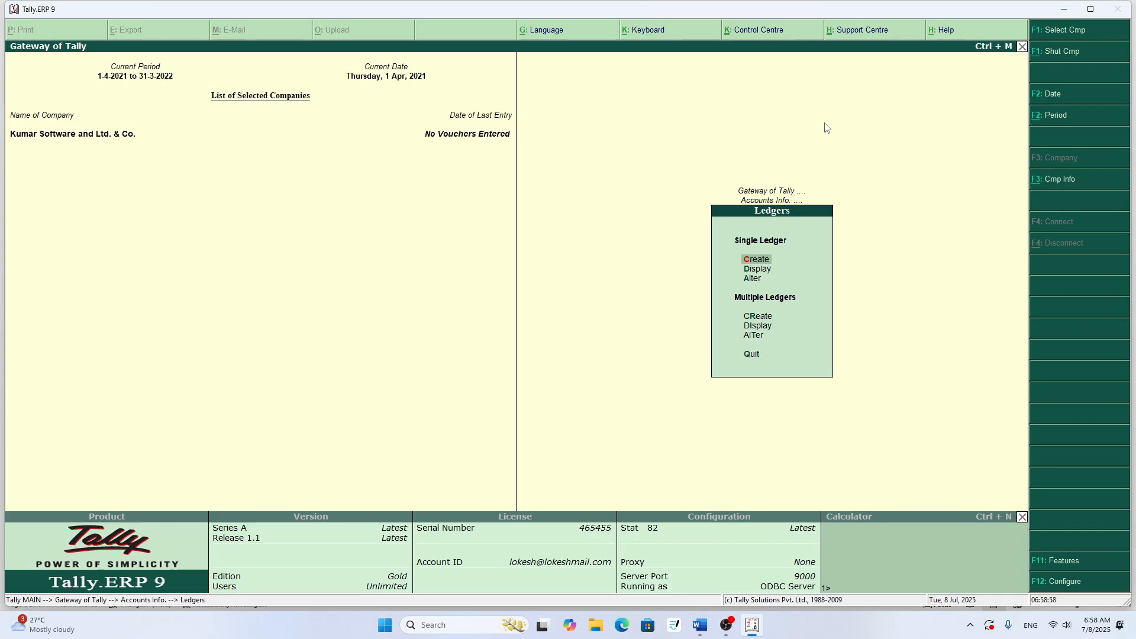
- Open the existing Cash ledger for alteration and go to its opening balance
key("Down")
key("Down")
key("Return")
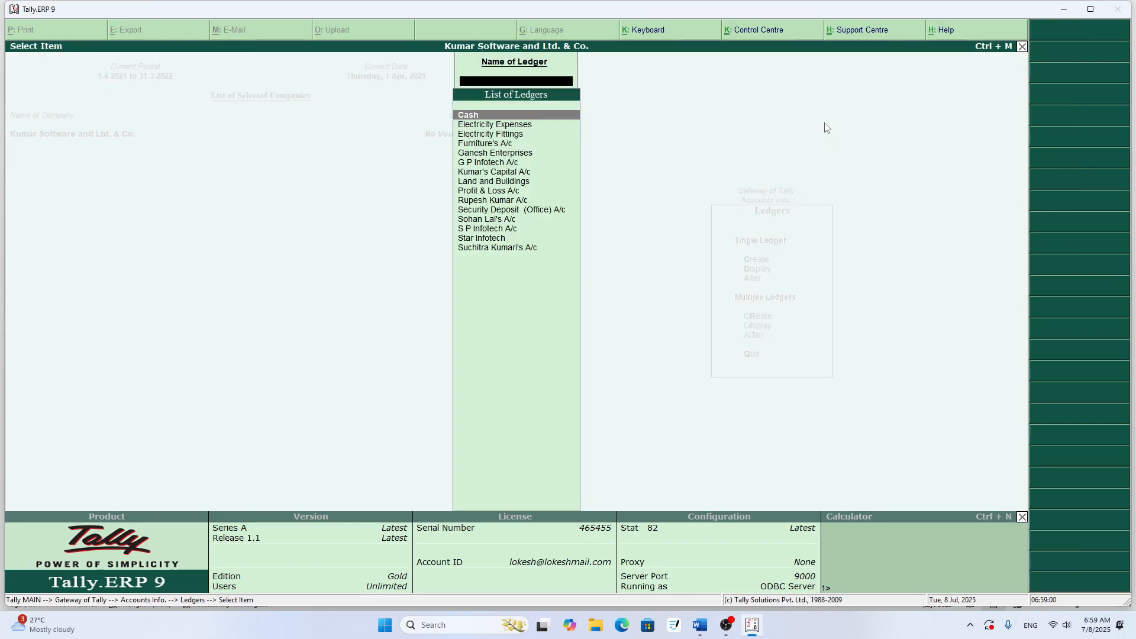
key("Return")
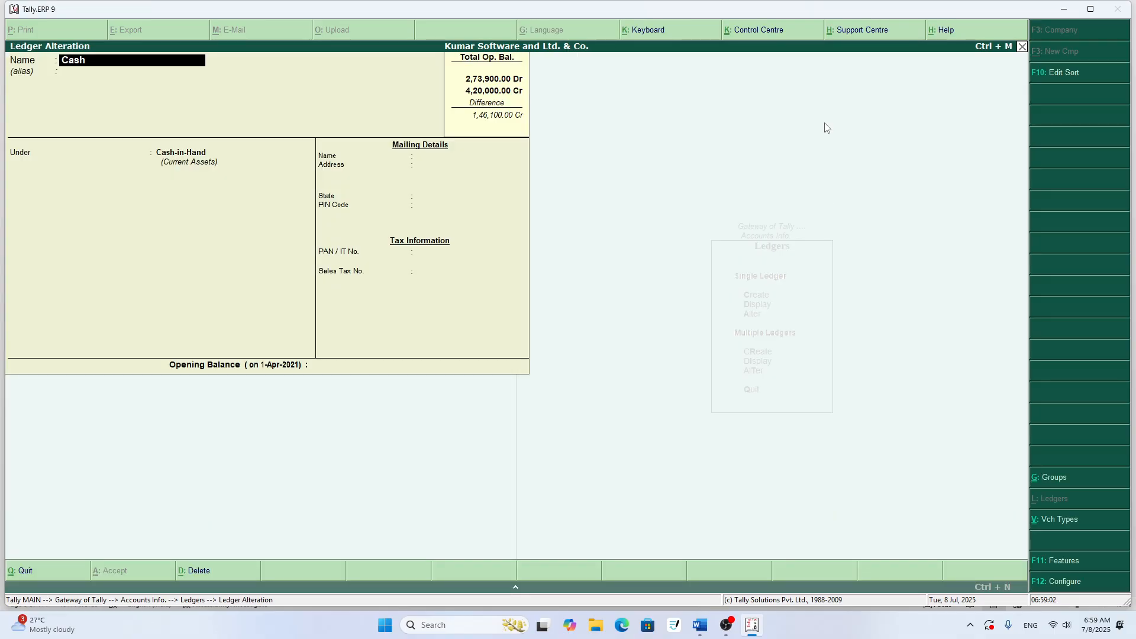
key("Return")
key("Return")
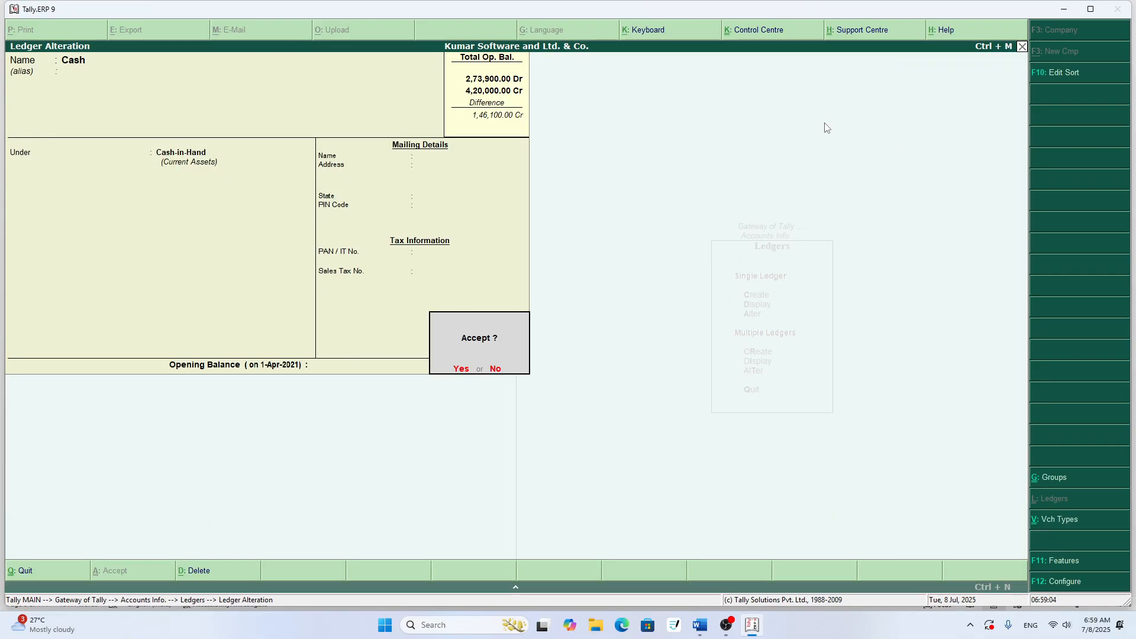
key("Escape")
key("Return")
key("Escape")
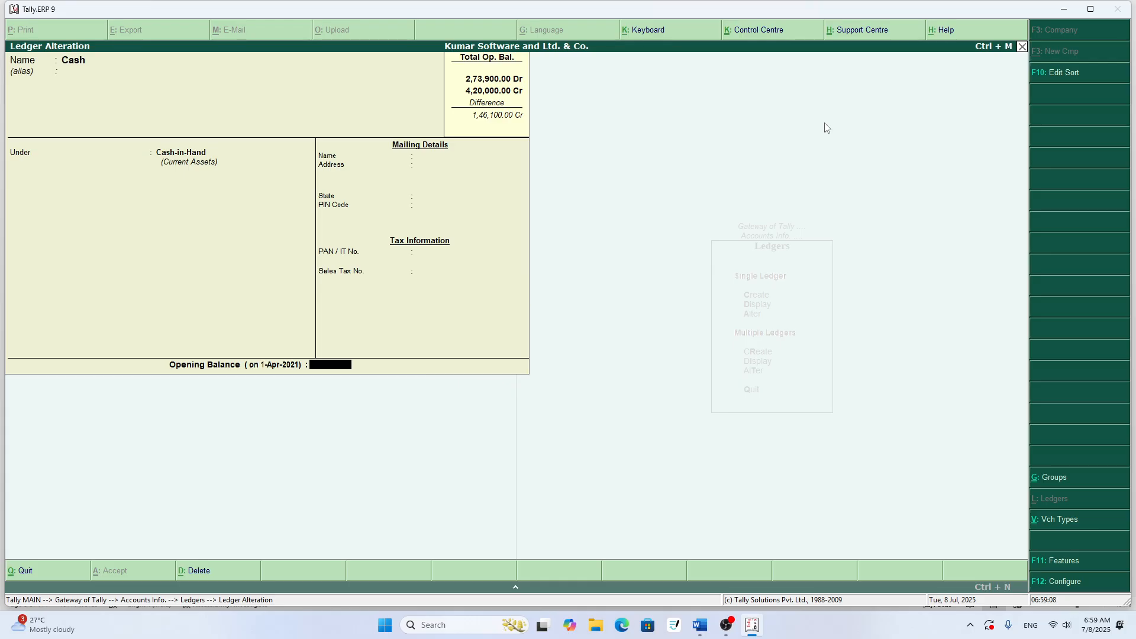
- Check the Cash row in Word, set the Cash ledger's opening balance to 2500 in Tally.ERP 9, and save the ledger
key("alt+Tab")
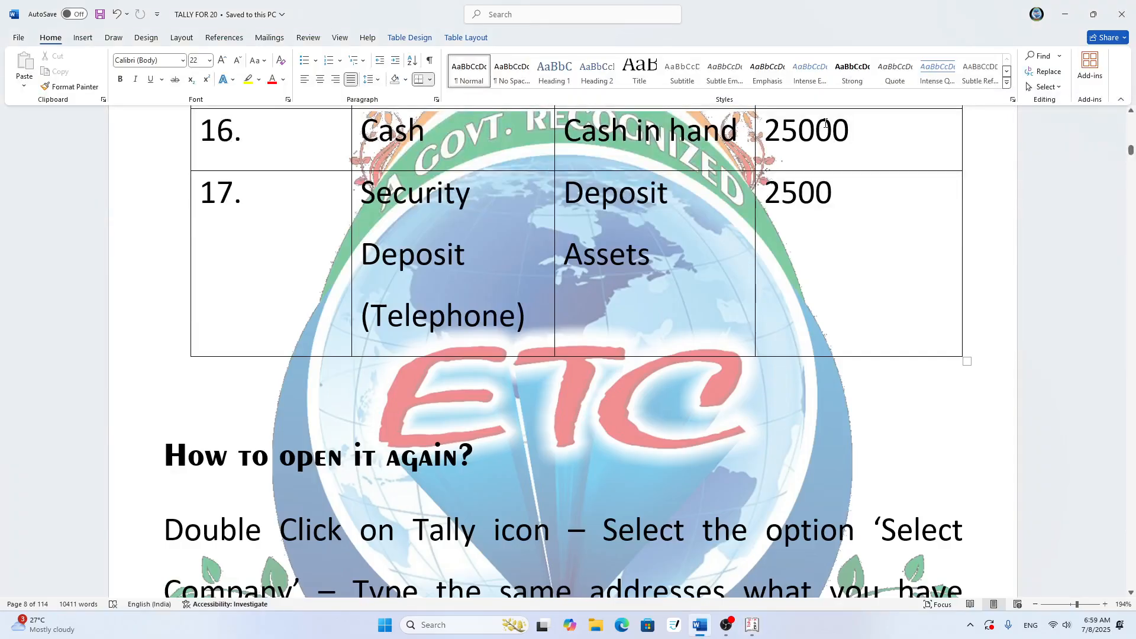
key("alt+Tab")
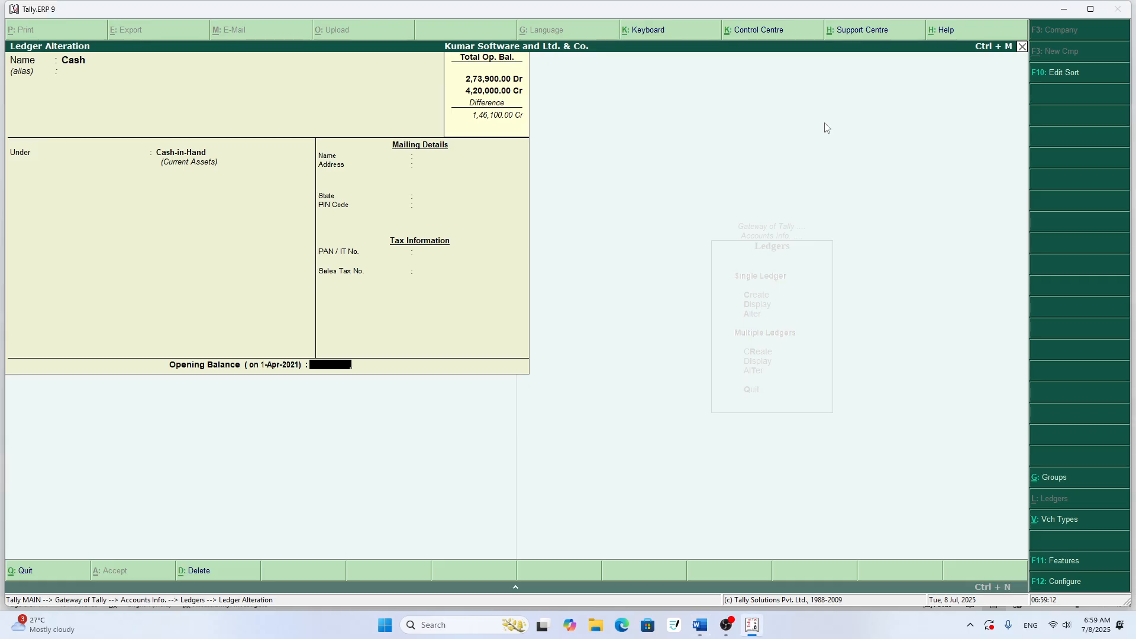
type("2500")
key("Return")
key("Return")
key("Return")
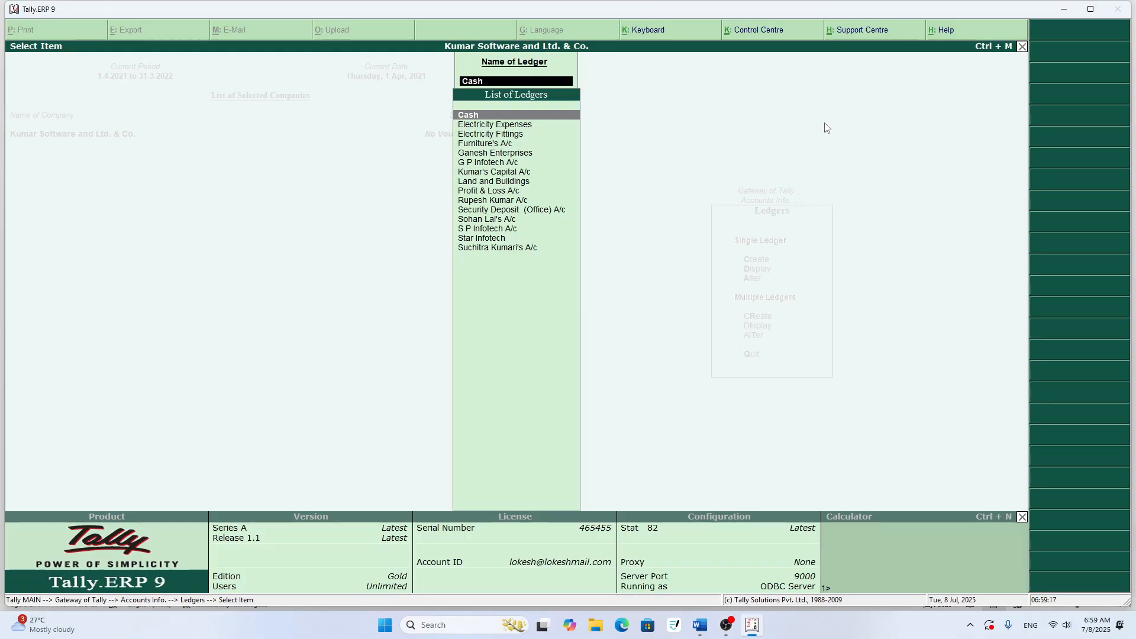
- Check row 17 of the Word table and start a new single ledger in Tally.ERP 9
key("alt+Tab")
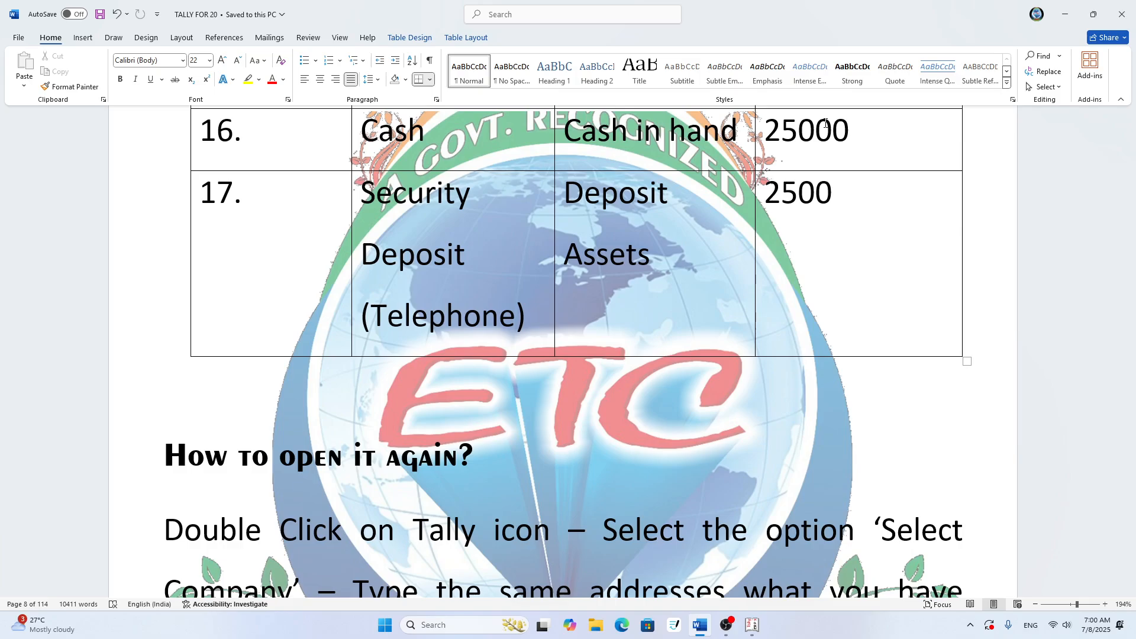
key("alt+Tab")
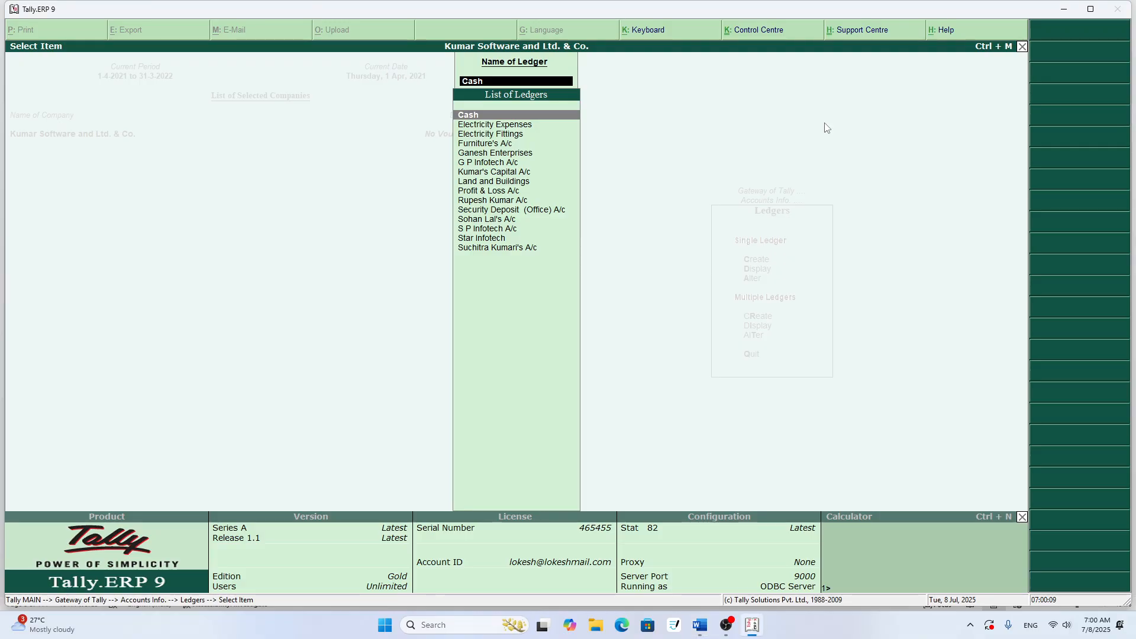
key("Escape")
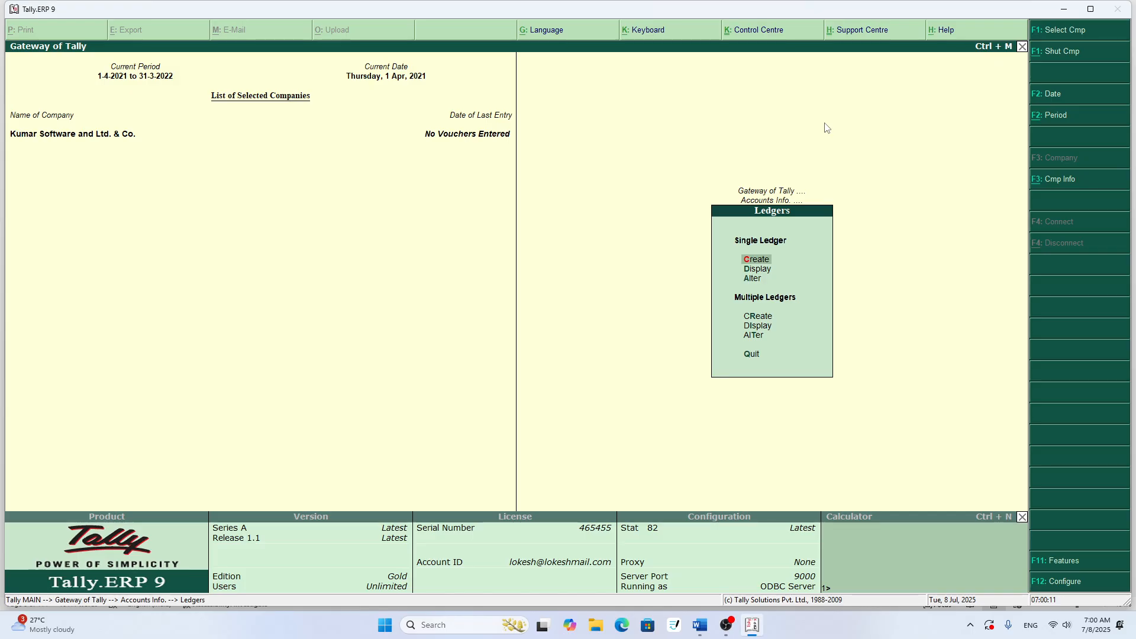
key("Return")
type("T")
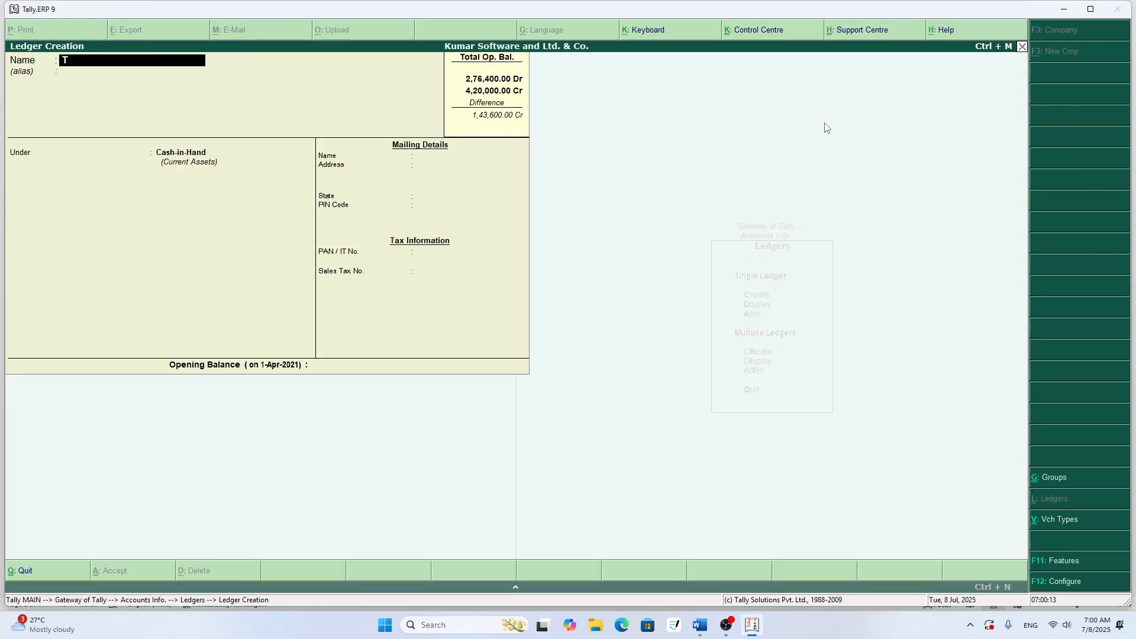
type("elephone")
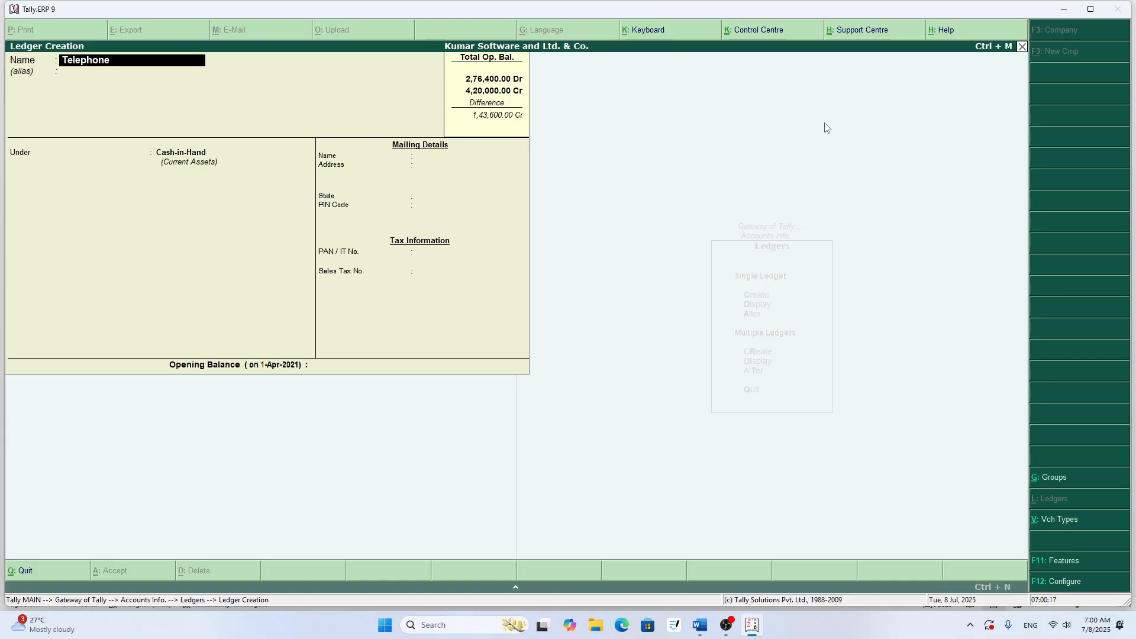
key("alt+Tab")
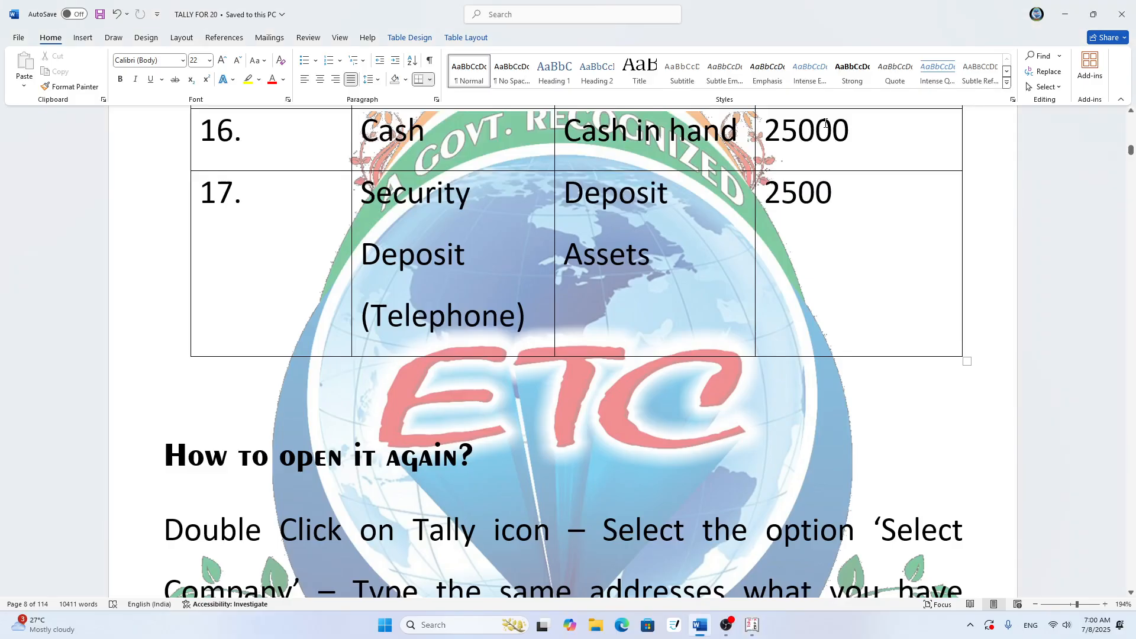
key("alt+Tab")
key("BackSpace")
key("BackSpace")
key("BackSpace")
key("BackSpace")
key("BackSpace")
key("BackSpace")
key("BackSpace")
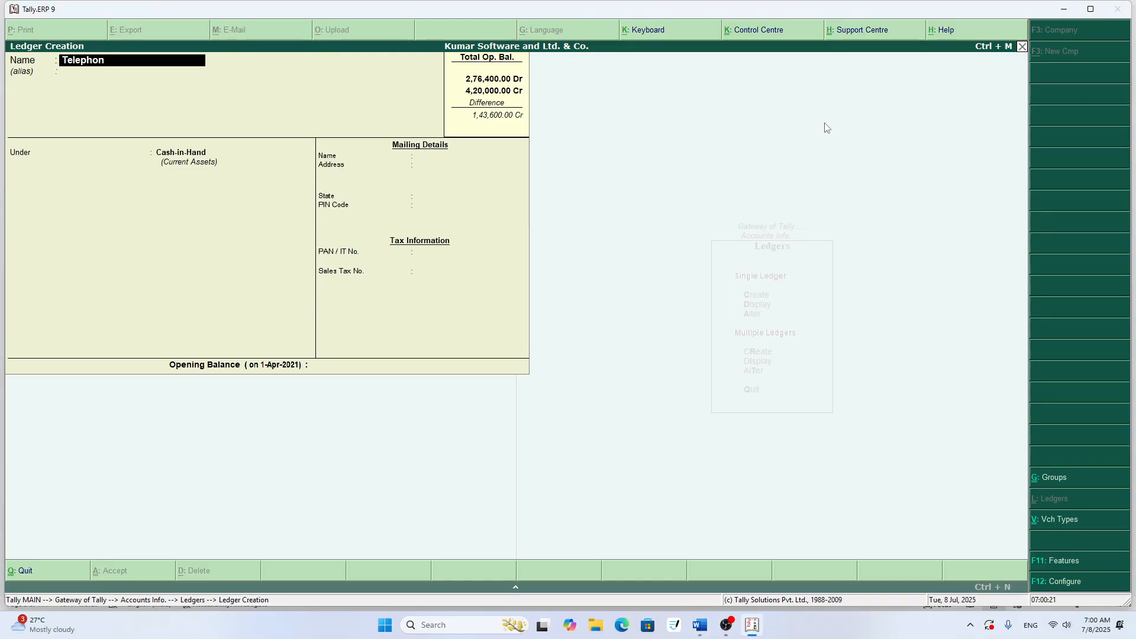
- Enter Security Deposit (Telephone) as the new ledger's name
type("Secur")
key("BackSpace")
type("urity Dpo")
key("BackSpace")
key("BackSpace")
key("BackSpace")
type("Deposit (Telephone")
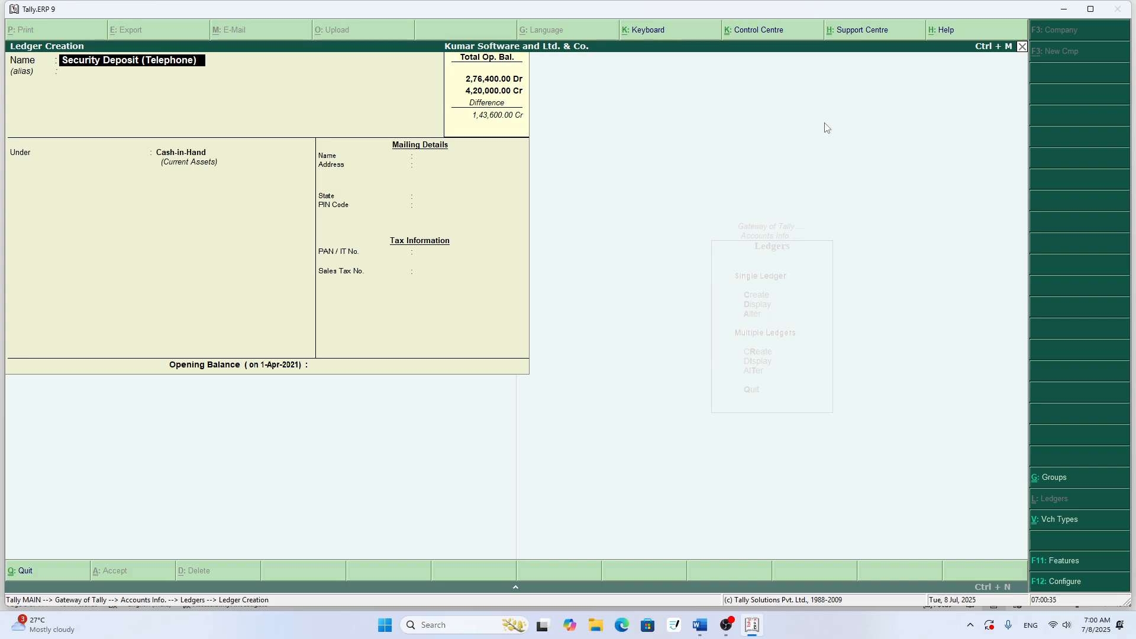
key("Return")
key("Return")
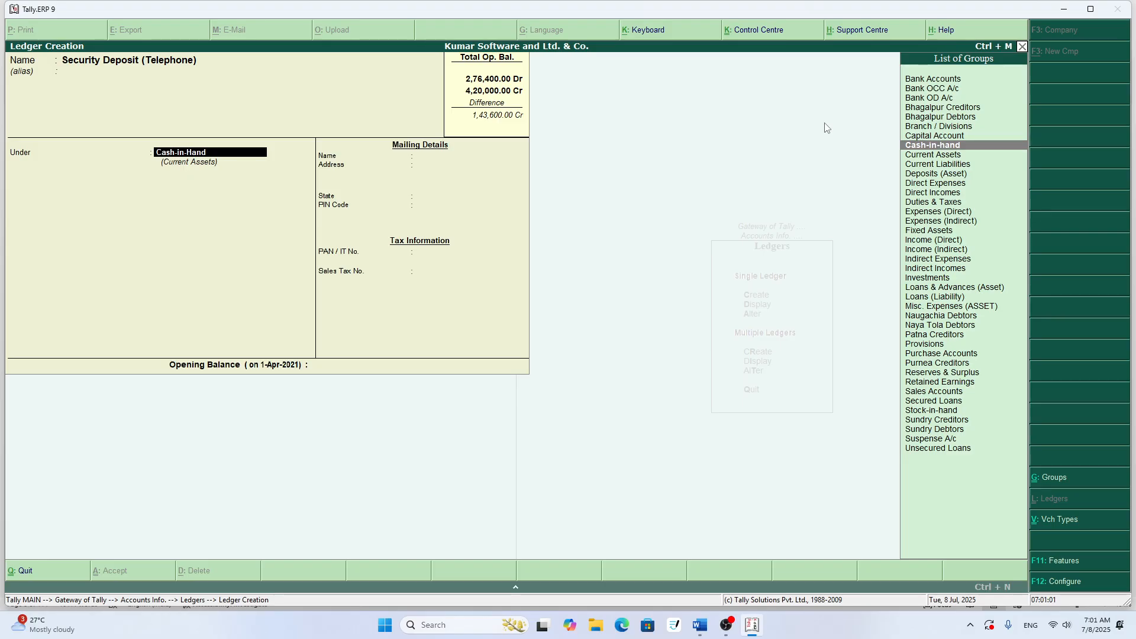
- Place the Security Deposit (Telephone) ledger under Deposits (Asset) with an opening balance of 2500, save it, and return to the Gateway of Tally
type("D")
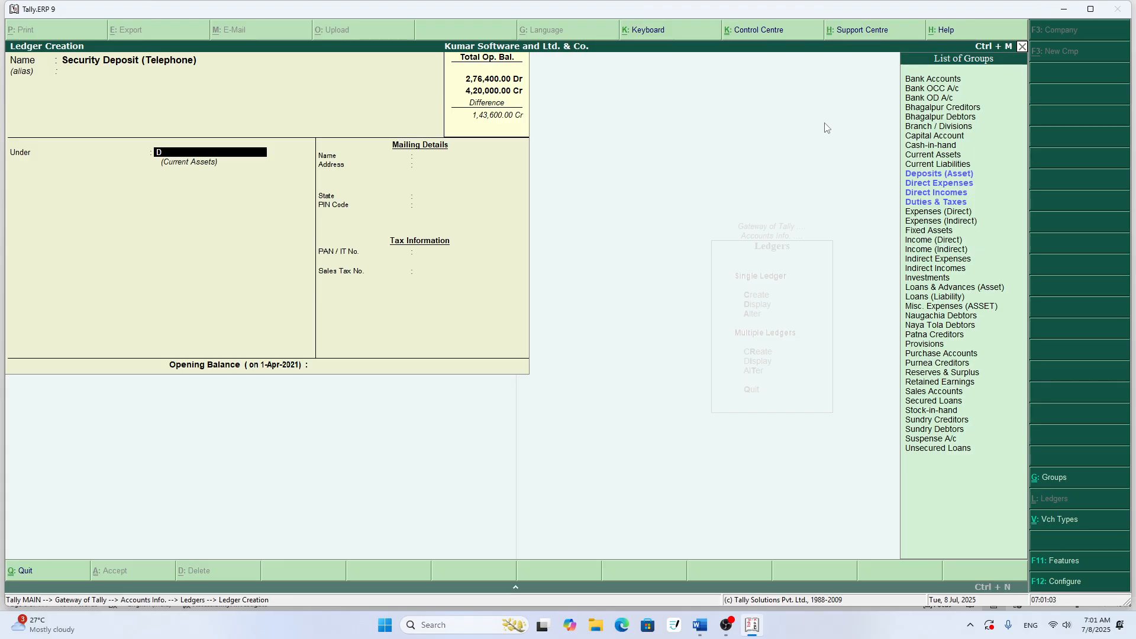
type("epo")
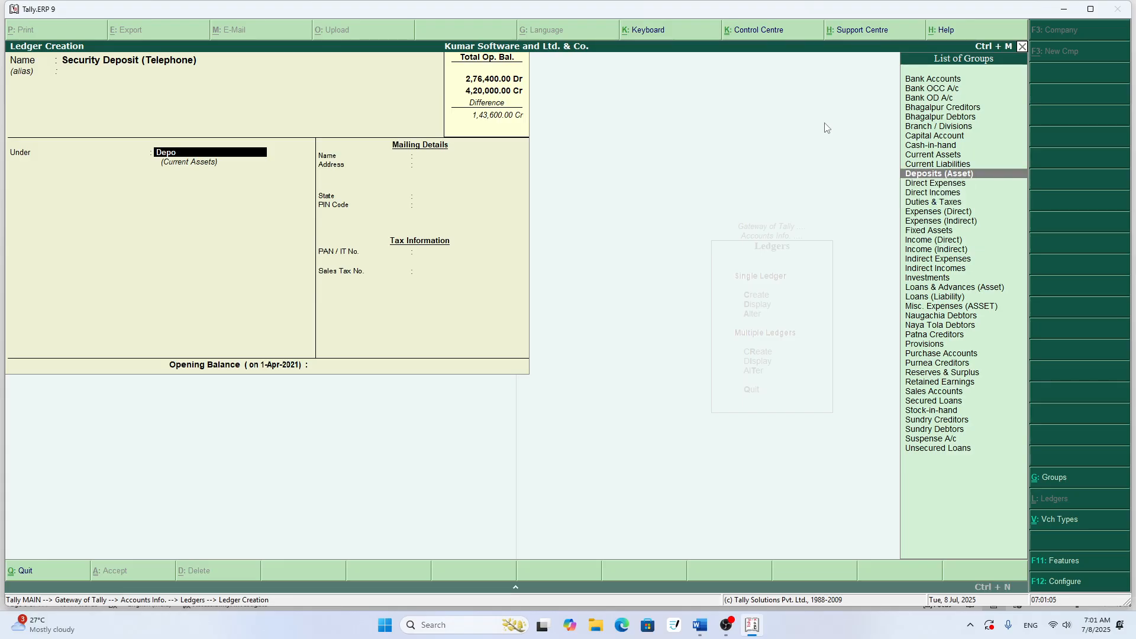
key("Return")
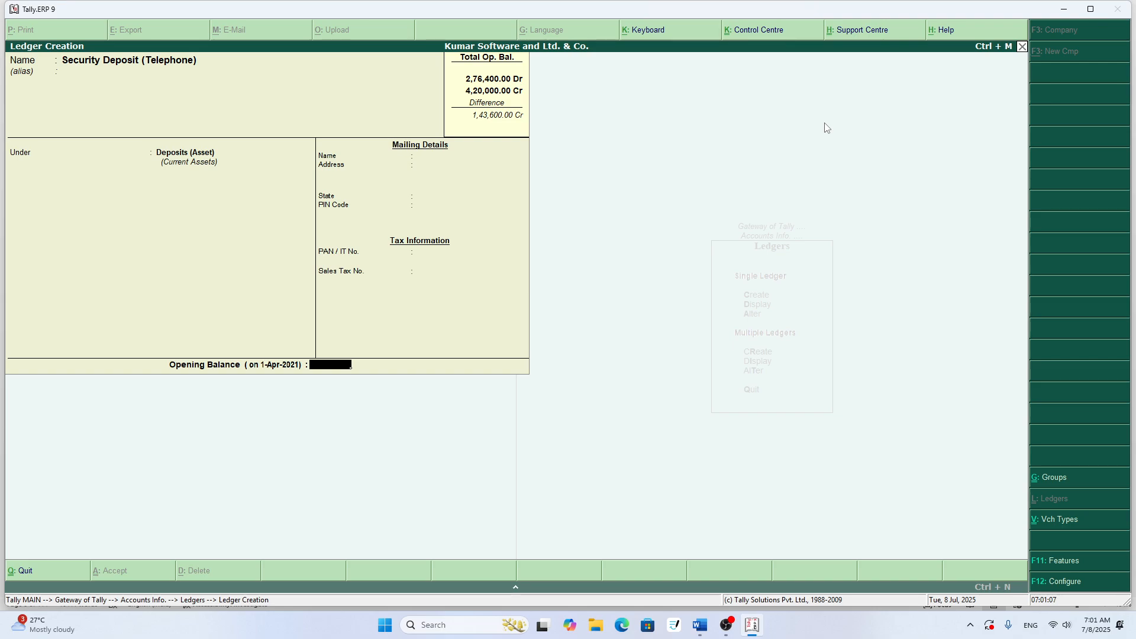
type("2500")
key("Return")
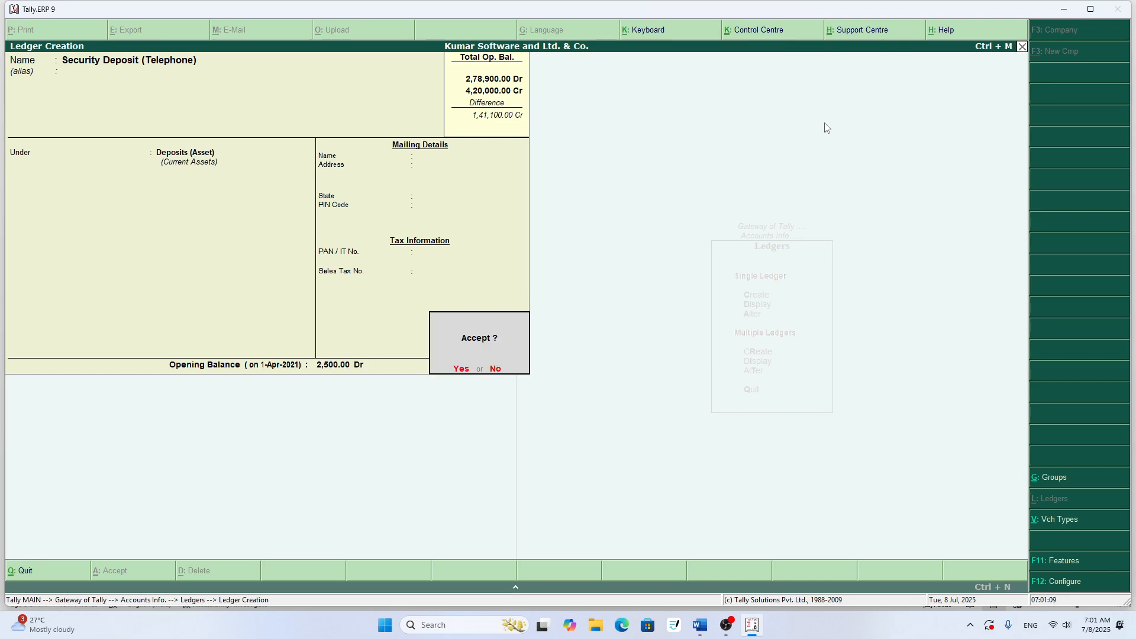
key("Return")
key("Escape")
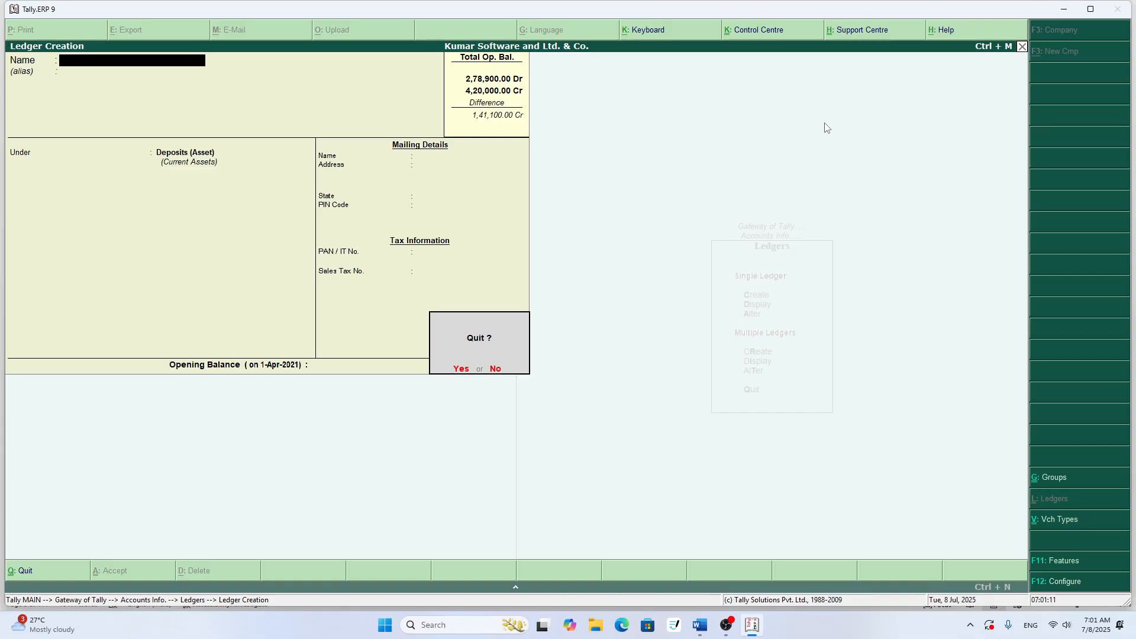
key("Return")
key("Escape")
key("Escape")
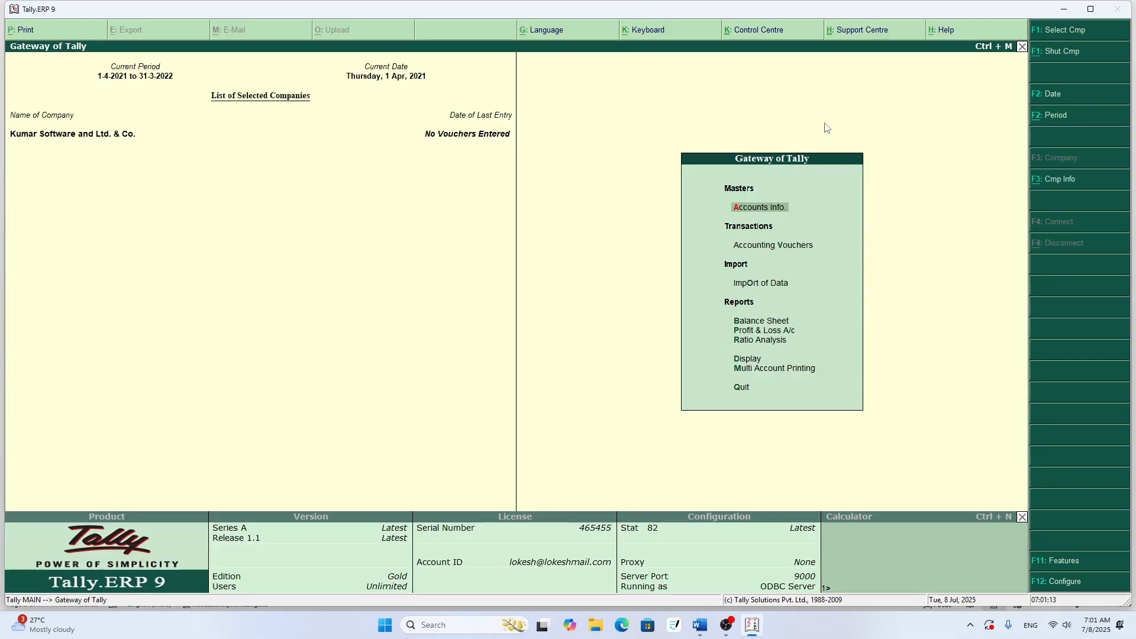
- Open the Trial Balance, expand it to the detailed view to examine the groups and ledgers, and close it
key("d")
key("Return")
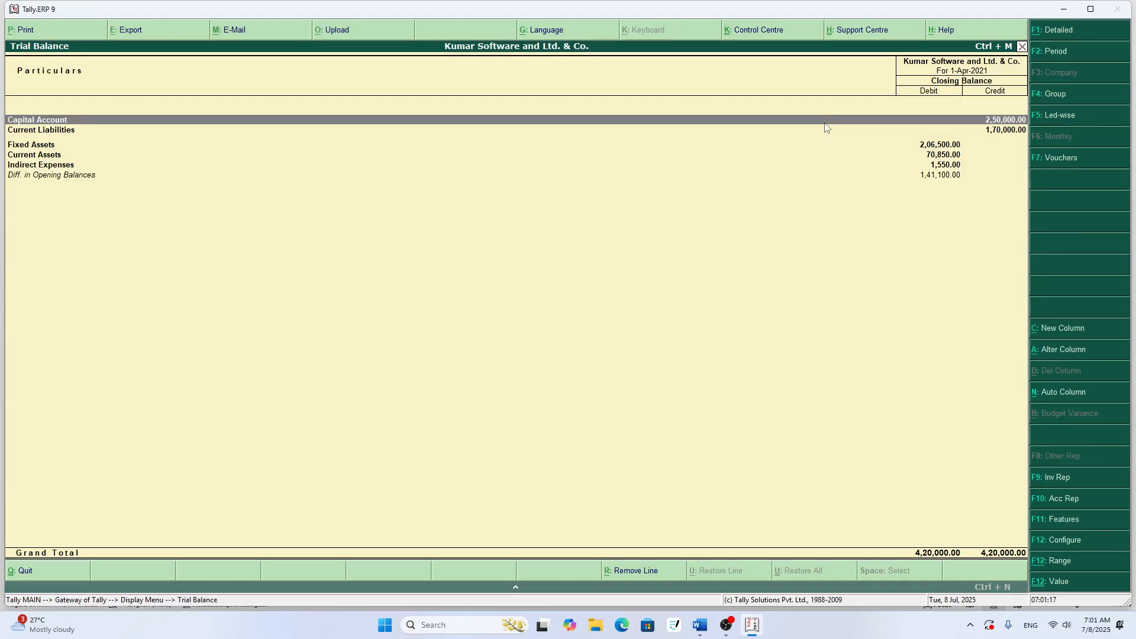
key("alt+F1")
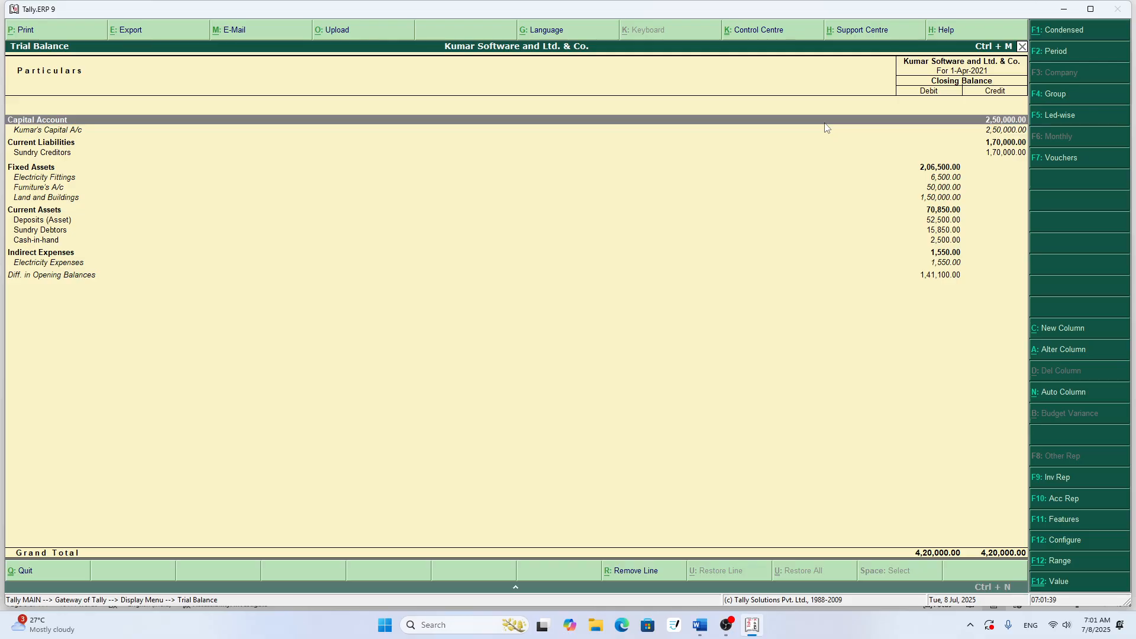
key("Escape")
key("Escape")
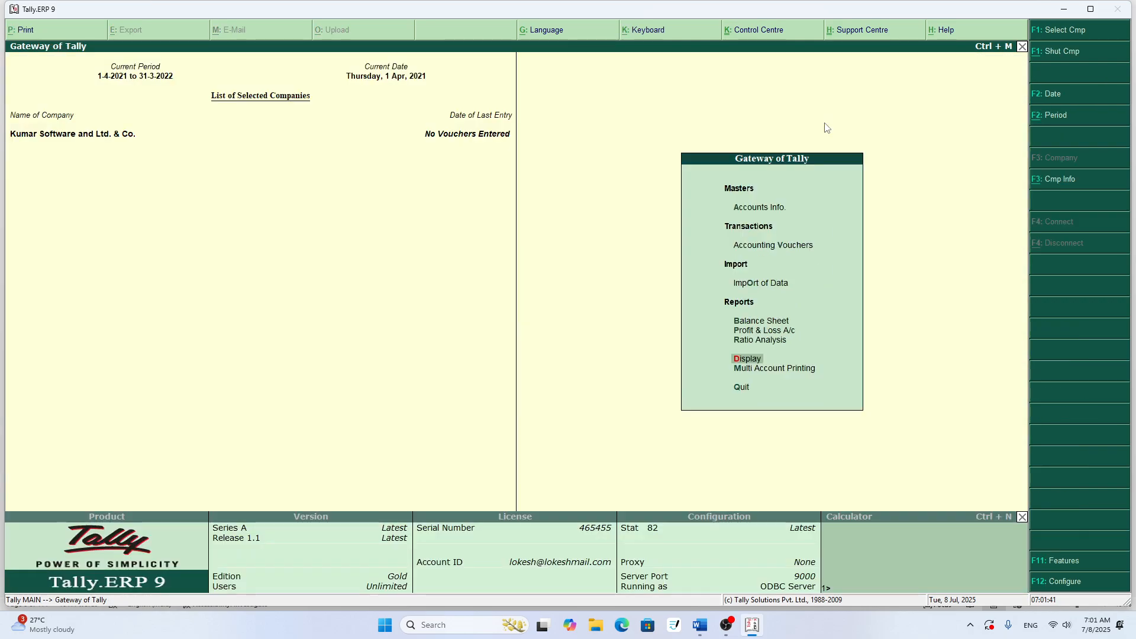
- Open the Balance Sheet to review the company's liabilities and assets, and close it
key("Up")
key("Up")
key("Up")
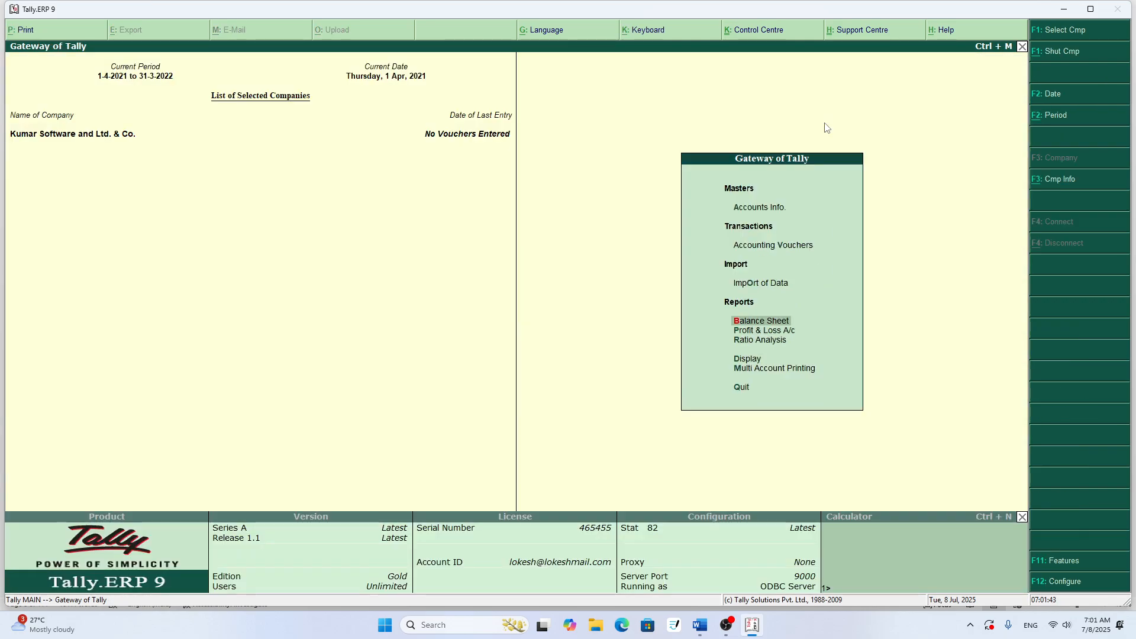
key("Return")
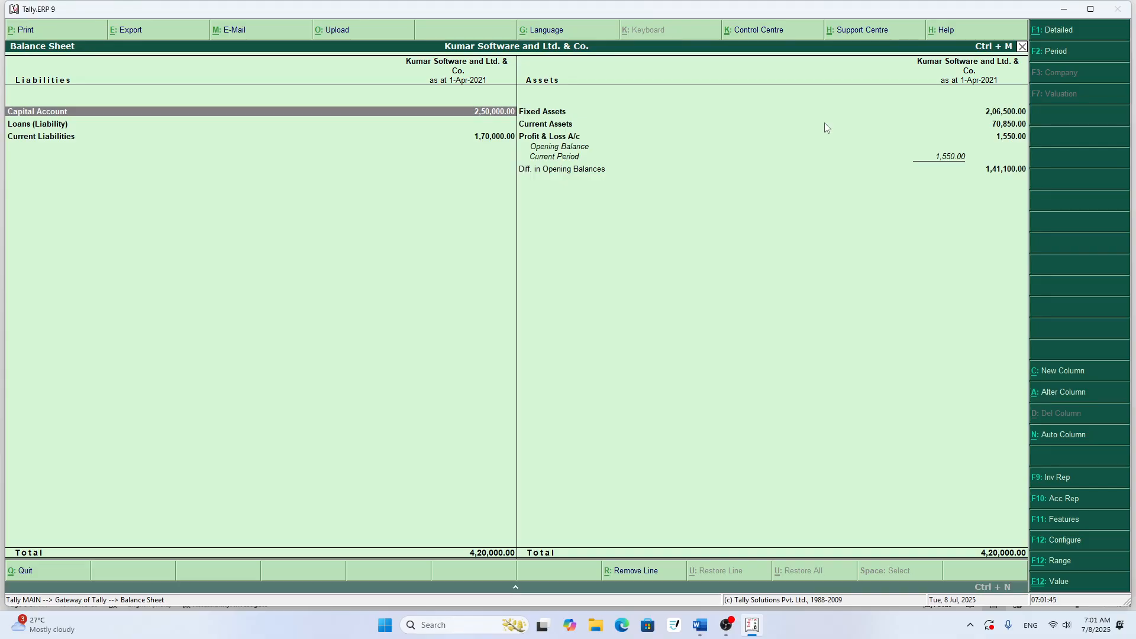
key("Escape")
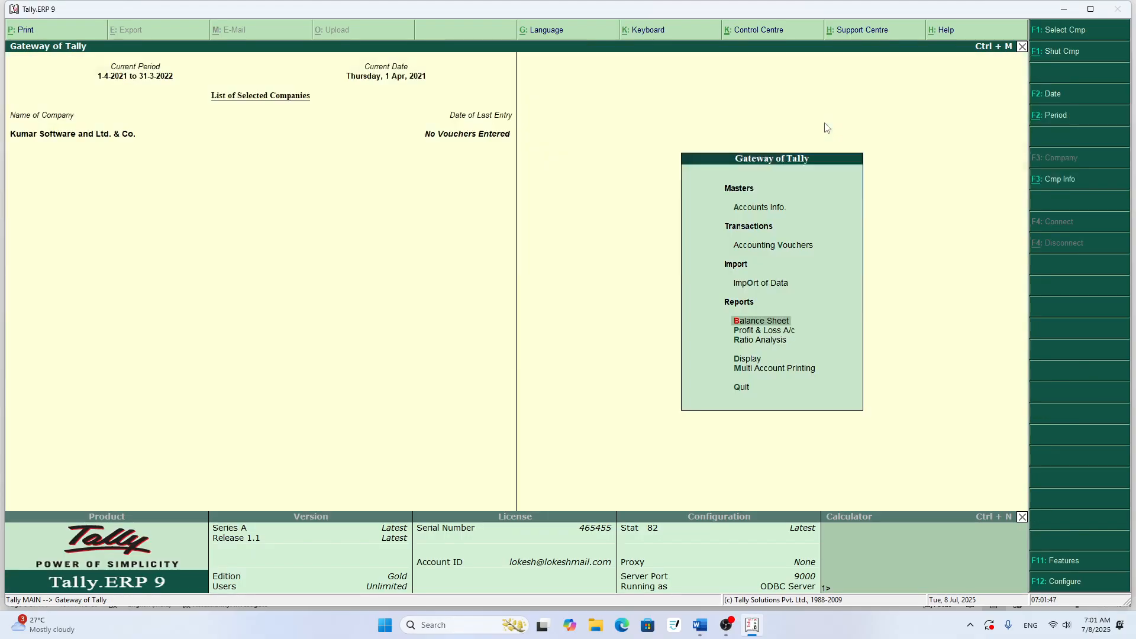
- Open the Profit & Loss A/c to review it, and return to the Gateway of Tally without quitting the program
key("Down")
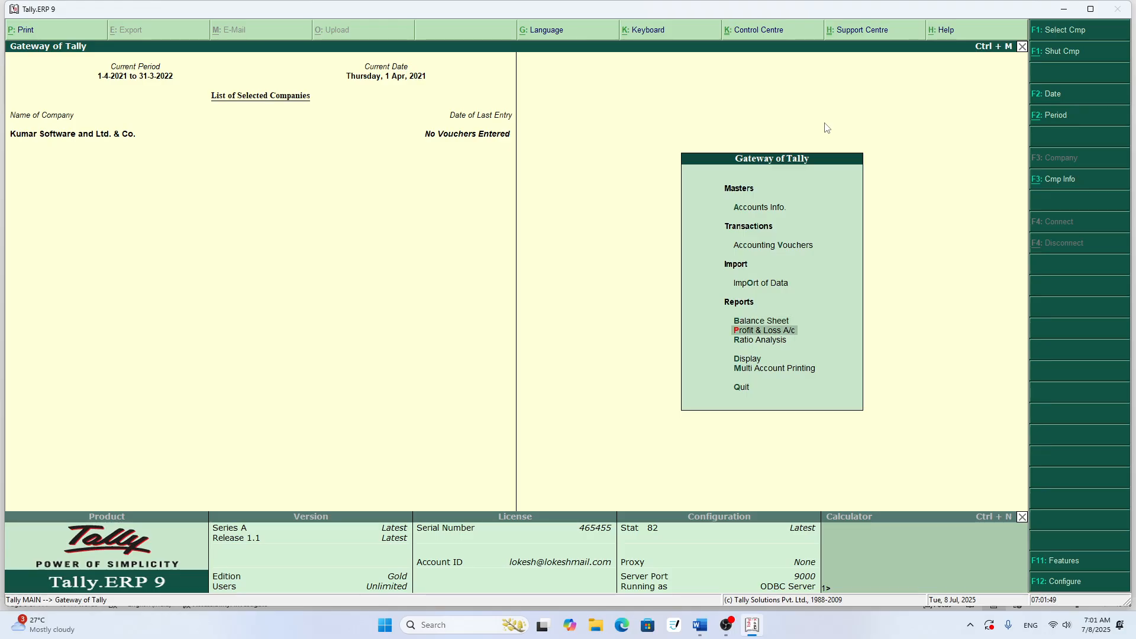
key("Return")
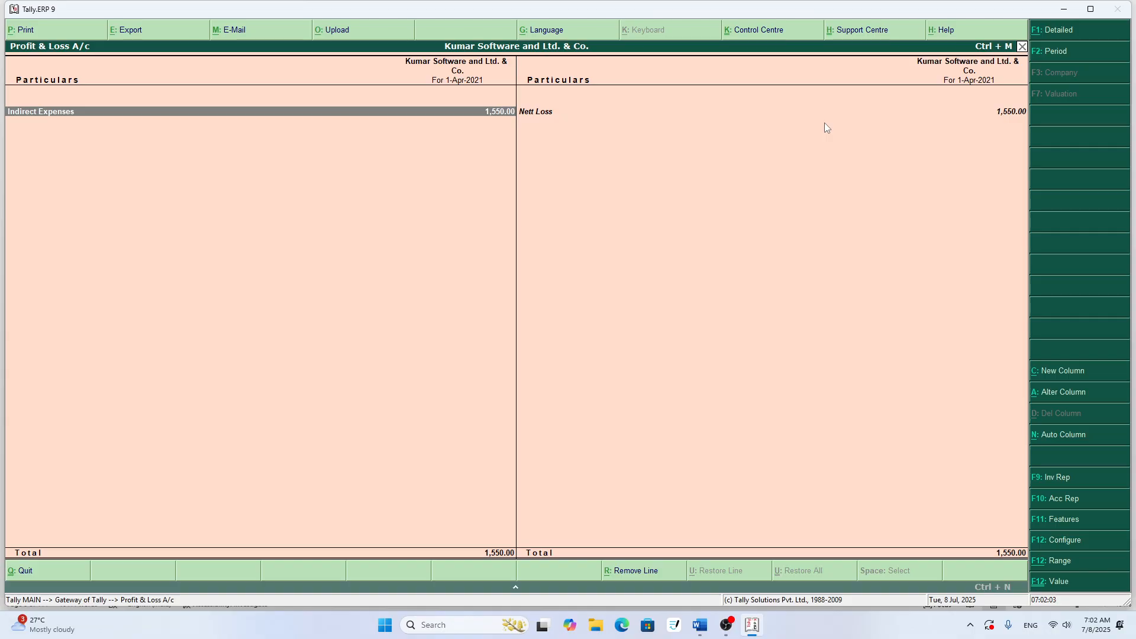
key("Escape")
key("Escape")
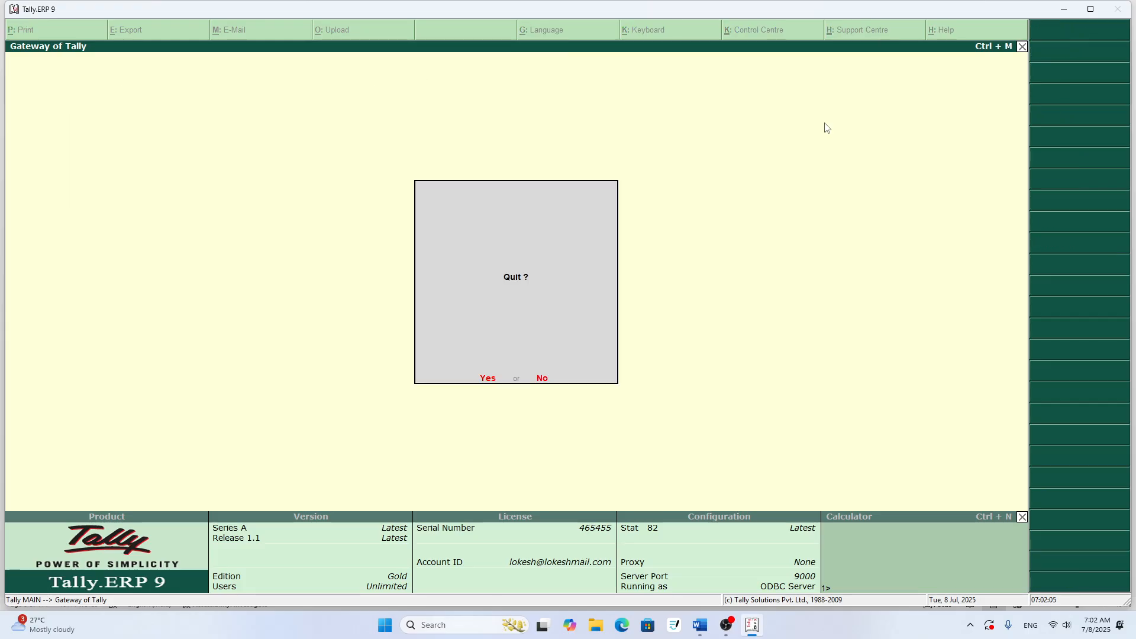
key("n")
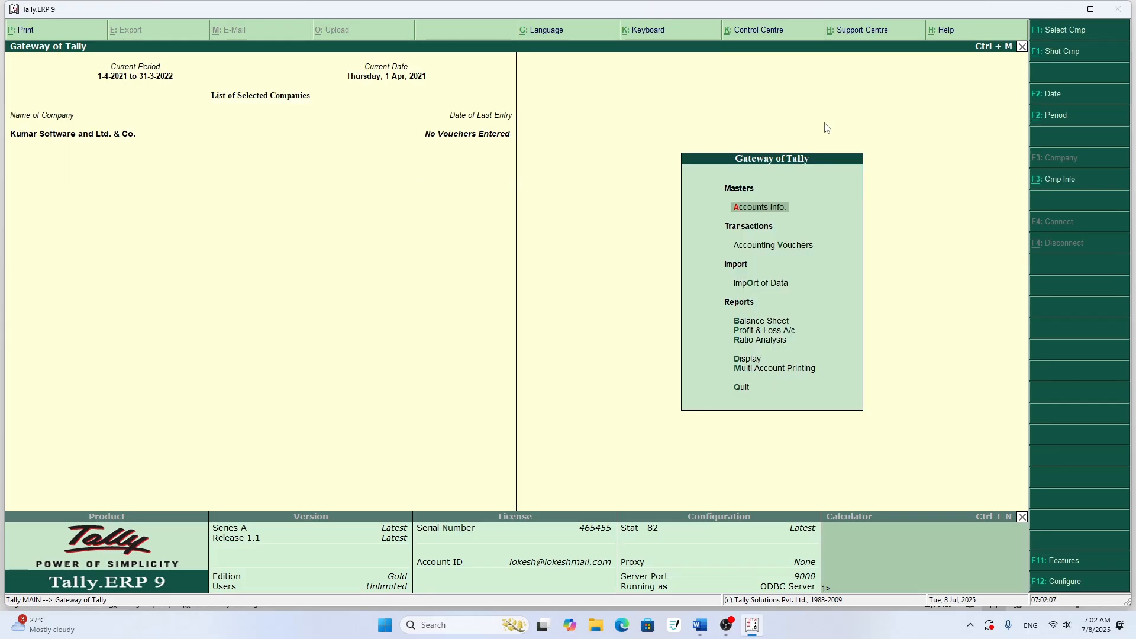